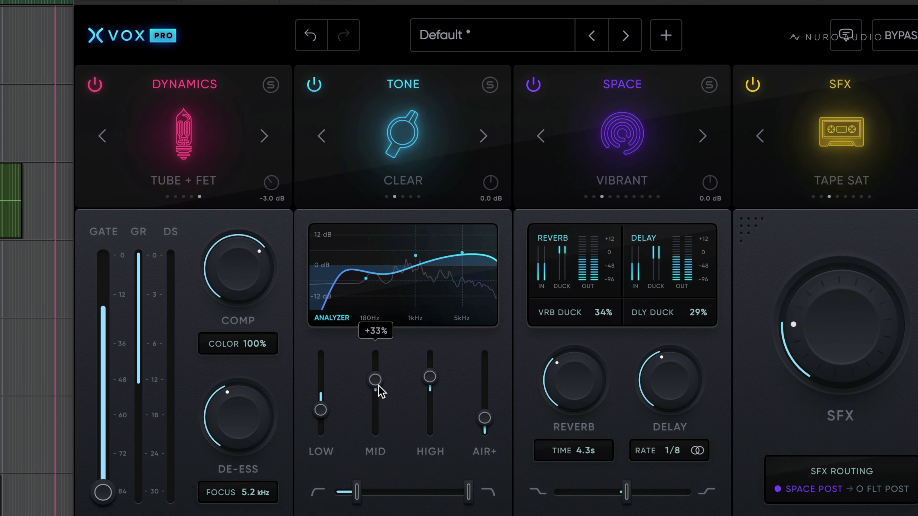
pyautogui.moveTo(375, 381); pyautogui.dragTo(375, 388)
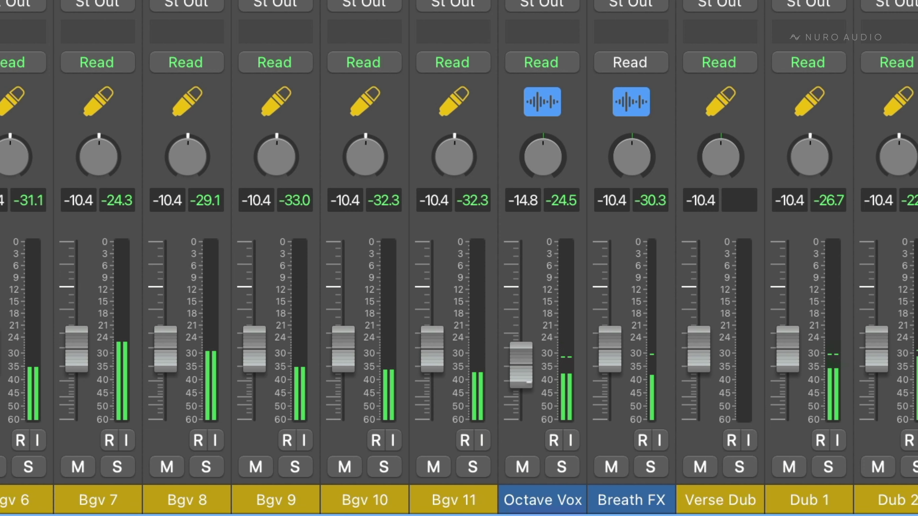
pyautogui.moveTo(620, 376); pyautogui.dragTo(621, 402)
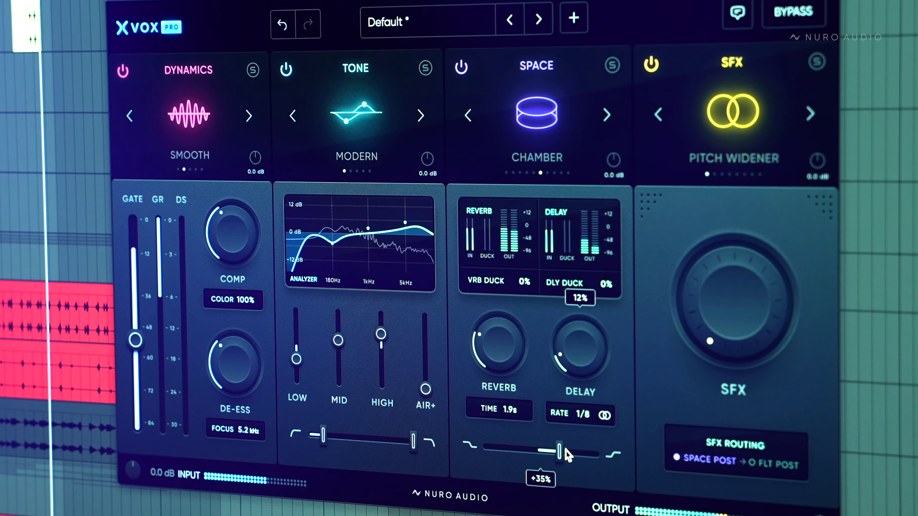
pyautogui.moveTo(568, 452); pyautogui.dragTo(517, 448)
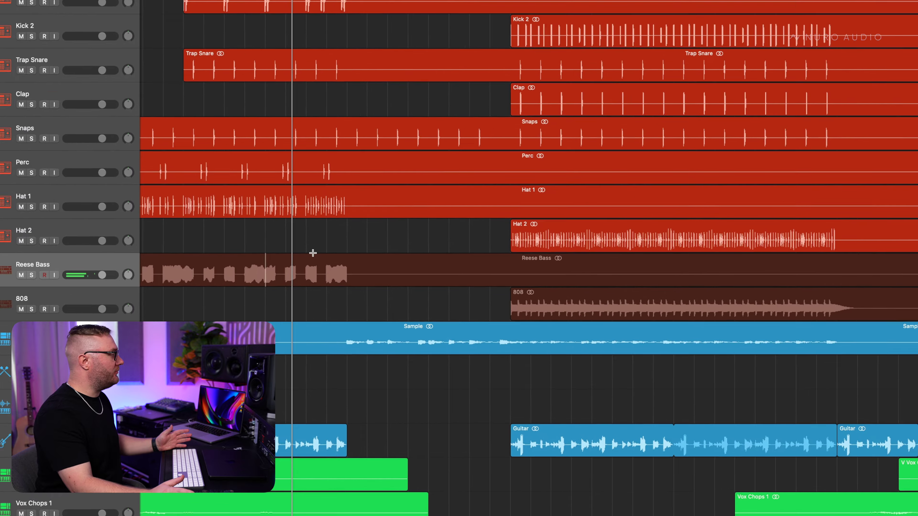
# Step: Audition the Reese Bass and 808 tracks in solo, and listen to the Sample track within the full arrangement
pyautogui.hotkey('ctrl', 's')
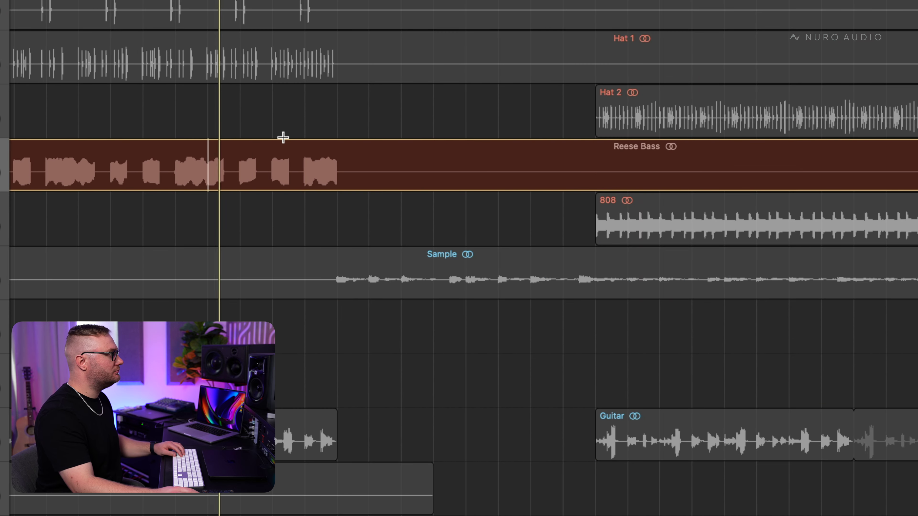
pyautogui.hotkey('ctrl', 's')
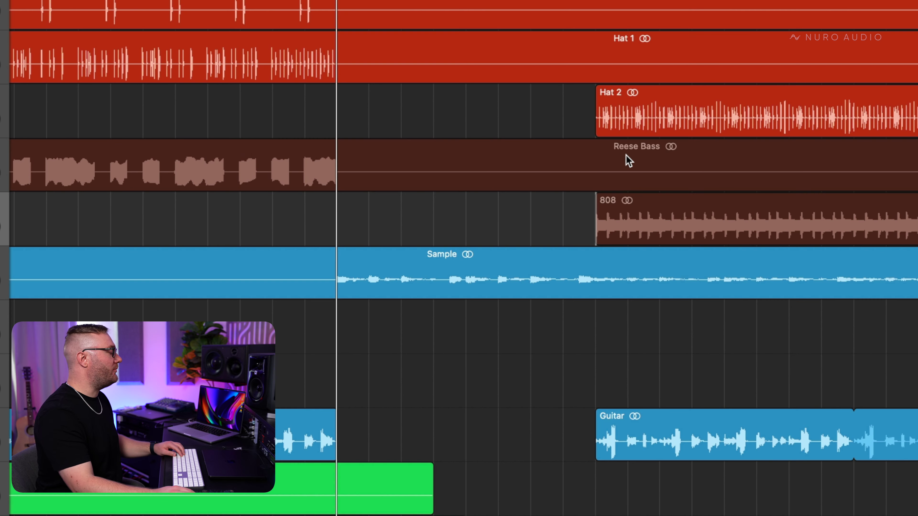
pyautogui.click(696, 210)
pyautogui.hotkey('ctrl', 's')
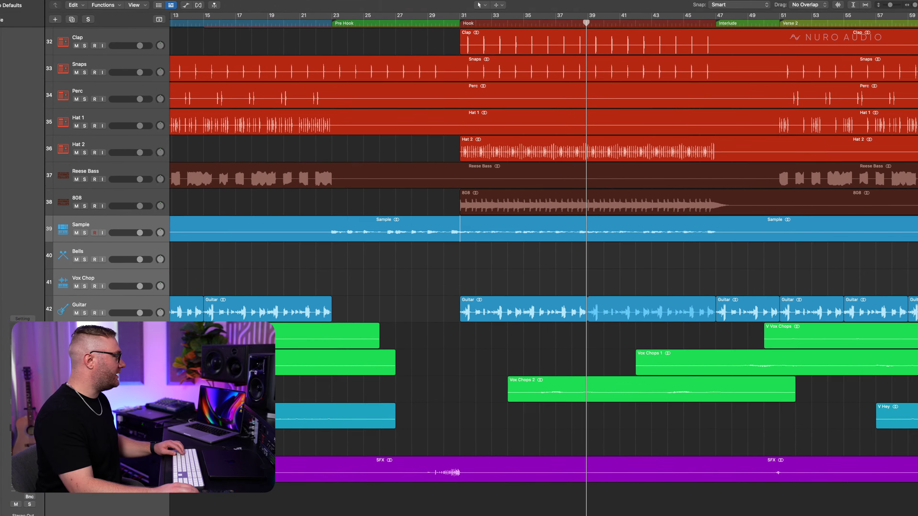
pyautogui.press('s')
pyautogui.press('space')
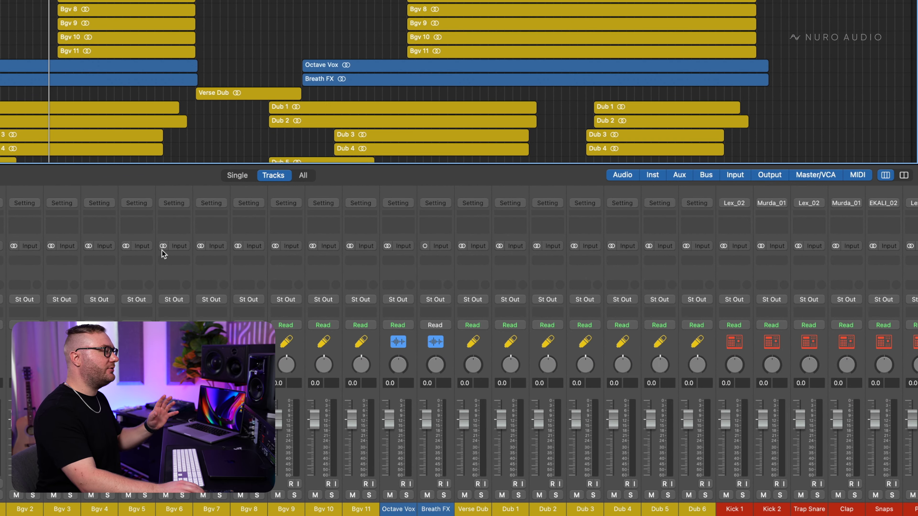
# Step: Lower the faders of all tracks together to -10.4 dB, checking the Stereo Out peak level during playback
pyautogui.hscroll(10, 231, 277)
pyautogui.press('space')
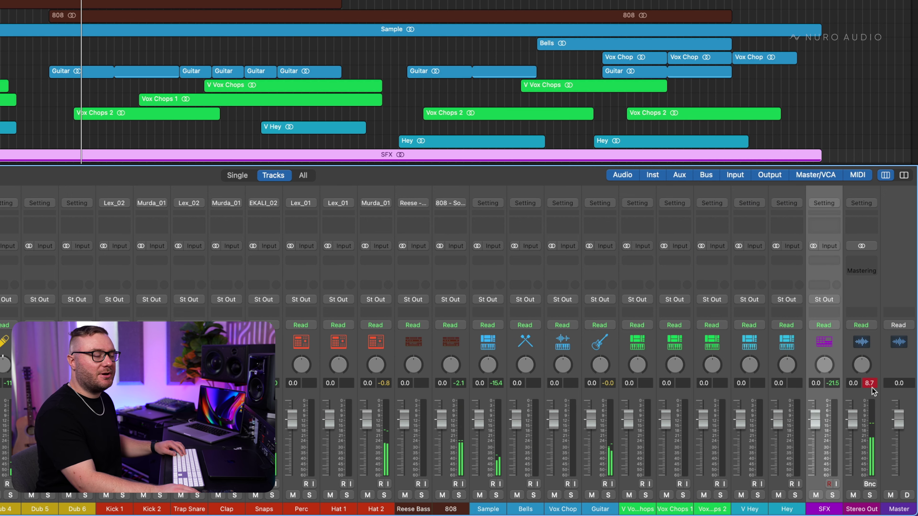
pyautogui.hscroll(-15, 564, 441)
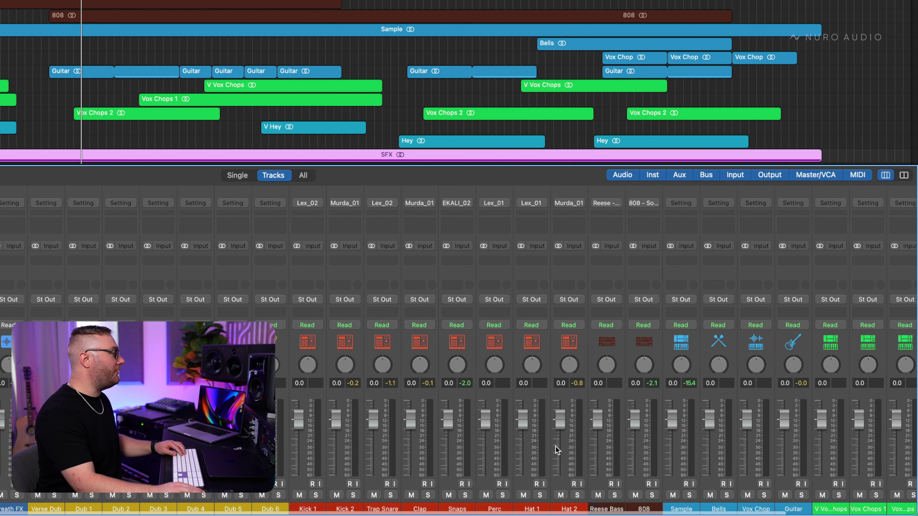
pyautogui.hscroll(15, 489, 429)
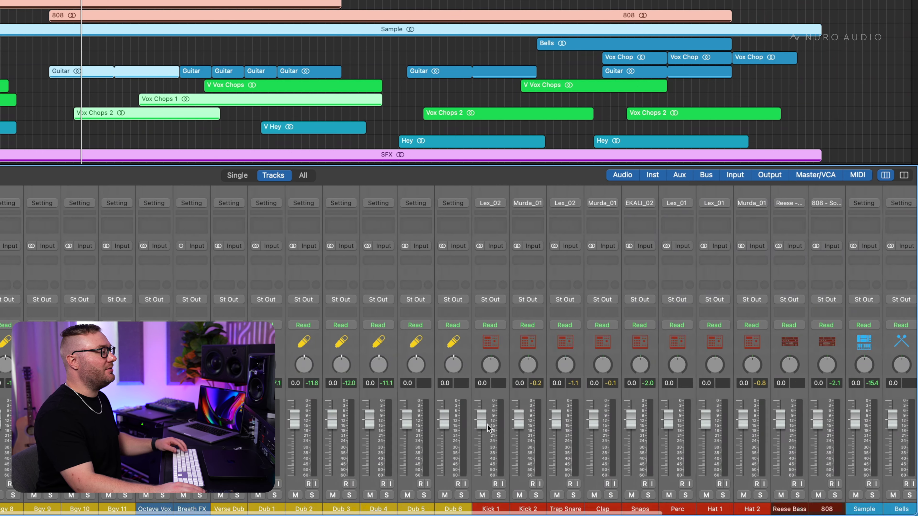
pyautogui.press('space')
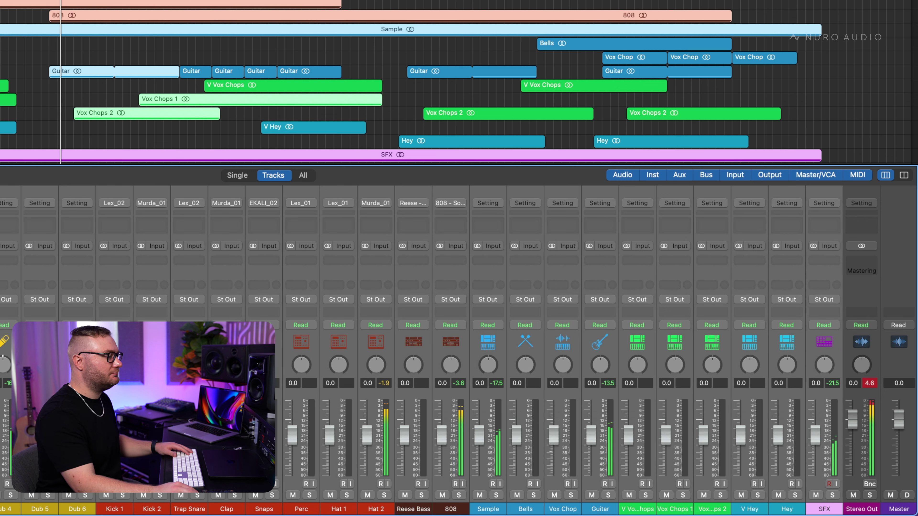
pyautogui.moveTo(553, 438); pyautogui.dragTo(554, 439)
pyautogui.doubleClick(857, 384)
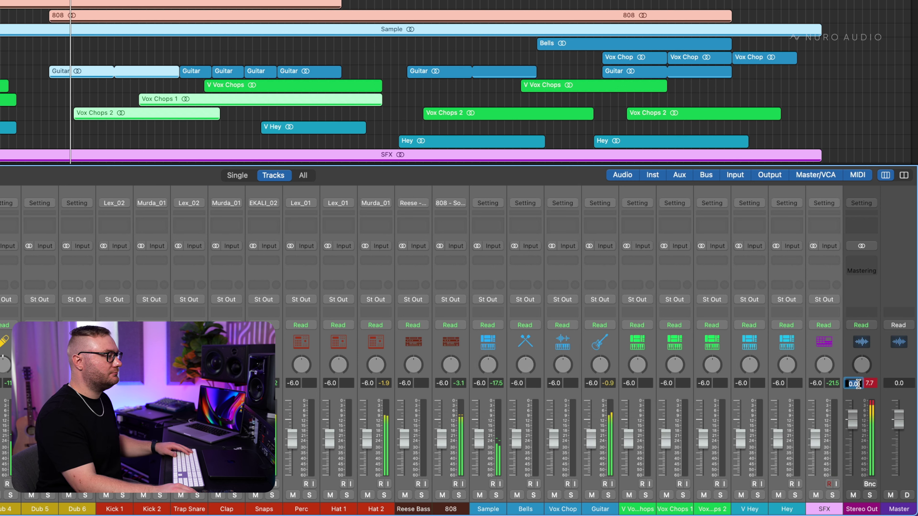
pyautogui.click(870, 384)
pyautogui.moveTo(778, 436); pyautogui.dragTo(778, 442)
pyautogui.click(871, 385)
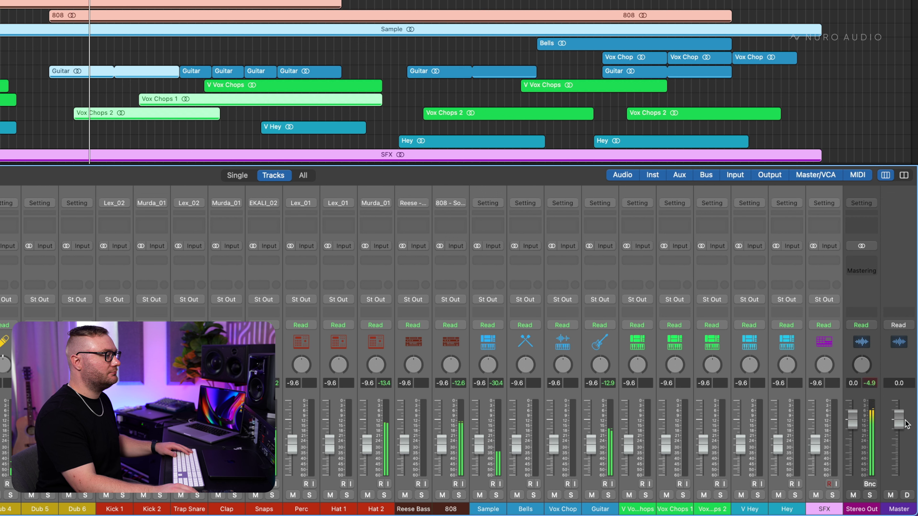
pyautogui.moveTo(813, 447); pyautogui.dragTo(813, 448)
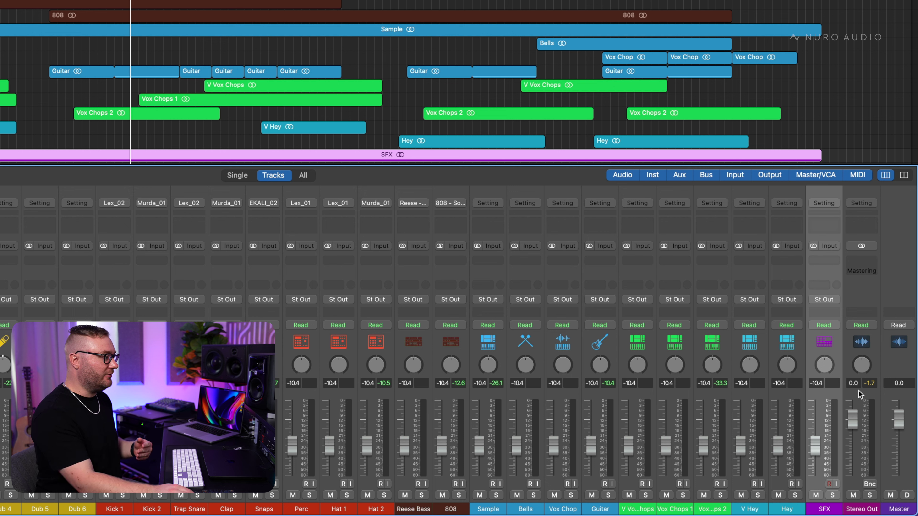
# Step: Set the Hat 2 fader to -13.8 dB to balance it against the other drum channels
pyautogui.hscroll(-10, 708, 414)
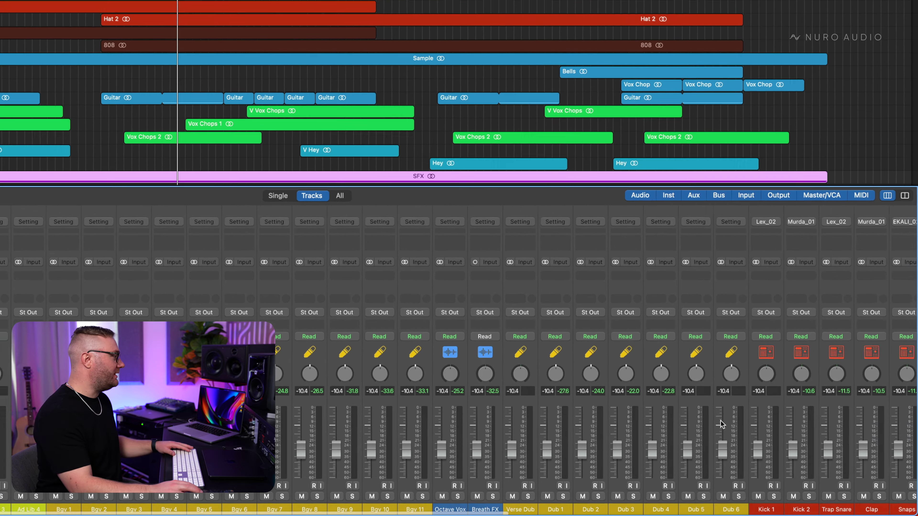
pyautogui.hscroll(10, 720, 420)
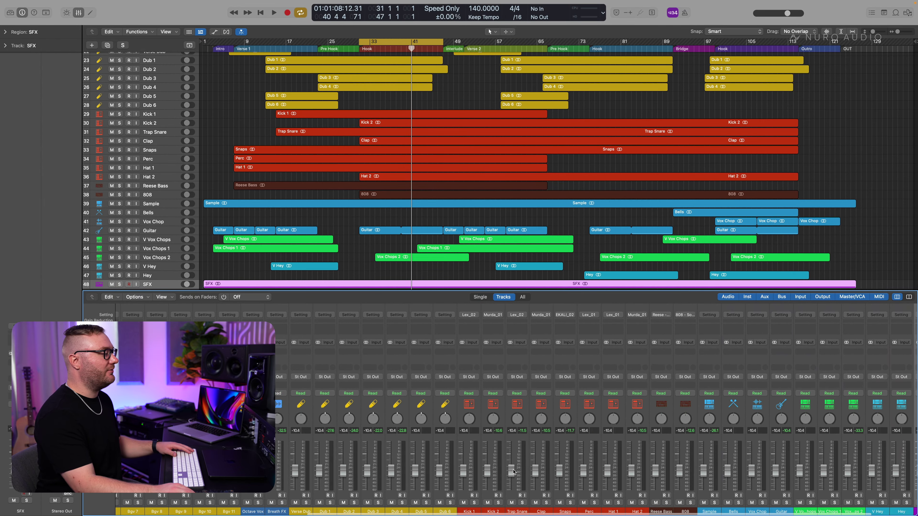
pyautogui.hscroll(3, 514, 472)
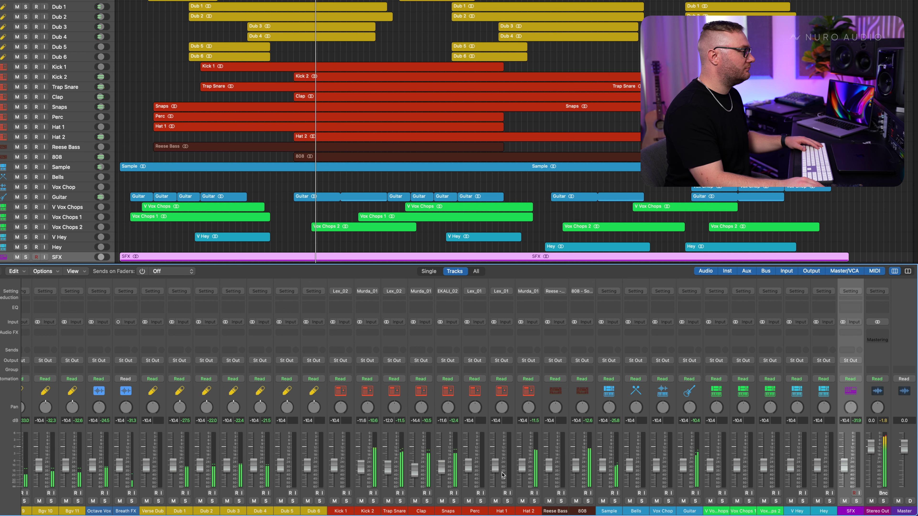
pyautogui.moveTo(521, 472); pyautogui.dragTo(521, 471)
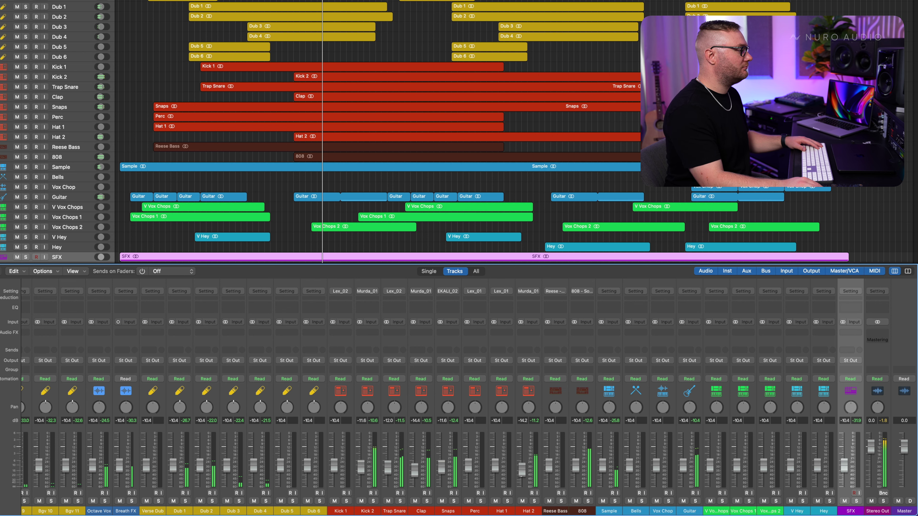
# Step: Lower the Octave Vox fader to -12.4 dB and the Breath FX fader to -16.4 dB
pyautogui.hscroll(-10, 495, 476)
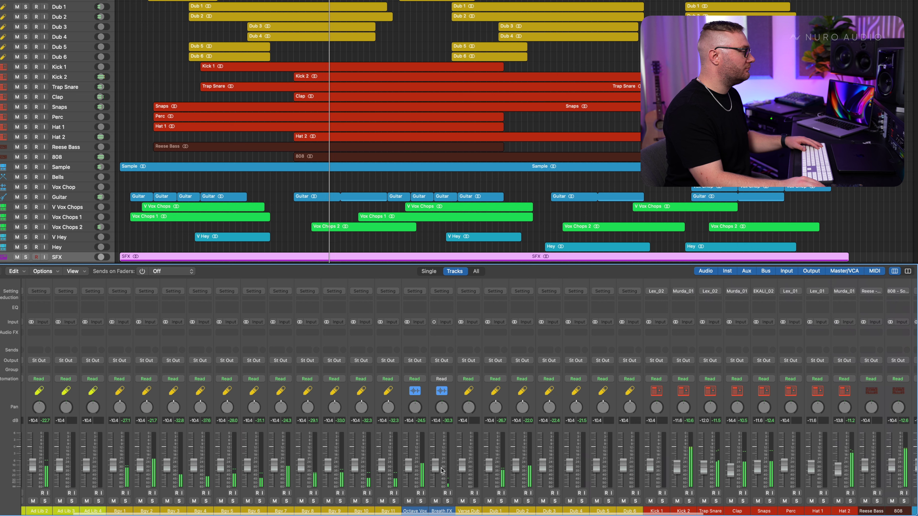
pyautogui.moveTo(409, 467); pyautogui.dragTo(436, 472)
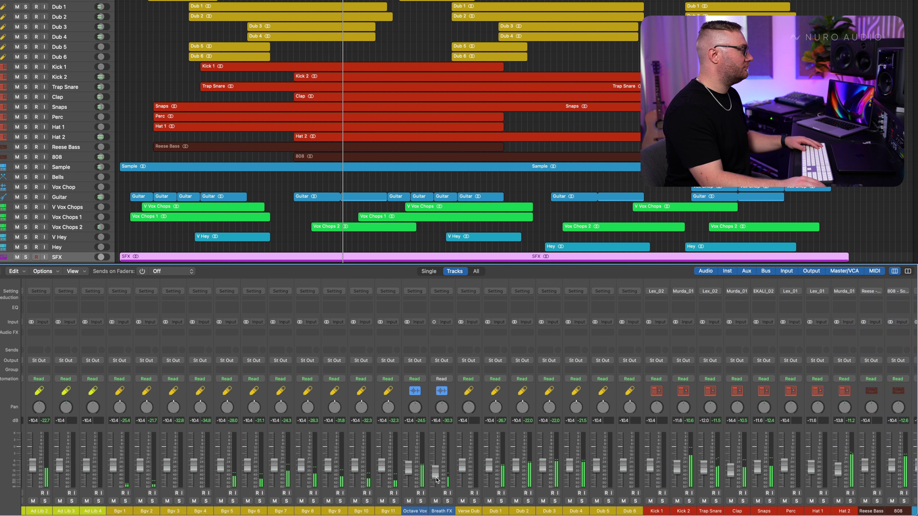
pyautogui.hscroll(-5, 79, 470)
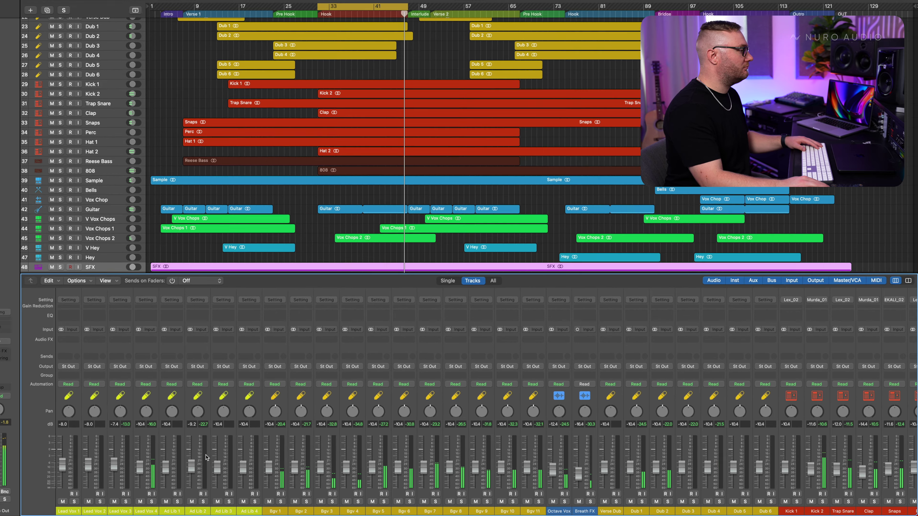
# Step: Play the hook section and review the level balance across the vocal, drum and instrument channels
pyautogui.hscroll(10, 179, 460)
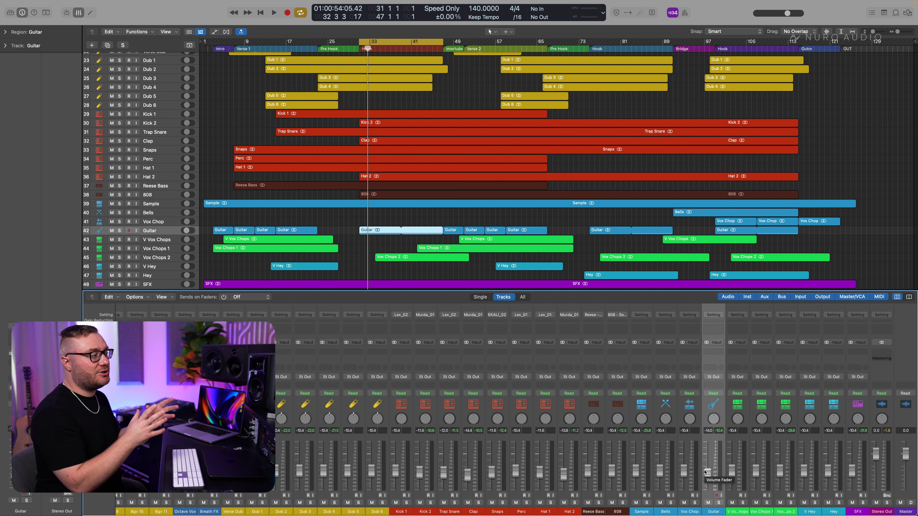
pyautogui.press('space')
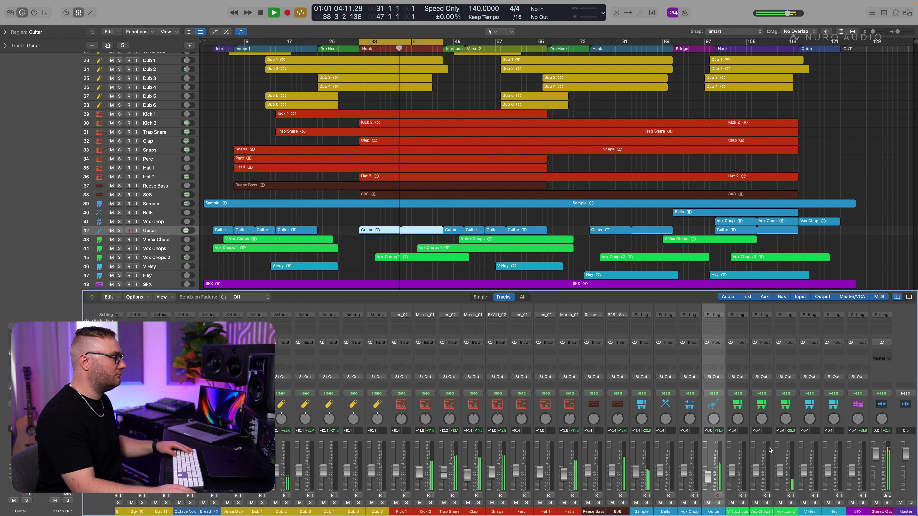
pyautogui.press('space')
pyautogui.hscroll(-10, 614, 457)
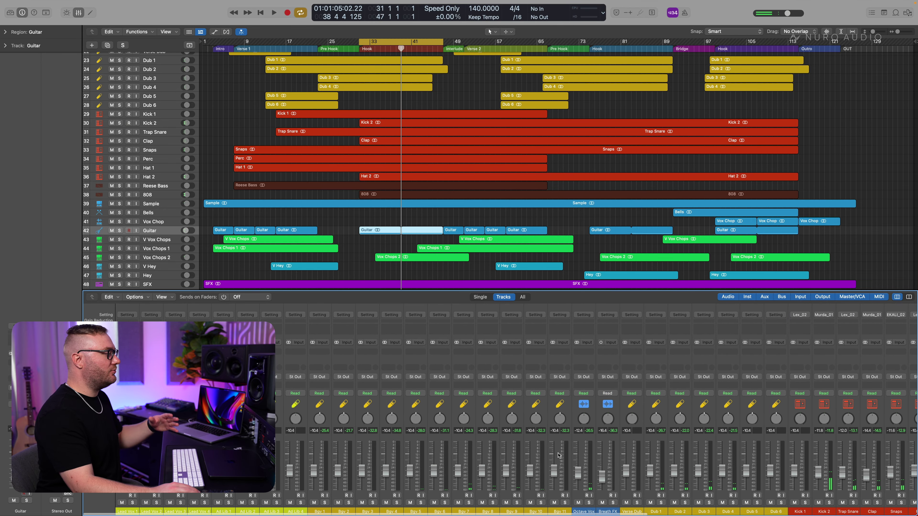
pyautogui.hscroll(10, 560, 455)
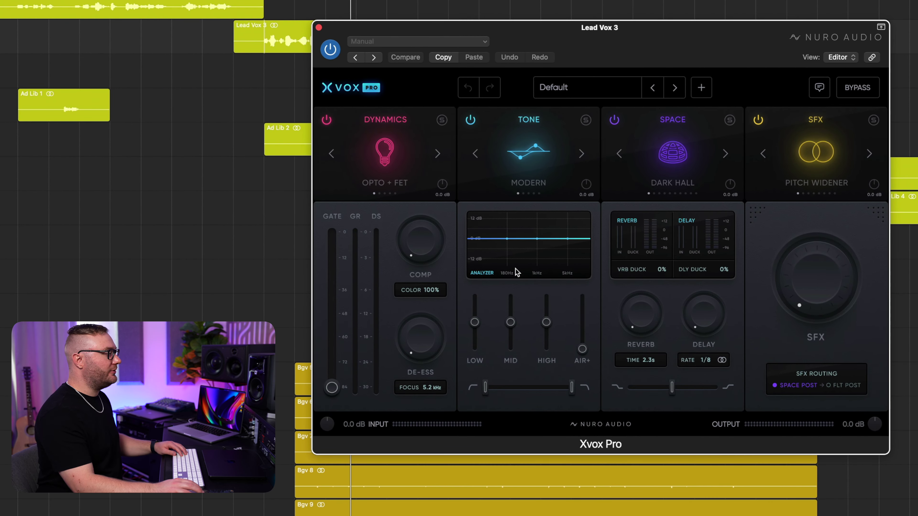
# Step: Raise the Comp amount in Xvox Pro on Lead Vox 3 and audition the Smooth, VCA + FET and Vox Bus dynamics modes
pyautogui.press('space')
pyautogui.moveTo(420, 252); pyautogui.dragTo(439, 155)
pyautogui.click(438, 155)
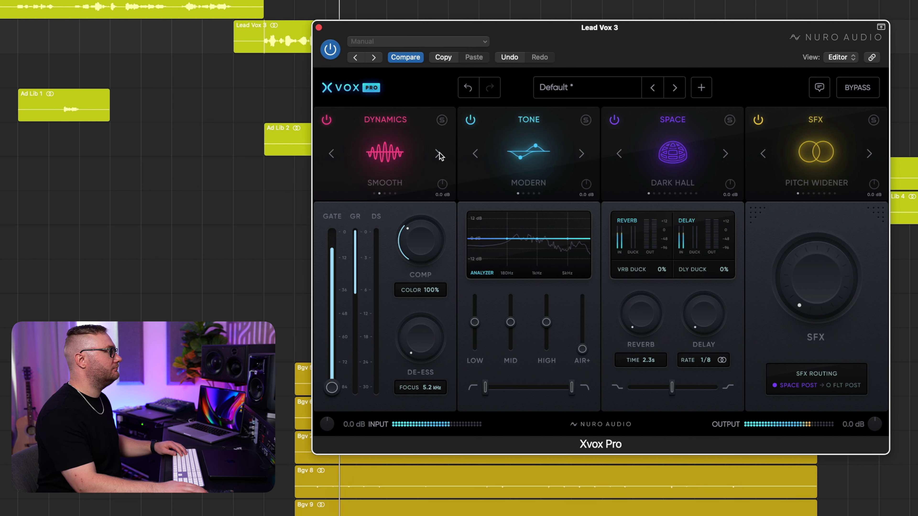
pyautogui.click(438, 155)
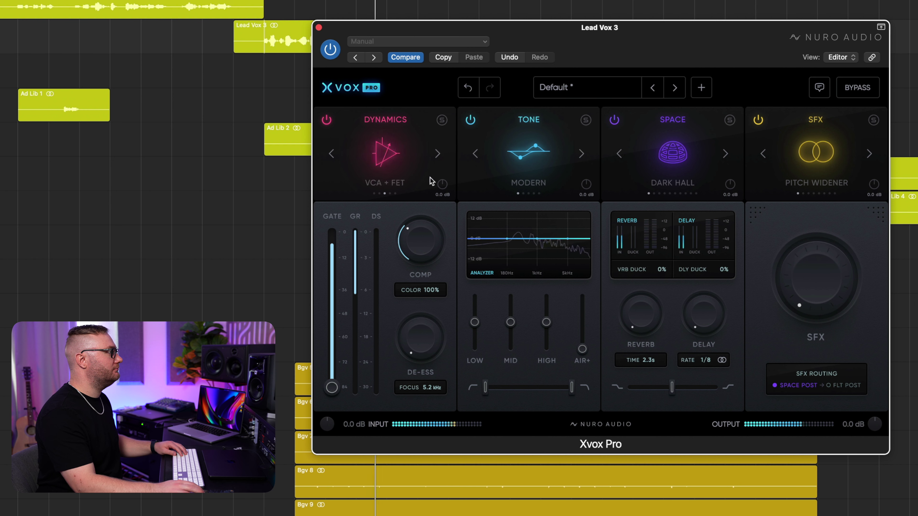
pyautogui.click(437, 154)
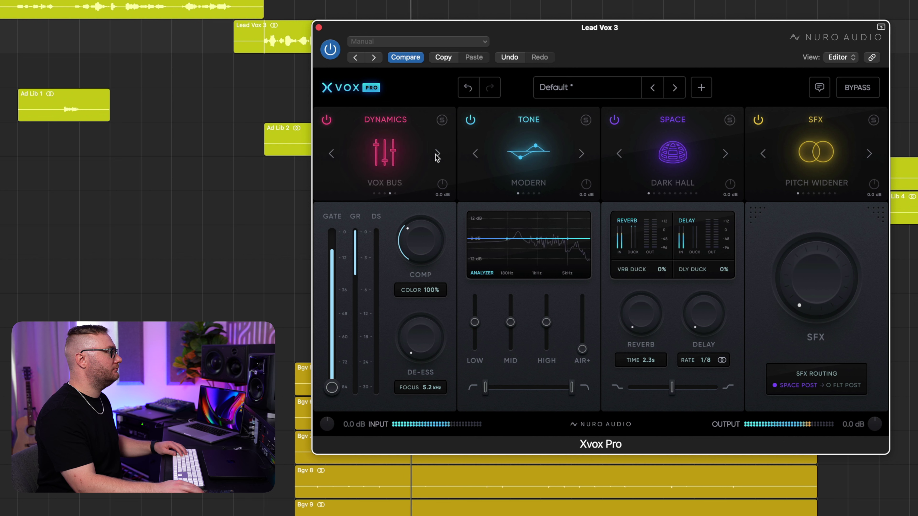
pyautogui.click(437, 154)
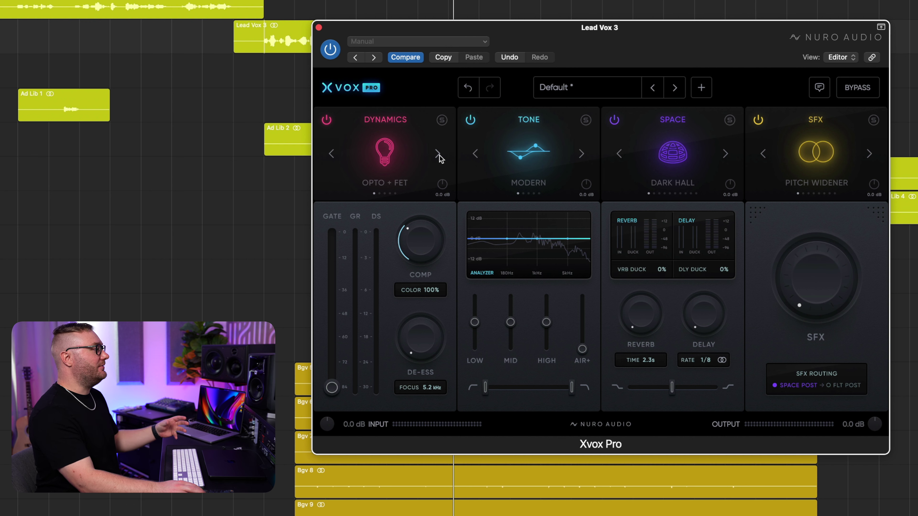
# Step: Browse the dynamics modes again, select Smooth and play the Lead Vox 3 vocal in solo
pyautogui.click(438, 154)
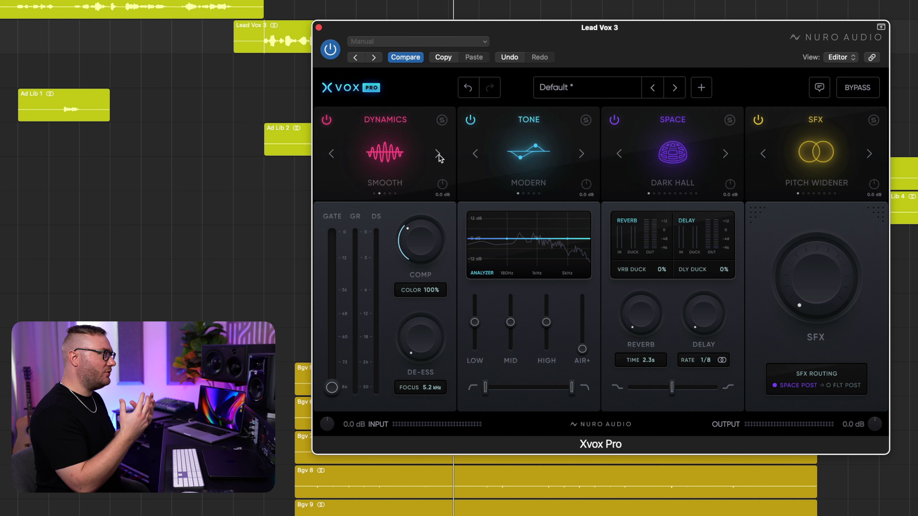
pyautogui.click(438, 154)
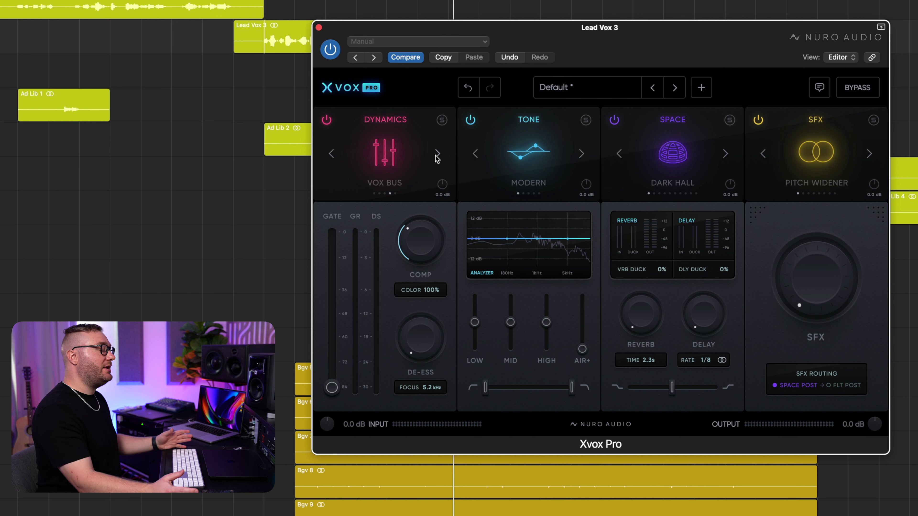
pyautogui.click(437, 155)
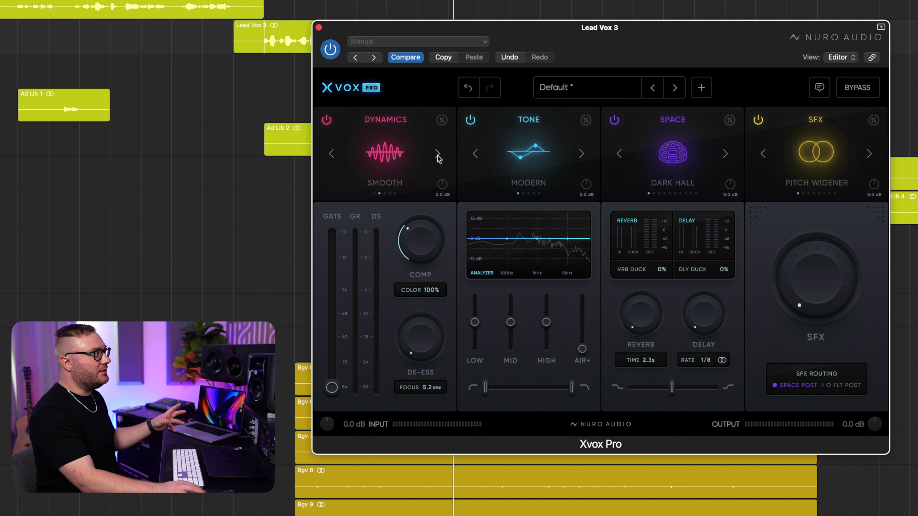
pyautogui.click(331, 156)
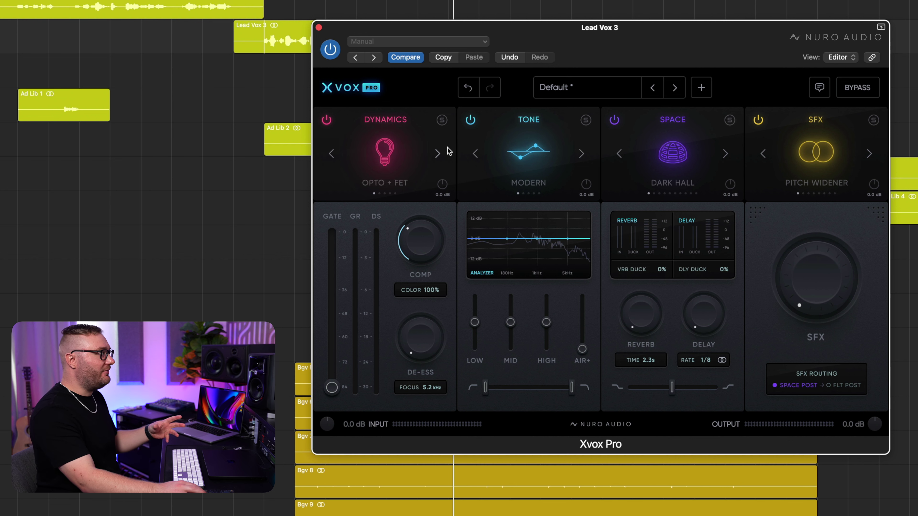
pyautogui.click(437, 154)
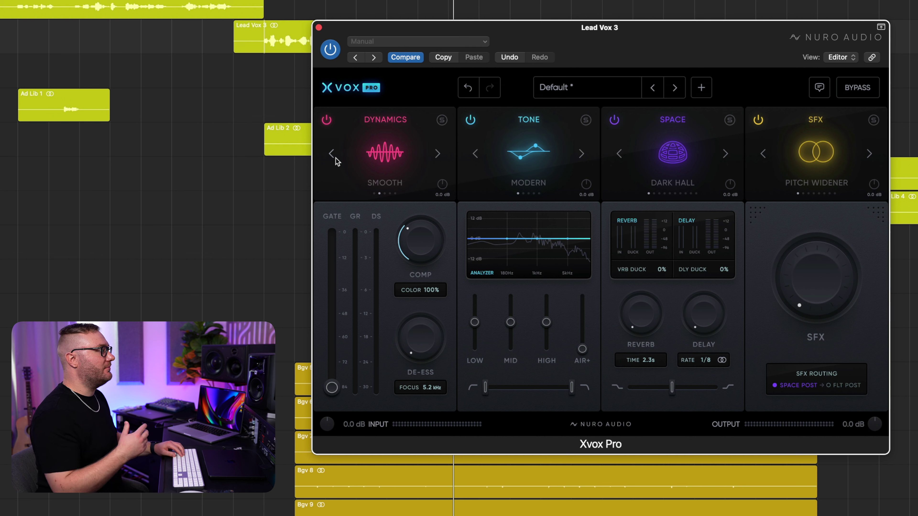
pyautogui.press('space')
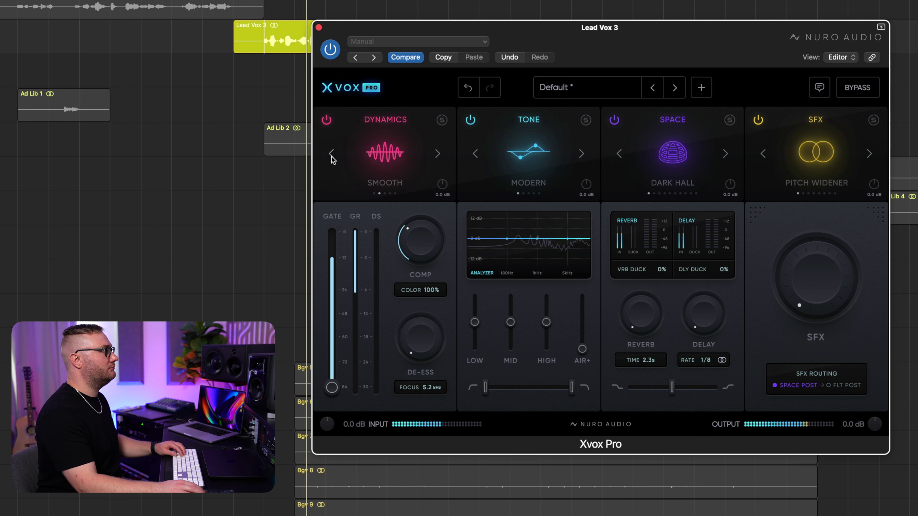
# Step: Compare the Opto + FET dynamics mode against Smooth on the playing vocal, return to Smooth and stop playback
pyautogui.click(331, 156)
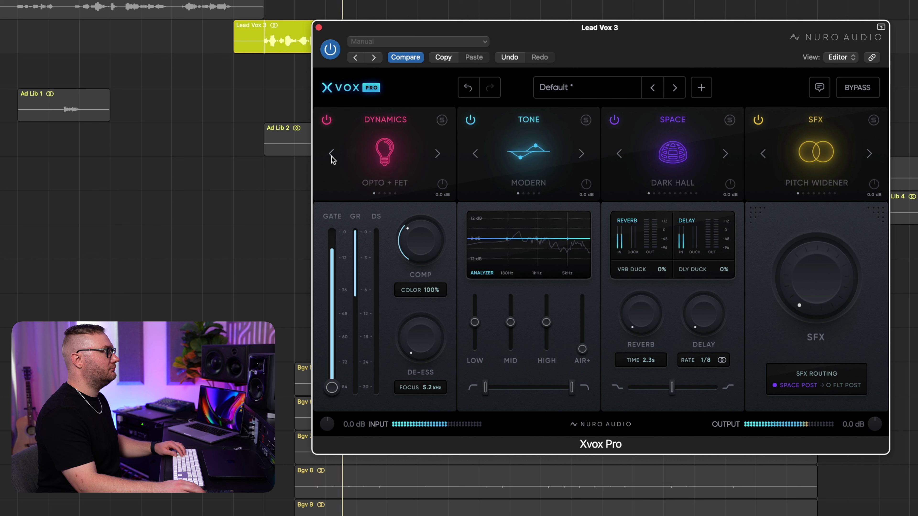
pyautogui.click(438, 155)
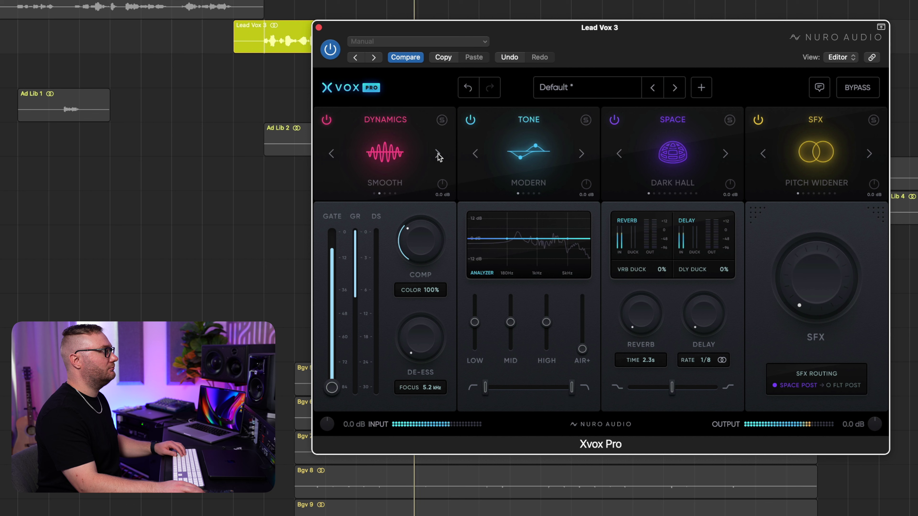
pyautogui.press('space')
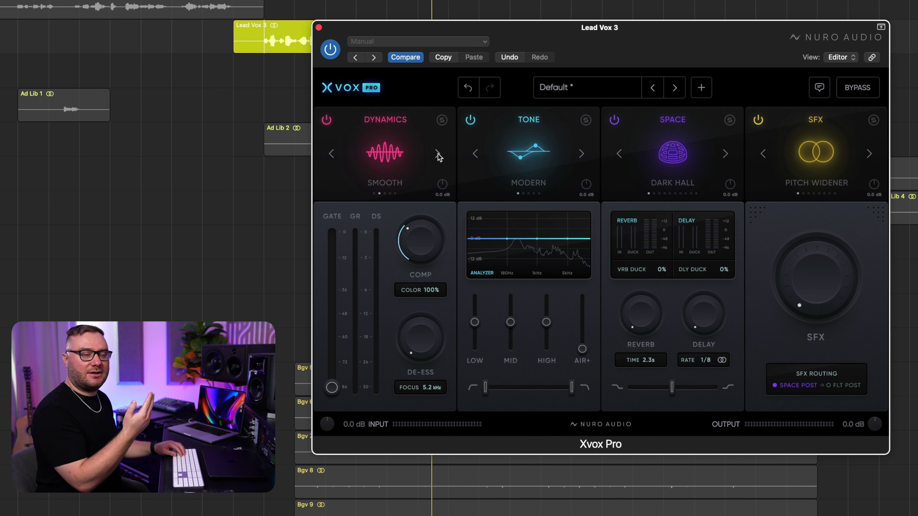
# Step: Set the Dynamics Color to 122% and trim the Dynamics output to -1.5 dB with Lead Vox 3 playing in solo
pyautogui.press('super+a')
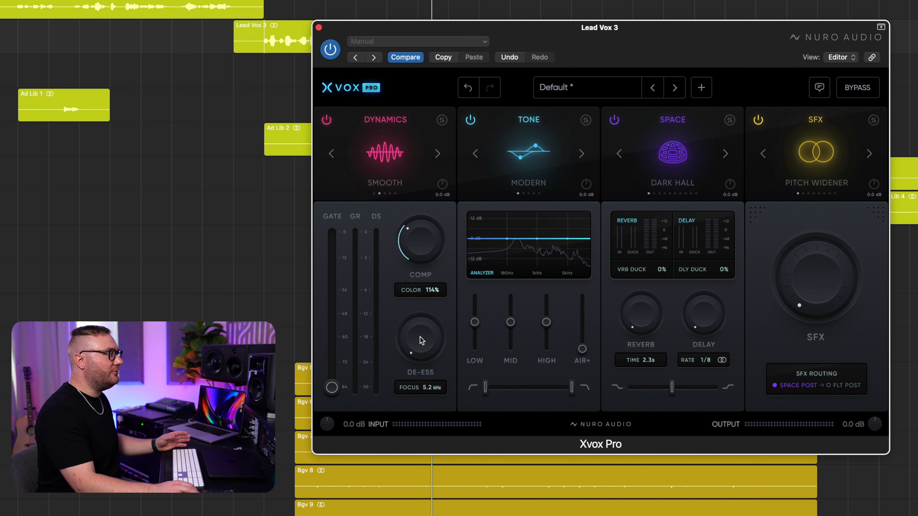
pyautogui.moveTo(414, 371); pyautogui.dragTo(424, 320)
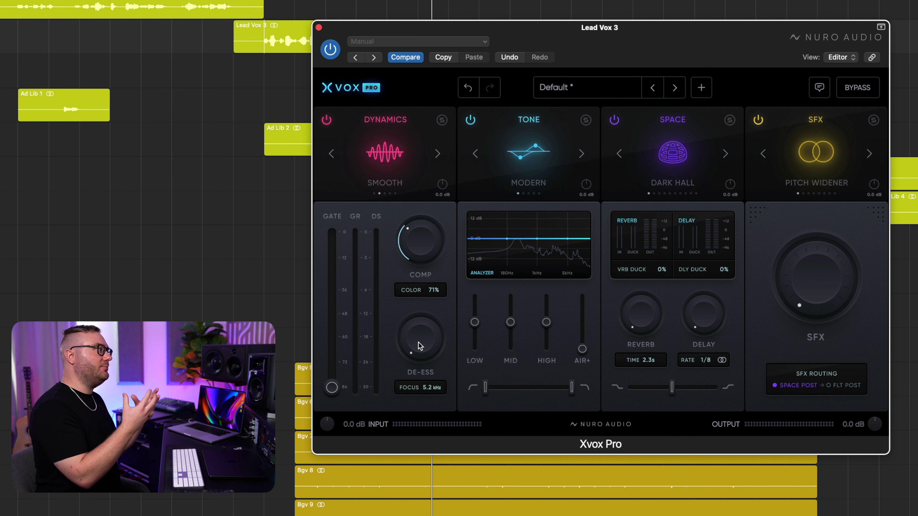
pyautogui.moveTo(427, 290); pyautogui.dragTo(466, 223)
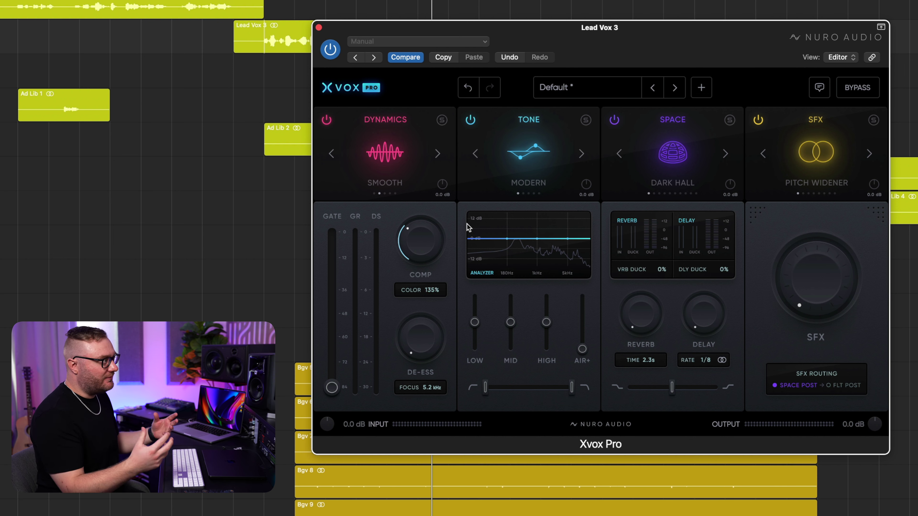
pyautogui.press('s')
pyautogui.press('space')
pyautogui.moveTo(426, 291); pyautogui.dragTo(414, 333)
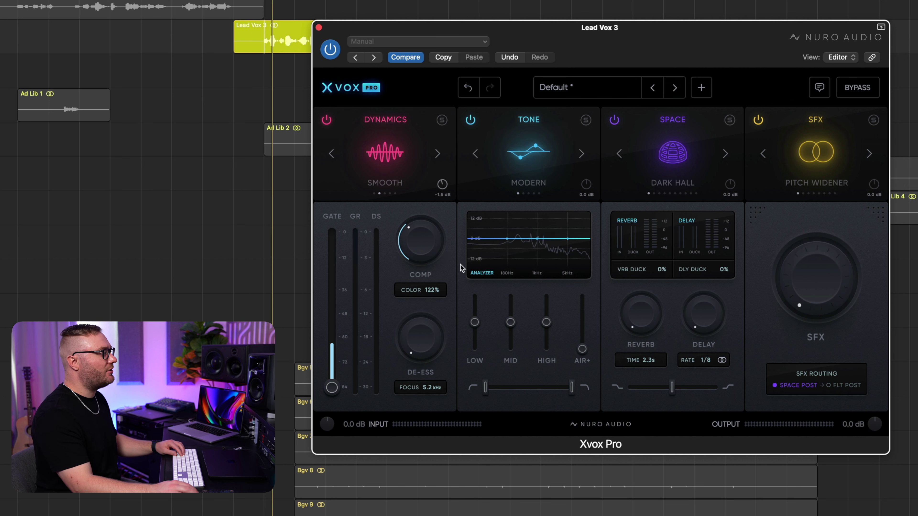
# Step: Cut the Tone Low band, boost Mid, High and Air+, and set the low-cut filter to about 126 Hz
pyautogui.moveTo(585, 353); pyautogui.dragTo(481, 329)
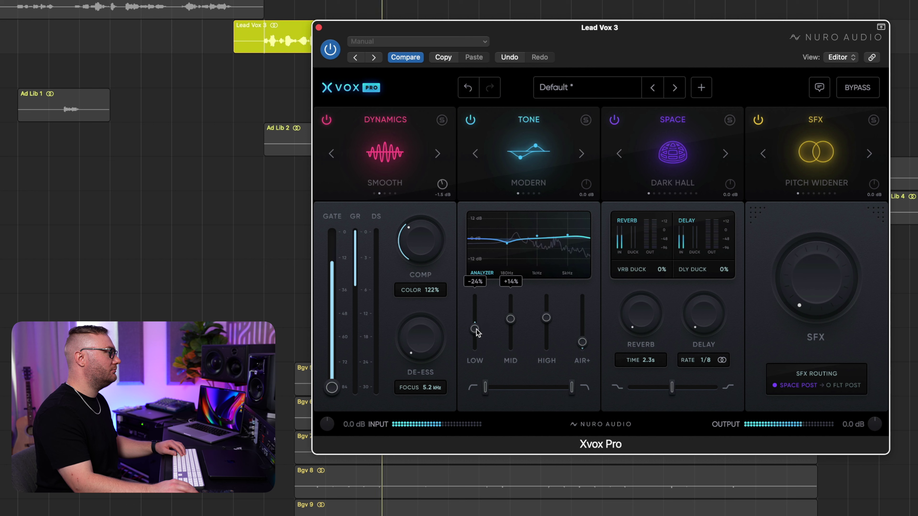
pyautogui.moveTo(486, 388); pyautogui.dragTo(507, 394)
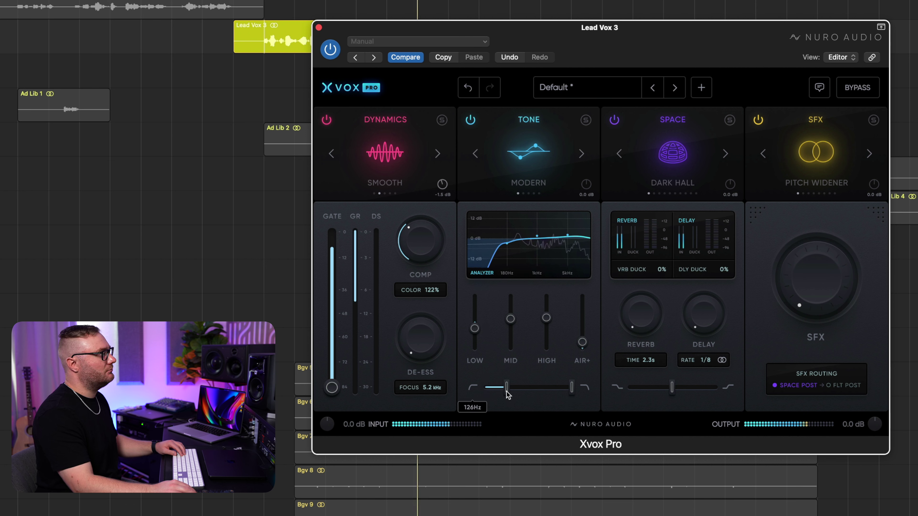
pyautogui.moveTo(511, 320); pyautogui.dragTo(555, 310)
pyautogui.moveTo(475, 330); pyautogui.dragTo(476, 340)
# Step: Preview the Clear and Vintage Tone modes and return to Modern
pyautogui.click(580, 154)
pyautogui.click(581, 154)
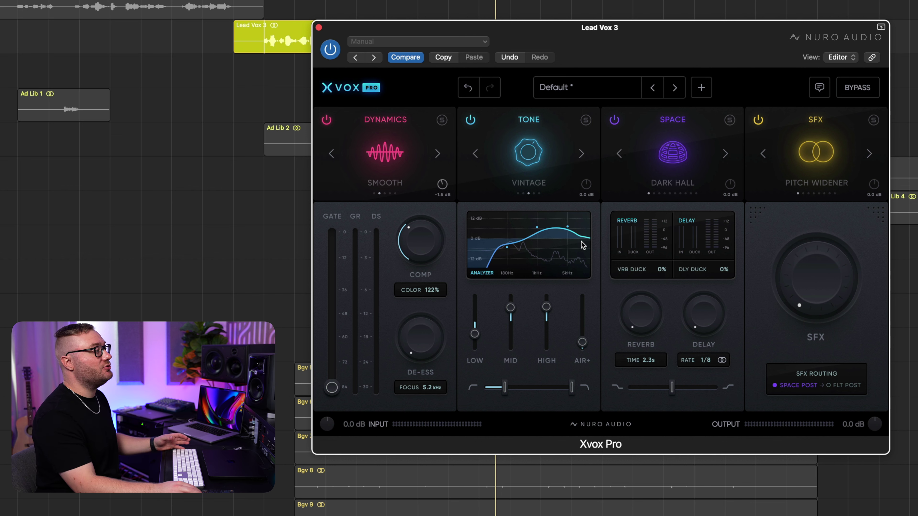
pyautogui.click(475, 154)
pyautogui.click(475, 154)
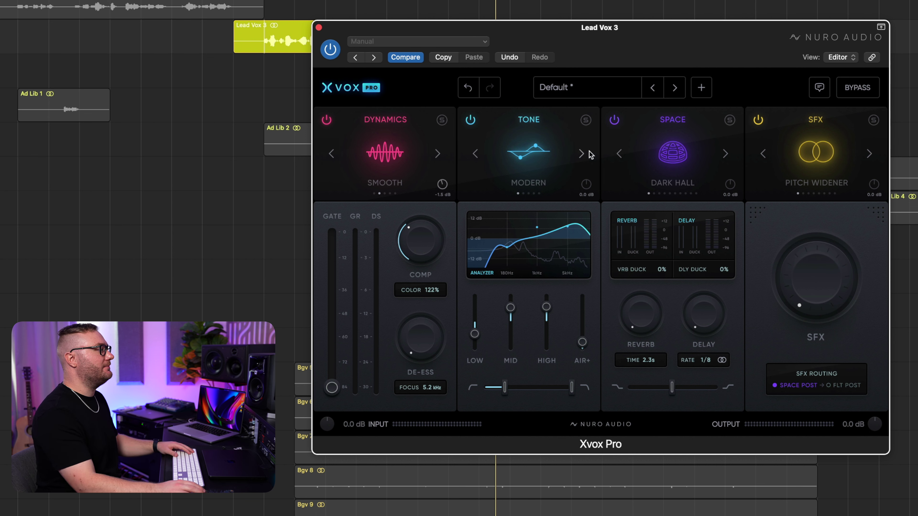
# Step: Play the vocal, audition all the Tone modes in turn, and select Shaper
pyautogui.press('space')
pyautogui.click(582, 154)
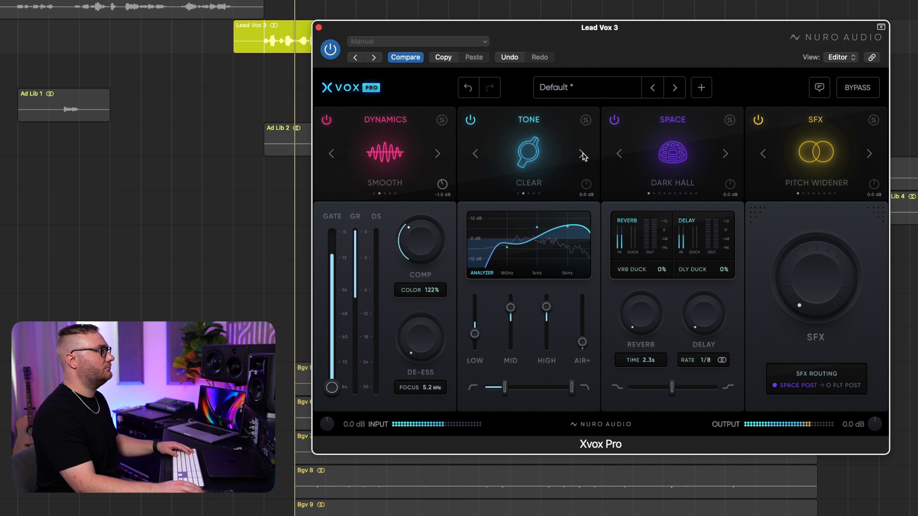
pyautogui.click(582, 155)
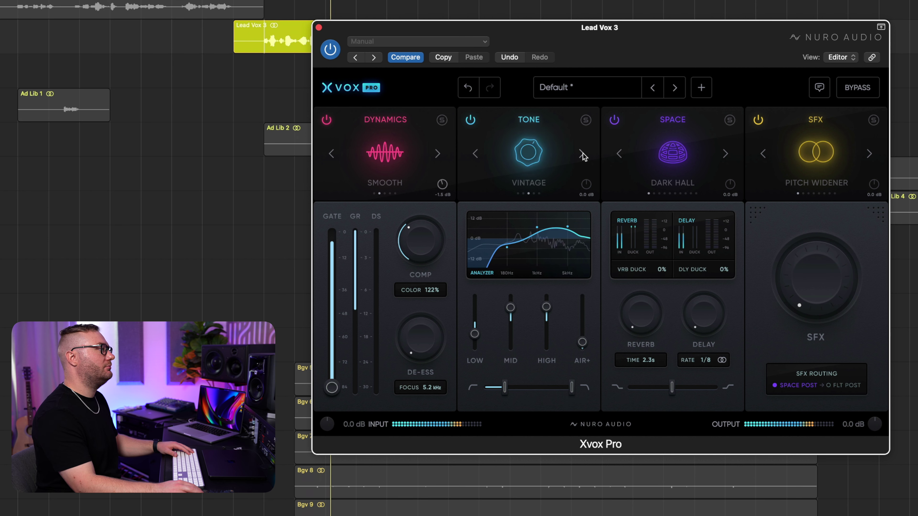
pyautogui.click(582, 154)
pyautogui.click(582, 155)
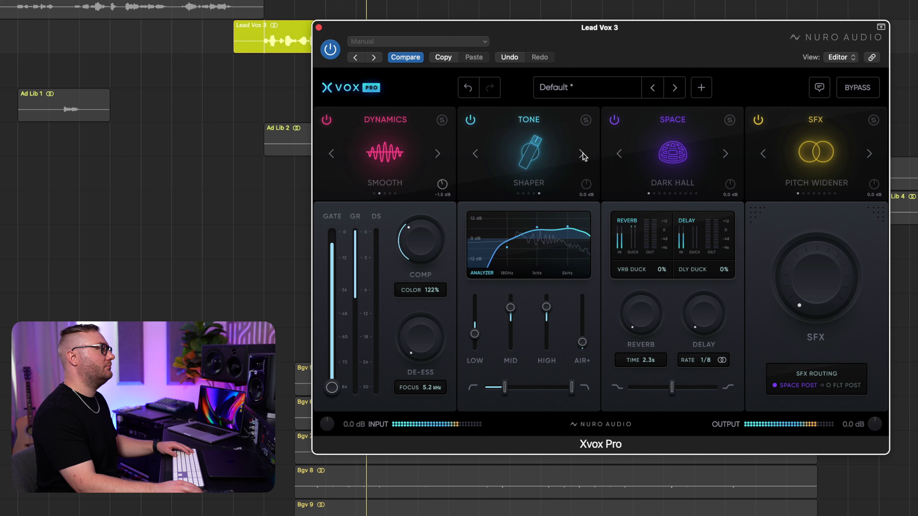
pyautogui.click(582, 155)
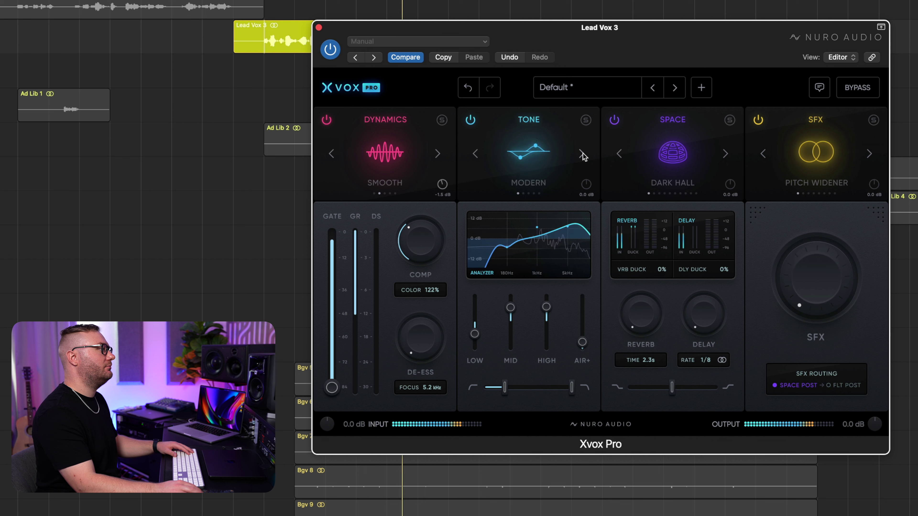
pyautogui.click(582, 155)
pyautogui.click(582, 155)
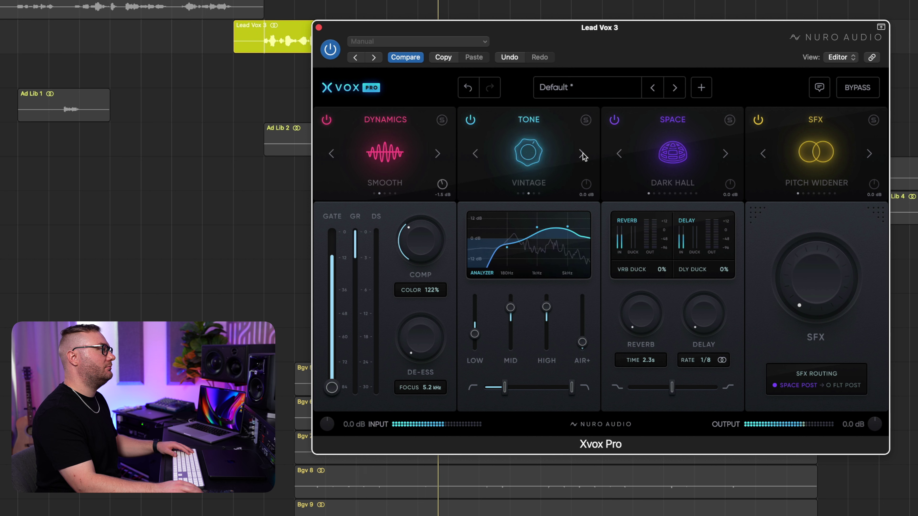
pyautogui.click(582, 155)
pyautogui.click(582, 155)
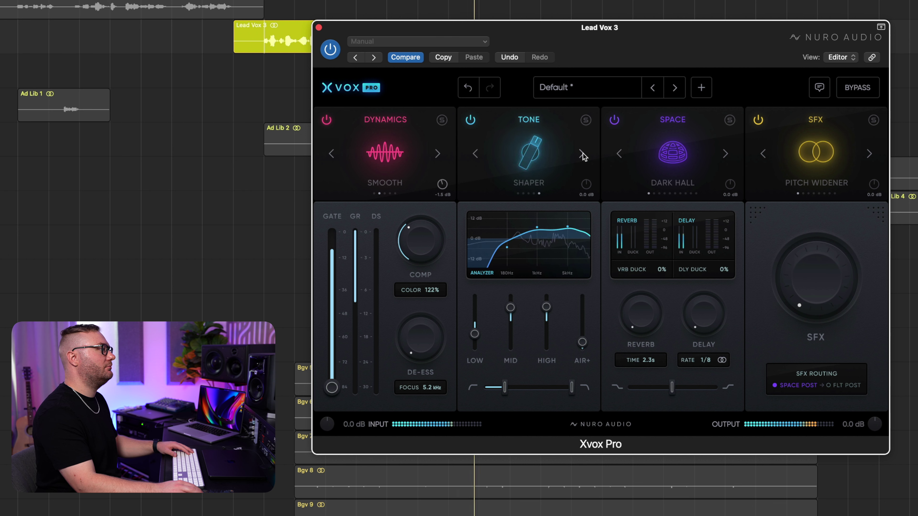
pyautogui.click(582, 155)
pyautogui.click(581, 156)
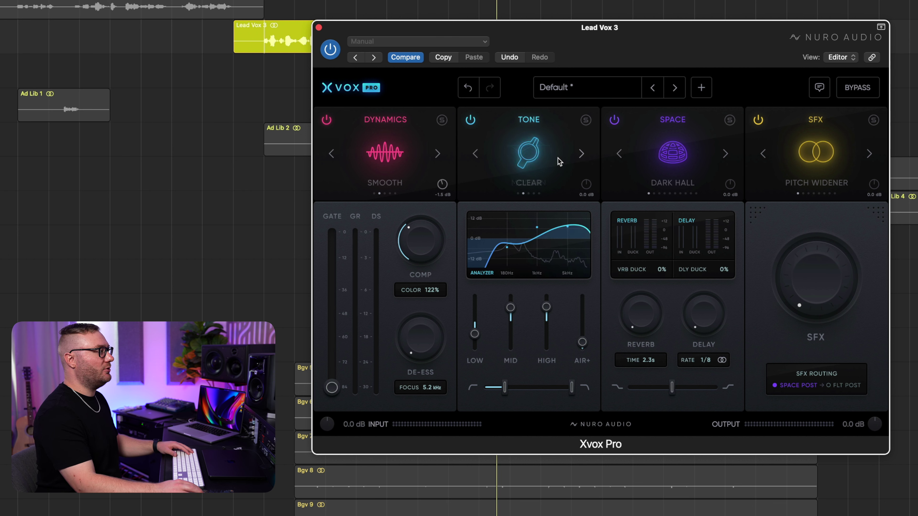
pyautogui.click(477, 155)
pyautogui.click(477, 154)
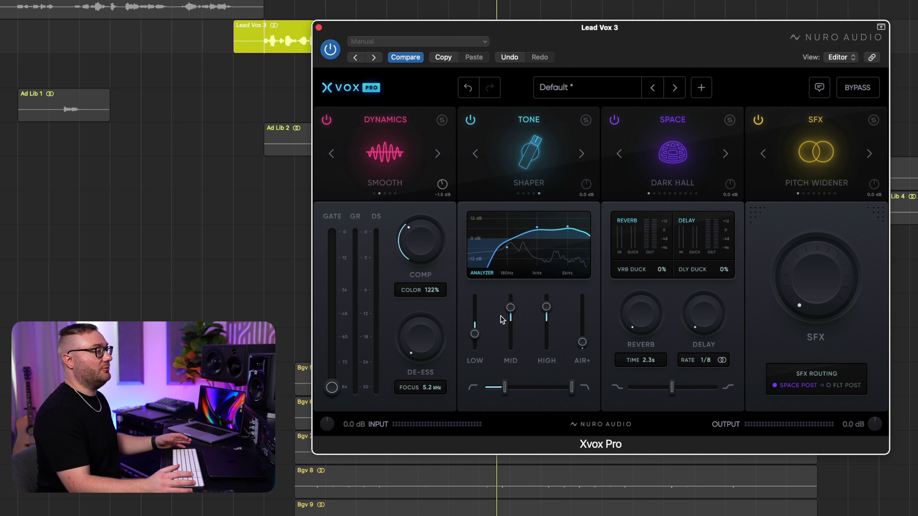
# Step: Set Low to -35% and Air+ to 15%, reduce the Mid and High boosts, and compare the vocal with Tone off and on
pyautogui.press('space')
pyautogui.moveTo(510, 309); pyautogui.dragTo(547, 312)
pyautogui.moveTo(475, 333); pyautogui.dragTo(476, 332)
pyautogui.moveTo(583, 342); pyautogui.dragTo(582, 341)
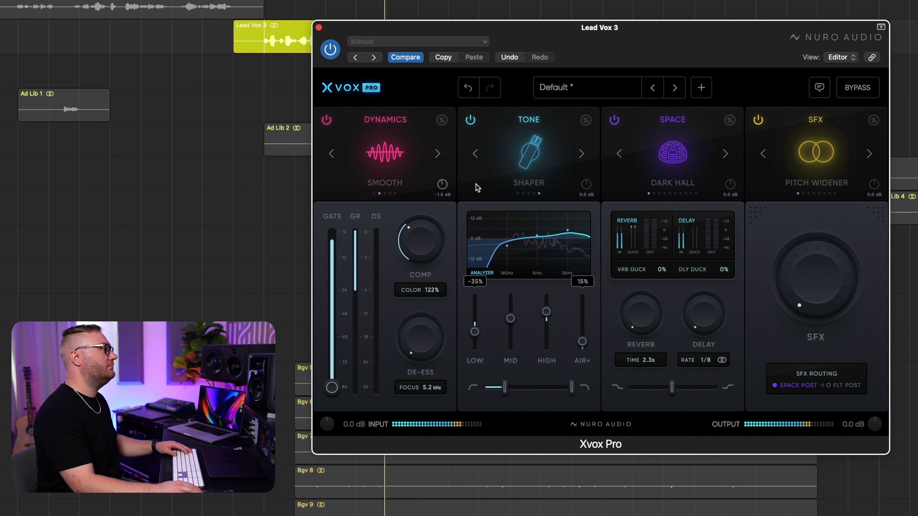
pyautogui.click(471, 120)
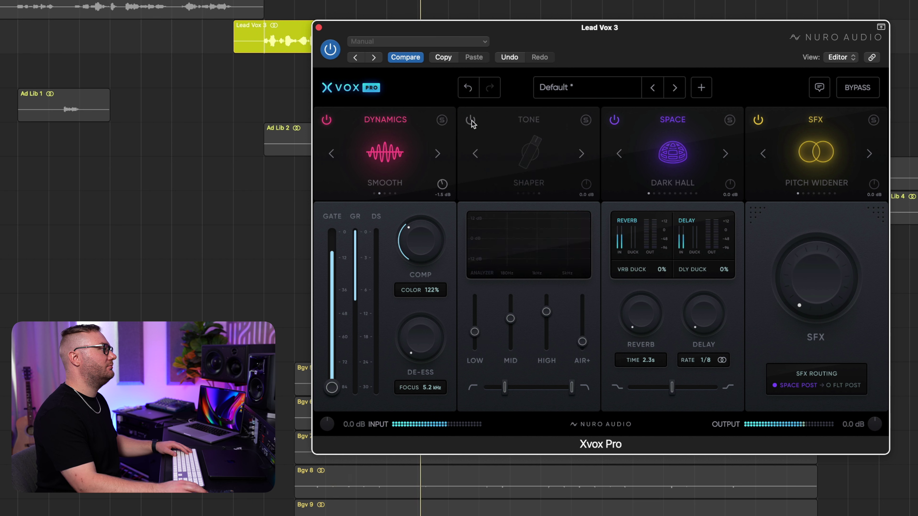
pyautogui.click(471, 120)
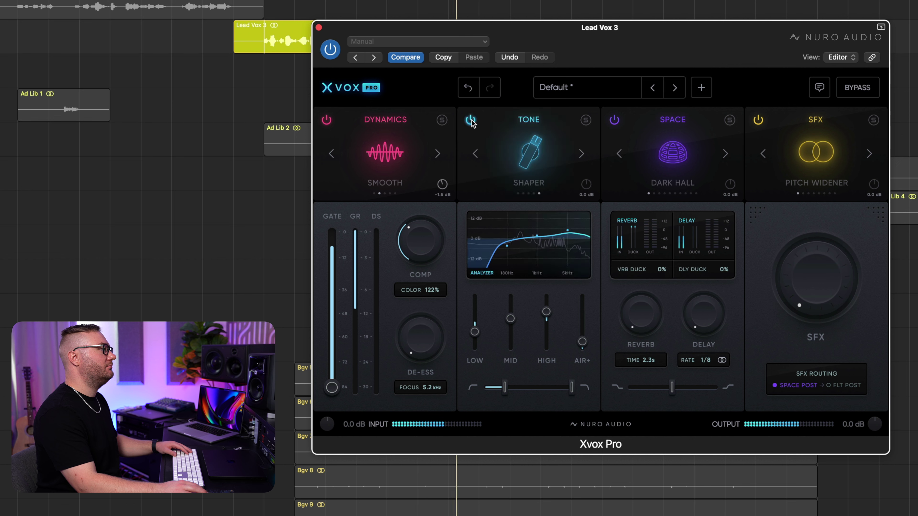
# Step: Shift the High band's EQ point to a higher frequency and fine-tune its boost
pyautogui.moveTo(546, 311); pyautogui.dragTo(547, 309)
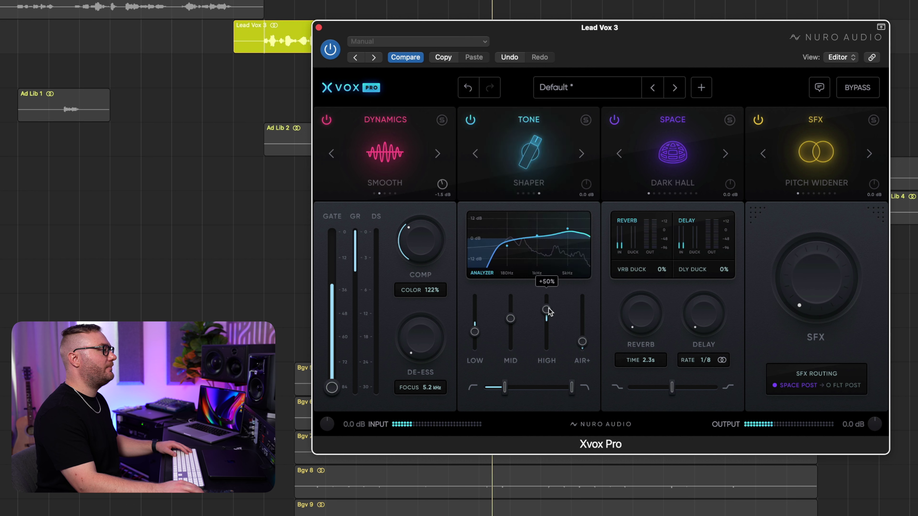
pyautogui.moveTo(569, 234); pyautogui.dragTo(579, 232)
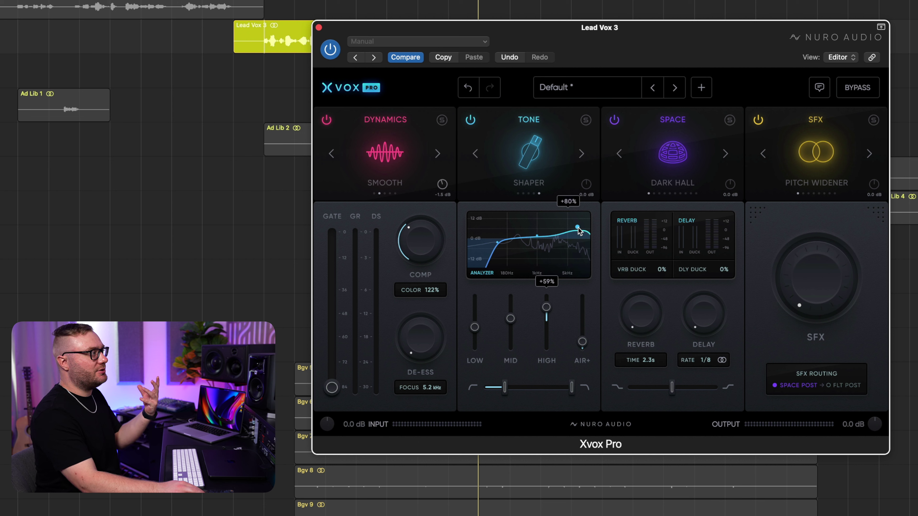
pyautogui.moveTo(578, 227); pyautogui.dragTo(578, 231)
pyautogui.press('space')
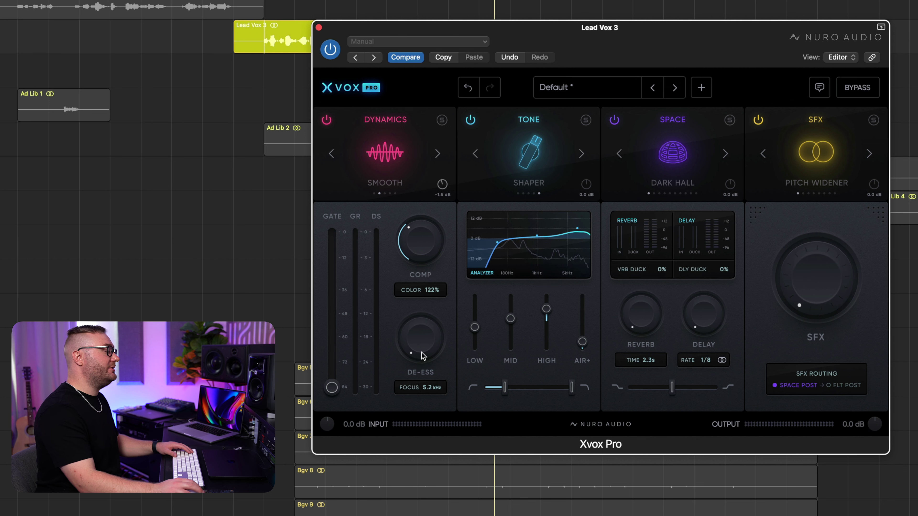
# Step: Raise the De-Ess amount to about 40% and listen to the soloed vocal
pyautogui.moveTo(430, 337); pyautogui.dragTo(433, 276)
pyautogui.press('space')
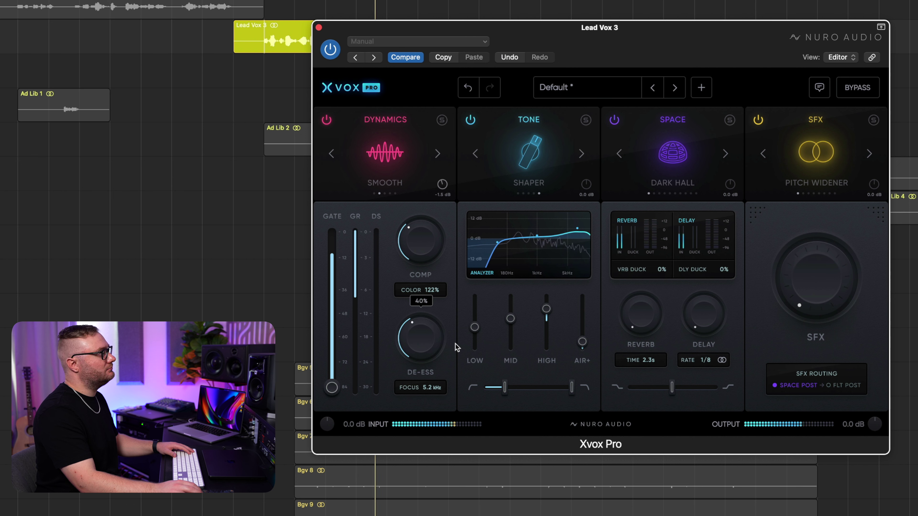
pyautogui.press('space')
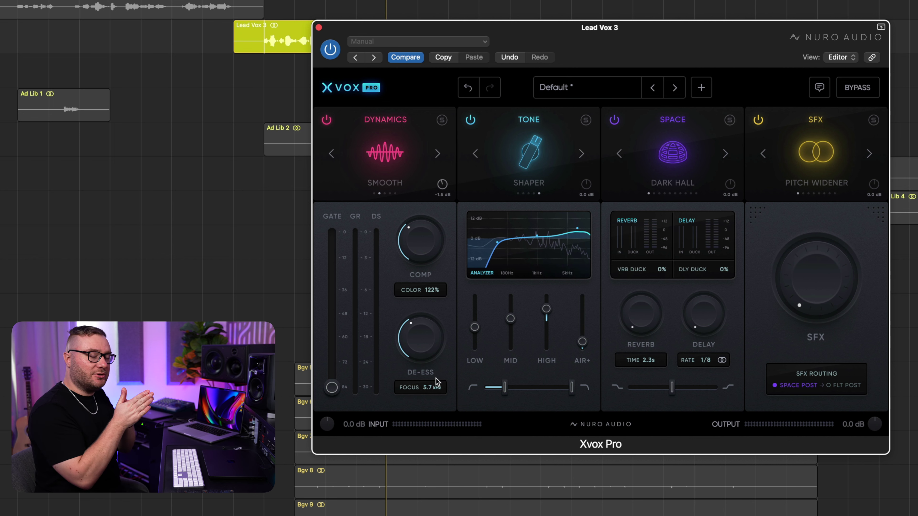
# Step: Adjust the De-Ess Focus frequency to 6.0 kHz, checking it against the playing vocal
pyautogui.moveTo(433, 386); pyautogui.dragTo(426, 438)
pyautogui.moveTo(432, 388); pyautogui.dragTo(431, 409)
pyautogui.press('space')
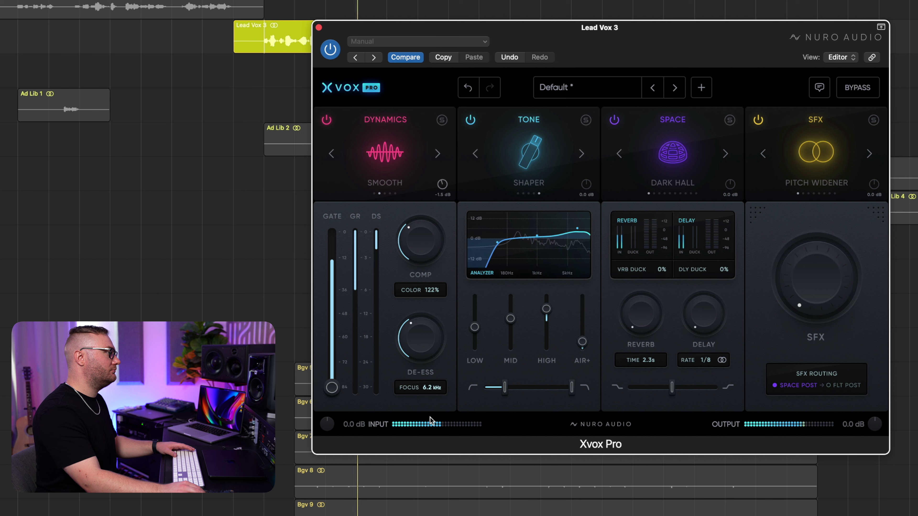
pyautogui.press('space')
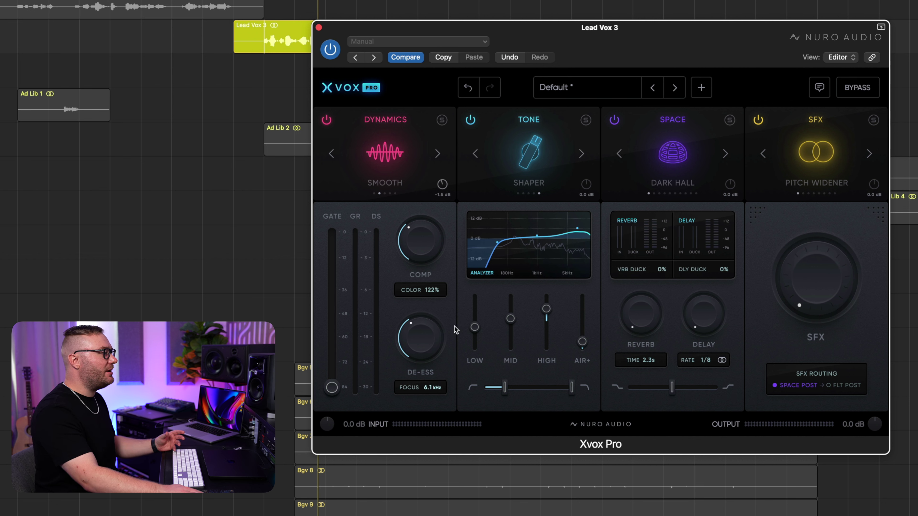
pyautogui.moveTo(432, 395); pyautogui.dragTo(432, 391)
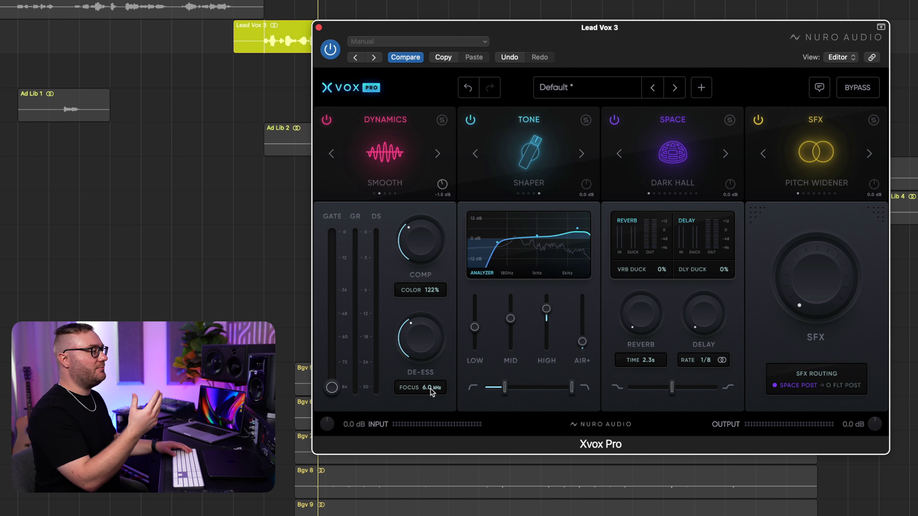
# Step: Fine-tune the De-Ess amount and set its Focus to 6.2 kHz during playback
pyautogui.moveTo(422, 343)
pyautogui.press('space')
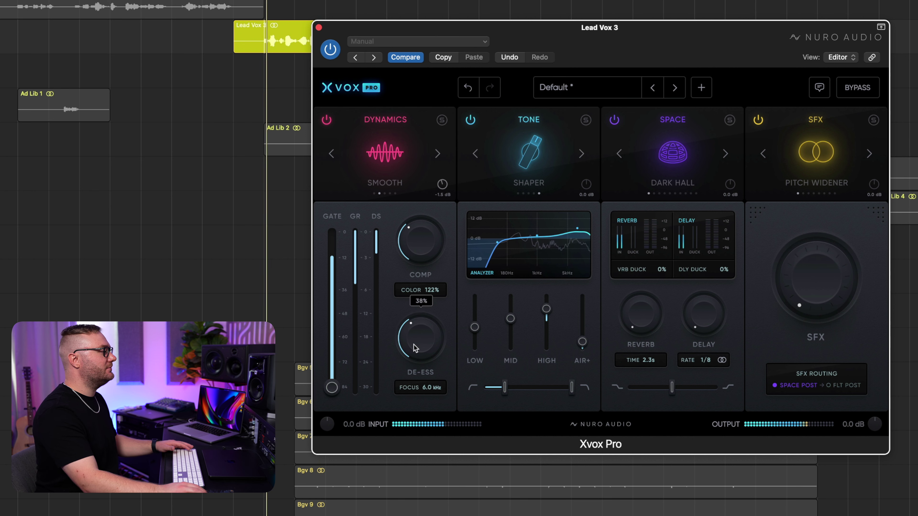
pyautogui.moveTo(422, 339); pyautogui.dragTo(422, 337)
pyautogui.moveTo(430, 385); pyautogui.dragTo(423, 361)
pyautogui.press('space')
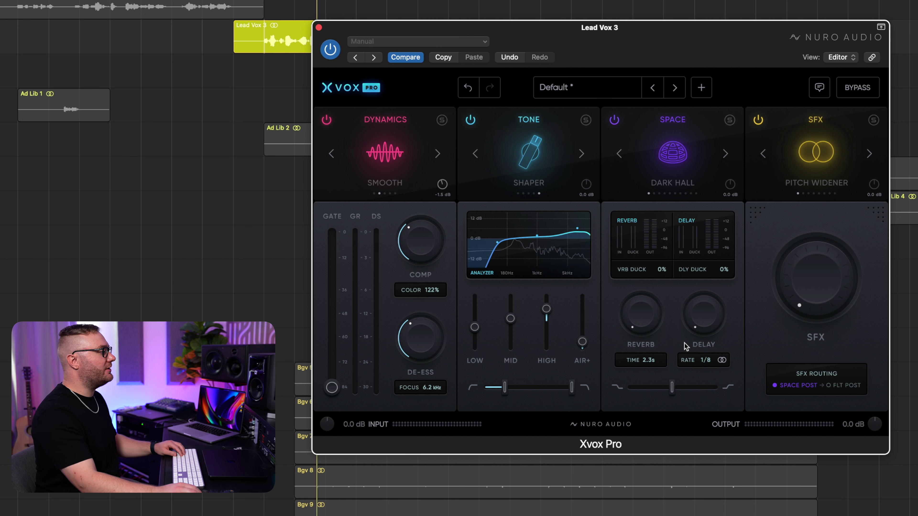
# Step: Play the vocal with the full mix, raise Reverb to about 24% and switch the Space mode to Plate
pyautogui.press('space')
pyautogui.moveTo(653, 335); pyautogui.dragTo(655, 293)
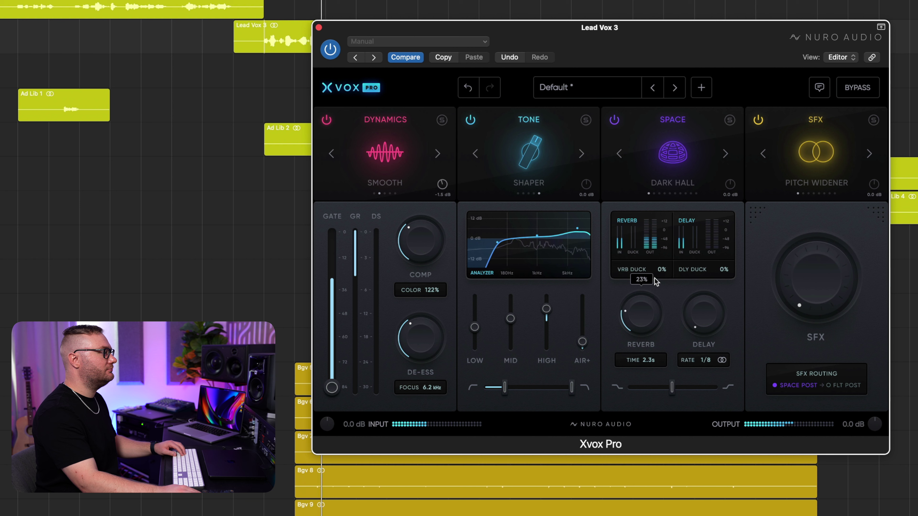
pyautogui.moveTo(665, 268); pyautogui.dragTo(672, 280)
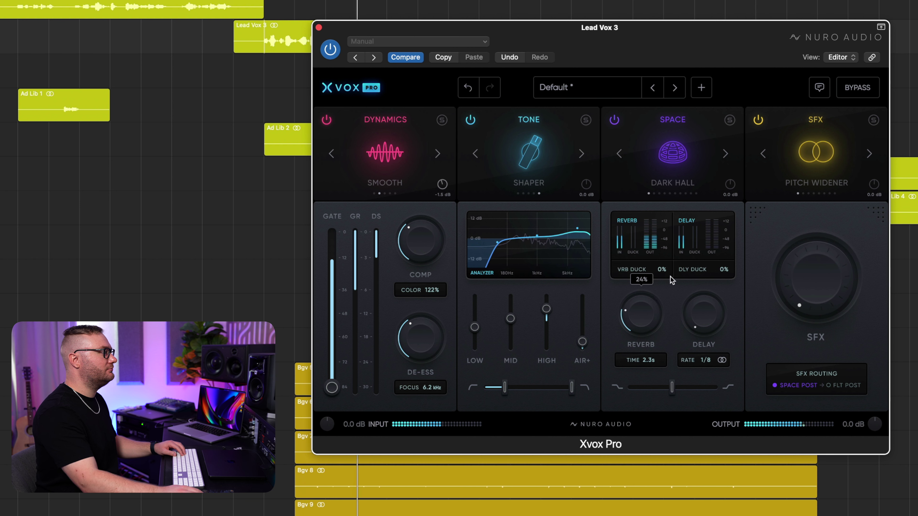
pyautogui.click(725, 155)
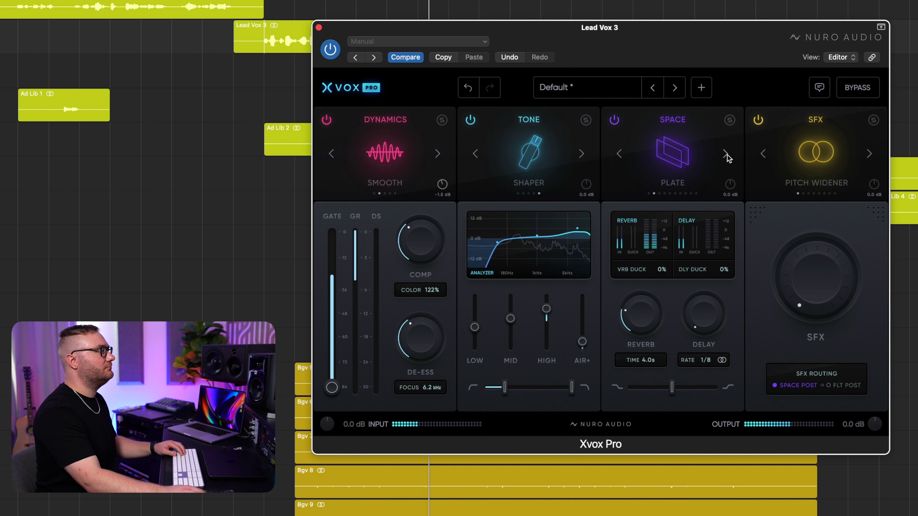
# Step: Audition the Space modes after Plate during full-mix playback, choose Bright Hall, and solo the lead vocal
pyautogui.click(726, 155)
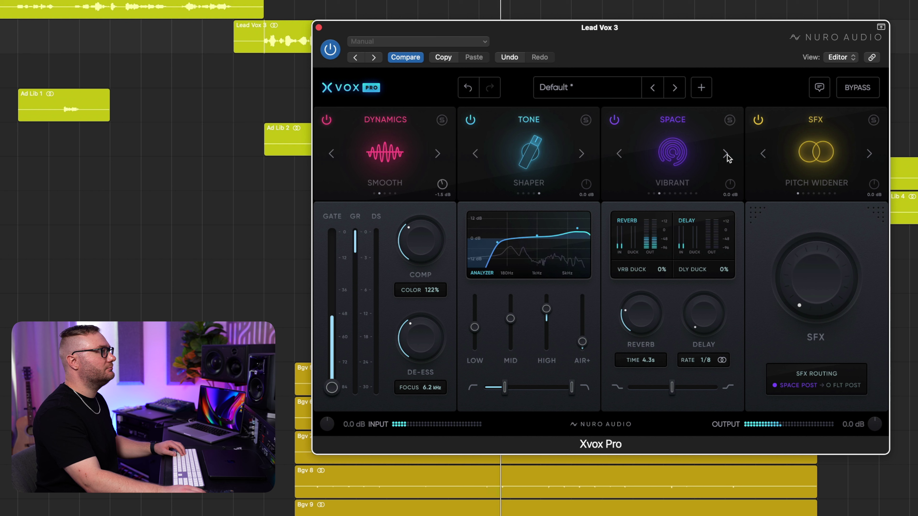
pyautogui.click(727, 154)
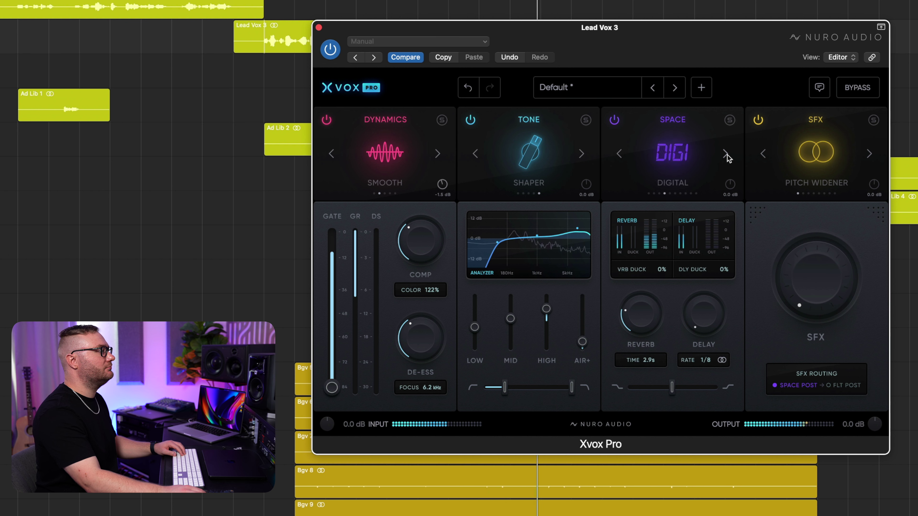
pyautogui.click(727, 154)
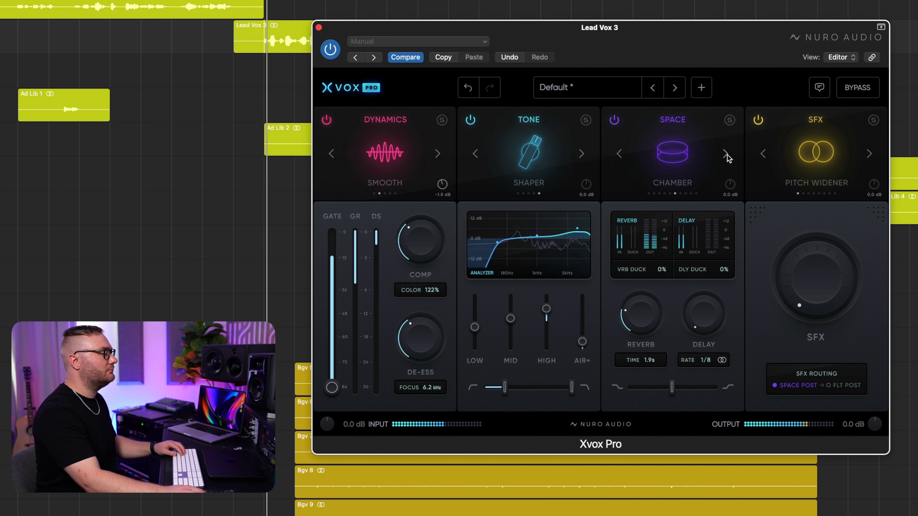
pyautogui.click(727, 155)
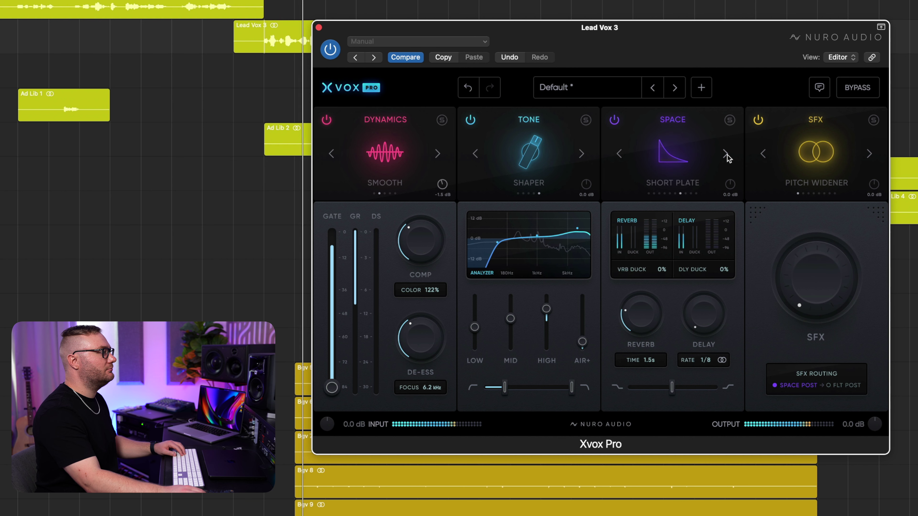
pyautogui.click(726, 154)
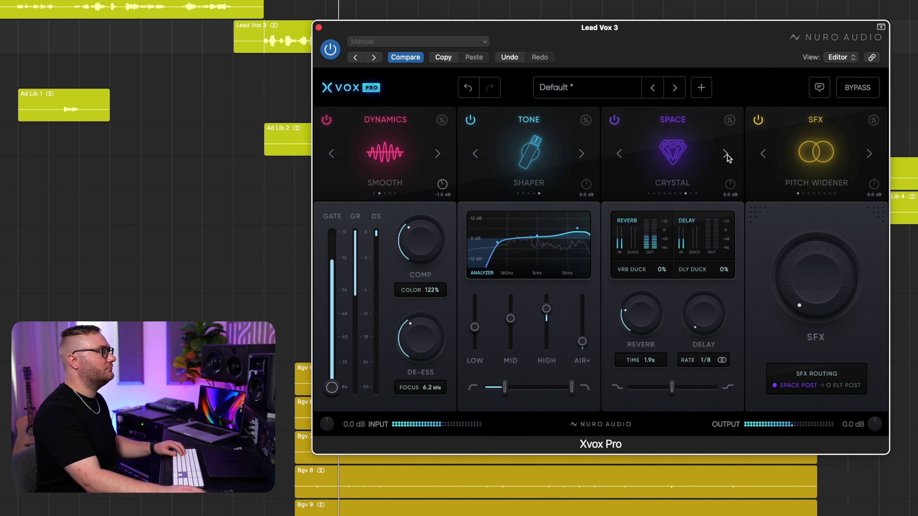
pyautogui.click(727, 155)
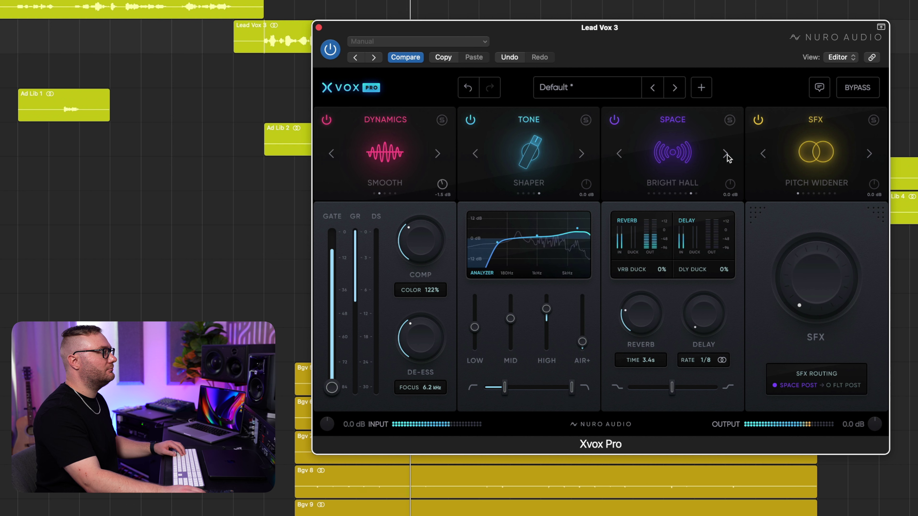
pyautogui.press('s')
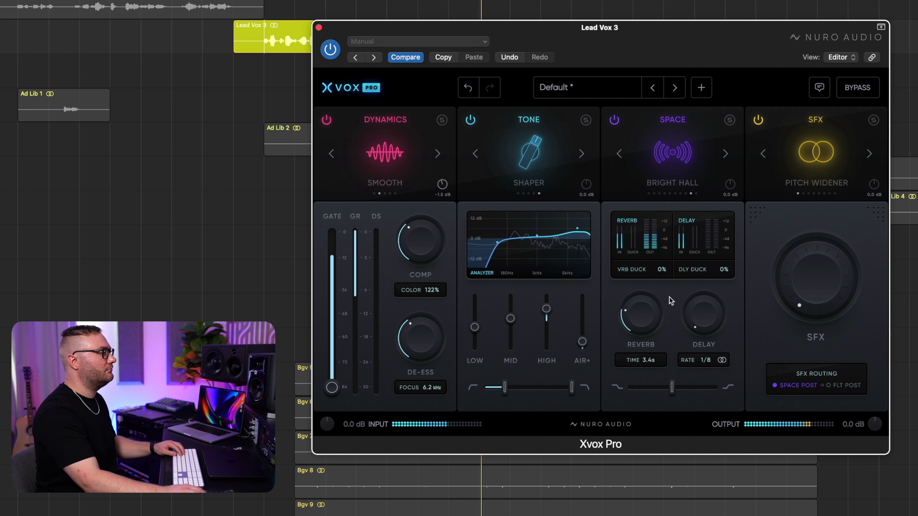
pyautogui.press('space')
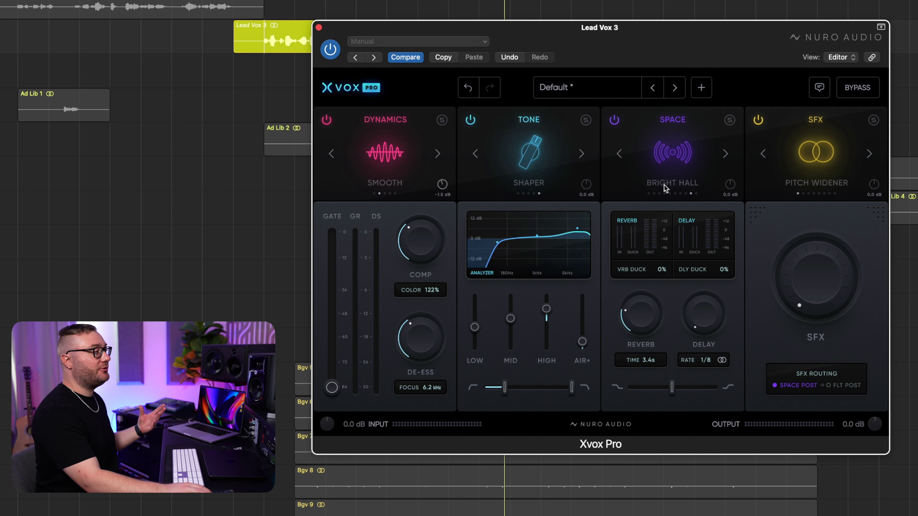
# Step: Cycle through the Space modes past Plate and return to Bright Hall with playback stopped
pyautogui.click(727, 155)
pyautogui.click(726, 155)
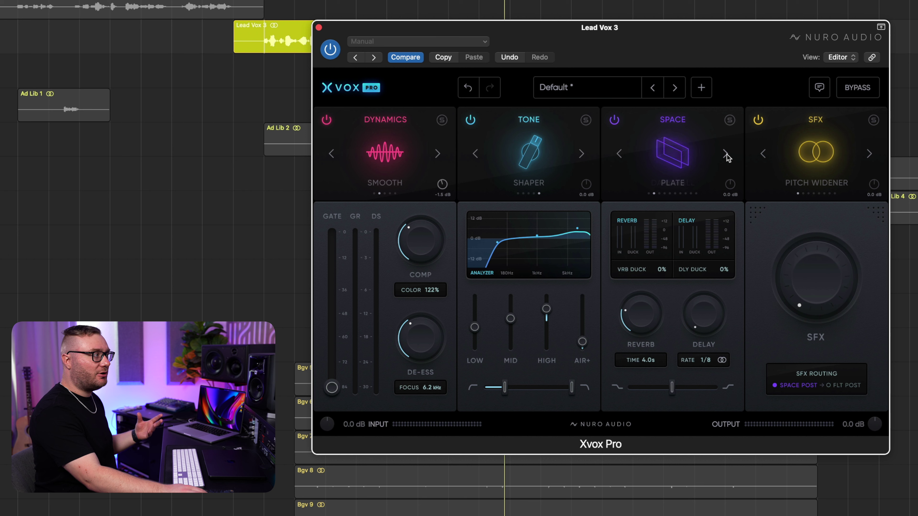
pyautogui.click(725, 154)
pyautogui.click(726, 155)
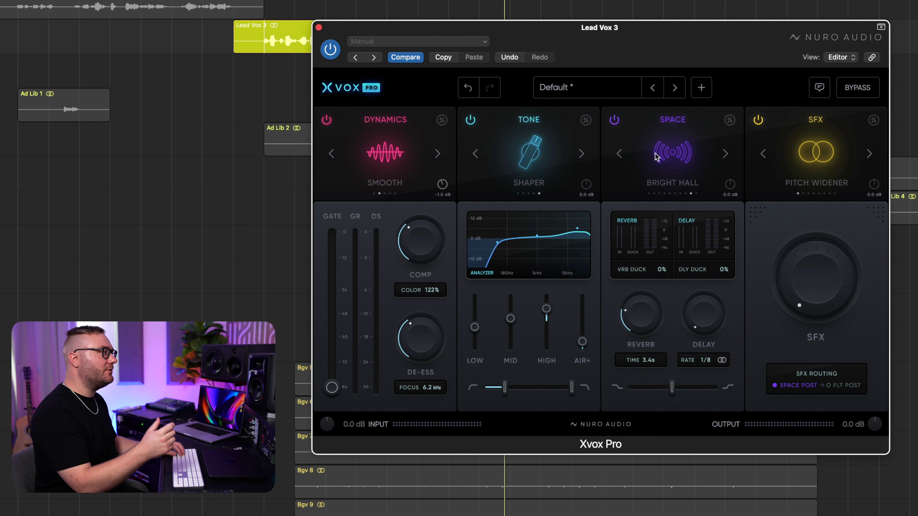
# Step: Play the soloed vocal with Reverb at zero, and raise it to about 15% by ear
pyautogui.press('space')
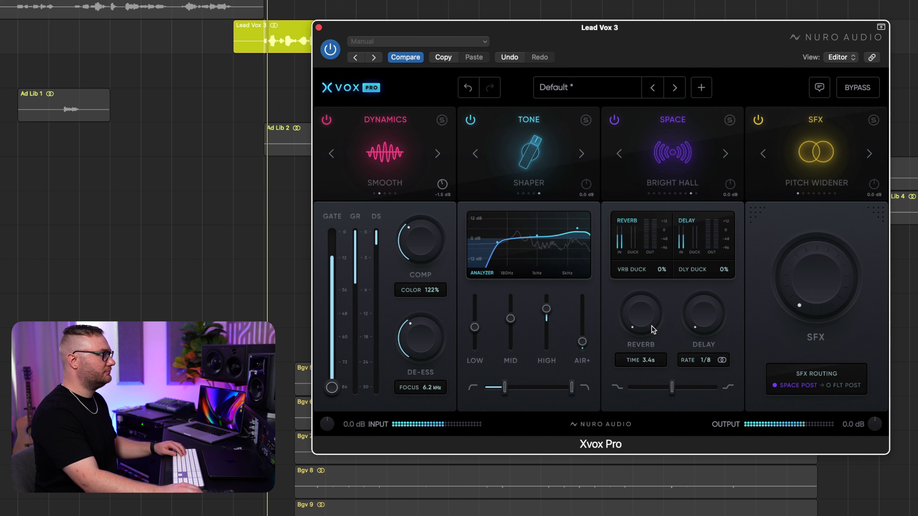
pyautogui.moveTo(653, 274); pyautogui.dragTo(665, 302)
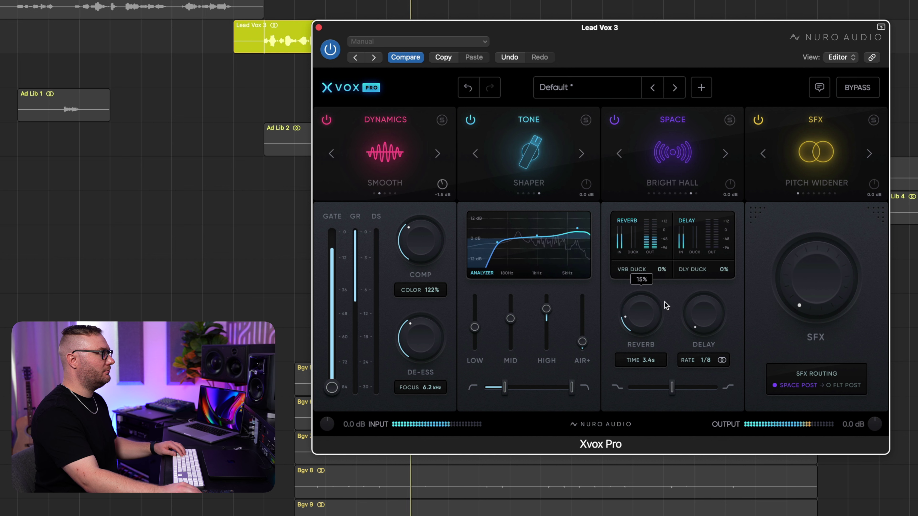
pyautogui.press('space')
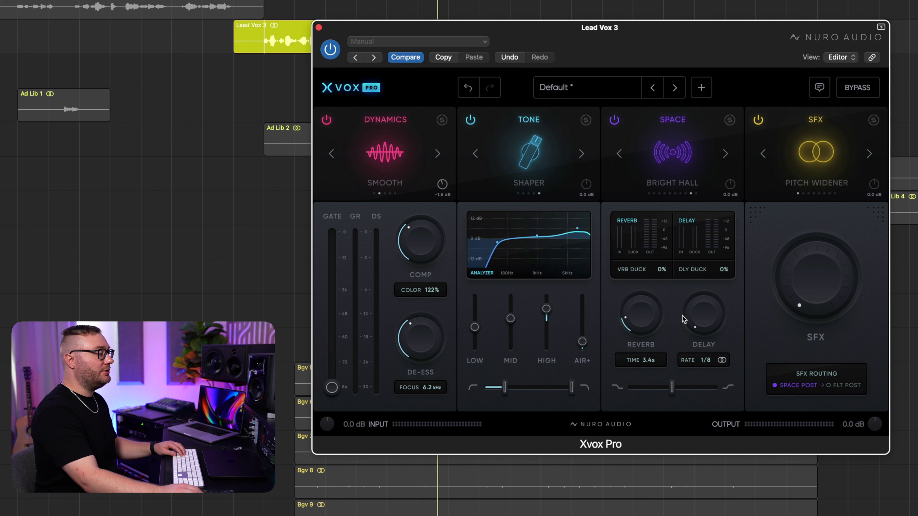
# Step: Raise Delay to about 12% on the soloed vocal and compare its mono and stereo modes at the 1/8 rate
pyautogui.moveTo(702, 293); pyautogui.dragTo(710, 316)
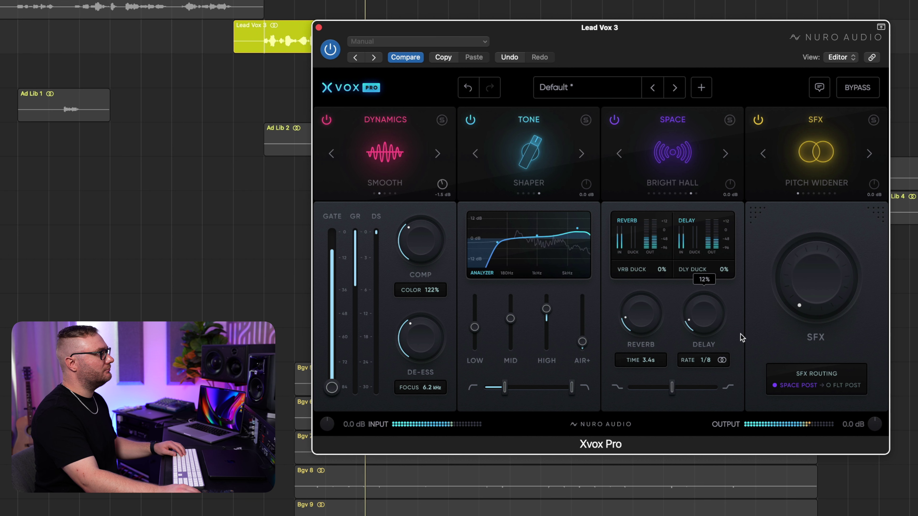
pyautogui.click(723, 361)
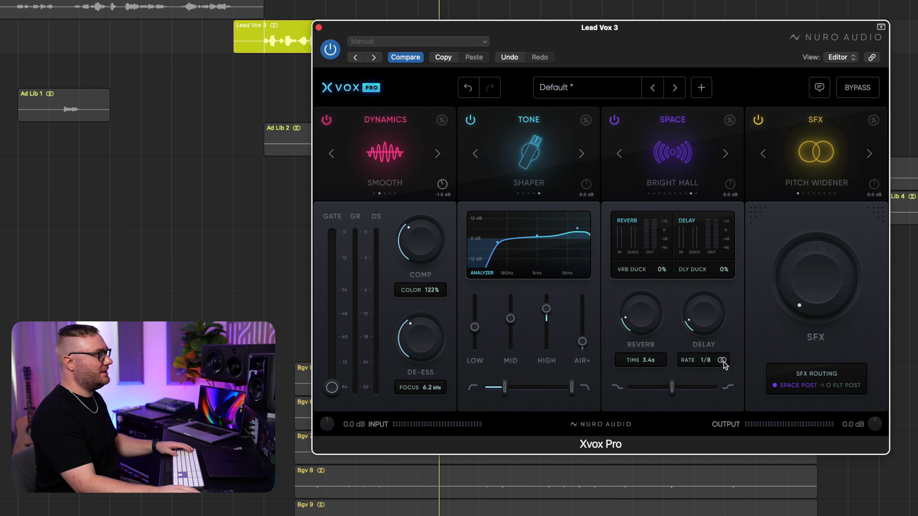
pyautogui.press('space')
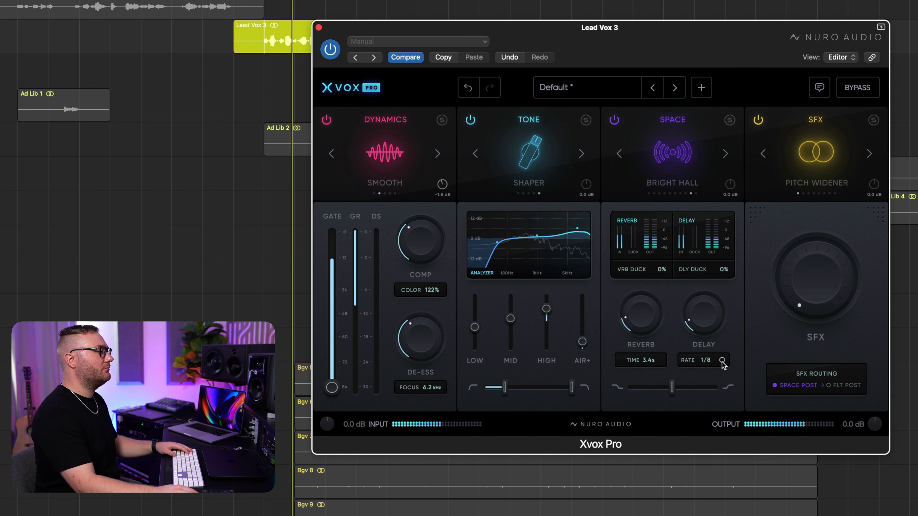
pyautogui.moveTo(712, 317)
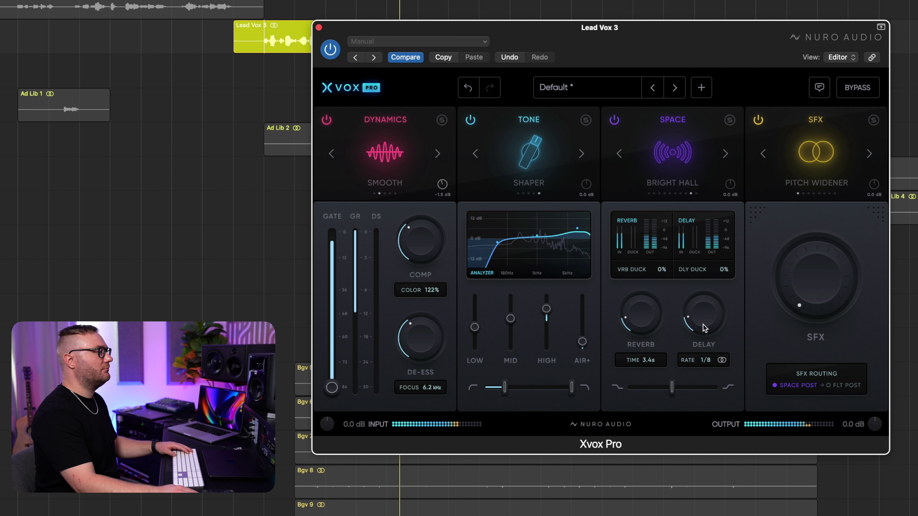
pyautogui.moveTo(704, 328); pyautogui.dragTo(704, 330)
pyautogui.press('space')
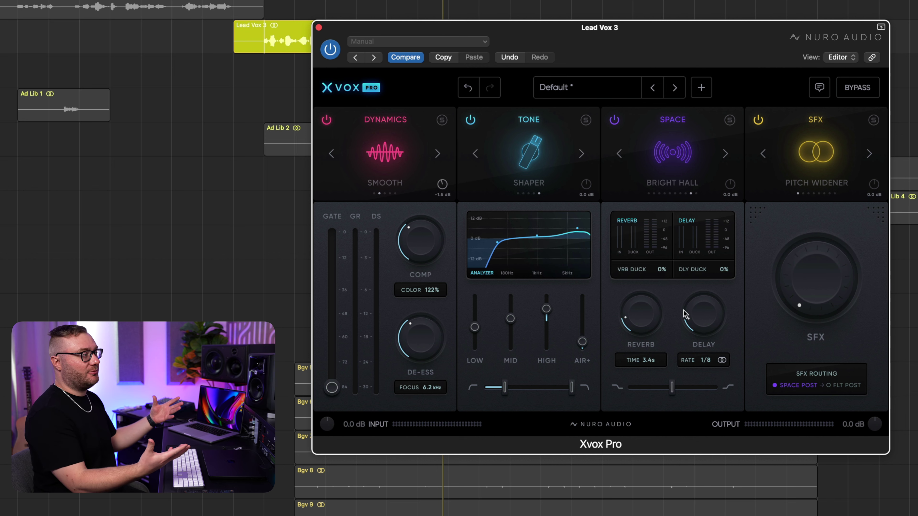
# Step: Unsolo the vocal and, during full-mix playback, set VRB Duck to 25% and DLY Duck to 13%
pyautogui.press('s')
pyautogui.press('space')
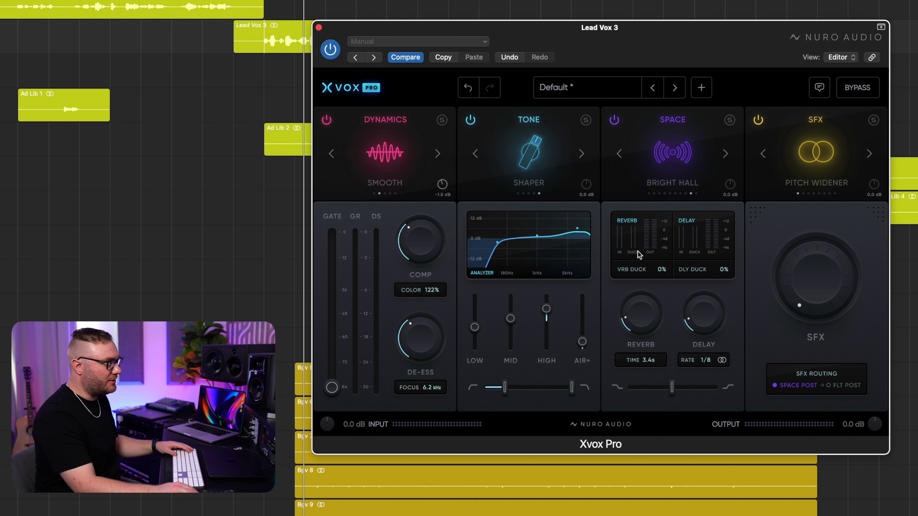
pyautogui.press('space')
pyautogui.moveTo(661, 268); pyautogui.dragTo(676, 238)
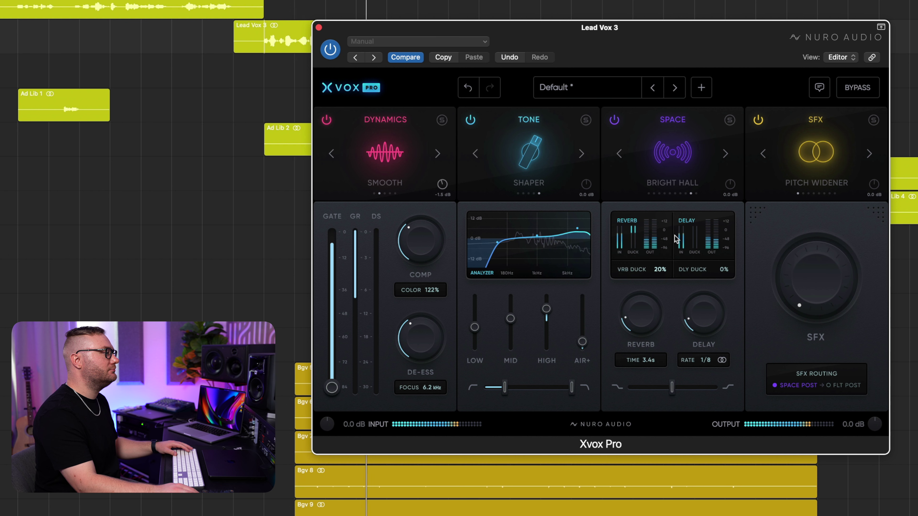
pyautogui.moveTo(661, 278); pyautogui.dragTo(667, 272)
pyautogui.moveTo(724, 269); pyautogui.dragTo(741, 256)
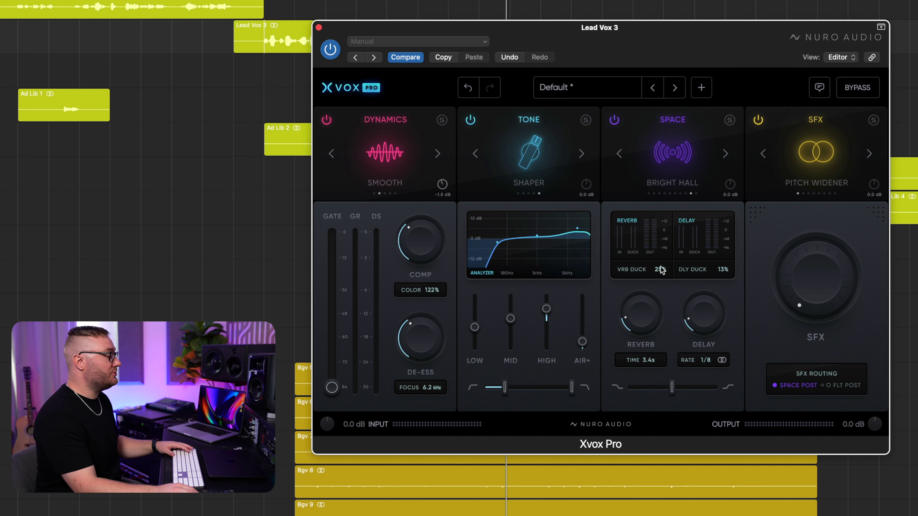
# Step: Raise Reverb to about 18% during playback and compare VRB Duck at 0% and 25%, leaving it at 25%
pyautogui.press('space')
pyautogui.moveTo(656, 321)
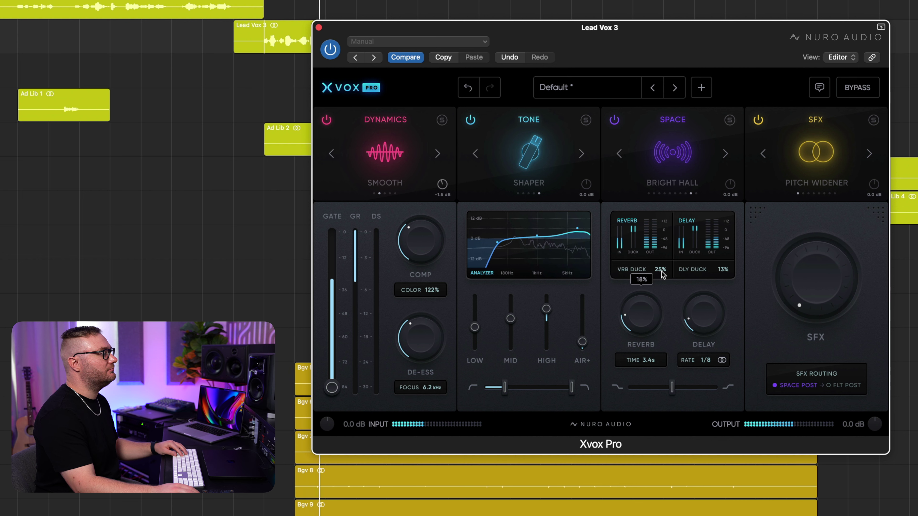
pyautogui.moveTo(663, 274); pyautogui.dragTo(661, 294)
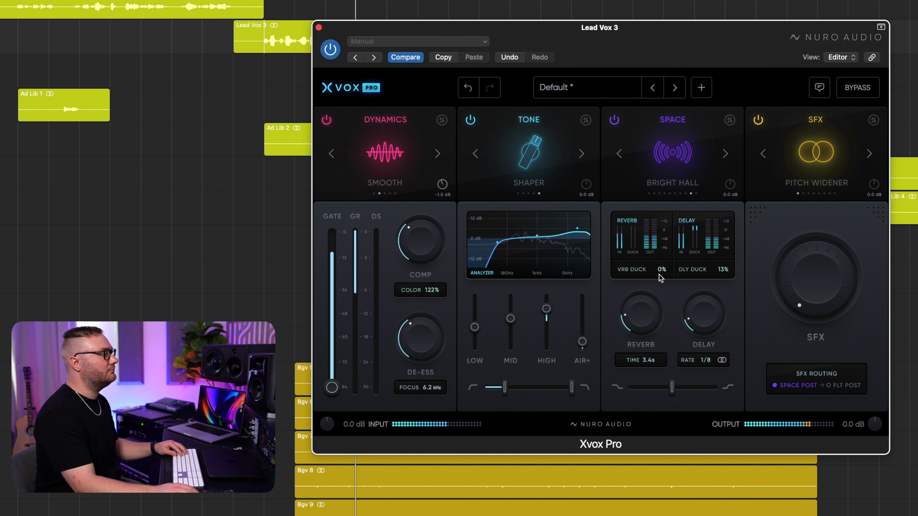
pyautogui.moveTo(662, 274); pyautogui.dragTo(668, 264)
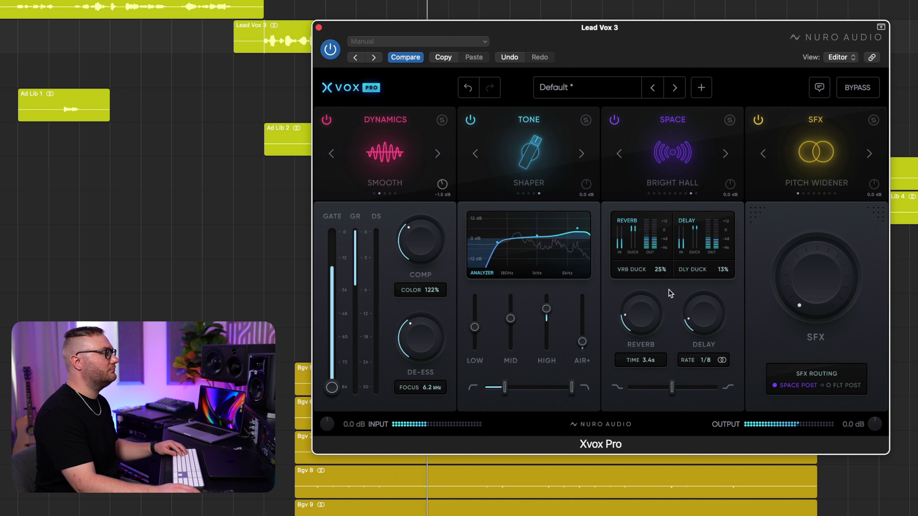
# Step: Audition the Space filter between -100% and +100% with Reverb and Delay temporarily at 49% and 42%, and leave it slightly on the positive side
pyautogui.moveTo(654, 323)
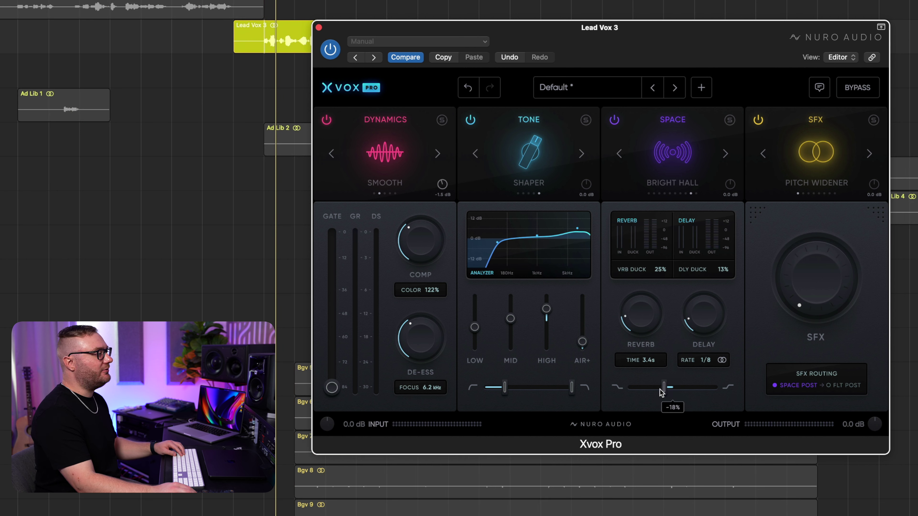
pyautogui.moveTo(687, 389); pyautogui.dragTo(630, 390)
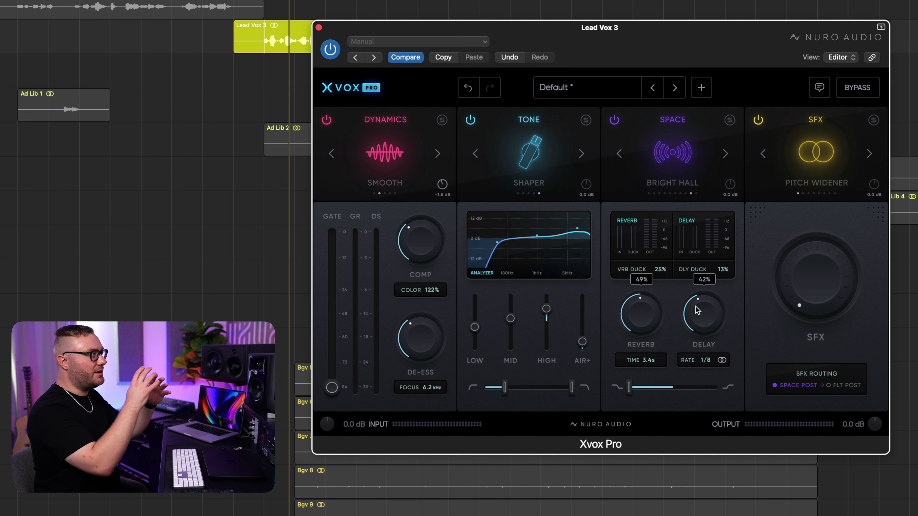
pyautogui.press('space')
pyautogui.moveTo(629, 393)
pyautogui.mouseDown()
pyautogui.moveTo(715, 393)
pyautogui.moveTo(647, 393)
pyautogui.mouseUp()
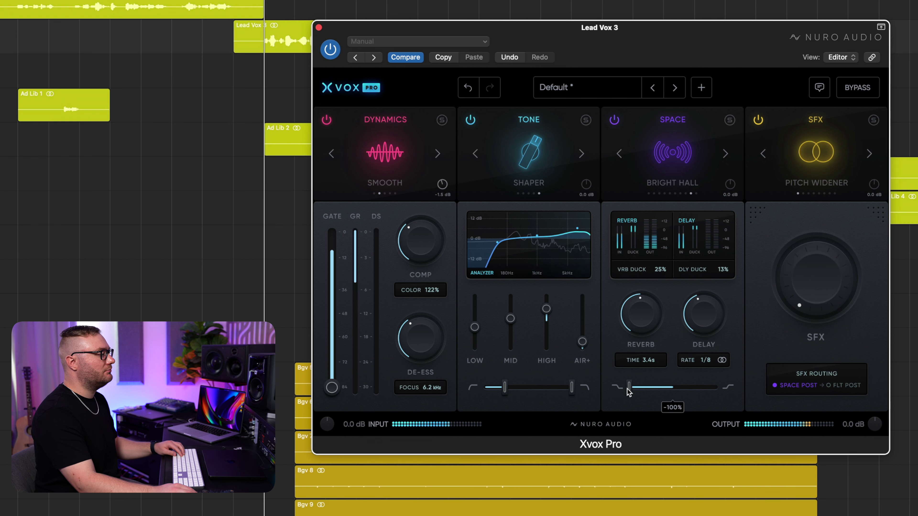
pyautogui.moveTo(630, 392); pyautogui.dragTo(712, 392)
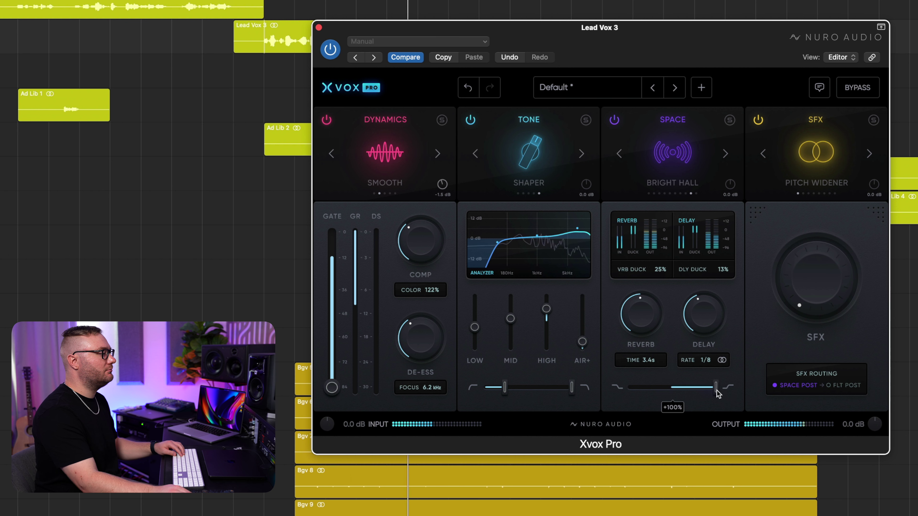
pyautogui.moveTo(717, 390); pyautogui.dragTo(686, 393)
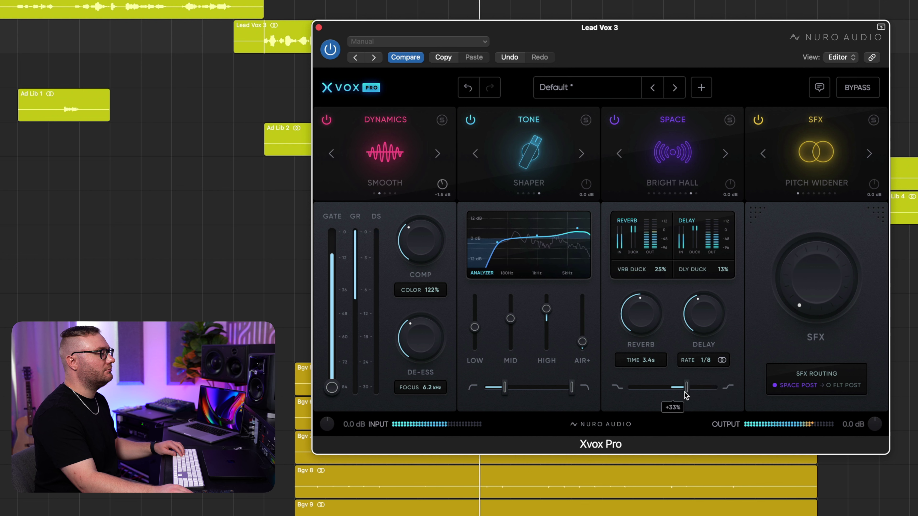
pyautogui.moveTo(686, 394)
pyautogui.mouseDown()
pyautogui.moveTo(654, 394)
pyautogui.moveTo(680, 392)
pyautogui.moveTo(673, 392)
pyautogui.mouseUp()
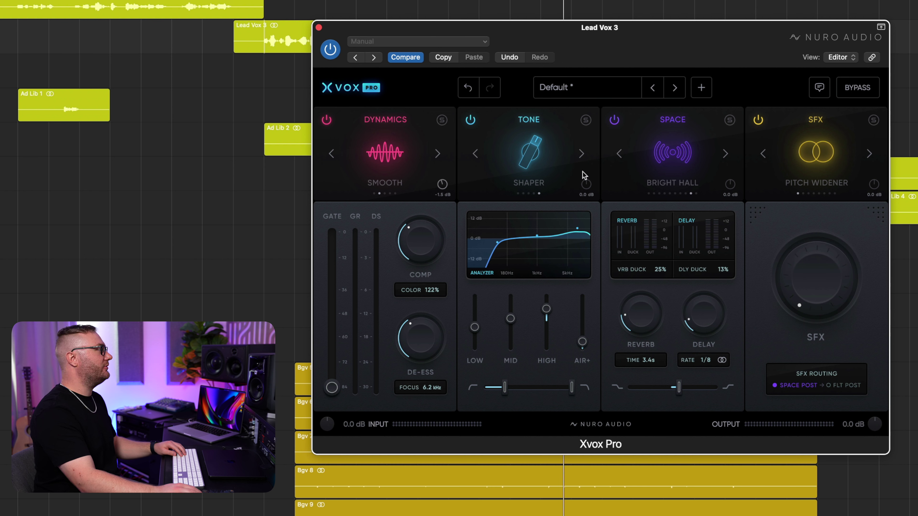
# Step: Play the full mix and compare the lead vocal with Xvox Pro bypassed and active
pyautogui.press('space')
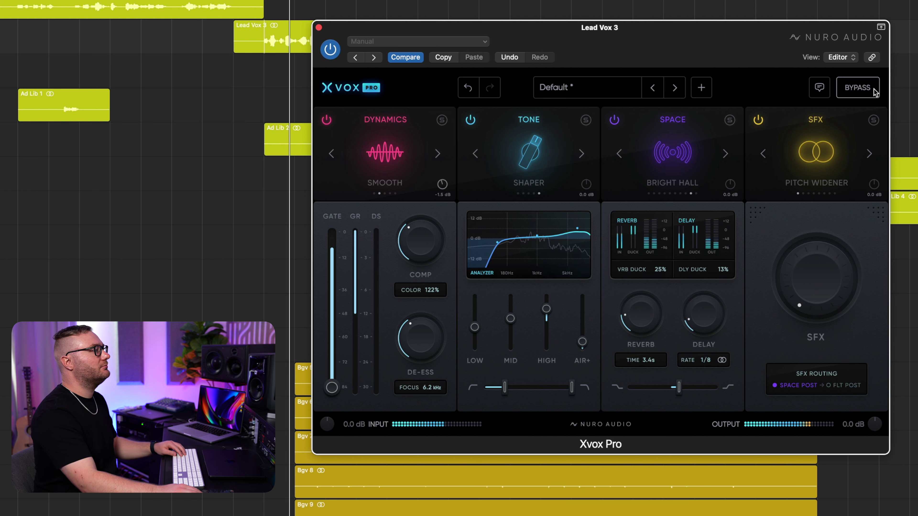
pyautogui.click(875, 92)
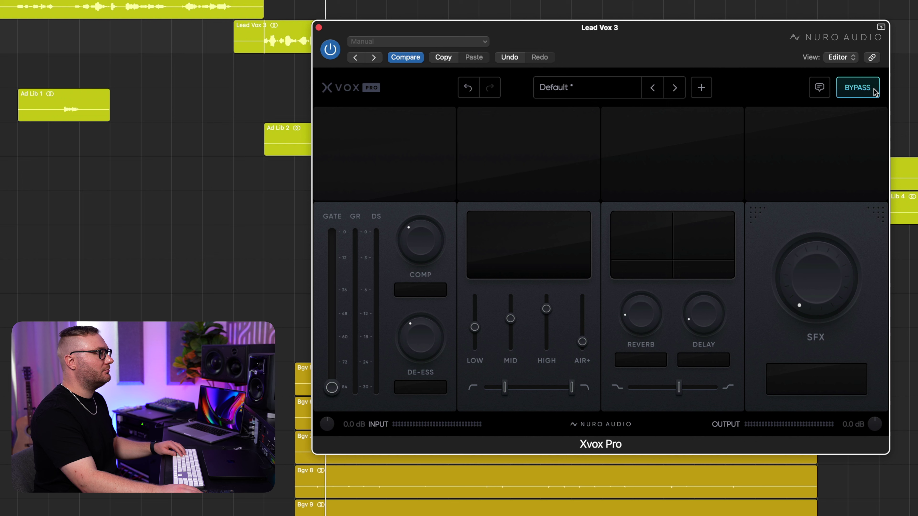
pyautogui.click(875, 92)
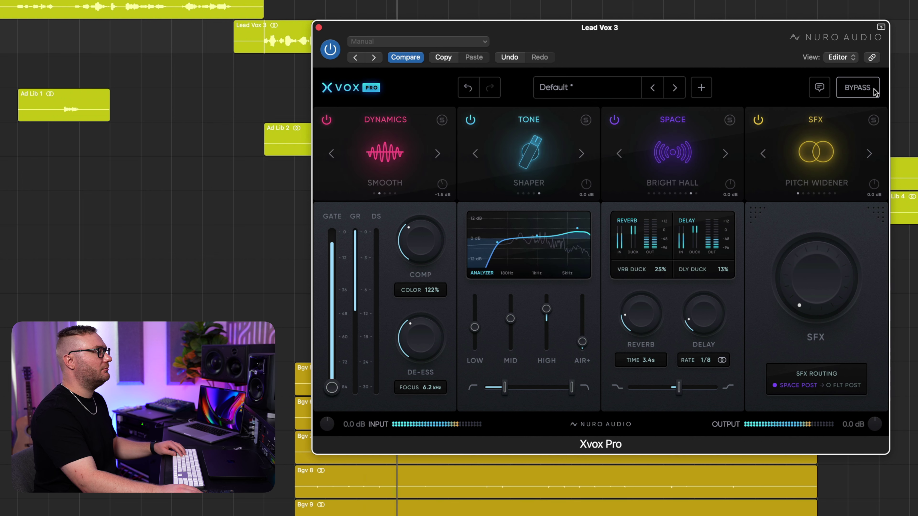
# Step: Audition Chorus at 16% in the SFX module, switch it to Tape Sat, and raise the SFX amount to 33% during playback
pyautogui.moveTo(790, 272); pyautogui.dragTo(803, 257)
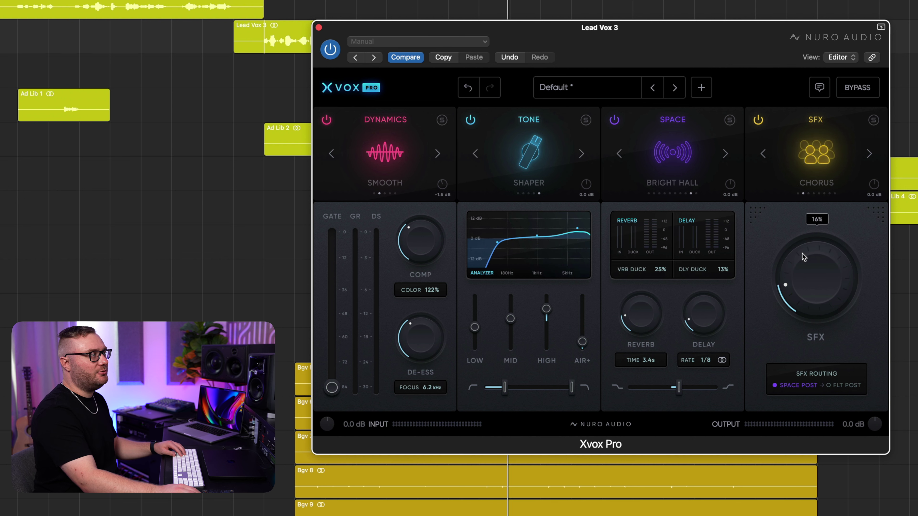
pyautogui.click(870, 154)
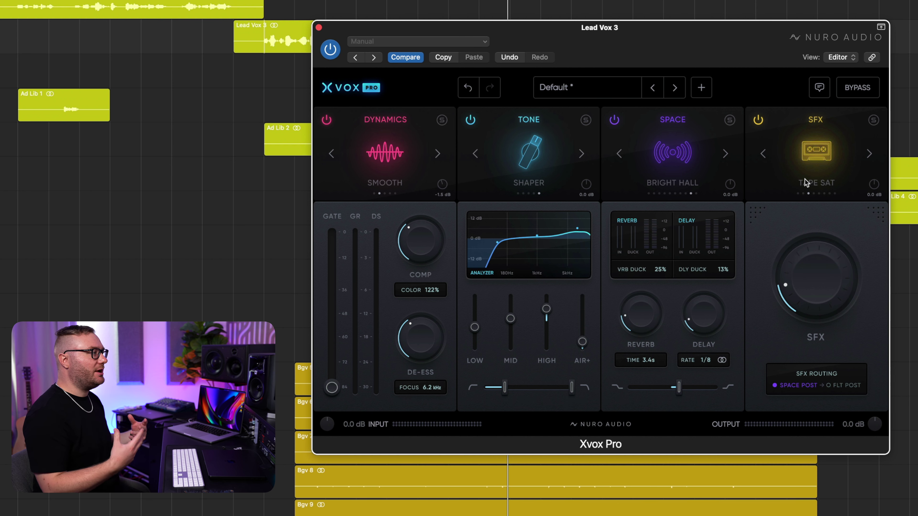
pyautogui.moveTo(802, 275); pyautogui.dragTo(798, 349)
pyautogui.press('space')
pyautogui.moveTo(831, 310); pyautogui.dragTo(824, 228)
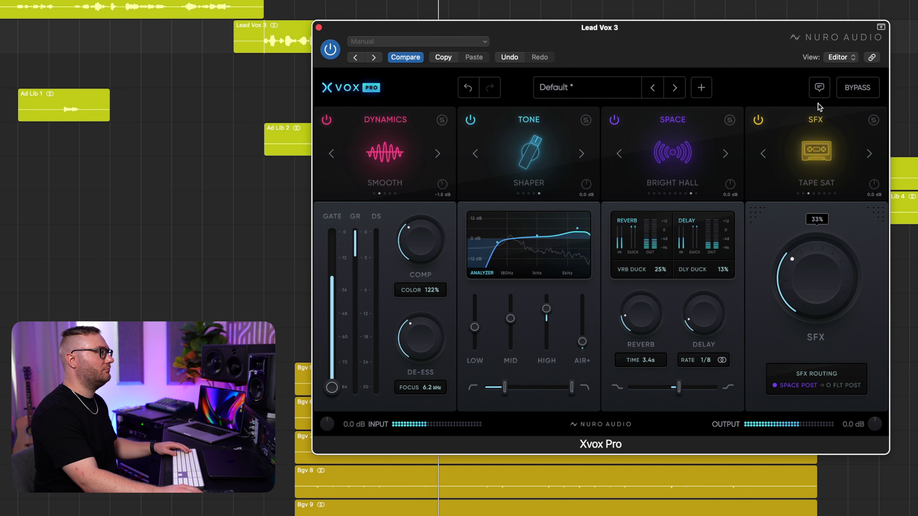
# Step: Compare the lead vocal with Xvox Pro bypassed and active, and fine-tune the Tape Sat amount during playback
pyautogui.click(849, 95)
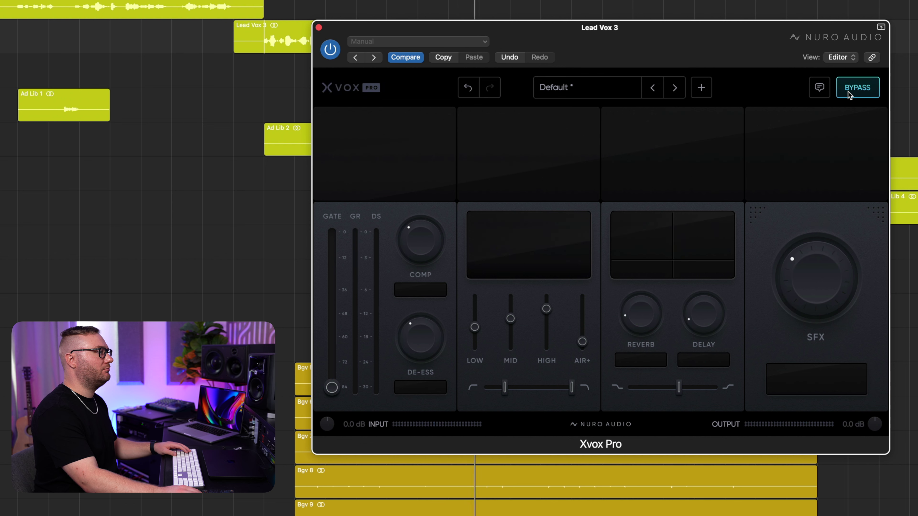
pyautogui.click(849, 95)
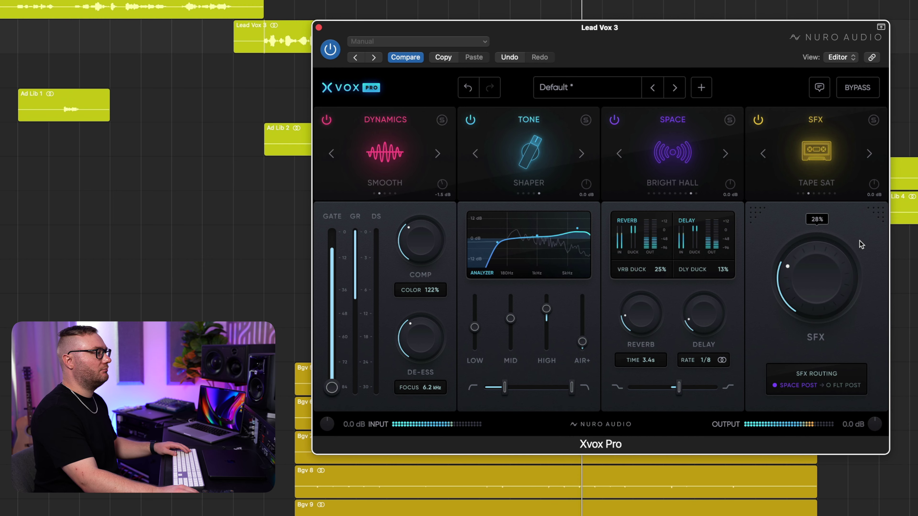
pyautogui.moveTo(838, 276); pyautogui.dragTo(843, 271)
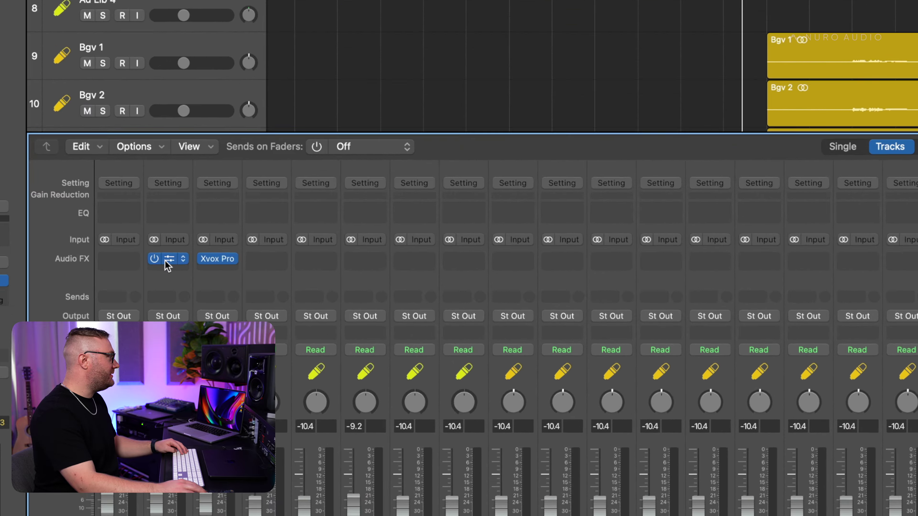
# Step: Copy Lead Vox 3's Xvox Pro to Lead Vox 1, 2 and 4, and close the plug-in windows
pyautogui.moveTo(55, 330); pyautogui.dragTo(106, 330)
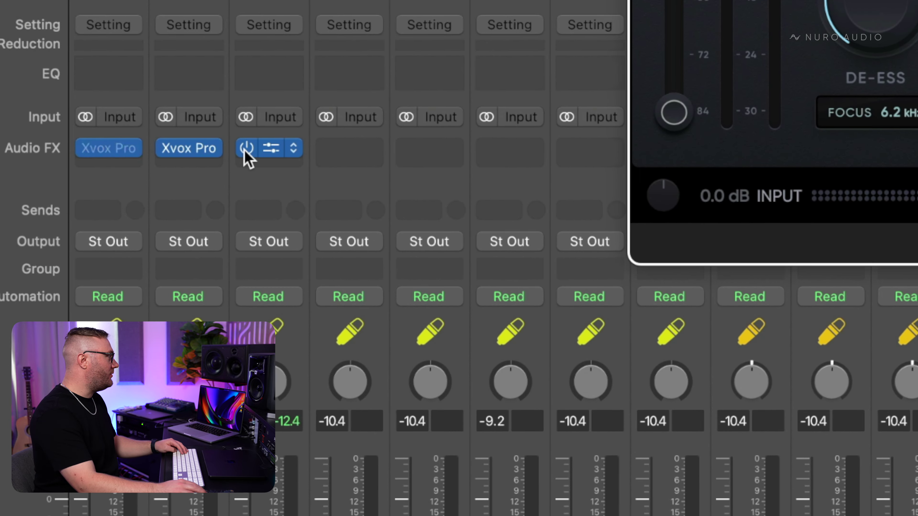
pyautogui.moveTo(272, 150); pyautogui.dragTo(356, 159)
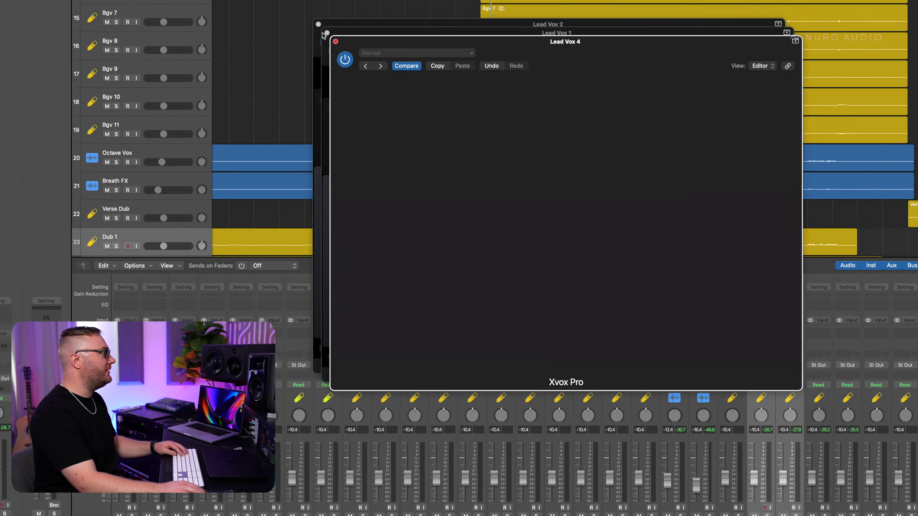
pyautogui.click(336, 43)
pyautogui.click(295, 100)
pyautogui.click(287, 93)
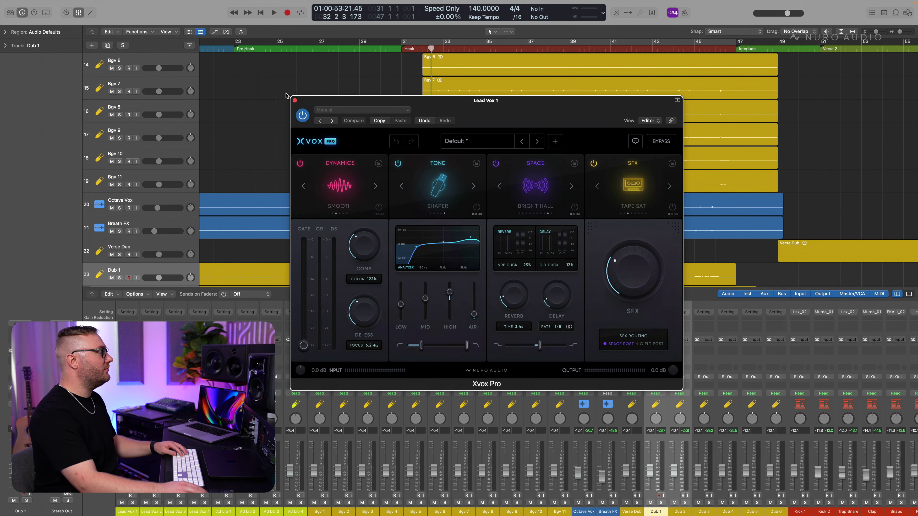
pyautogui.click(295, 101)
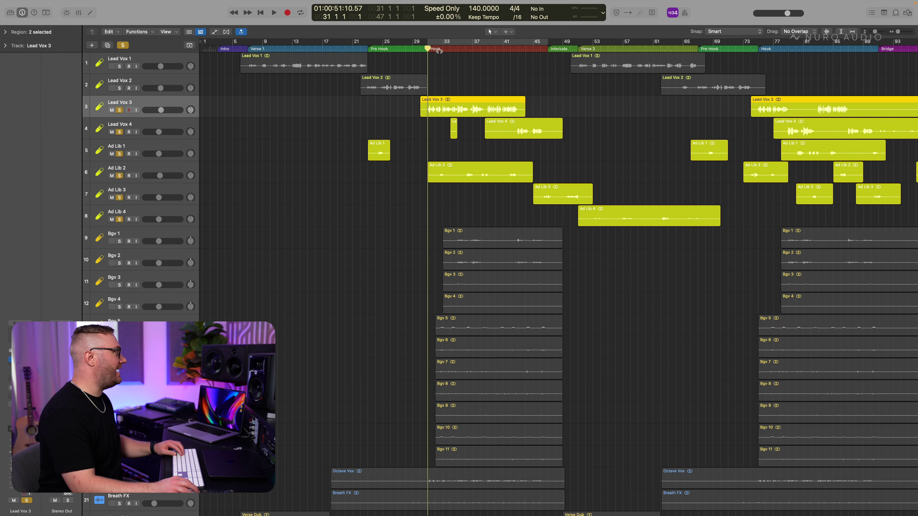
# Step: Set Ad Lib 2's level to about -7.8 dB in the hook and copy Lead Vox 3's Xvox Pro onto it
pyautogui.click(439, 51)
pyautogui.moveTo(160, 176); pyautogui.dragTo(158, 176)
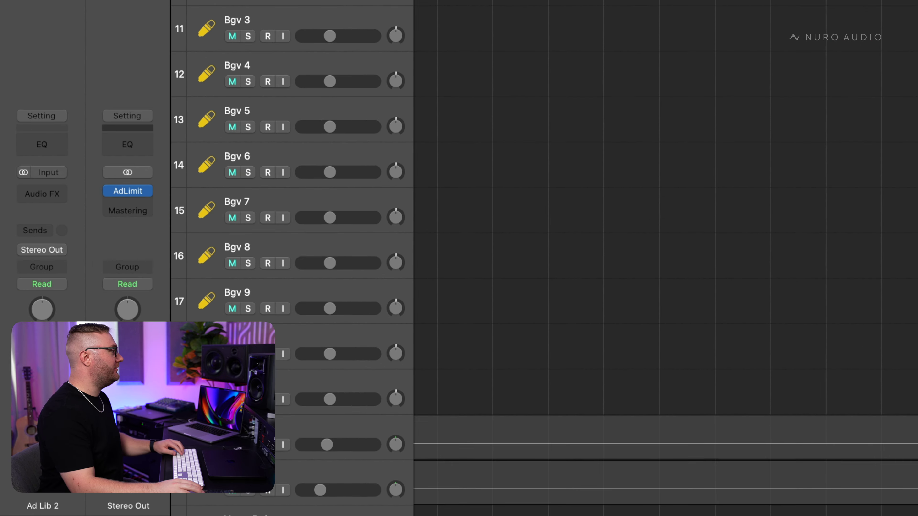
pyautogui.press('x')
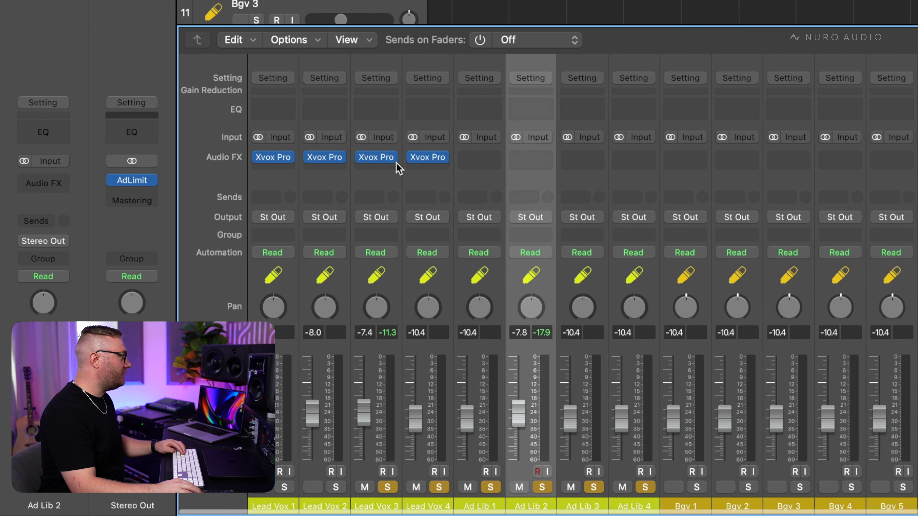
pyautogui.moveTo(381, 160); pyautogui.dragTo(530, 160)
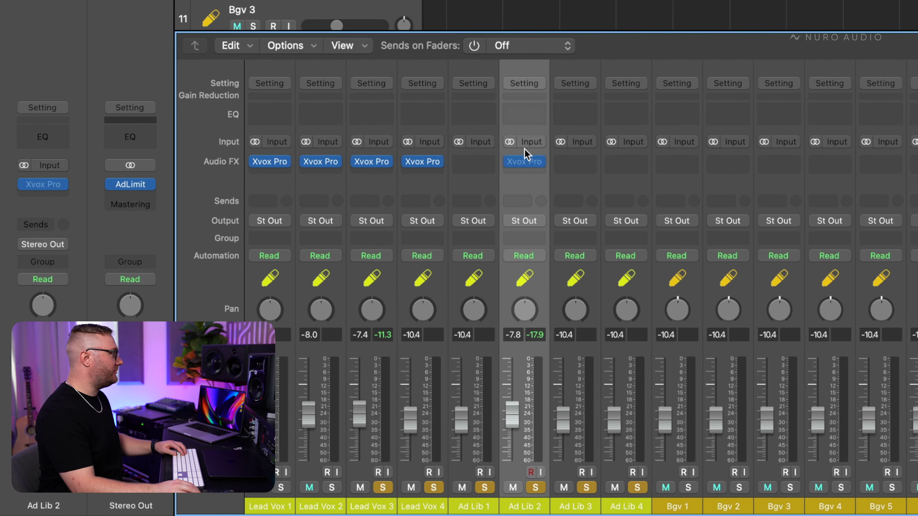
# Step: During playback, raise the low cut to 329 Hz and lower the high cut in Ad Lib 2's Tone module
pyautogui.click(527, 159)
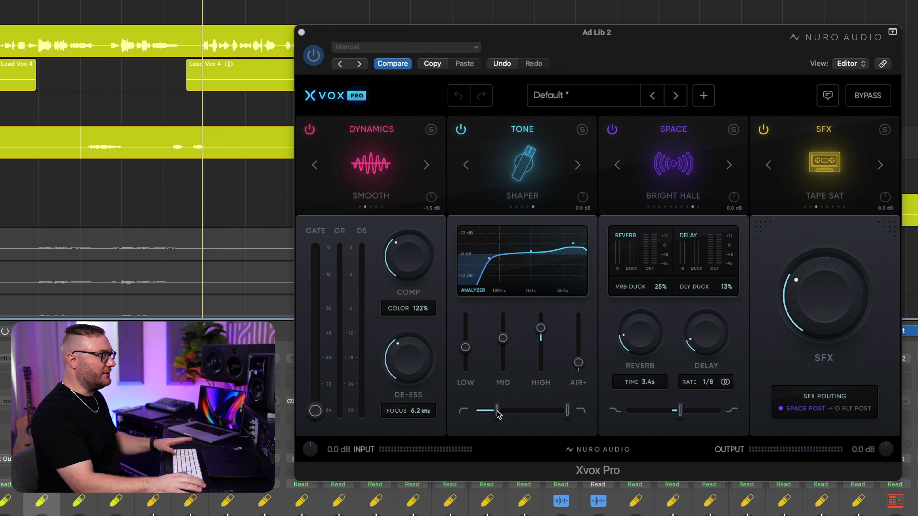
pyautogui.press('space')
pyautogui.moveTo(498, 414); pyautogui.dragTo(510, 414)
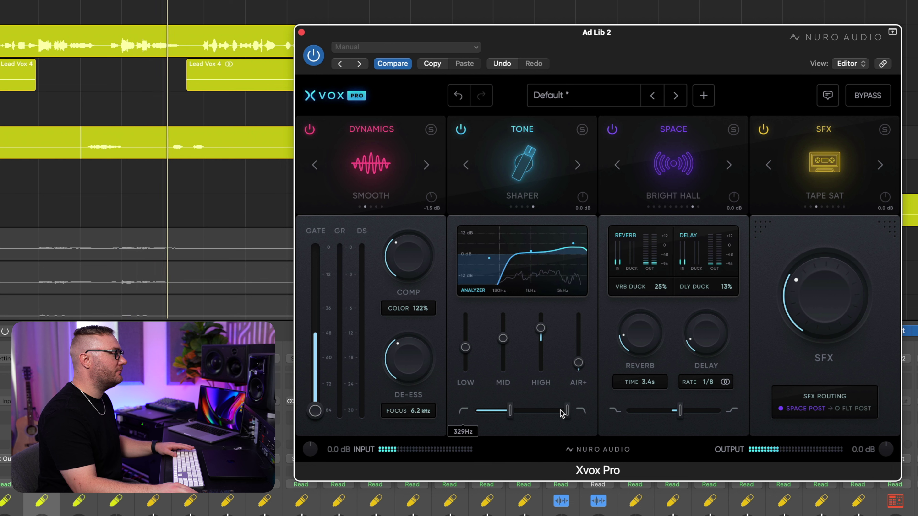
pyautogui.moveTo(562, 414); pyautogui.dragTo(528, 419)
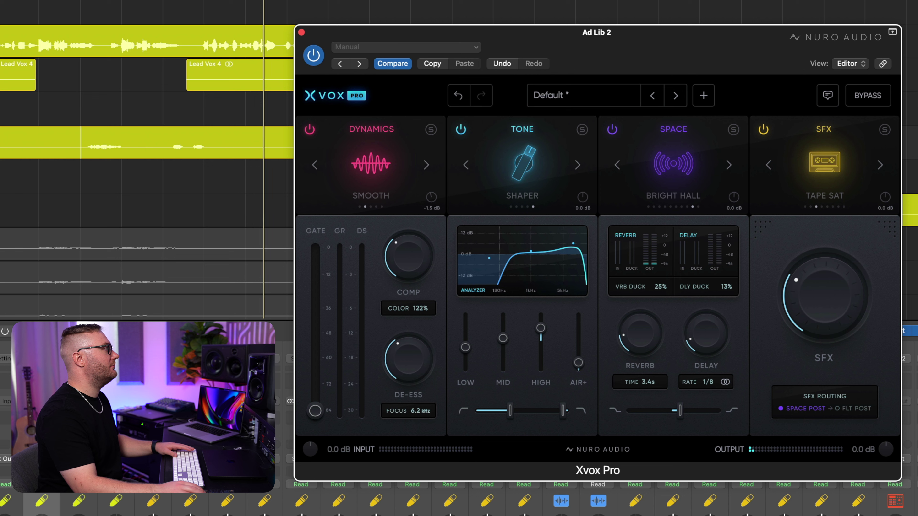
pyautogui.press('space')
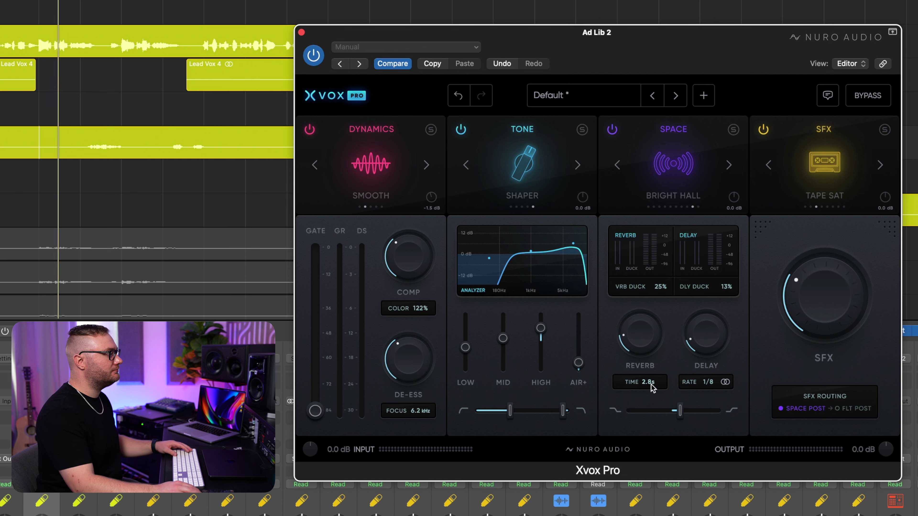
# Step: Set Ad Lib 2's reverb Time to 2.3 s and its low cut to 385 Hz, and play it back
pyautogui.moveTo(652, 387)
pyautogui.mouseDown()
pyautogui.moveTo(642, 445)
pyautogui.moveTo(653, 398)
pyautogui.mouseUp()
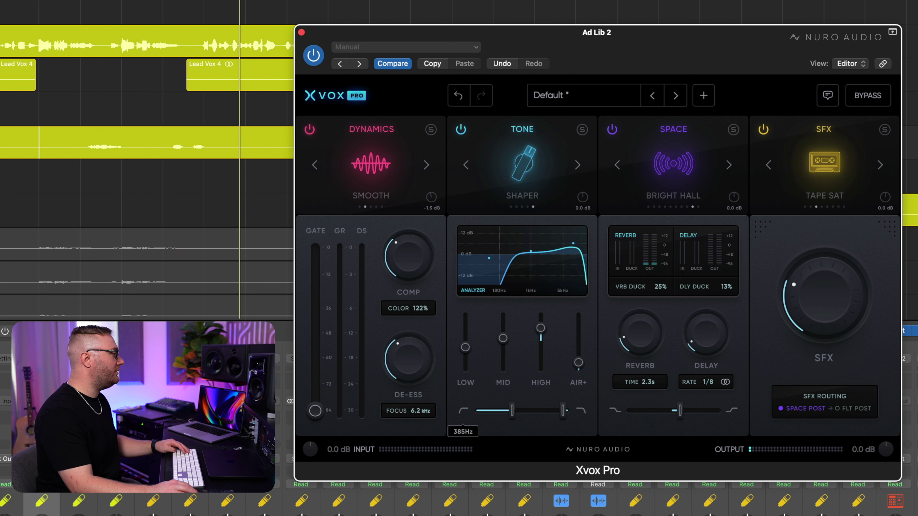
pyautogui.click(82, 180)
pyautogui.press('space')
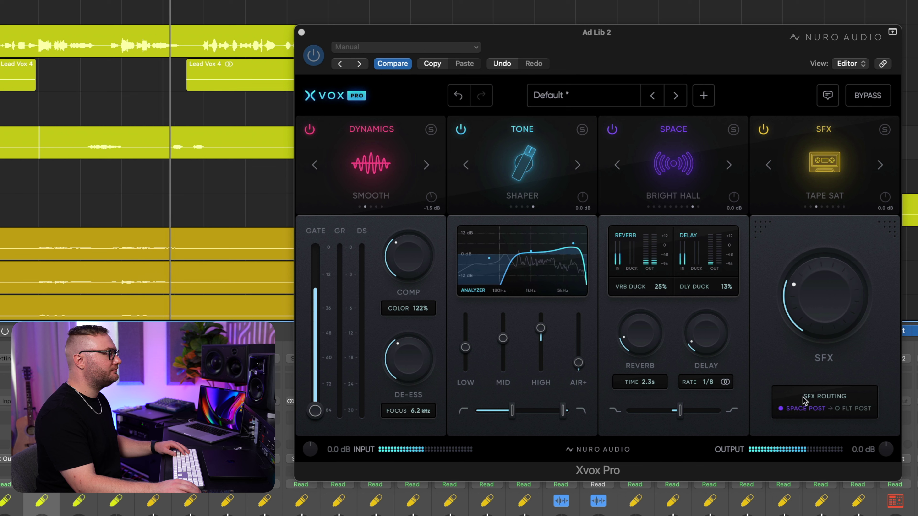
# Step: Switch Ad Lib 2's Space module to Infiniverb and, during playback, raise Reverb with Time at 4.1 s
pyautogui.click(729, 166)
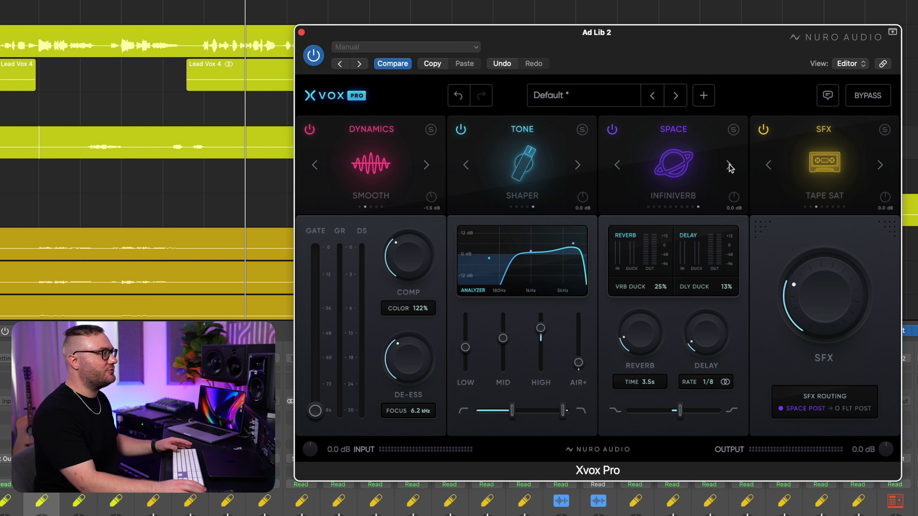
pyautogui.press('space')
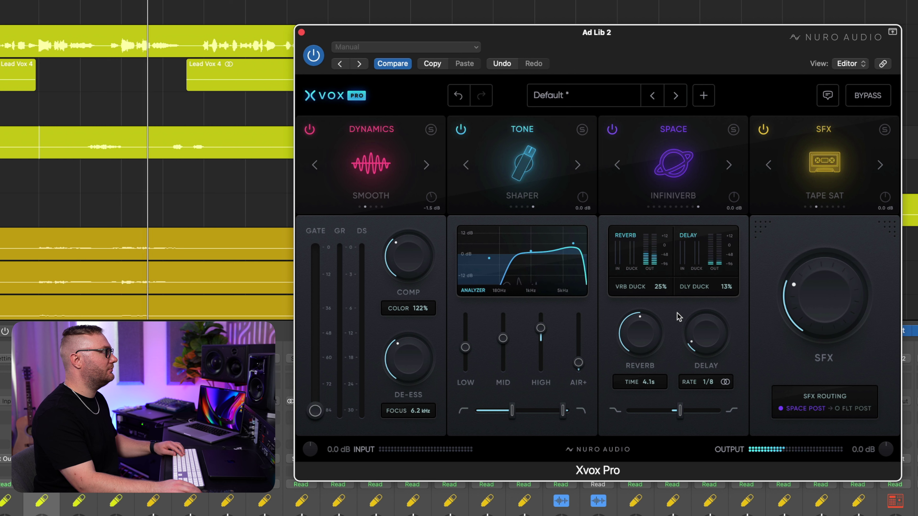
pyautogui.press('space')
# Step: With Ad Lib 2 soloed, enable FLT POST in the SFX routing and set VRB Duck to 19%
pyautogui.press('s')
pyautogui.click(80, 151)
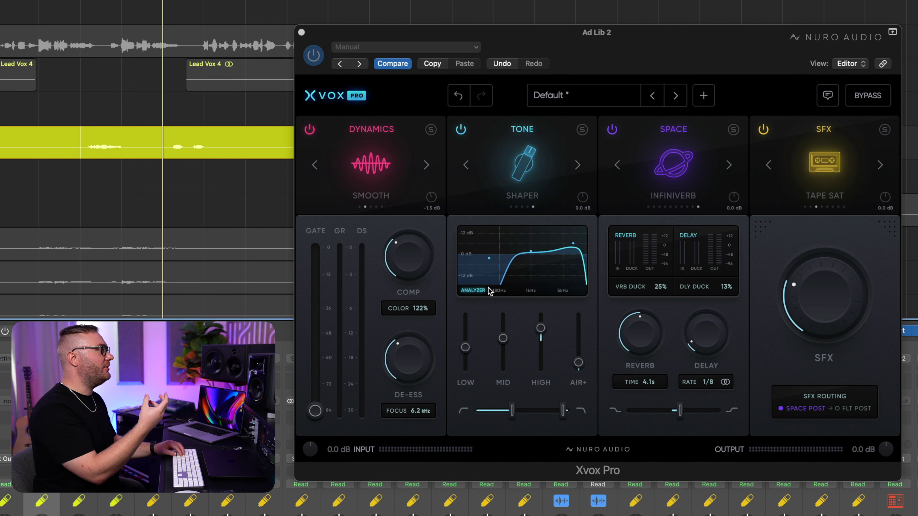
pyautogui.click(849, 414)
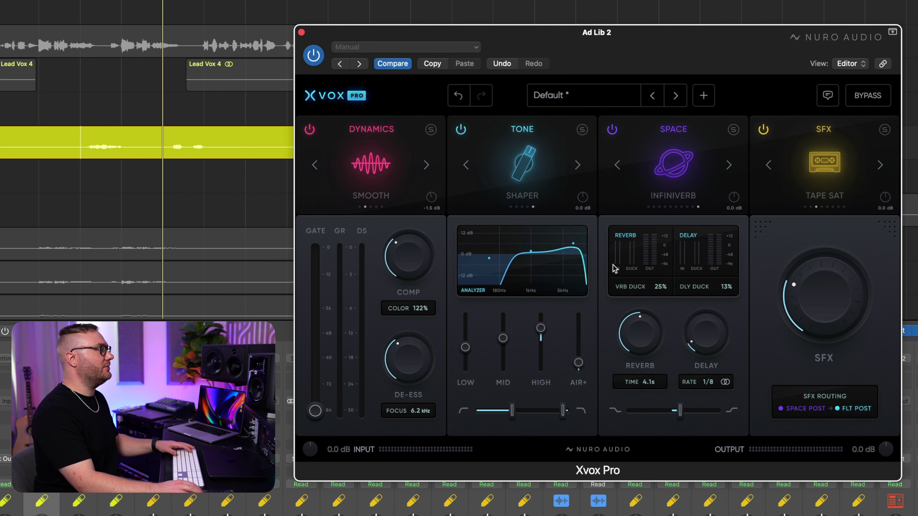
pyautogui.press('space')
pyautogui.moveTo(657, 286); pyautogui.dragTo(662, 307)
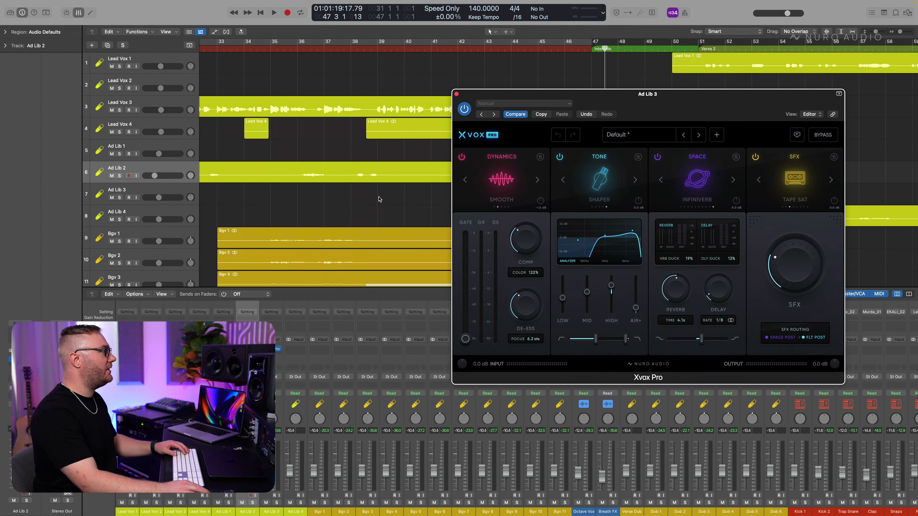
# Step: On Ad Lib 3's Xvox Pro, try the low cut at 42 Hz and the high cut at 5.6 kHz, and narrow both filters
pyautogui.hscroll(4, 378, 198)
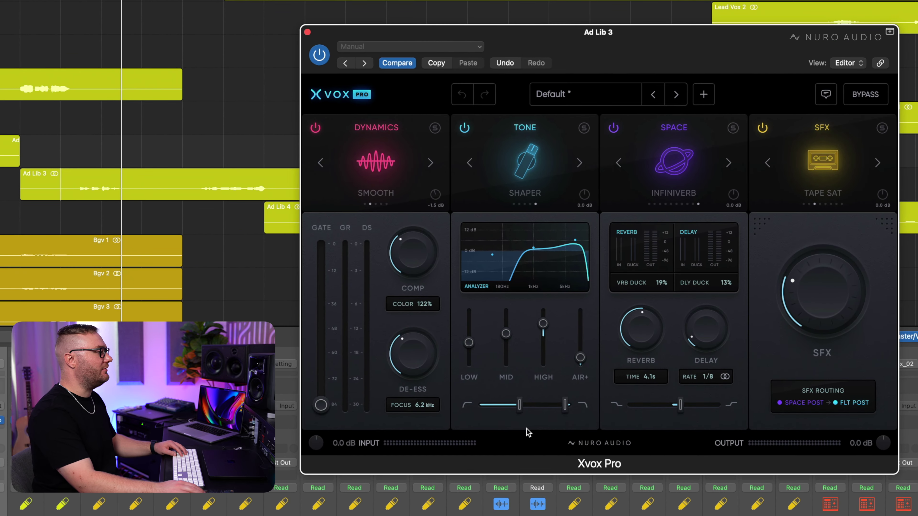
pyautogui.moveTo(517, 410); pyautogui.dragTo(493, 411)
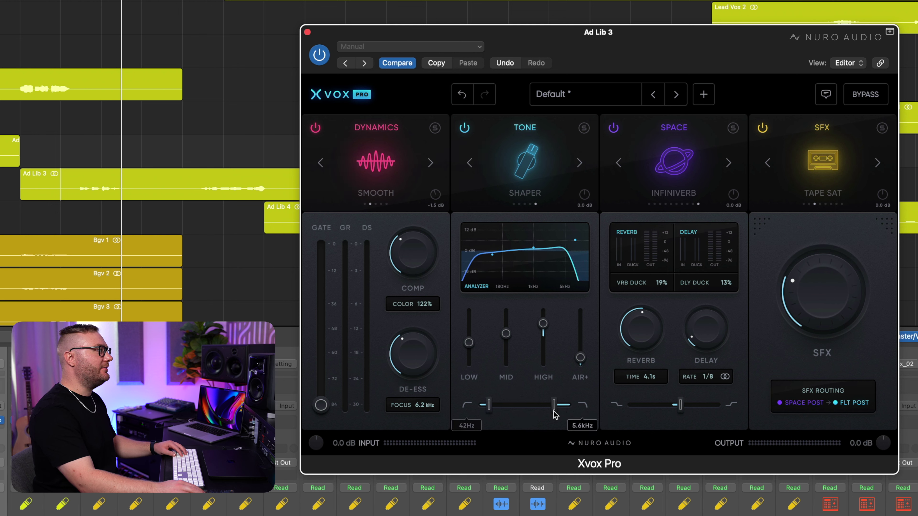
pyautogui.moveTo(551, 400)
pyautogui.mouseDown()
pyautogui.moveTo(564, 416)
pyautogui.moveTo(543, 415)
pyautogui.moveTo(545, 407)
pyautogui.mouseUp()
pyautogui.moveTo(488, 405); pyautogui.dragTo(539, 407)
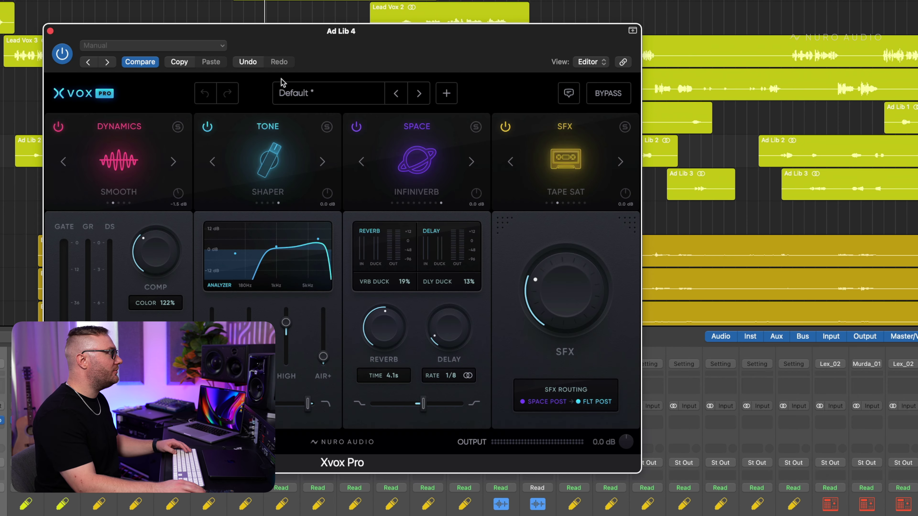
# Step: Play the Ad Lib 4 section in the mix and lower its Reverb to 19%
pyautogui.moveTo(286, 35); pyautogui.dragTo(540, 41)
pyautogui.keyDown('super'); pyautogui.click(262, 226); pyautogui.keyUp('super')
pyautogui.press('space')
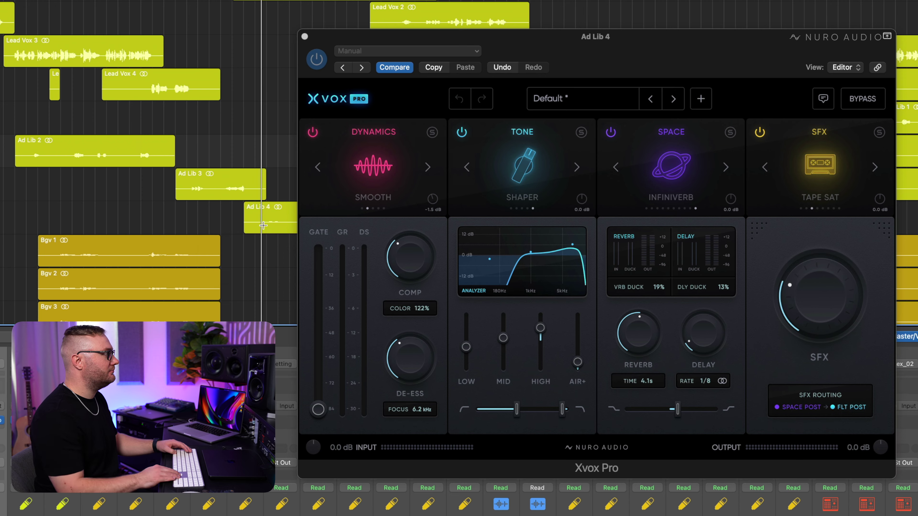
pyautogui.press('super+Right')
pyautogui.press('super+Right')
pyautogui.press('super+Right')
pyautogui.hscroll(10, 232, 220)
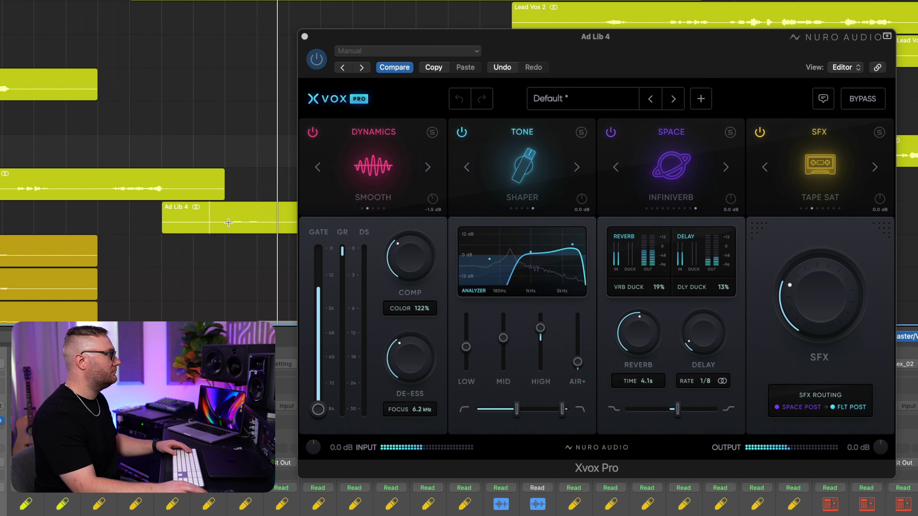
pyautogui.moveTo(643, 333); pyautogui.dragTo(665, 340)
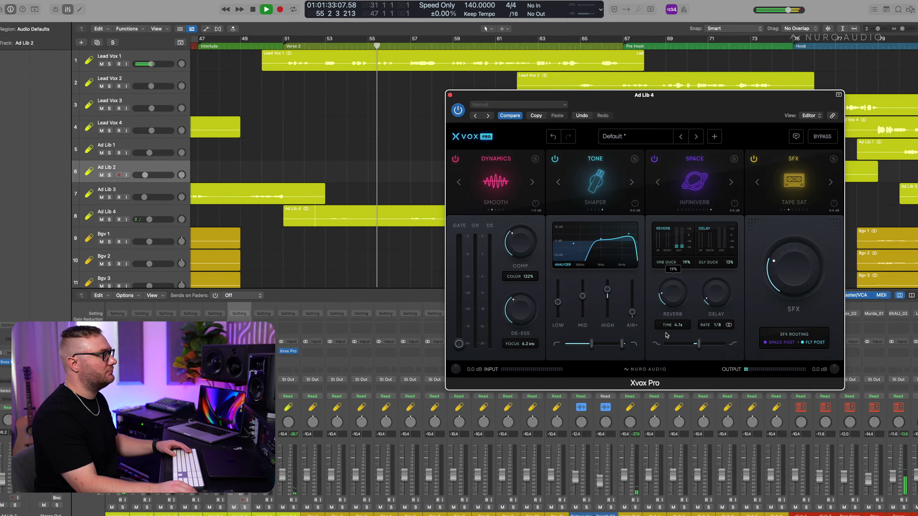
pyautogui.press('space')
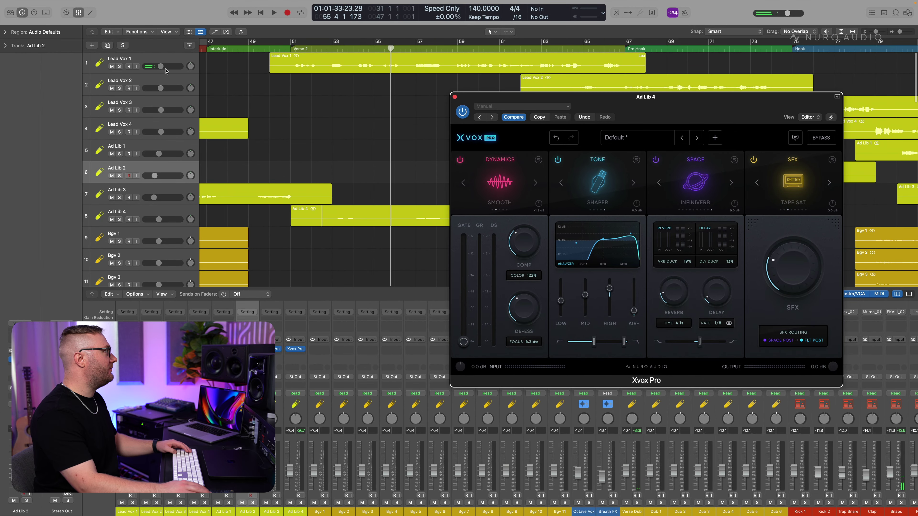
# Step: Open Lead Vox 1's Xvox Pro, set its Reverb to 12% during playback, and close the plug-in window
pyautogui.click(168, 60)
pyautogui.click(127, 350)
pyautogui.moveTo(565, 105); pyautogui.dragTo(706, 114)
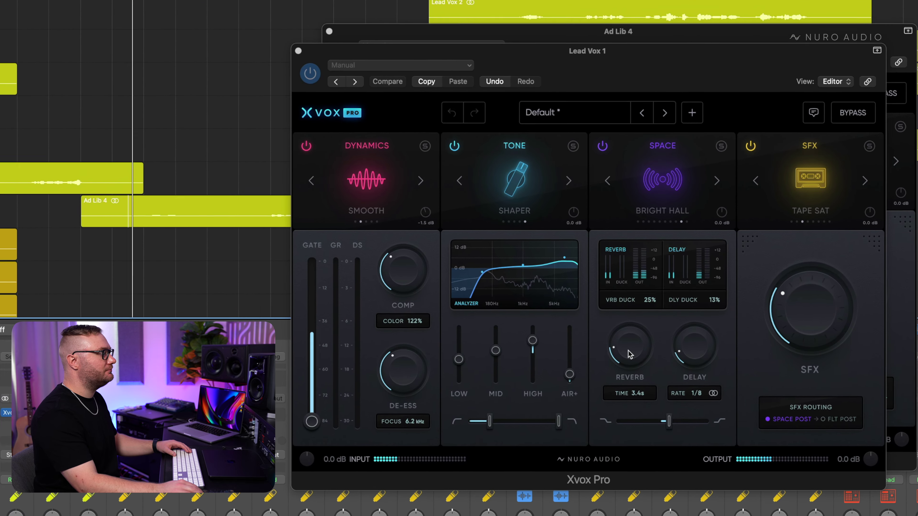
pyautogui.moveTo(629, 350); pyautogui.dragTo(686, 362)
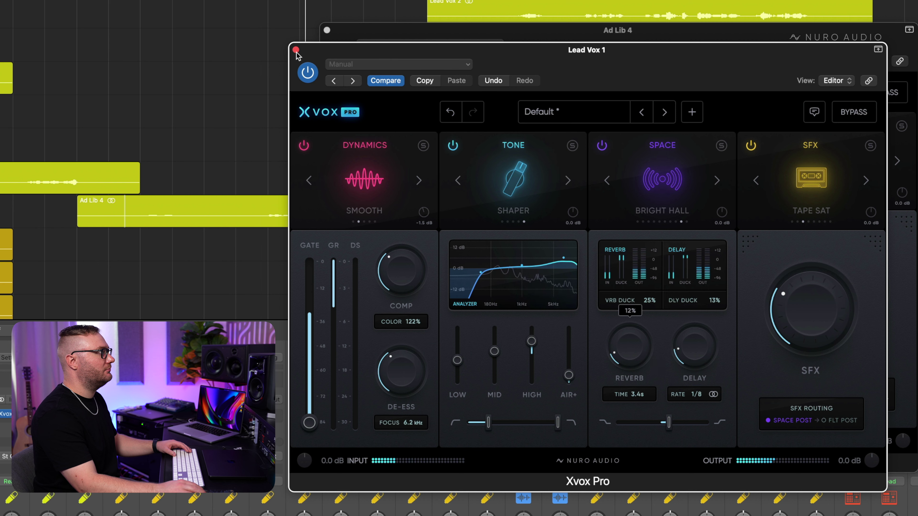
pyautogui.press('space')
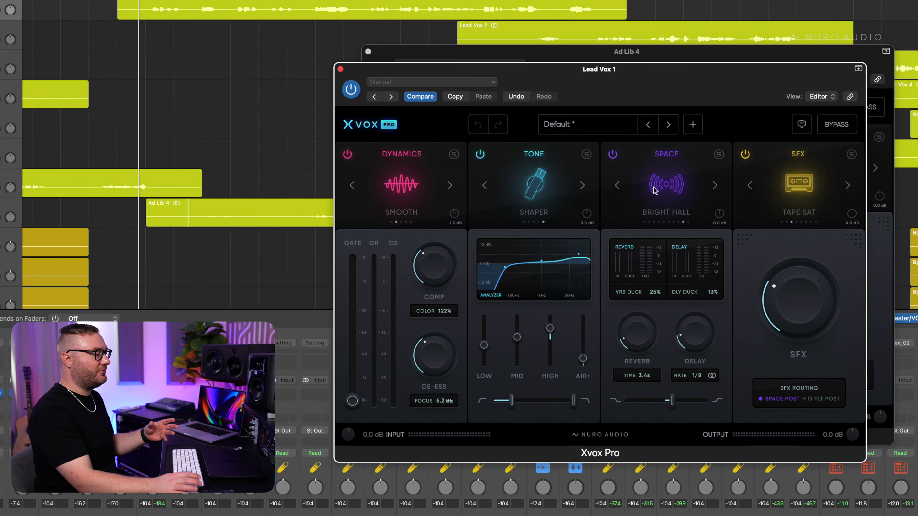
pyautogui.click(295, 50)
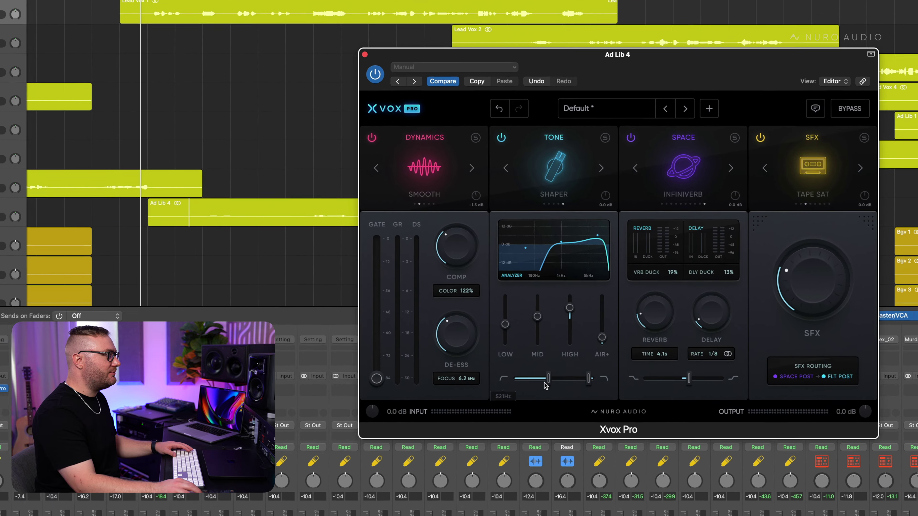
# Step: On Ad Lib 4's Xvox Pro, set the low cut to 395 Hz during playback and lower the high cut below 7.4 kHz
pyautogui.moveTo(594, 341); pyautogui.dragTo(617, 344)
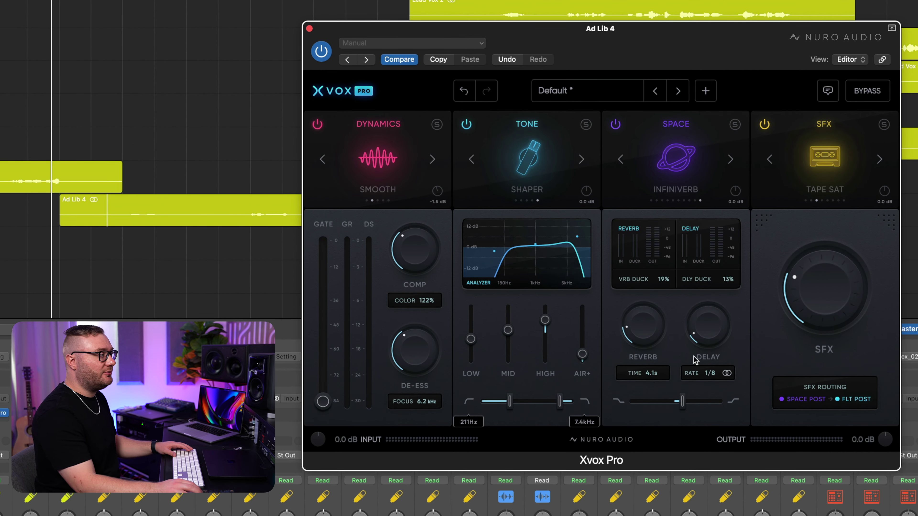
pyautogui.press('space')
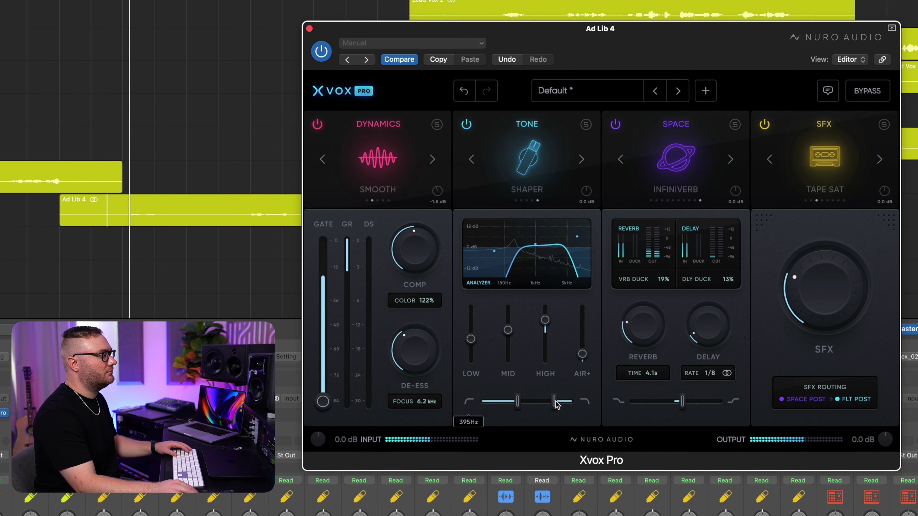
pyautogui.moveTo(560, 401); pyautogui.dragTo(541, 406)
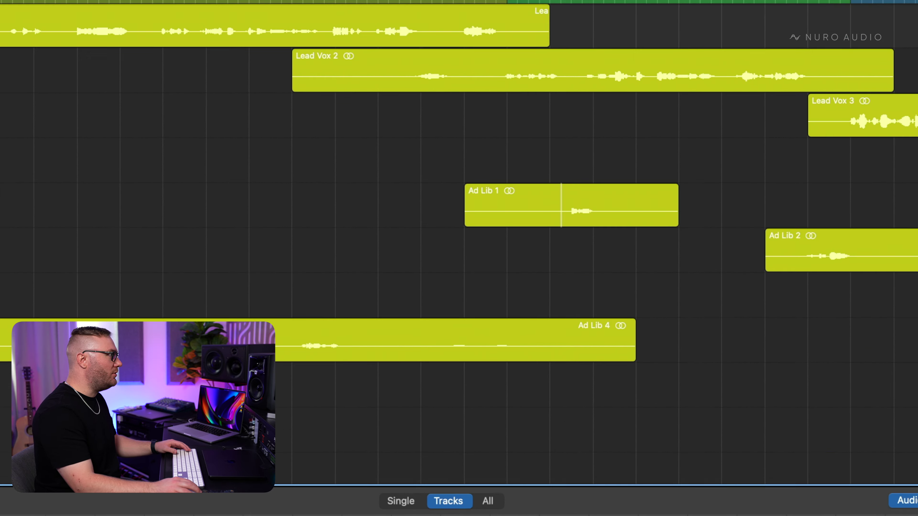
# Step: Play the Ad Lib 1 part in the mix, listen to it soloed, and turn its solo off again
pyautogui.press('space')
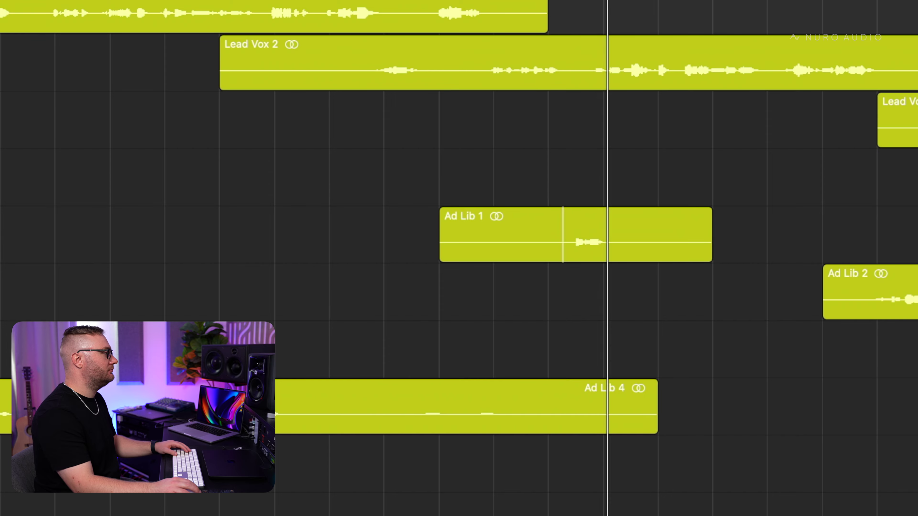
pyautogui.press('s')
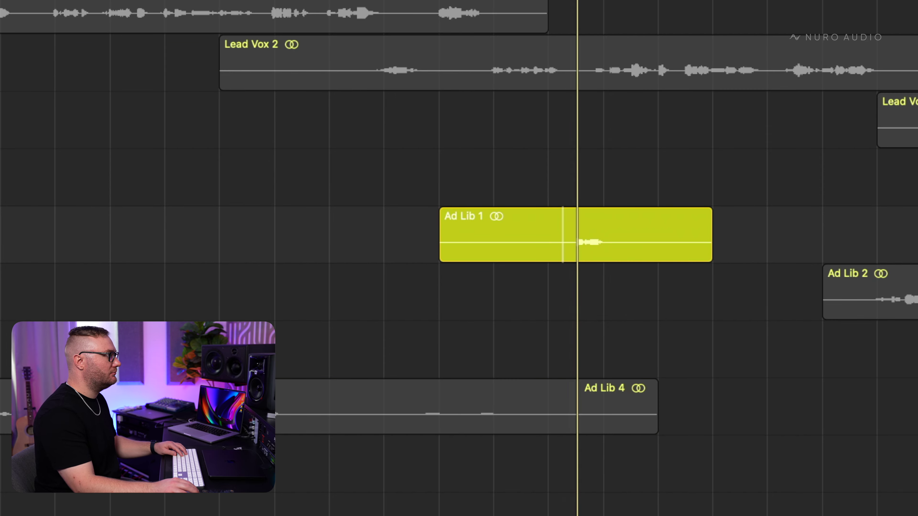
pyautogui.press('s')
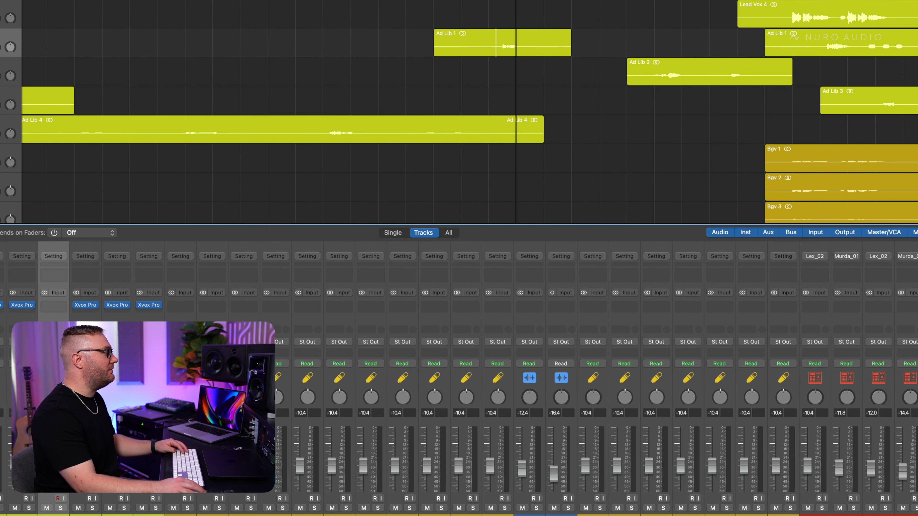
# Step: Place Xvox Pro with the copied vocal settings on Ad Lib 1 and raise its Reverb during playback
pyautogui.click(55, 306)
pyautogui.moveTo(502, 0); pyautogui.dragTo(741, 87)
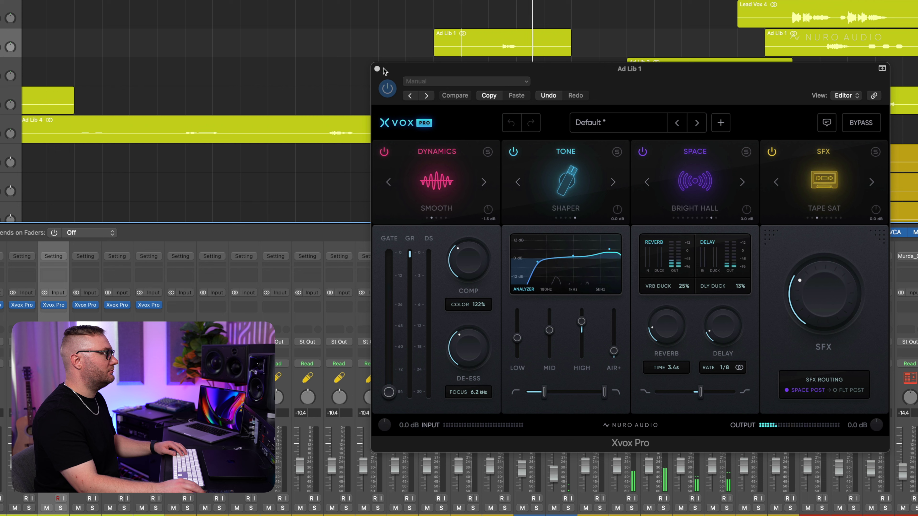
pyautogui.moveTo(680, 325); pyautogui.dragTo(681, 319)
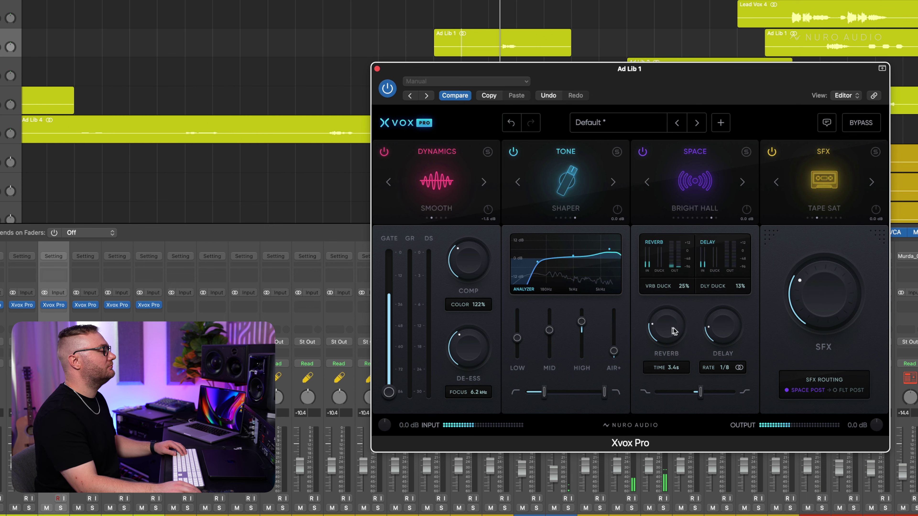
pyautogui.moveTo(675, 329); pyautogui.dragTo(689, 323)
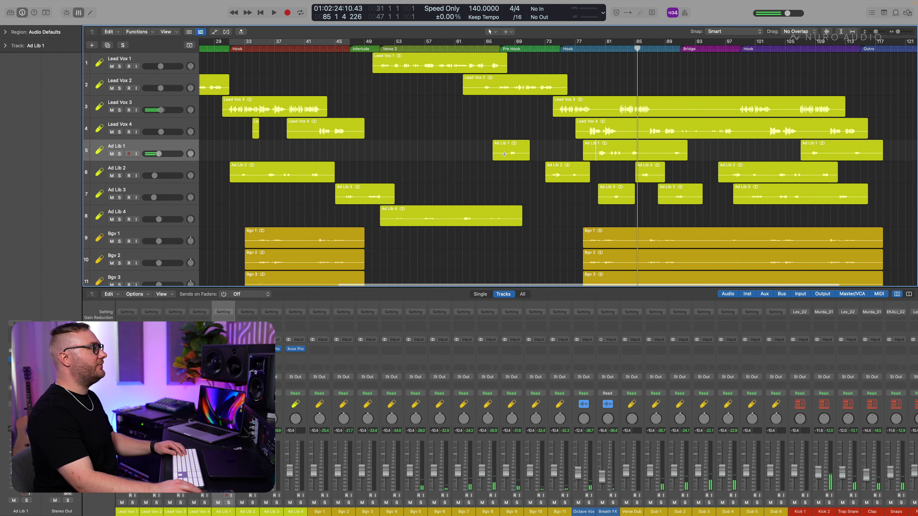
# Step: Duplicate the Ad Lib 1 track as Ad Lib 5 and move the two Ad Lib 1 regions in the later hooks onto it
pyautogui.hscroll(-5, 504, 154)
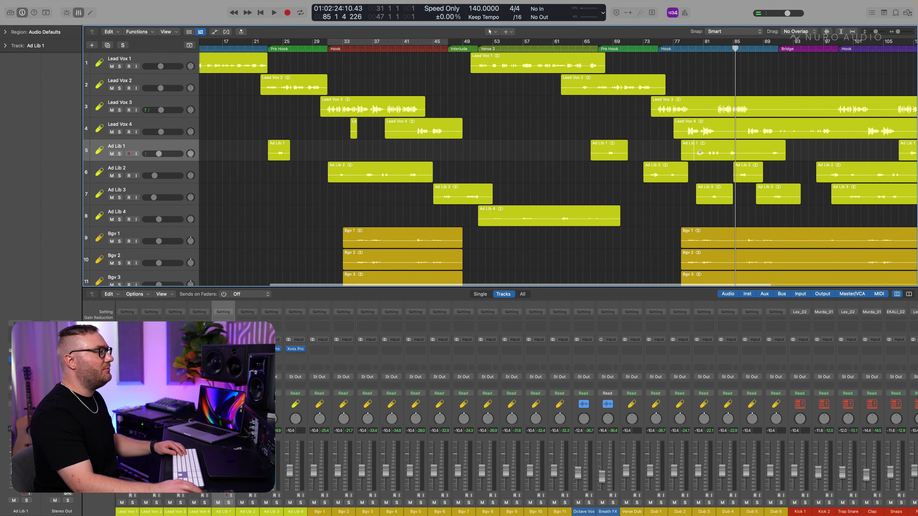
pyautogui.hscroll(5, 726, 154)
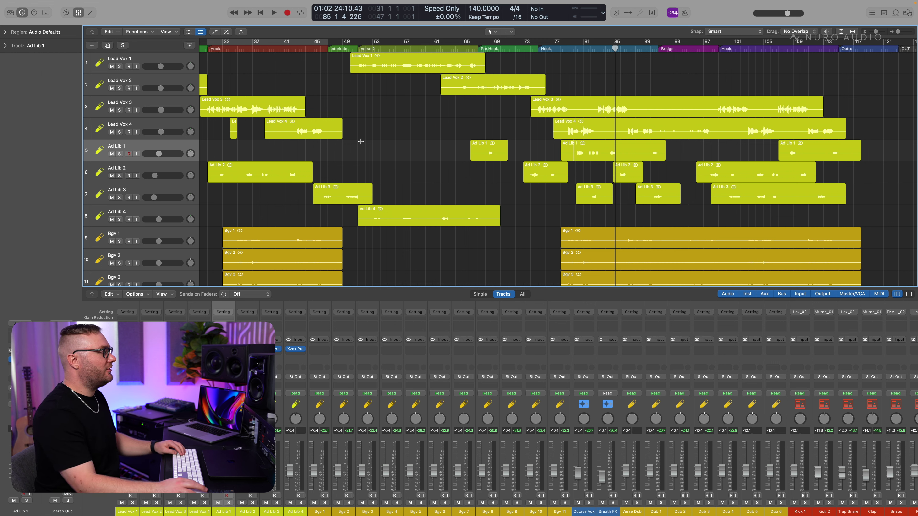
pyautogui.press('super+d')
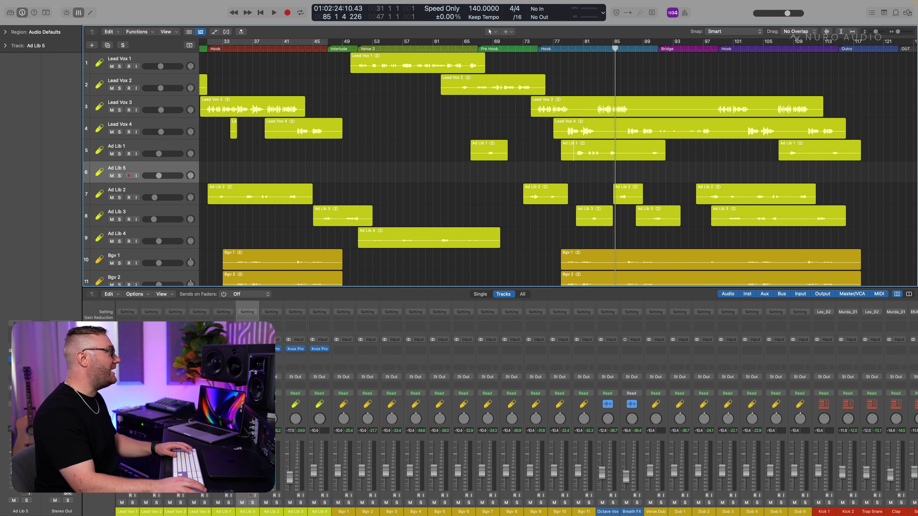
pyautogui.click(593, 146)
pyautogui.keyDown('shift'); pyautogui.click(794, 144); pyautogui.keyUp('shift')
pyautogui.moveTo(794, 144); pyautogui.dragTo(795, 166)
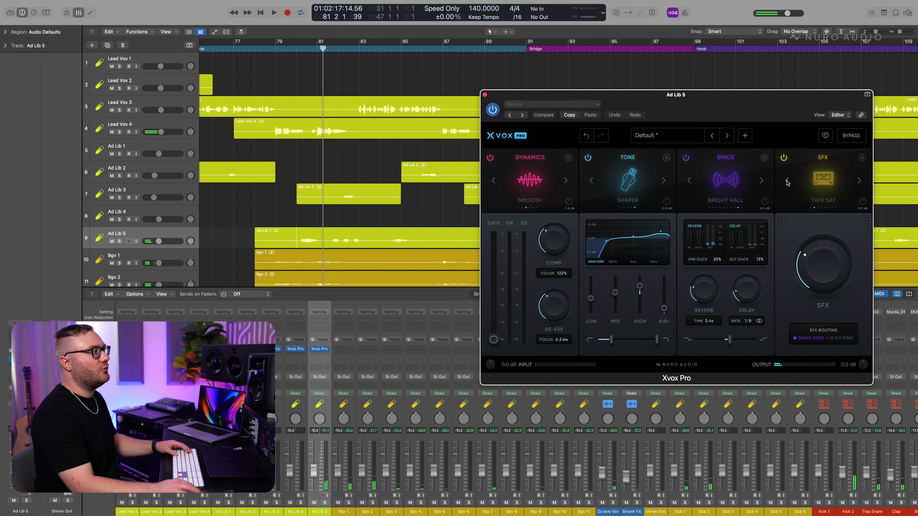
# Step: On Ad Lib 5's Xvox Pro, set the SFX to Telephone at 81%, the low cut to 763 Hz, and raise the Reverb
pyautogui.click(787, 181)
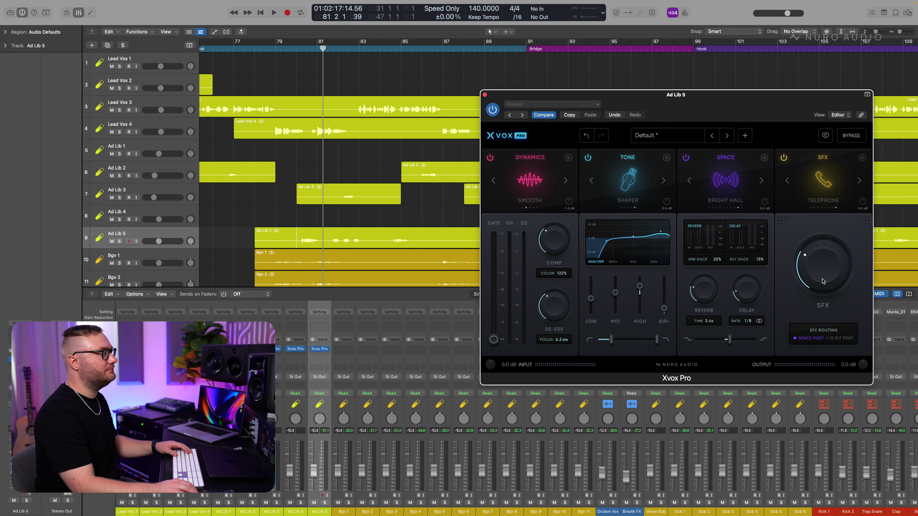
pyautogui.click(787, 181)
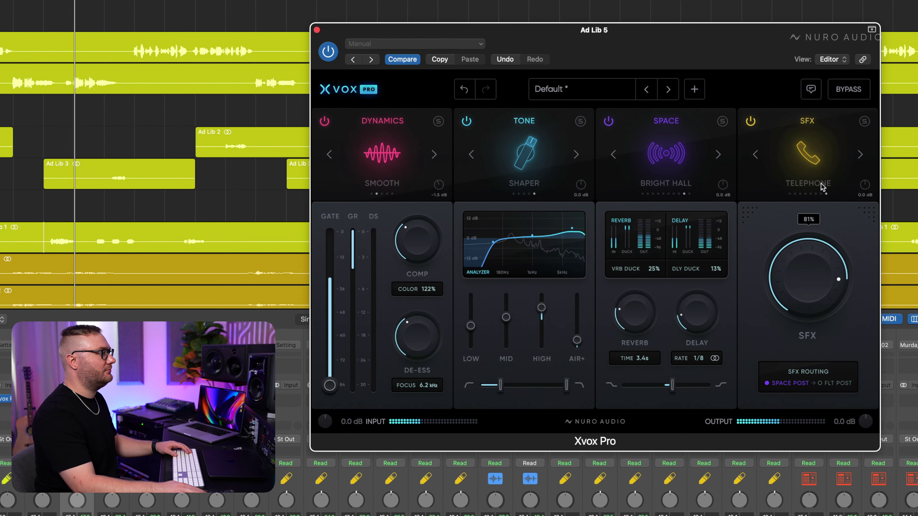
pyautogui.moveTo(500, 385); pyautogui.dragTo(525, 390)
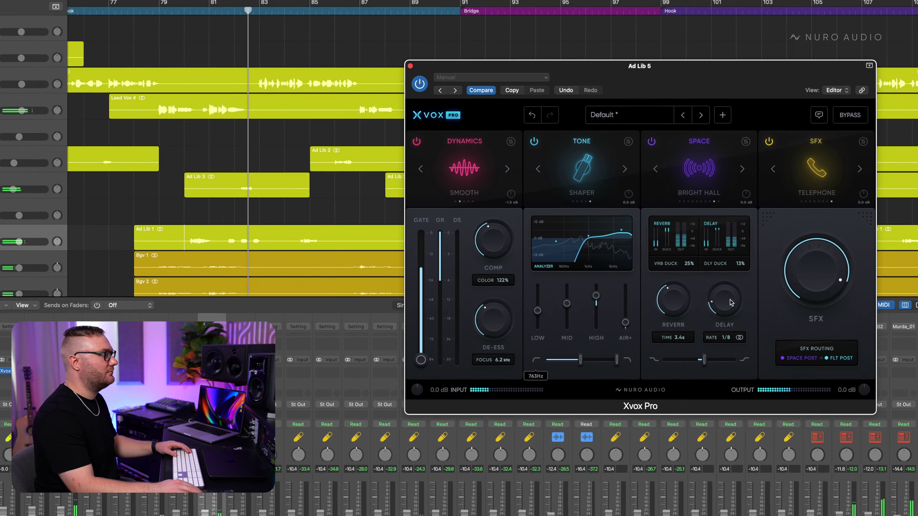
pyautogui.moveTo(703, 314); pyautogui.dragTo(696, 302)
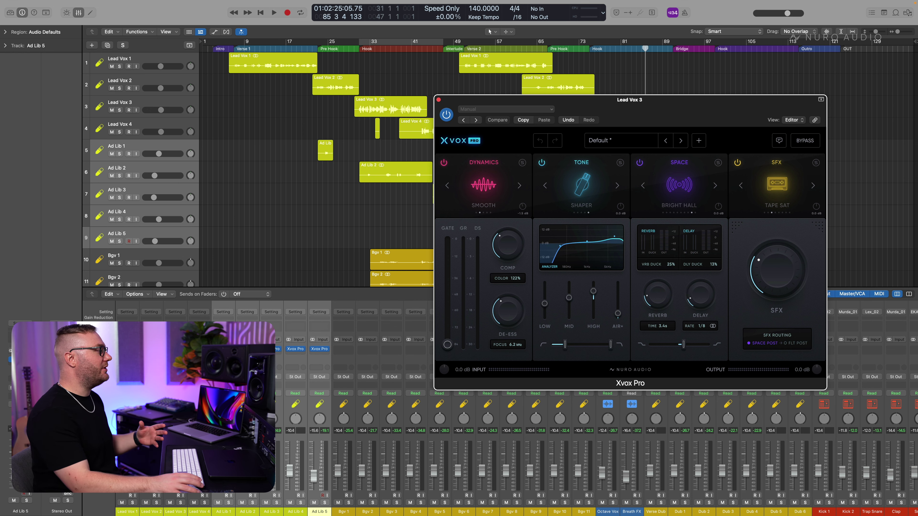
# Step: Close the Lead Vox 3 plug-in window and solo all Bgv tracks with the playhead at bar 35 in the first hook
pyautogui.press('super+w')
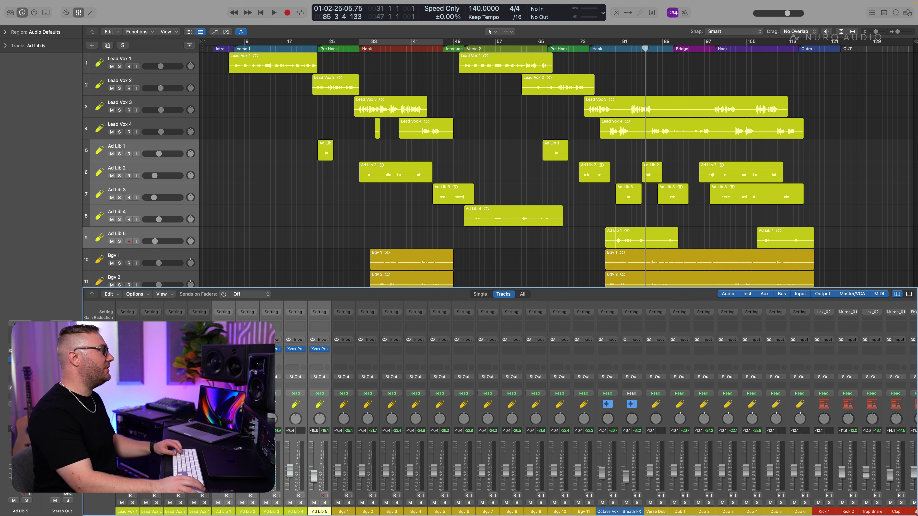
pyautogui.press('x')
pyautogui.click(162, 257)
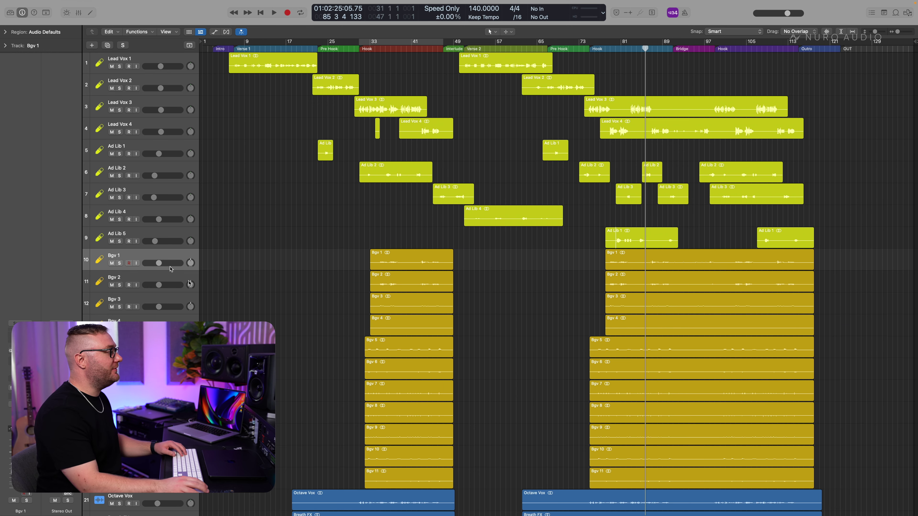
pyautogui.scroll(-4, 290, 312)
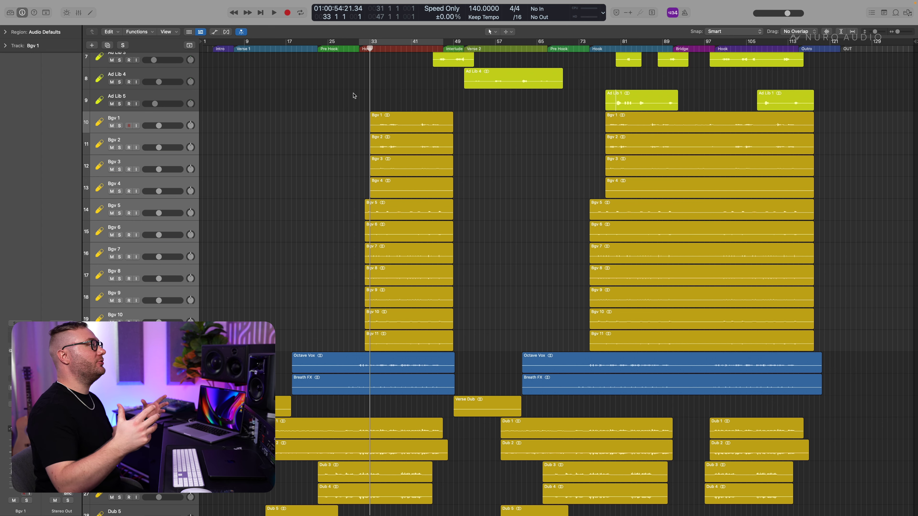
pyautogui.click(379, 48)
pyautogui.press('s')
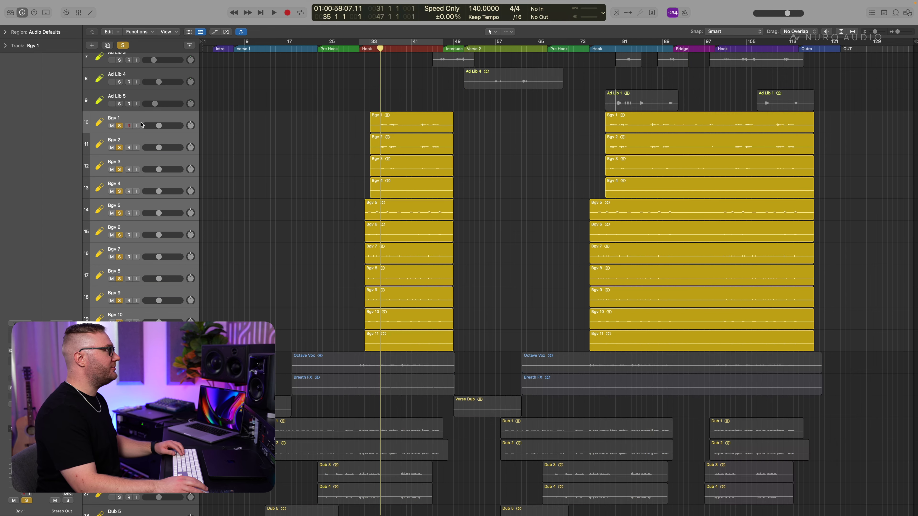
# Step: During playback, pan Bgv 1 to -64, Bgv 2 to +63, Bgv 3 to -23 and Bgv 4 to +21
pyautogui.press('x')
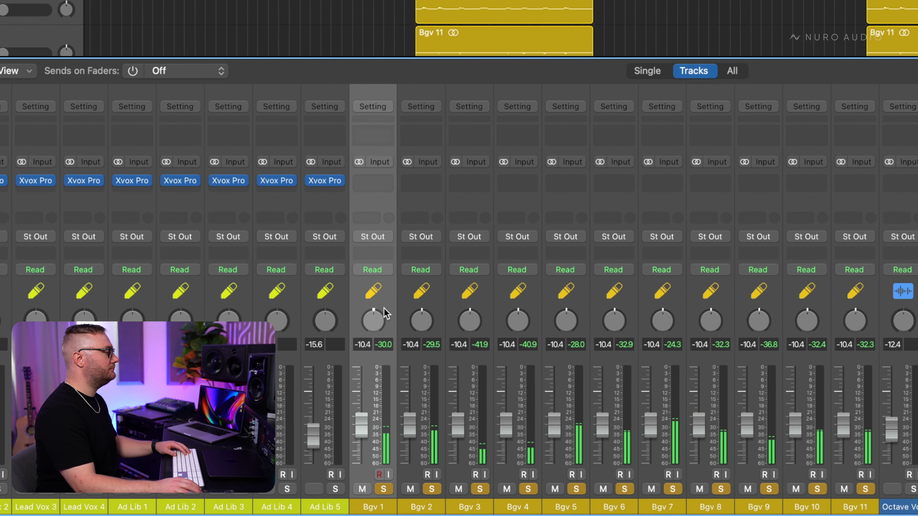
pyautogui.moveTo(376, 325); pyautogui.dragTo(386, 381)
pyautogui.moveTo(422, 321)
pyautogui.mouseDown()
pyautogui.moveTo(372, 291)
pyautogui.moveTo(370, 378)
pyautogui.mouseUp()
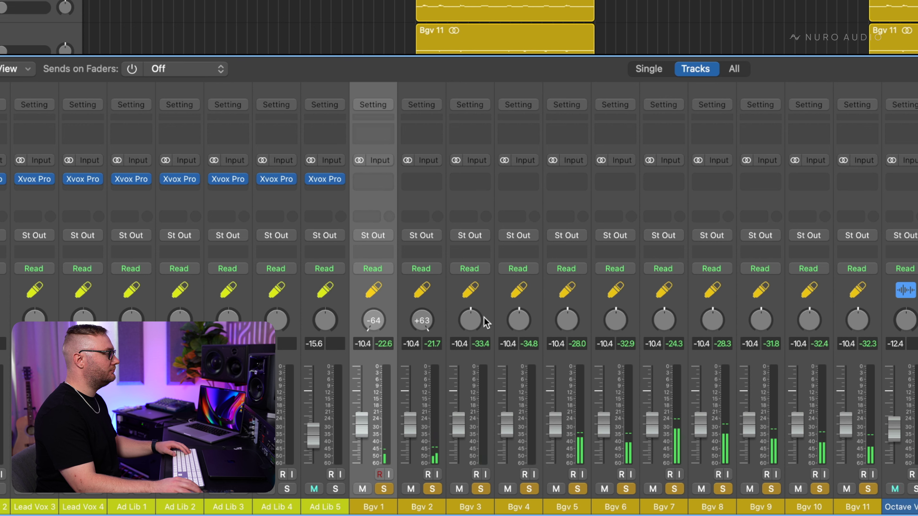
pyautogui.moveTo(473, 319); pyautogui.dragTo(472, 345)
pyautogui.moveTo(519, 325); pyautogui.dragTo(519, 310)
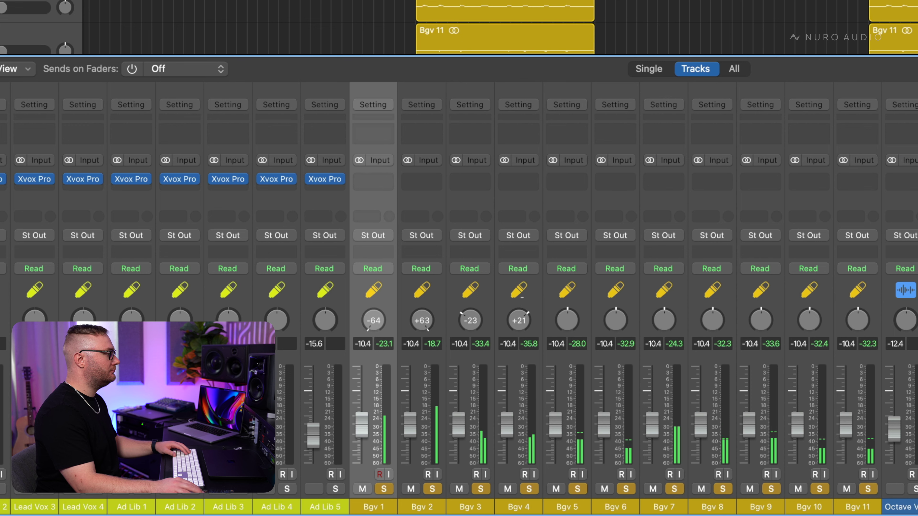
# Step: Pan Bgv 5 and 6 to -17 and +15, Bgv 7 and 8 to -13 and +13, Bgv 10 and 11 to -64 and +63
pyautogui.moveTo(616, 326); pyautogui.dragTo(712, 316)
pyautogui.moveTo(811, 326); pyautogui.dragTo(821, 290)
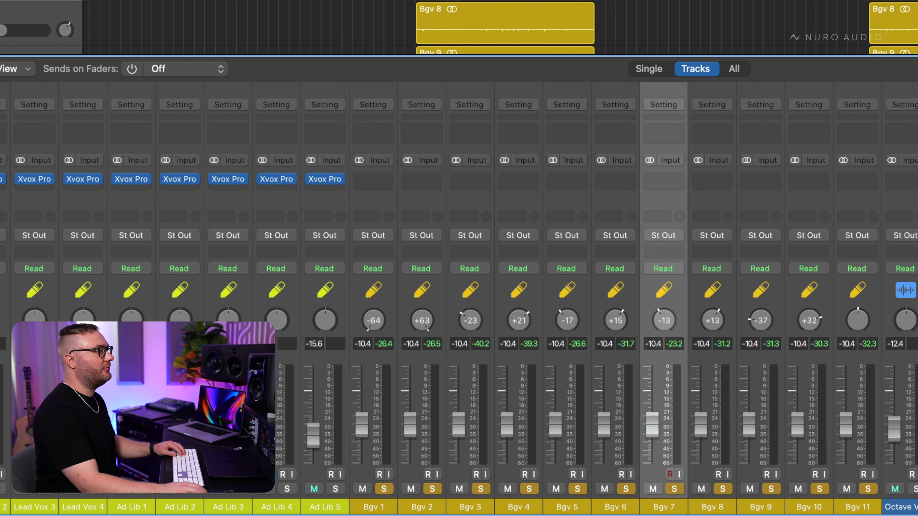
pyautogui.scroll(-3, 505, 27)
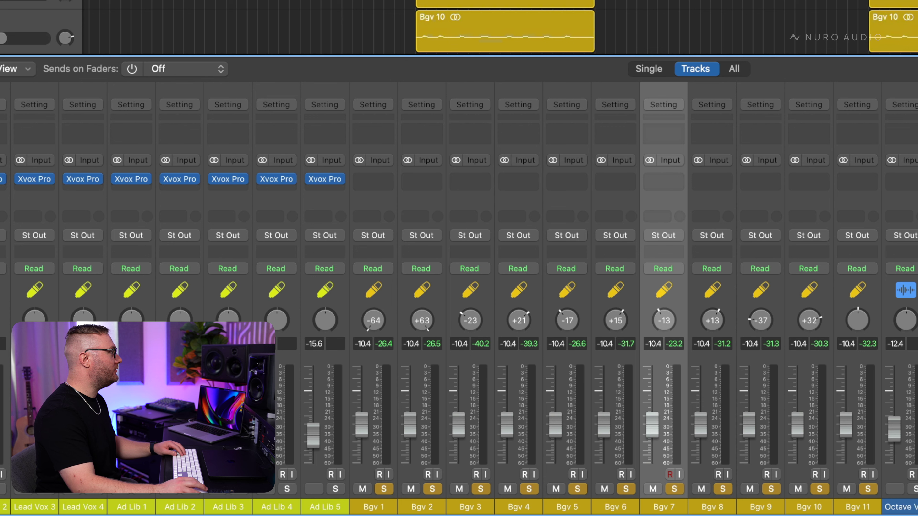
pyautogui.keyDown('shift'); pyautogui.click(761, 507); pyautogui.keyUp('shift')
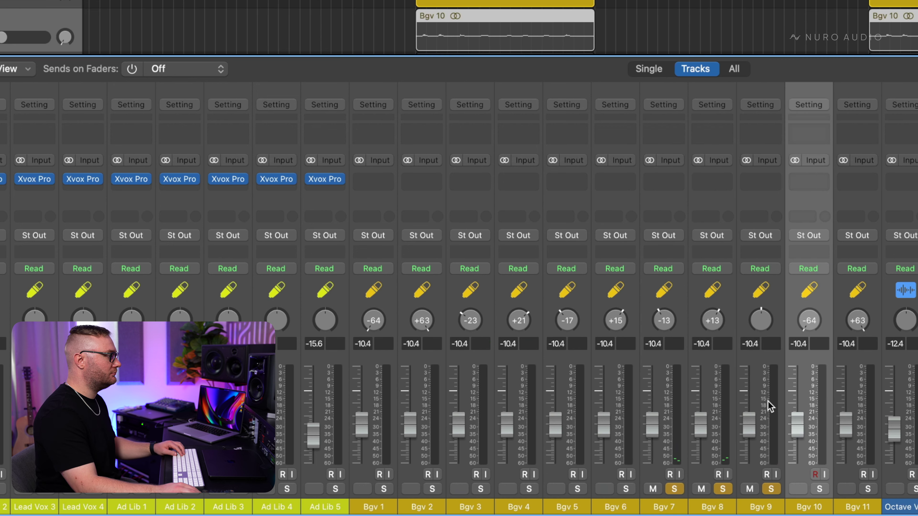
# Step: Set the levels of Bgv 7, 8 and 9 to -14.8 dB, Bgv 10 to -5.3 dB and Bgv 11 to -5.0 dB
pyautogui.click(768, 402)
pyautogui.keyDown('shift'); pyautogui.click(677, 403); pyautogui.keyUp('shift')
pyautogui.moveTo(697, 420); pyautogui.dragTo(653, 434)
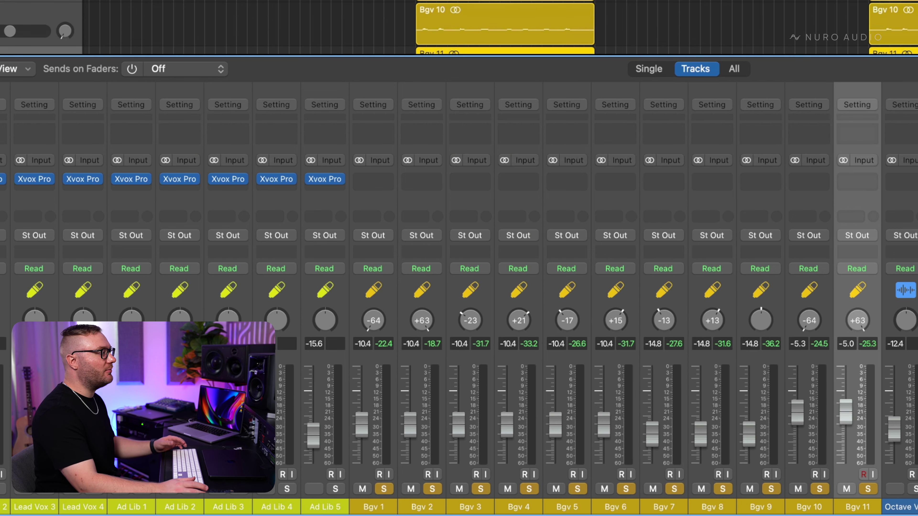
# Step: While the background vocals play, raise Bgv 1 to 4 together to -7.6 dB and Bgv 5 and 6 together to -6.2 dB
pyautogui.press('space')
pyautogui.click(376, 430)
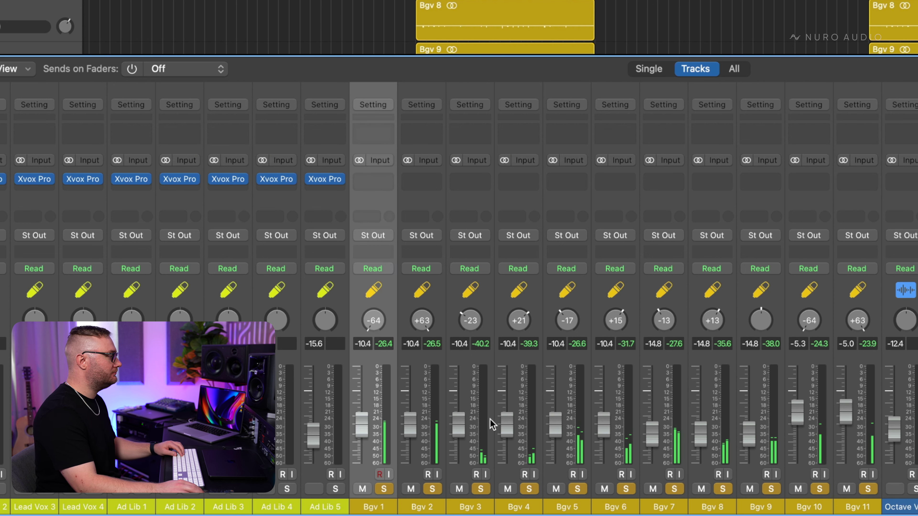
pyautogui.keyDown('shift'); pyautogui.click(523, 421); pyautogui.keyUp('shift')
pyautogui.moveTo(508, 423); pyautogui.dragTo(507, 418)
pyautogui.click(579, 420)
pyautogui.keyDown('shift'); pyautogui.click(604, 422); pyautogui.keyUp('shift')
pyautogui.moveTo(604, 421)
pyautogui.mouseDown()
pyautogui.moveTo(604, 406)
pyautogui.moveTo(604, 414)
pyautogui.mouseUp()
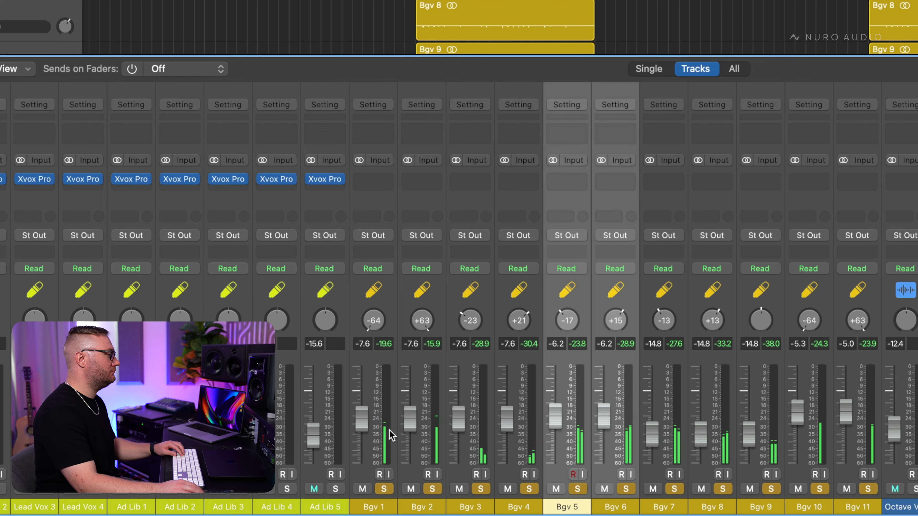
# Step: Play the unsoloed Bgv tracks in the full mix from bar 78, and group them into a track stack named Bgv Stack
pyautogui.click(392, 440)
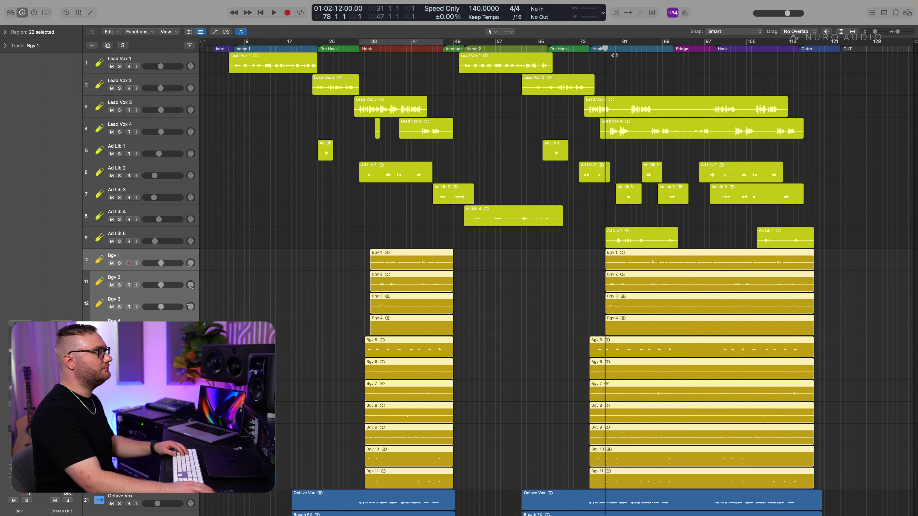
pyautogui.press('space')
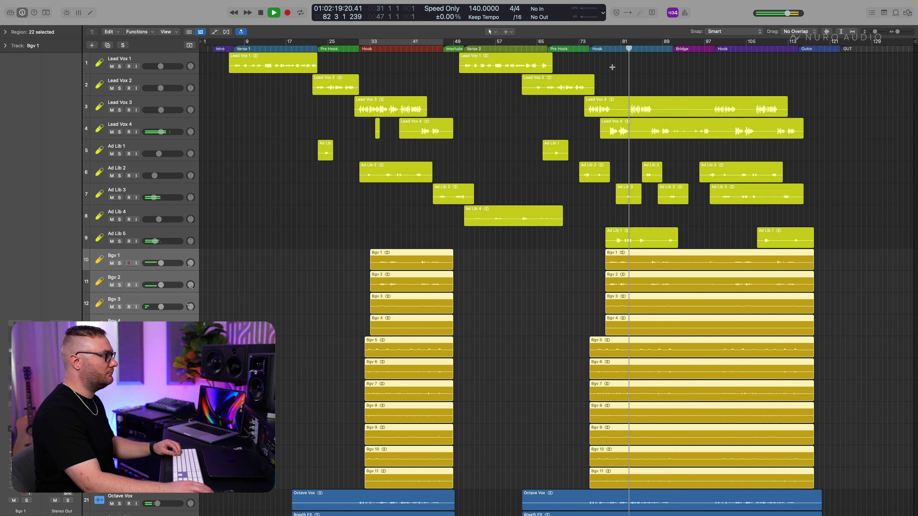
pyautogui.press('x')
pyautogui.press('space')
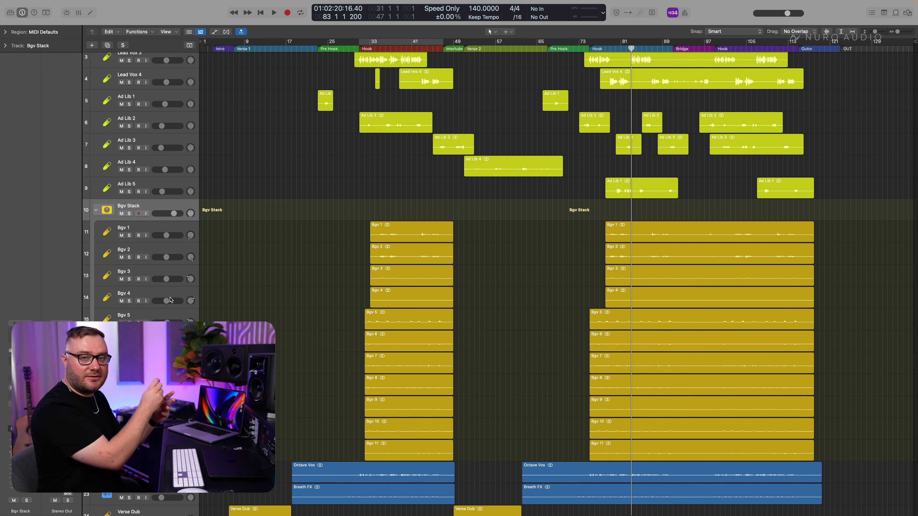
# Step: Open a default Xvox Pro on the Bgv Stack and move its window clear of the track list
pyautogui.press('v')
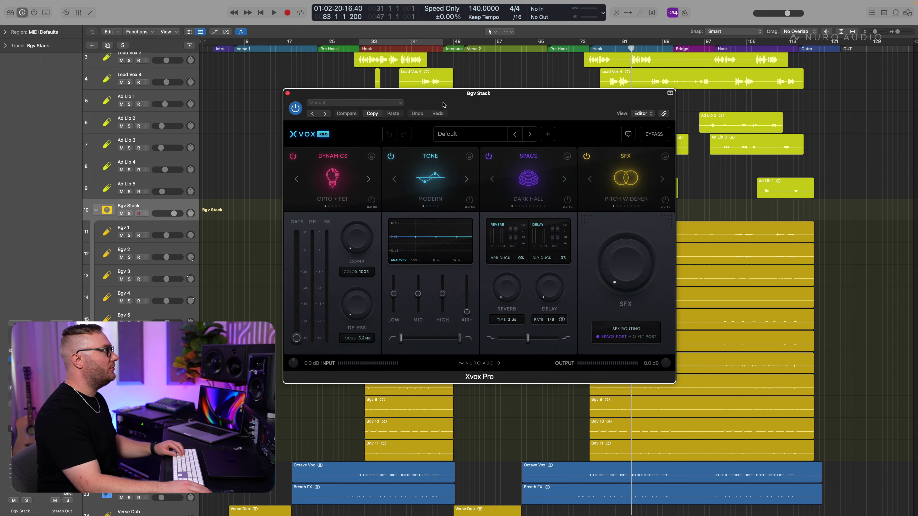
pyautogui.moveTo(442, 105); pyautogui.dragTo(595, 129)
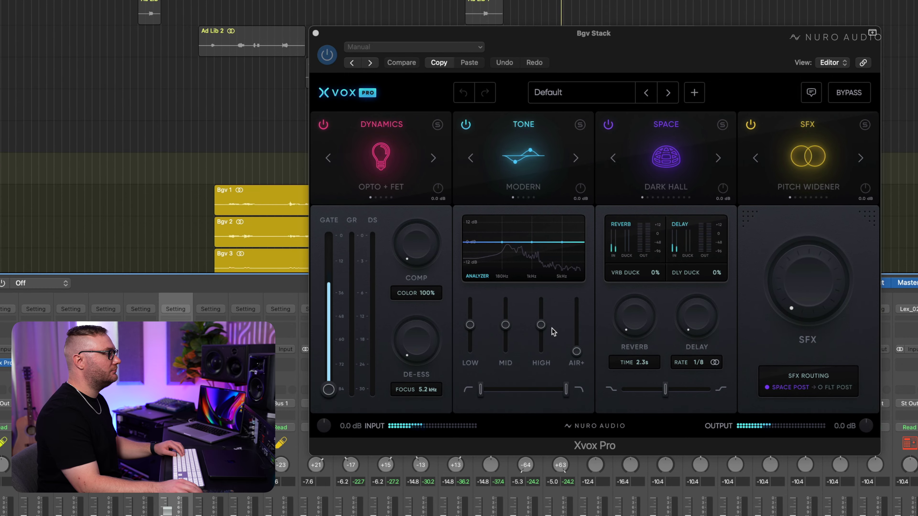
# Step: In the Bgv Stack's Xvox Pro Tone module, raise Air+, set High to +21% and Low to -29%, and add a low cut
pyautogui.moveTo(577, 352); pyautogui.dragTo(541, 319)
pyautogui.moveTo(470, 326); pyautogui.dragTo(470, 334)
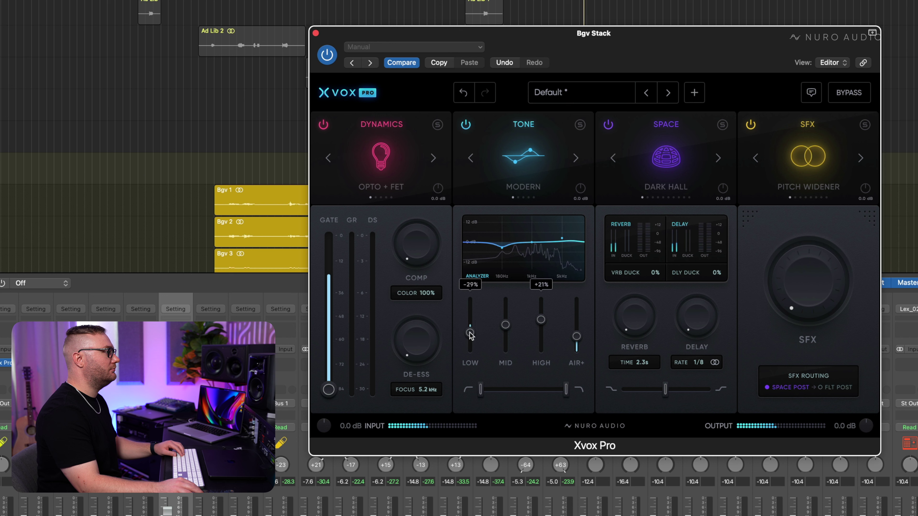
pyautogui.moveTo(481, 389); pyautogui.dragTo(499, 389)
pyautogui.press('space')
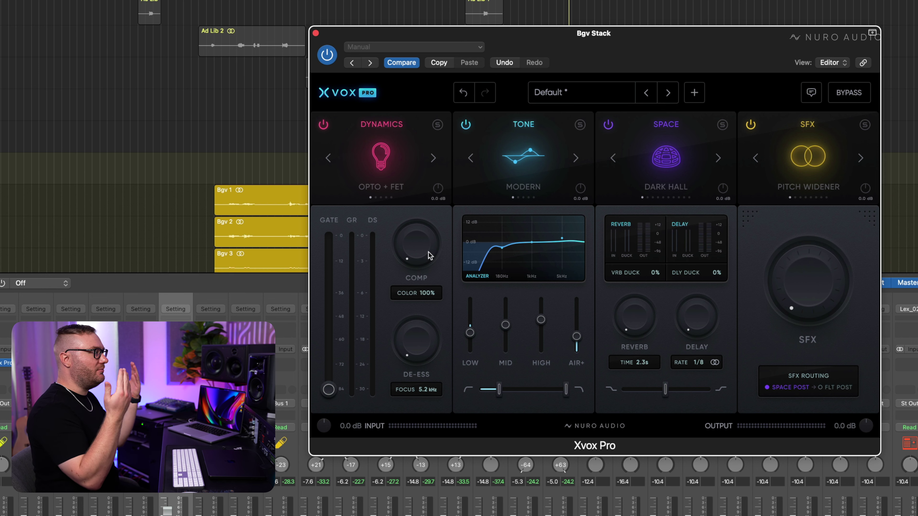
# Step: While the background vocals play, raise the Dynamics compression to roughly a third and lower the module's output to -6.0 dB
pyautogui.press('space')
pyautogui.moveTo(428, 251); pyautogui.dragTo(432, 191)
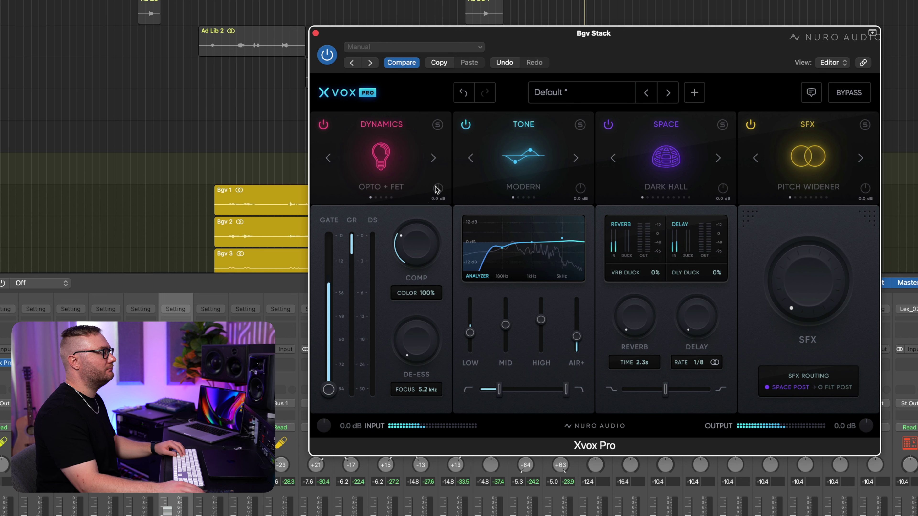
pyautogui.moveTo(438, 188); pyautogui.dragTo(433, 211)
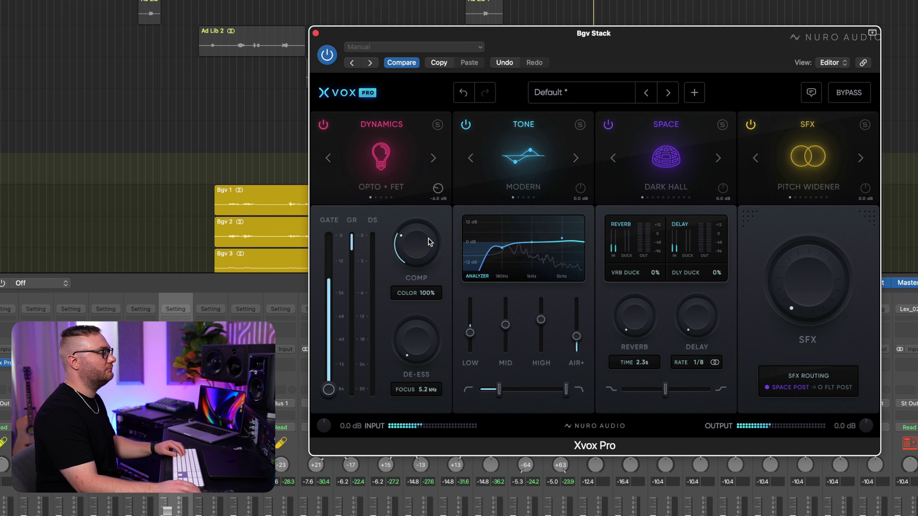
# Step: Compare the processed background vocals with Xvox Pro bypassed in the full mix, and stop playback
pyautogui.click(851, 94)
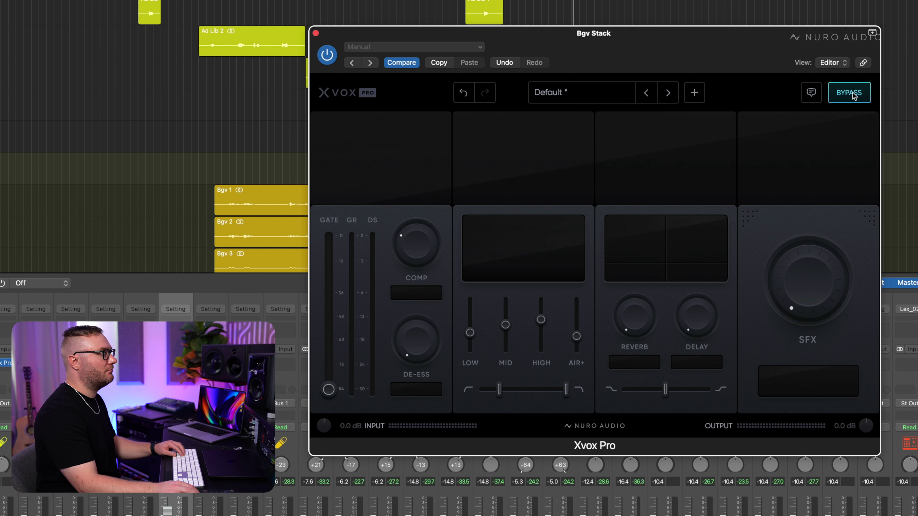
pyautogui.click(851, 93)
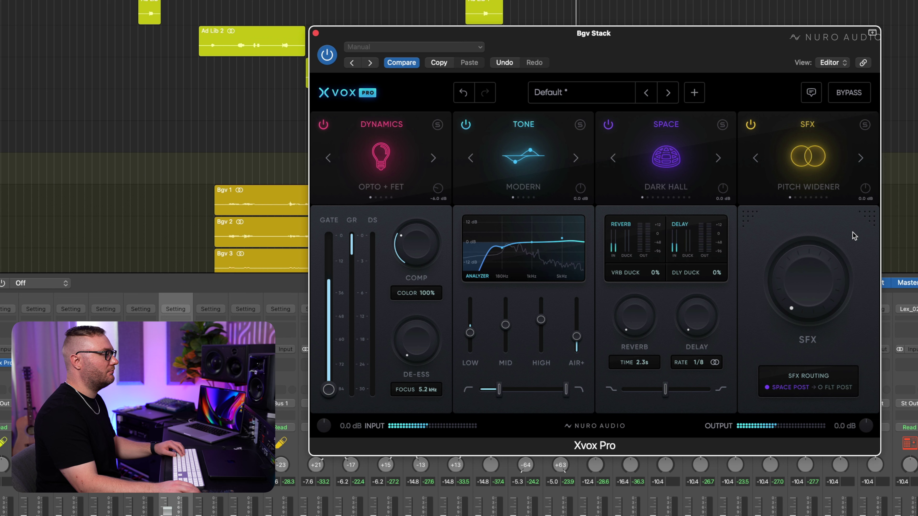
pyautogui.press('space')
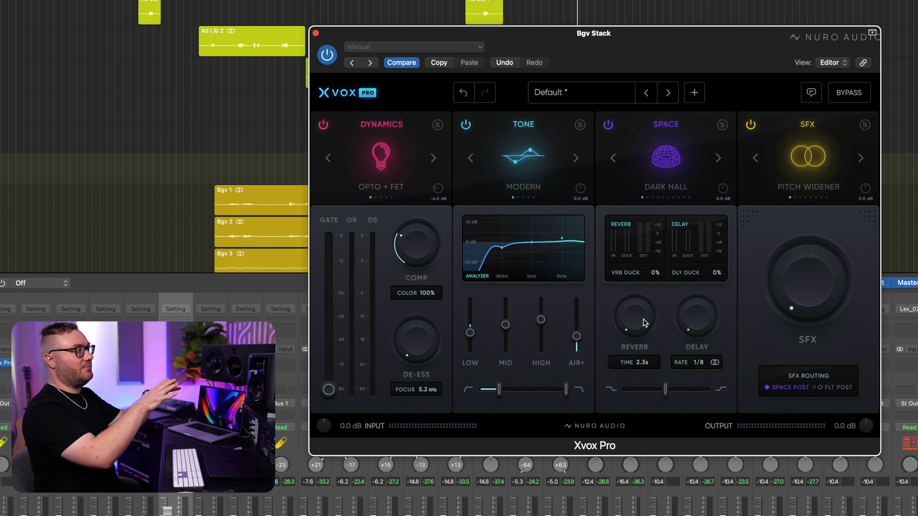
# Step: During playback, set the Space module's reverb to about 34% and its delay to about 26%
pyautogui.press('space')
pyautogui.moveTo(646, 322); pyautogui.dragTo(650, 247)
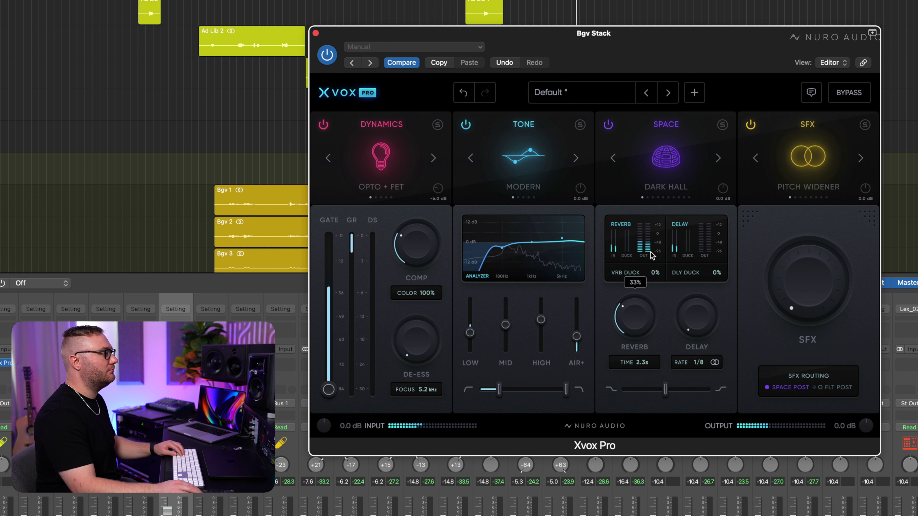
pyautogui.moveTo(688, 319); pyautogui.dragTo(690, 280)
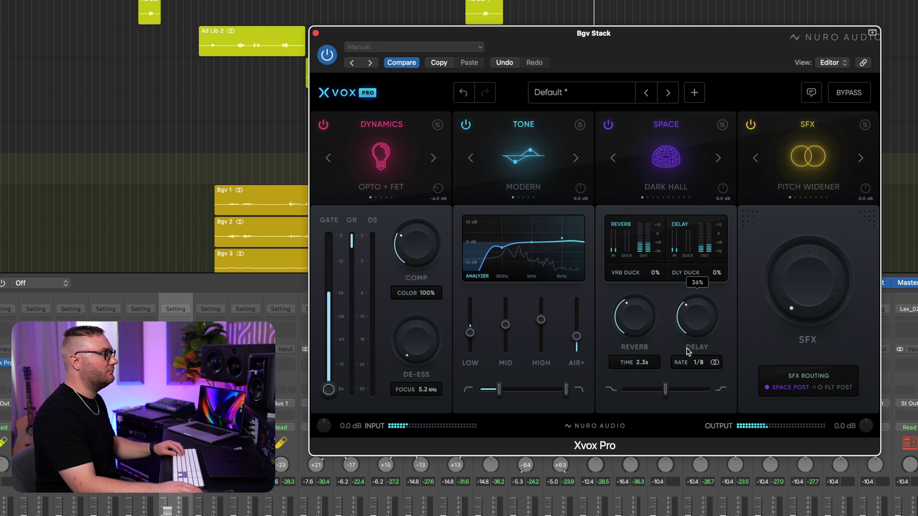
pyautogui.moveTo(687, 324); pyautogui.dragTo(689, 342)
pyautogui.moveTo(625, 327); pyautogui.dragTo(625, 335)
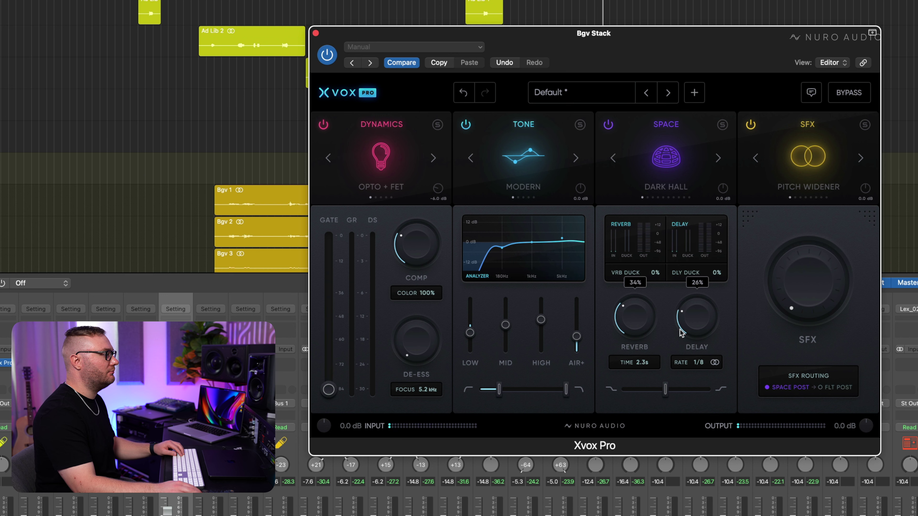
pyautogui.moveTo(679, 329); pyautogui.dragTo(680, 333)
# Step: Set the reverb ducking to 37% and the delay ducking to 11% in the Space module
pyautogui.moveTo(655, 273); pyautogui.dragTo(670, 252)
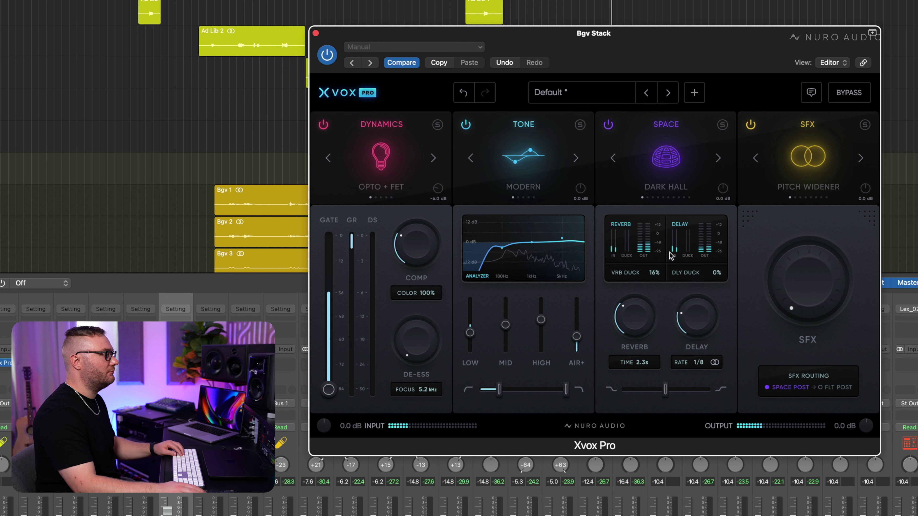
pyautogui.moveTo(717, 275); pyautogui.dragTo(719, 264)
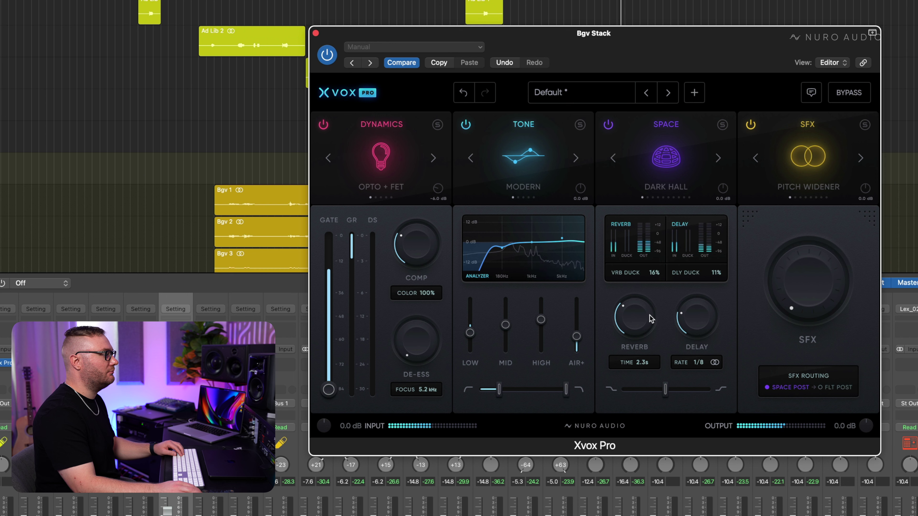
pyautogui.moveTo(688, 324)
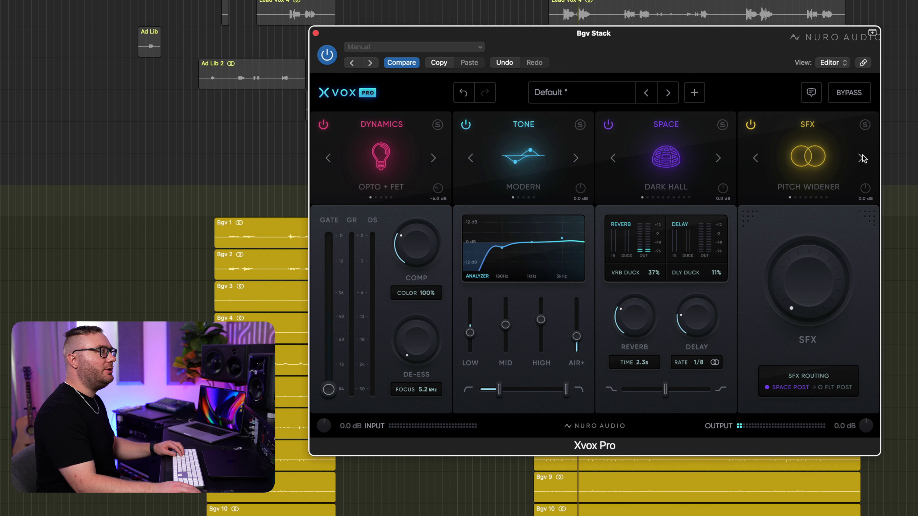
# Step: Try the Mega Mod effect in the SFX module at 30% while the background vocals play
pyautogui.click(756, 157)
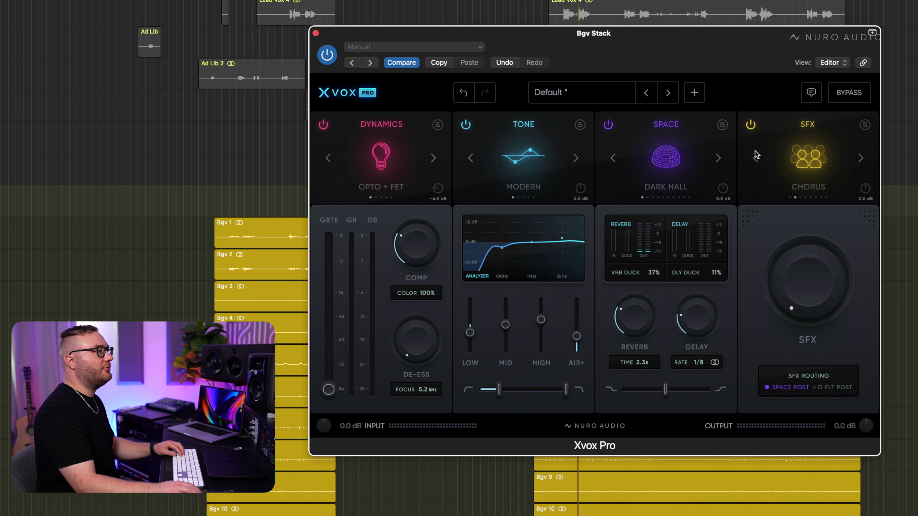
pyautogui.click(860, 158)
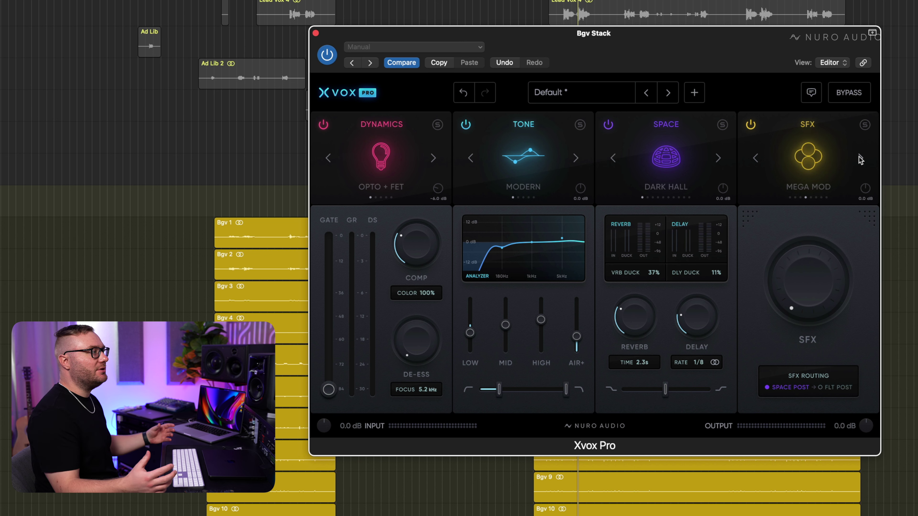
pyautogui.press('space')
pyautogui.moveTo(813, 264); pyautogui.dragTo(834, 210)
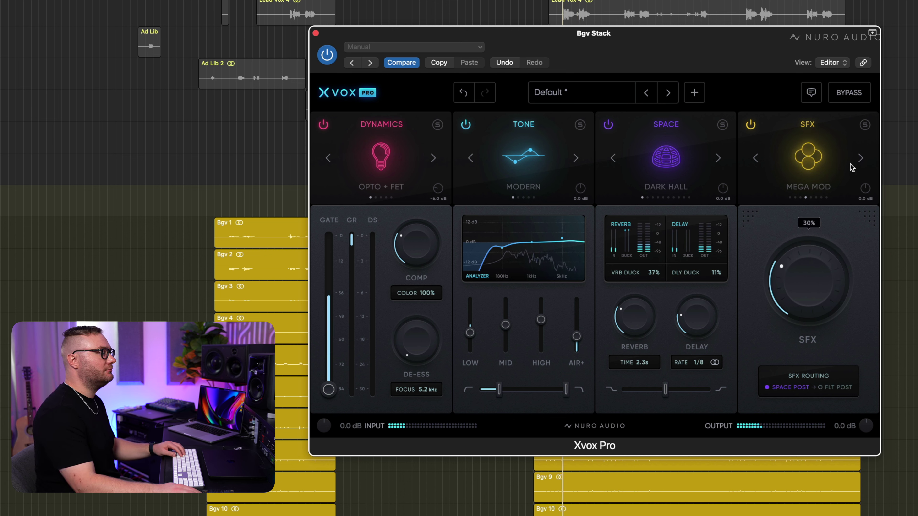
# Step: Try the Unison effect in the SFX module at about 31% and compare it against bypass
pyautogui.click(861, 159)
pyautogui.moveTo(807, 251); pyautogui.dragTo(807, 249)
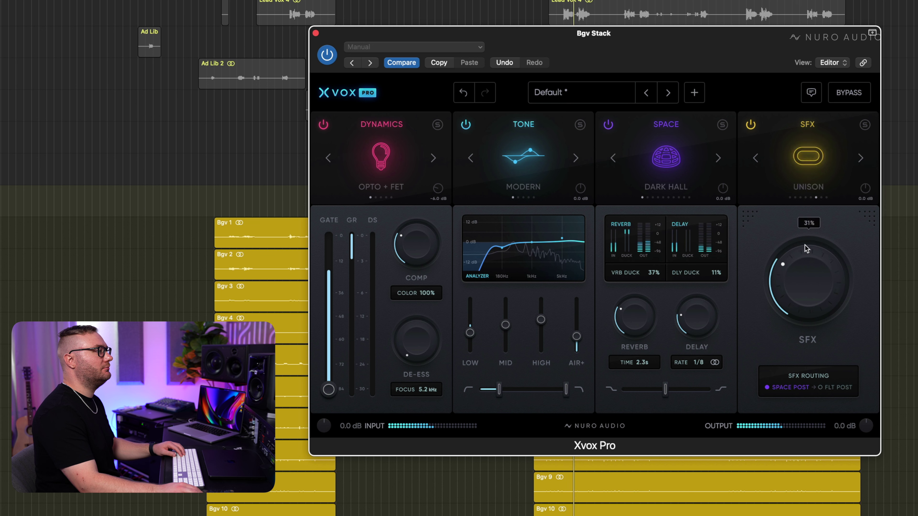
pyautogui.click(847, 95)
pyautogui.click(847, 95)
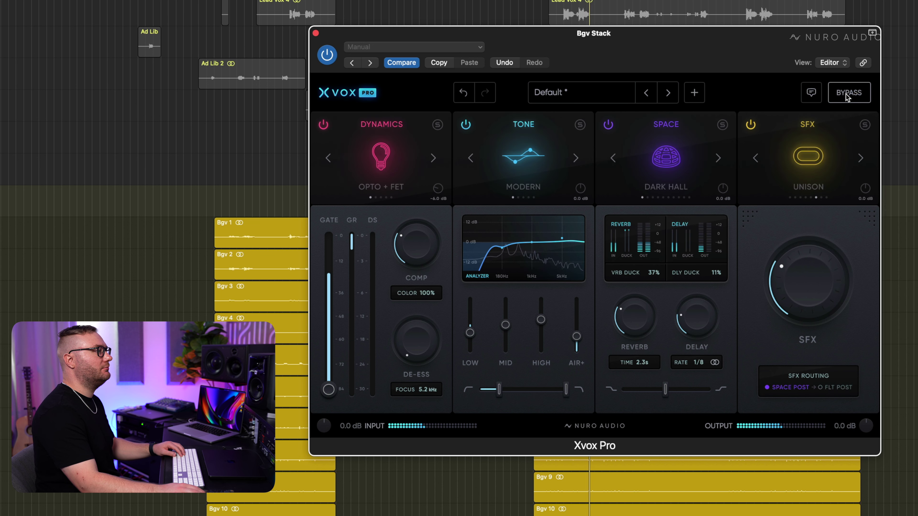
# Step: Switch the SFX module to Chorus, test its amount at 69% and settle on just under half
pyautogui.click(861, 160)
pyautogui.click(861, 160)
pyautogui.click(860, 160)
pyautogui.click(861, 160)
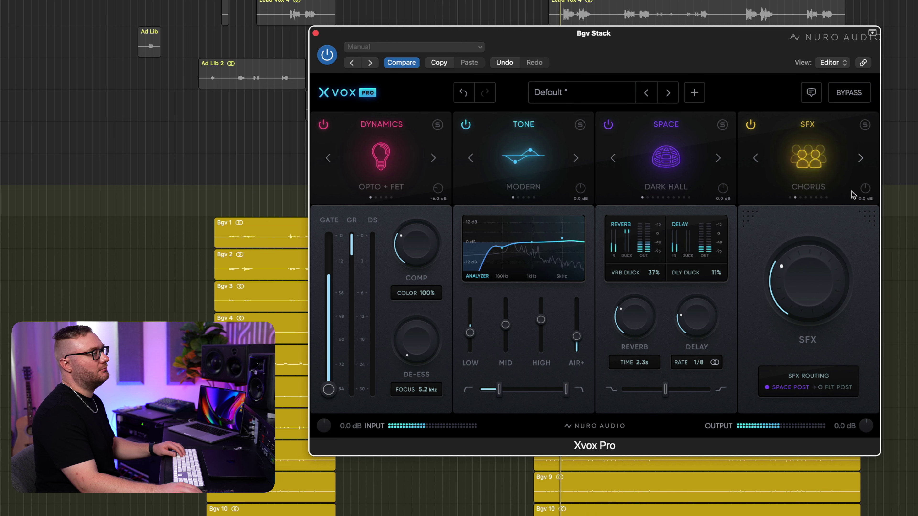
pyautogui.moveTo(826, 266); pyautogui.dragTo(837, 192)
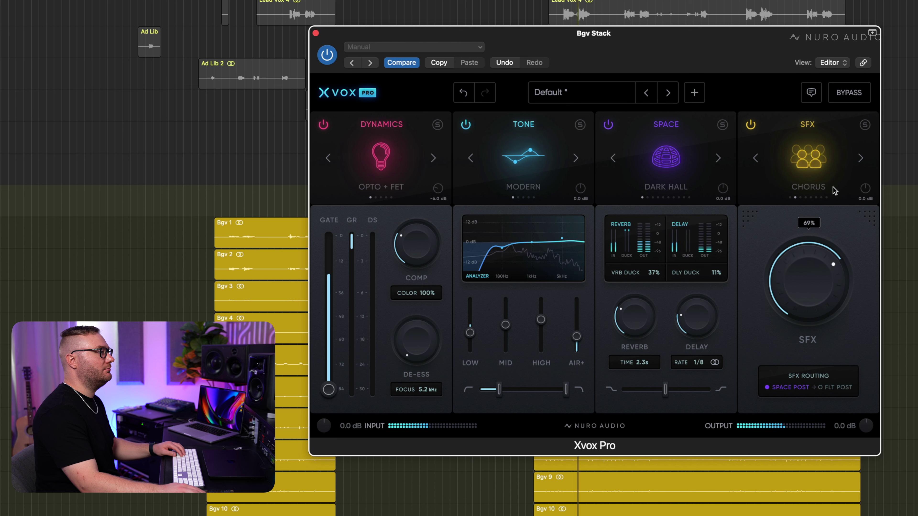
pyautogui.moveTo(814, 265); pyautogui.dragTo(812, 278)
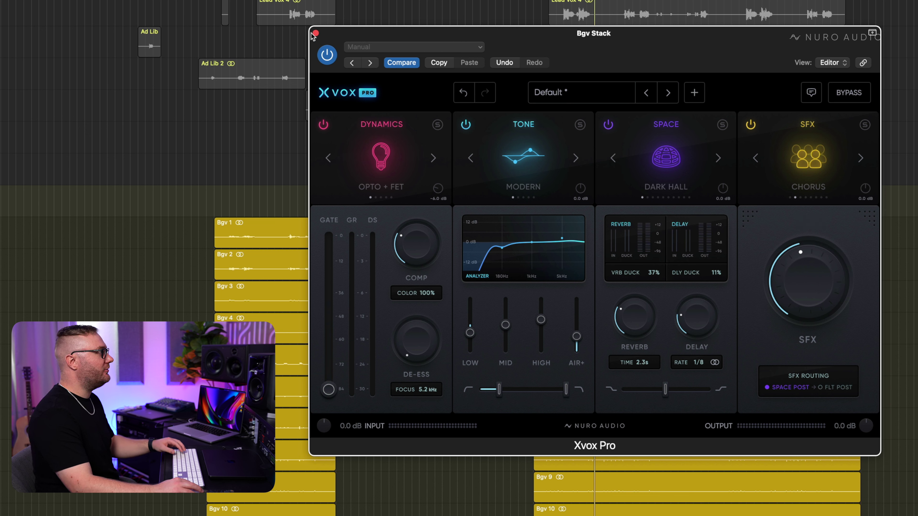
# Step: Unsolo the background vocals, add a default Xvox Comp after Xvox Pro on the Bgv Stack and move its window aside
pyautogui.press('s')
pyautogui.press(',')
pyautogui.press(',')
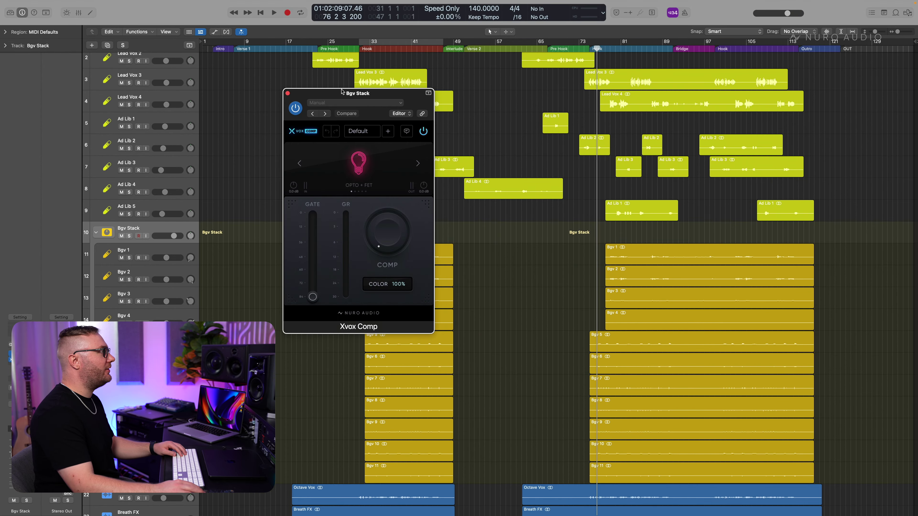
pyautogui.moveTo(341, 91); pyautogui.dragTo(600, 115)
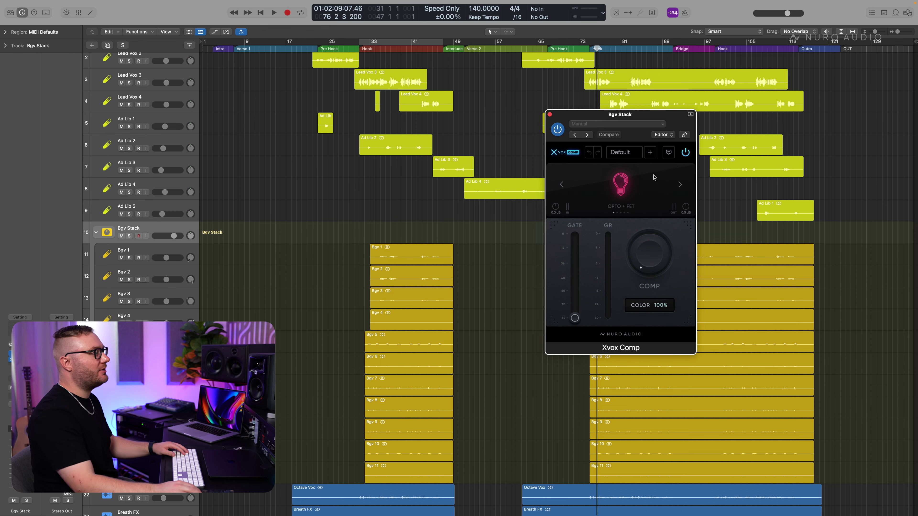
# Step: Switch Xvox Comp to the Vox Bus mode, set its compression to about 35% and turn down its output during playback
pyautogui.click(680, 185)
pyautogui.click(680, 185)
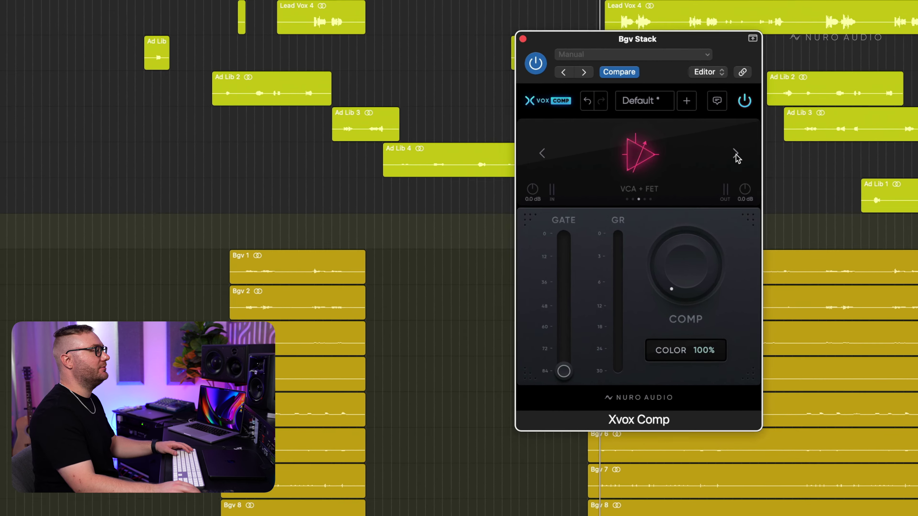
pyautogui.moveTo(688, 305); pyautogui.dragTo(687, 232)
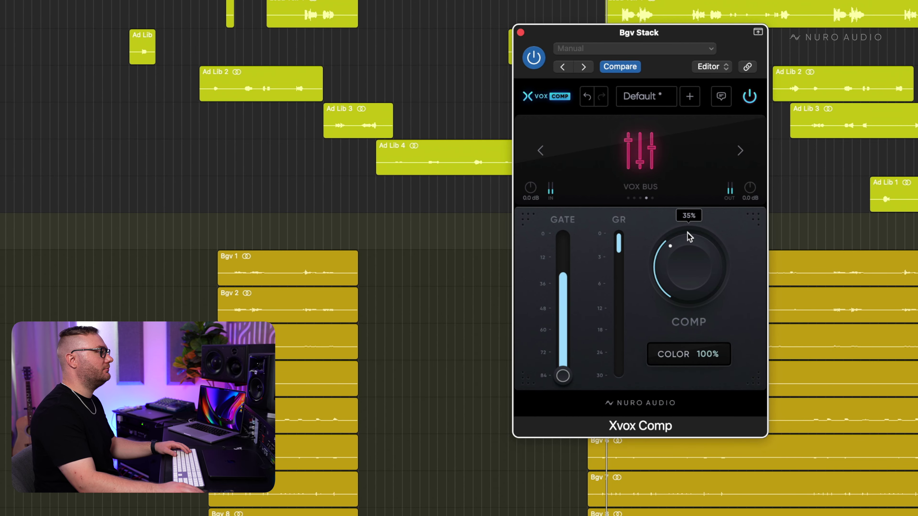
pyautogui.moveTo(750, 187); pyautogui.dragTo(748, 214)
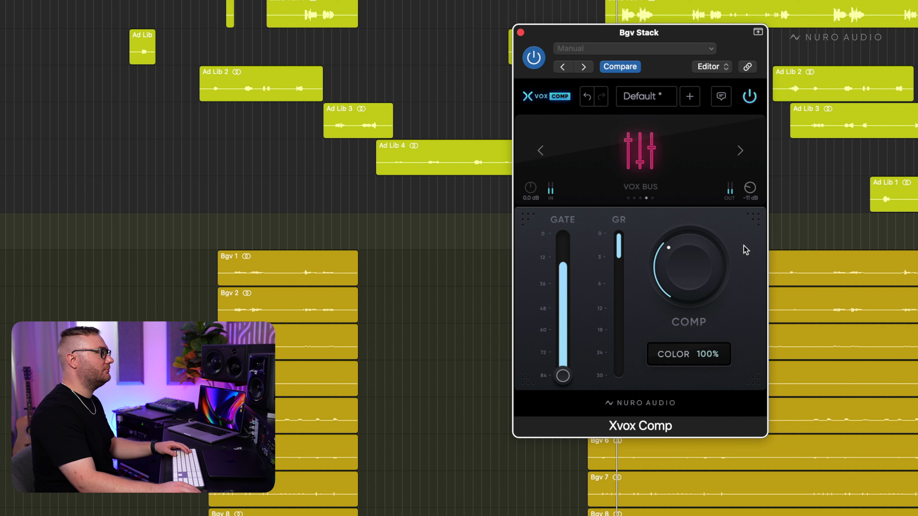
pyautogui.moveTo(747, 248); pyautogui.dragTo(747, 219)
pyautogui.moveTo(717, 255); pyautogui.dragTo(710, 267)
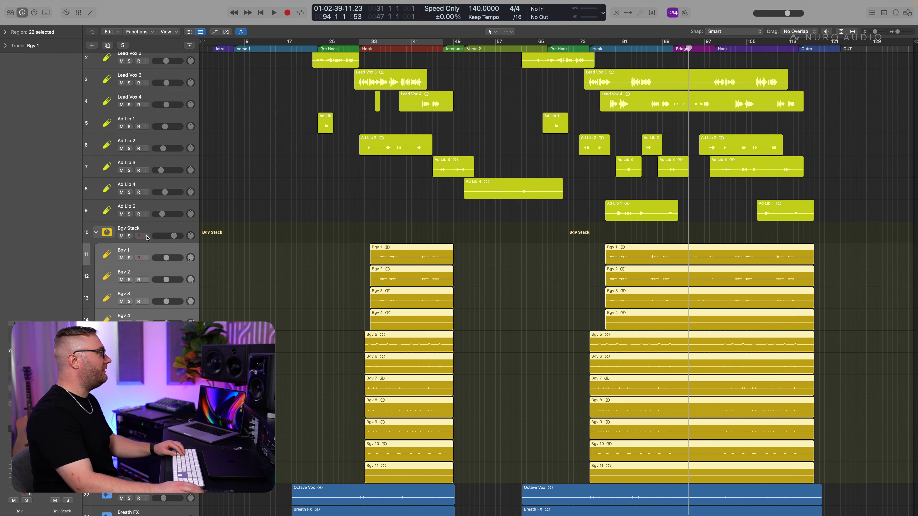
# Step: Select and solo the Verse Dub and Dub 1 to 6 tracks, and show them in the mixer
pyautogui.click(240, 259)
pyautogui.scroll(-5, 542, 351)
pyautogui.scroll(-3, 396, 431)
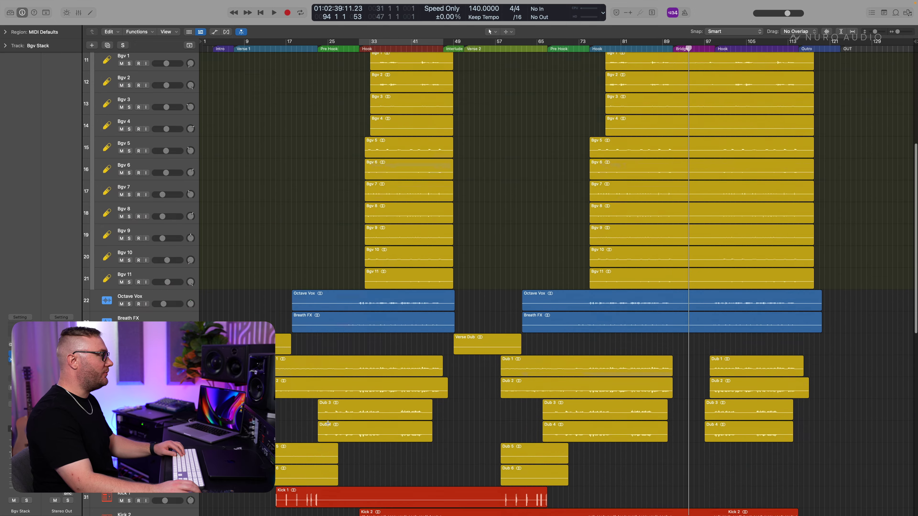
pyautogui.click(143, 318)
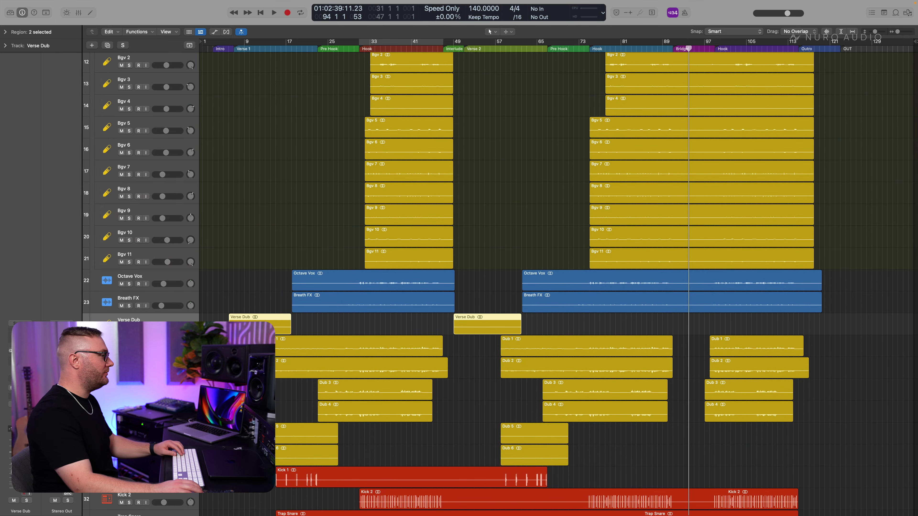
pyautogui.press('x')
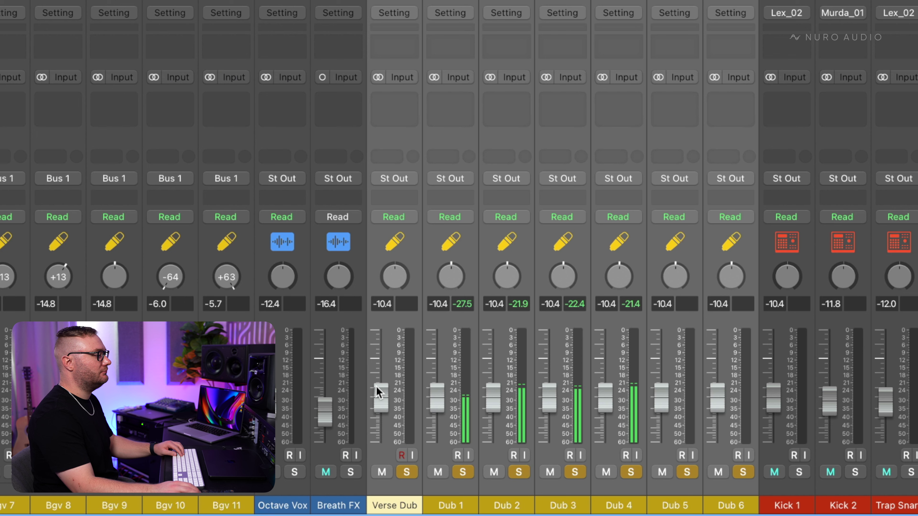
# Step: Pan Dub 1 and 3 to -64, Dub 2 and 4 to +63, Dub 5 to -32 and Dub 6 to +32
pyautogui.click(451, 279)
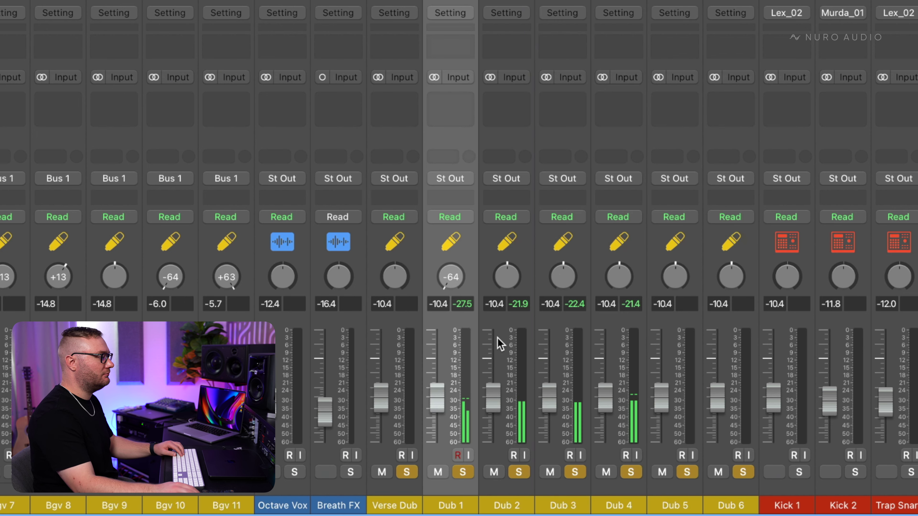
pyautogui.moveTo(506, 277); pyautogui.dragTo(572, 200)
pyautogui.moveTo(619, 284); pyautogui.dragTo(619, 277)
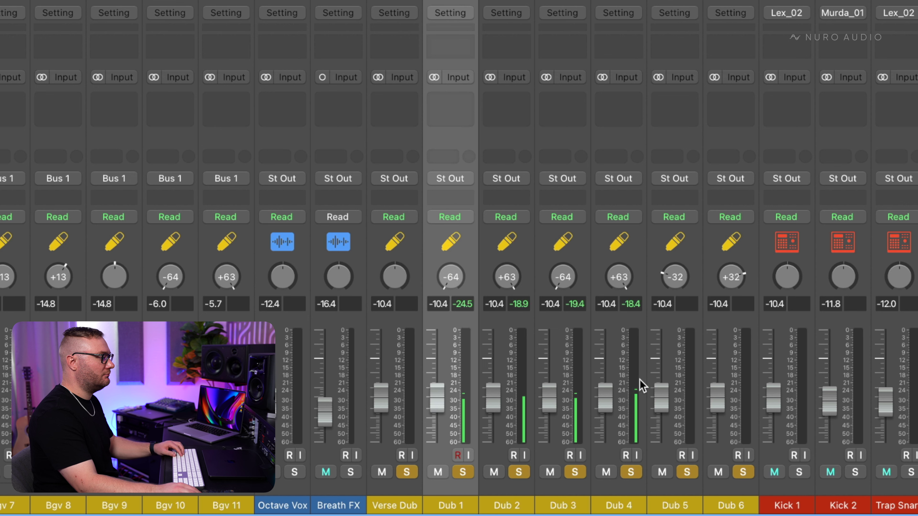
# Step: Lower the levels of Dub 3 and Dub 4 together while the dubs play
pyautogui.click(577, 378)
pyautogui.keyDown('shift'); pyautogui.click(619, 370); pyautogui.keyUp('shift')
pyautogui.moveTo(608, 397); pyautogui.dragTo(606, 409)
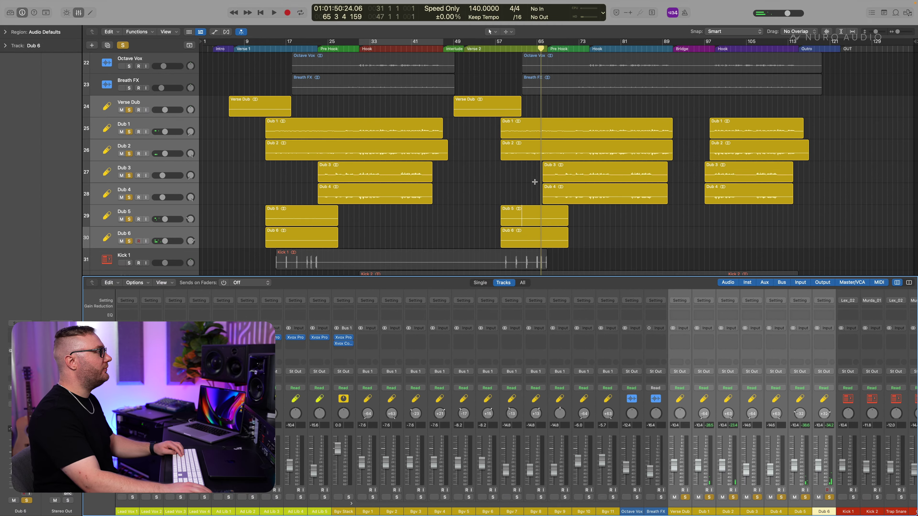
# Step: Group the Verse Dub and Dub 1 to 6 tracks into a track stack named Dub Stack
pyautogui.press('space')
pyautogui.press('super+shift+d')
pyautogui.press('Return')
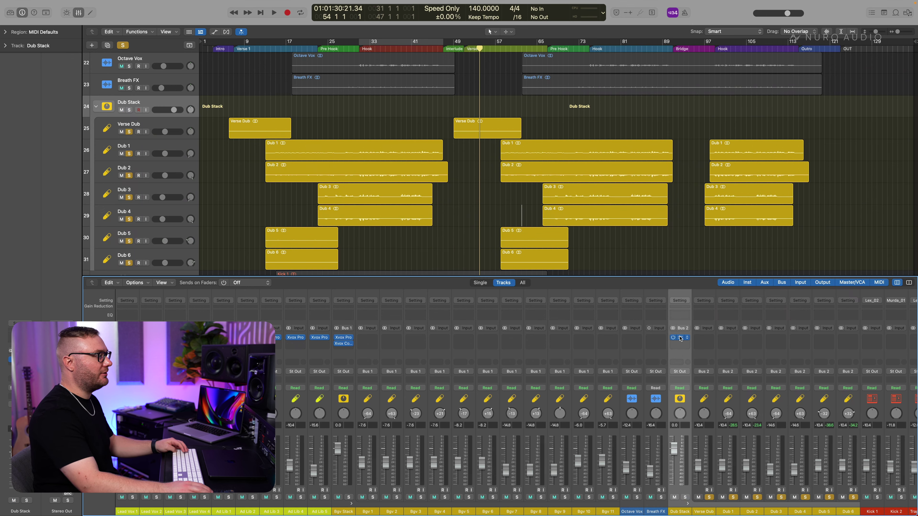
# Step: Open the Dub Stack's Xvox Pro with the settings copied from the Bgv Stack, and move its window aside
pyautogui.click(681, 339)
pyautogui.moveTo(622, 93); pyautogui.dragTo(800, 96)
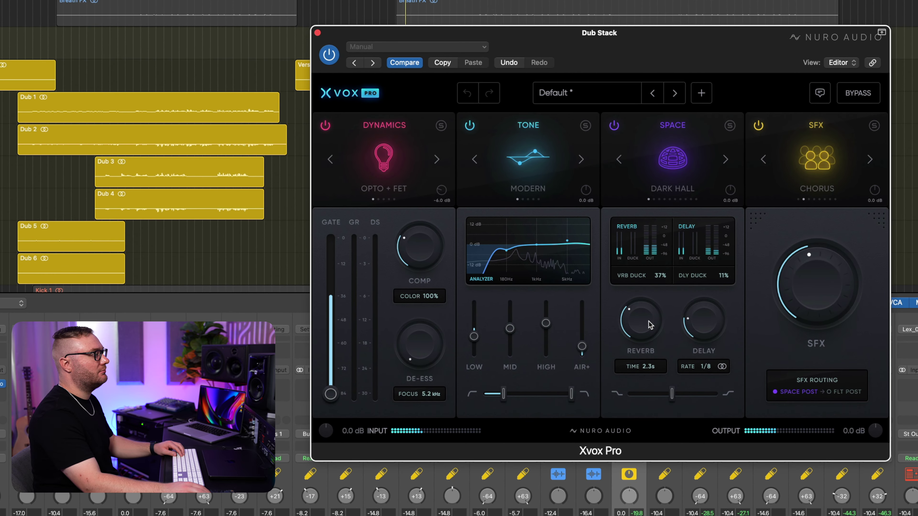
# Step: In the Dub Stack's Xvox Pro, turn the reverb nearly off, raise the compression to 61% and trim the dynamics output to -8.1 dB
pyautogui.moveTo(646, 331); pyautogui.dragTo(641, 364)
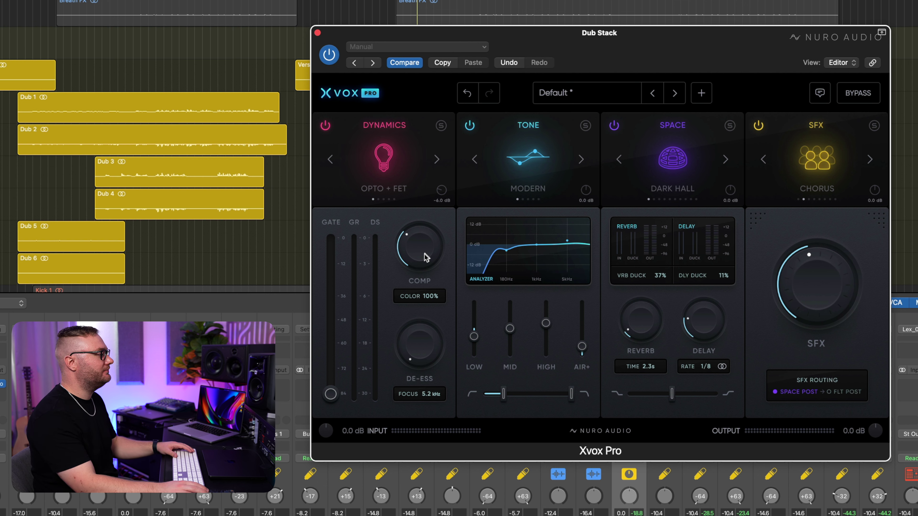
pyautogui.press('space')
pyautogui.moveTo(426, 256); pyautogui.dragTo(436, 213)
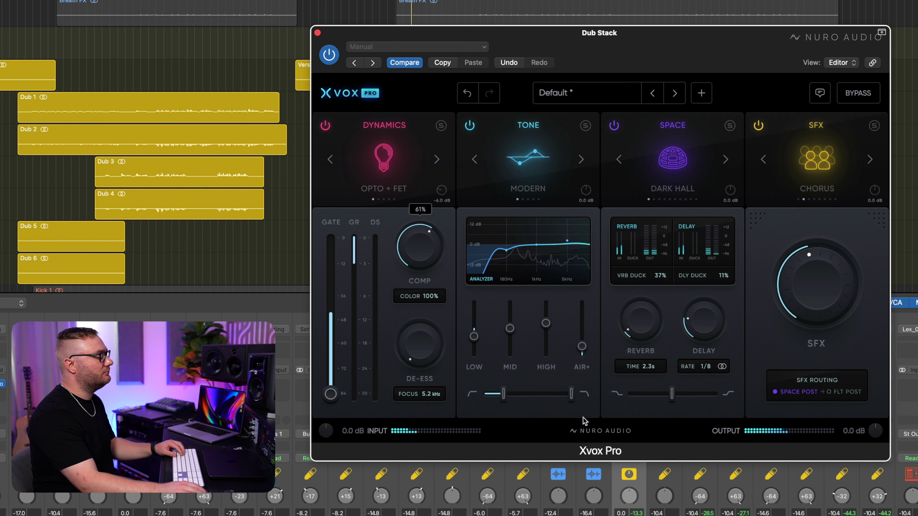
pyautogui.press('s')
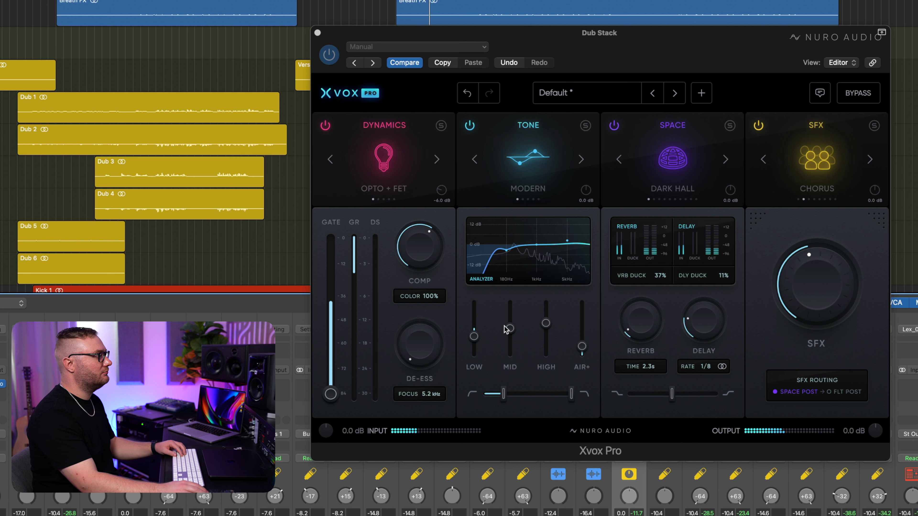
pyautogui.click(439, 199)
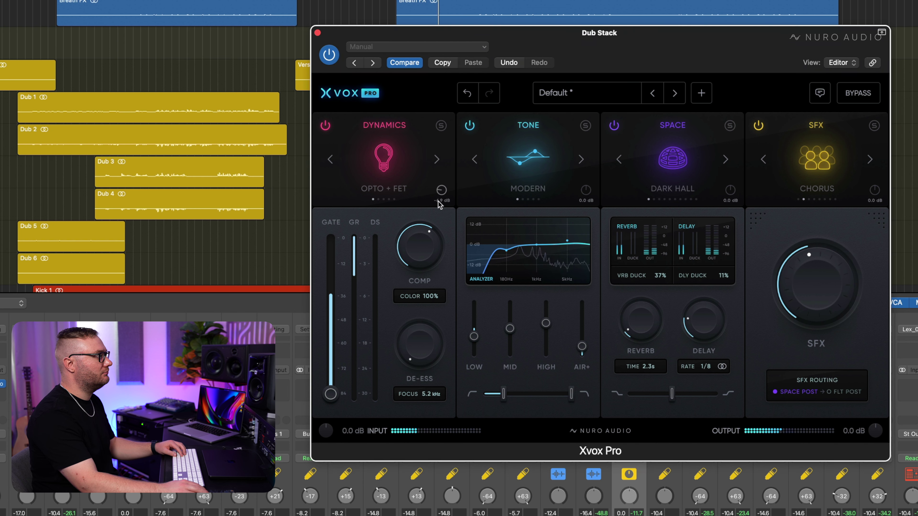
pyautogui.press('space')
pyautogui.press('space')
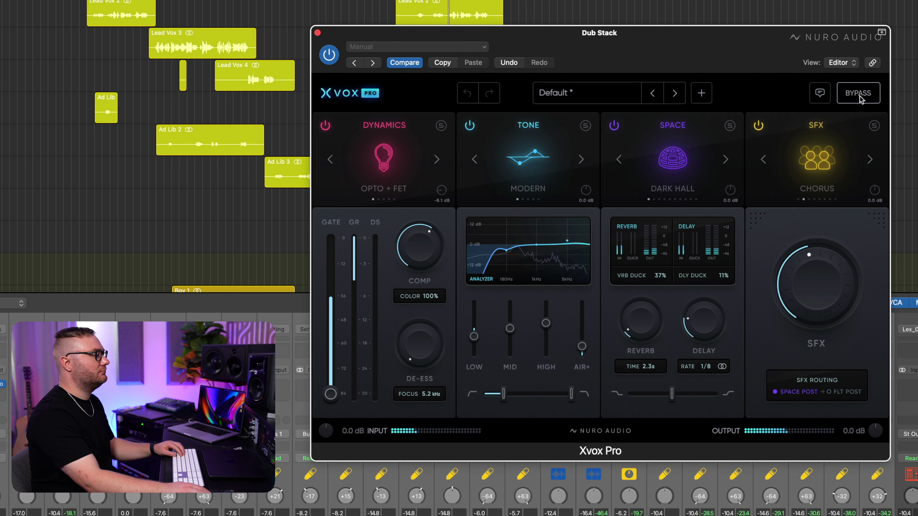
# Step: Compare the Dub Stack with Xvox Pro bypassed and active, and lower the stack's fader to -10.8 dB
pyautogui.click(859, 94)
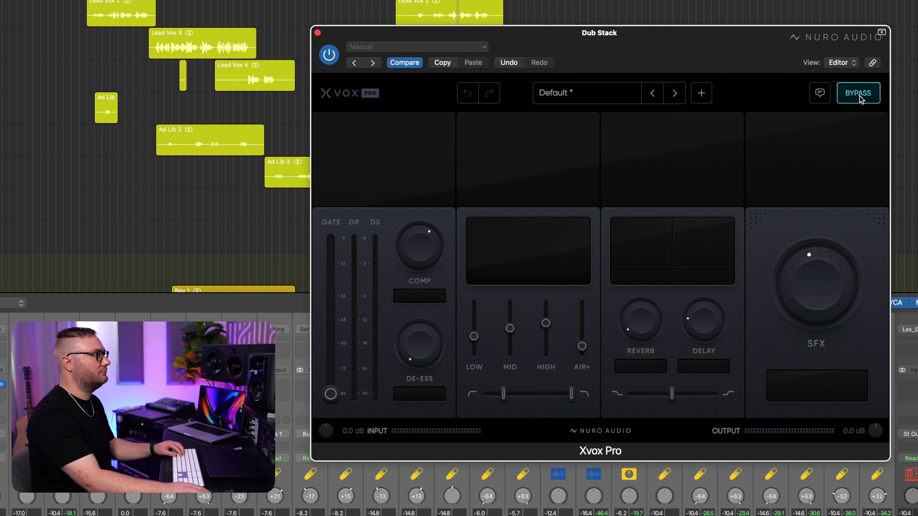
pyautogui.click(860, 97)
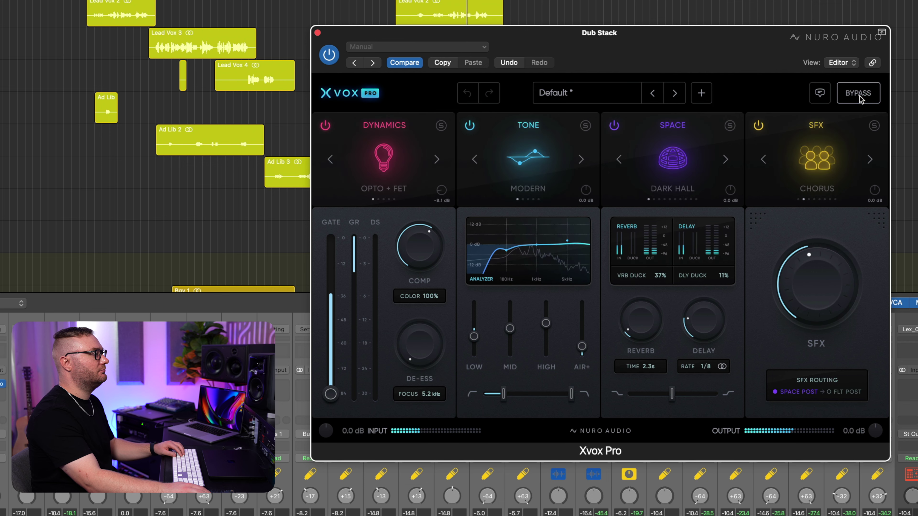
pyautogui.click(318, 33)
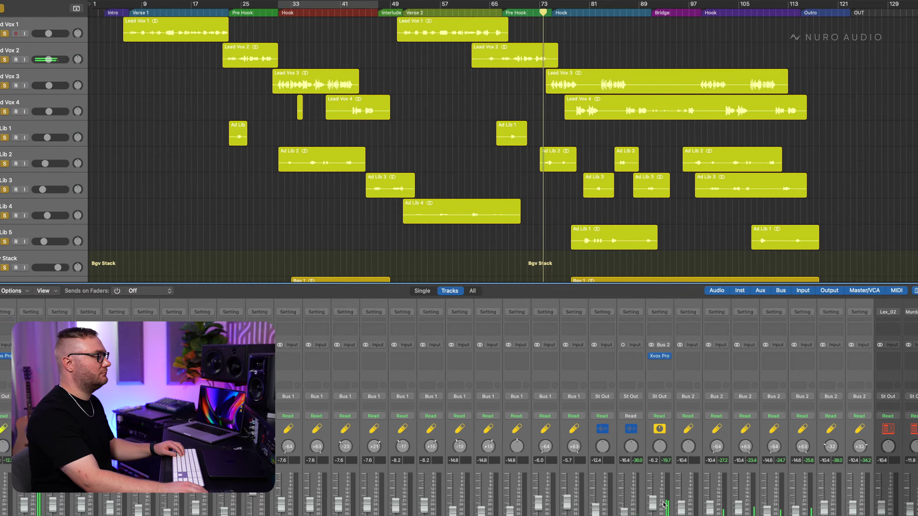
pyautogui.click(672, 464)
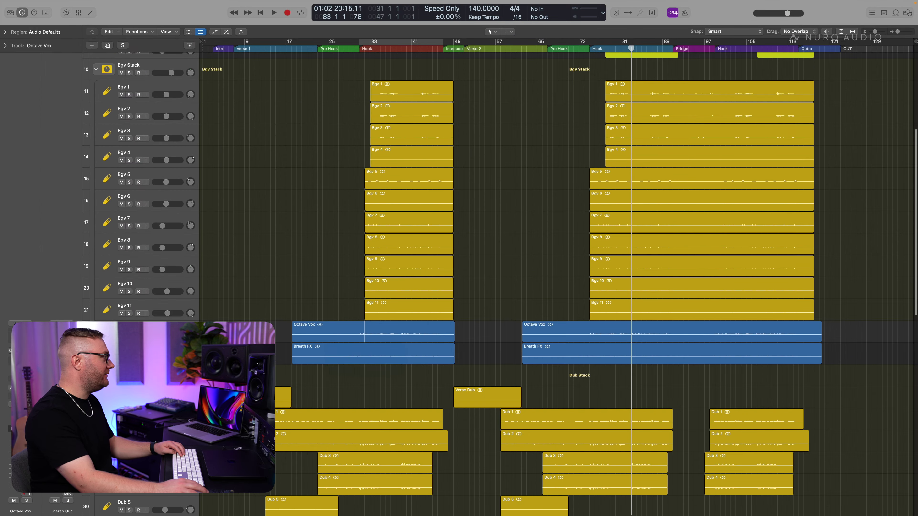
# Step: Select the Octave Vox track and set its Xvox Comp to the Smooth model with 63% compression
pyautogui.click(310, 341)
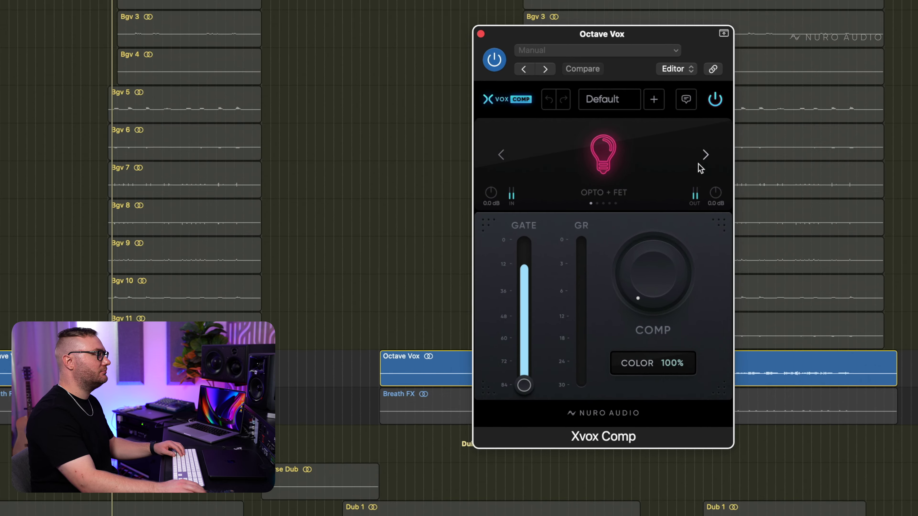
pyautogui.click(710, 207)
pyautogui.moveTo(671, 252); pyautogui.dragTo(673, 155)
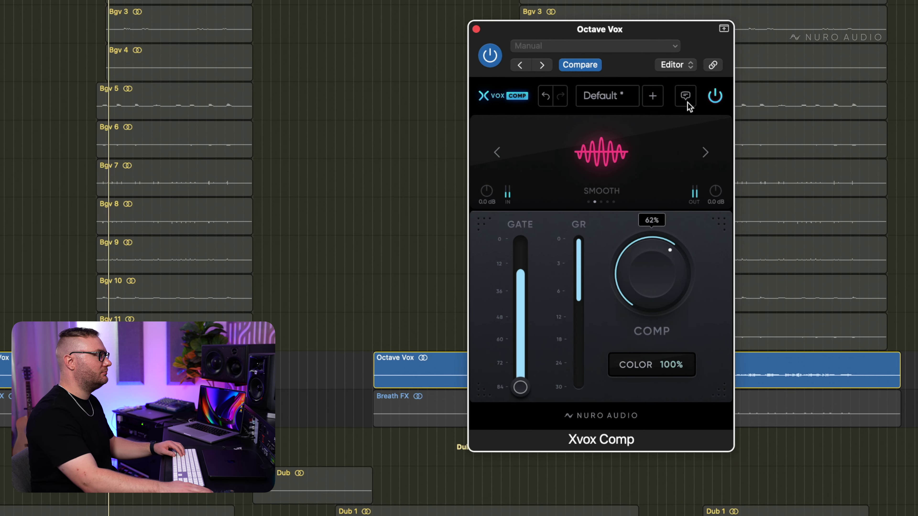
pyautogui.moveTo(646, 274)
pyautogui.mouseDown()
pyautogui.moveTo(642, 312)
pyautogui.moveTo(647, 277)
pyautogui.mouseUp()
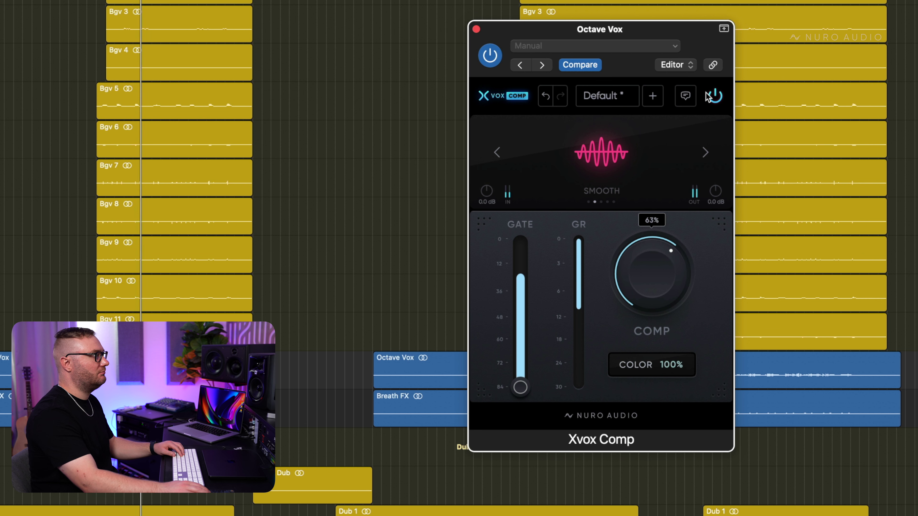
# Step: Compare Octave Vox with Xvox Comp bypassed and active, lower the compressor's output and raise the compression to 65%
pyautogui.click(714, 96)
pyautogui.click(715, 96)
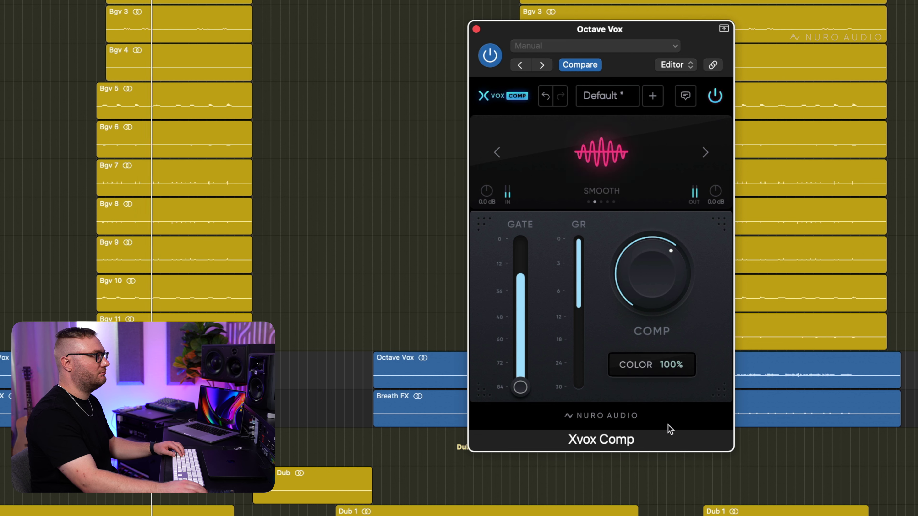
pyautogui.moveTo(715, 190); pyautogui.dragTo(713, 225)
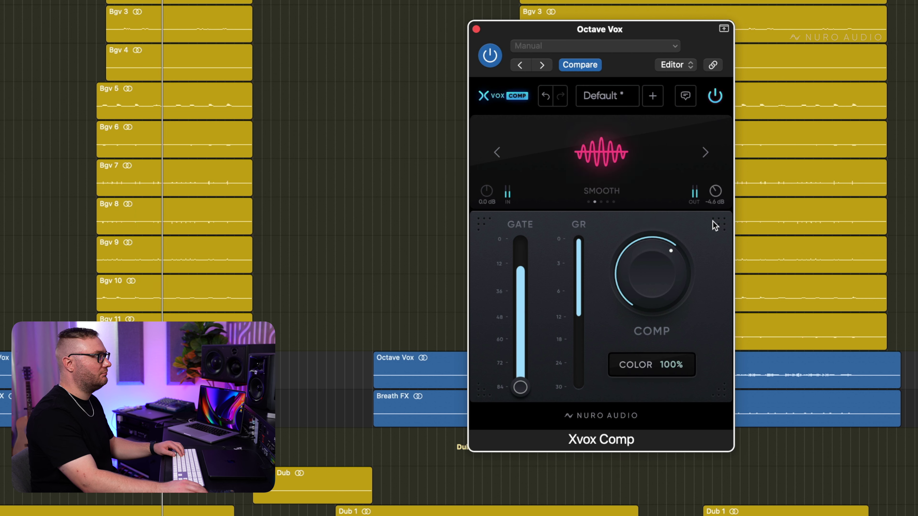
pyautogui.moveTo(670, 258)
pyautogui.mouseDown()
pyautogui.moveTo(672, 242)
pyautogui.moveTo(670, 264)
pyautogui.mouseUp()
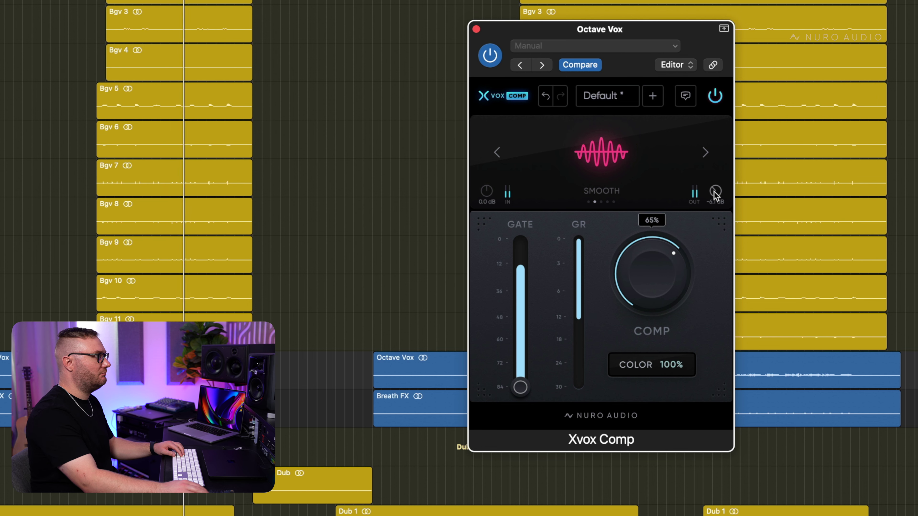
pyautogui.moveTo(713, 193); pyautogui.dragTo(713, 198)
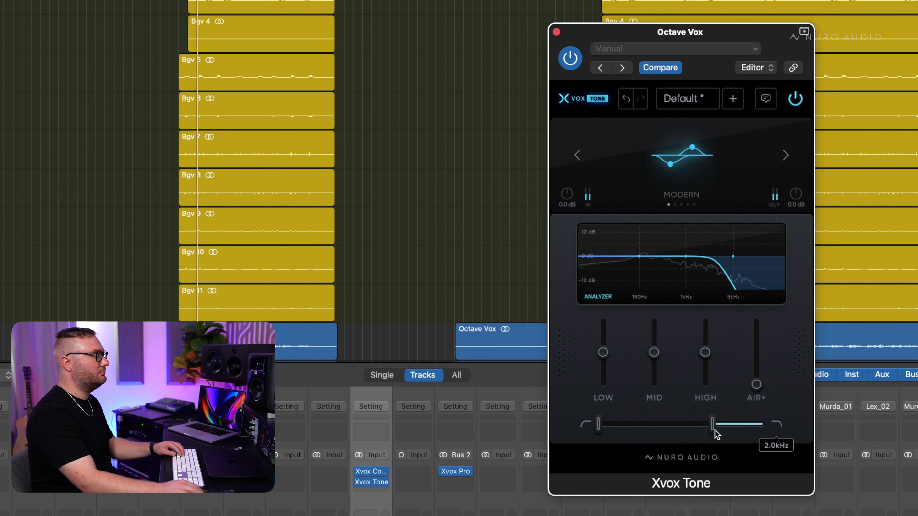
# Step: Low-pass the Octave Vox track at about 2 kHz with Xvox Tone
pyautogui.moveTo(715, 426); pyautogui.dragTo(716, 425)
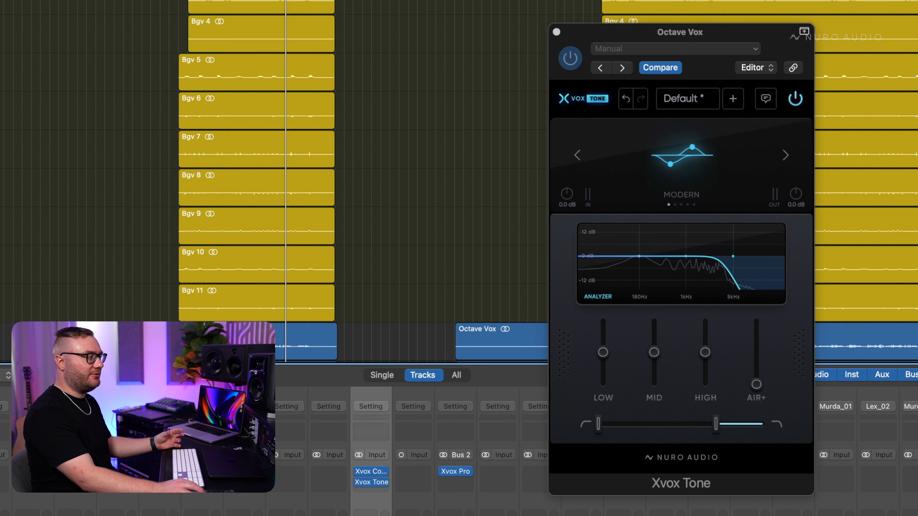
# Step: Lower the Octave Vox fader to -17.2 dB and compare the playing mix with the track muted and unmuted
pyautogui.press('m')
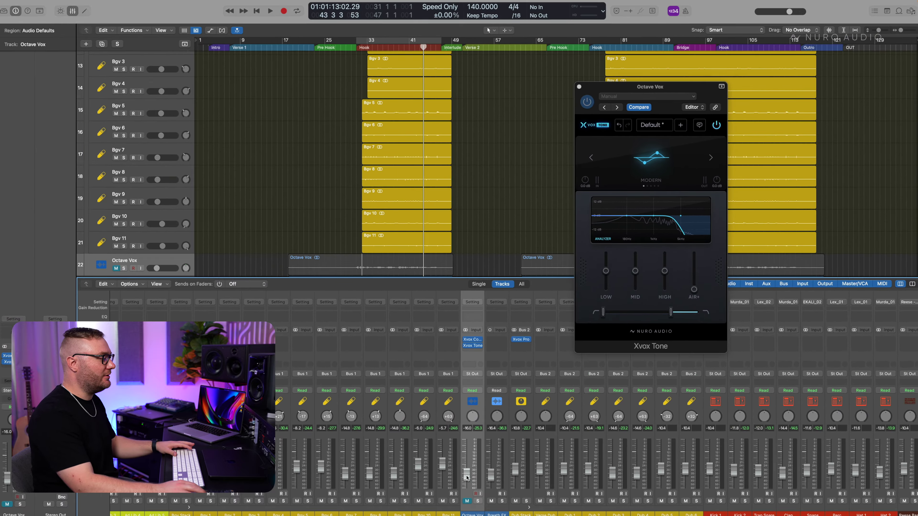
pyautogui.click(466, 501)
pyautogui.press('space')
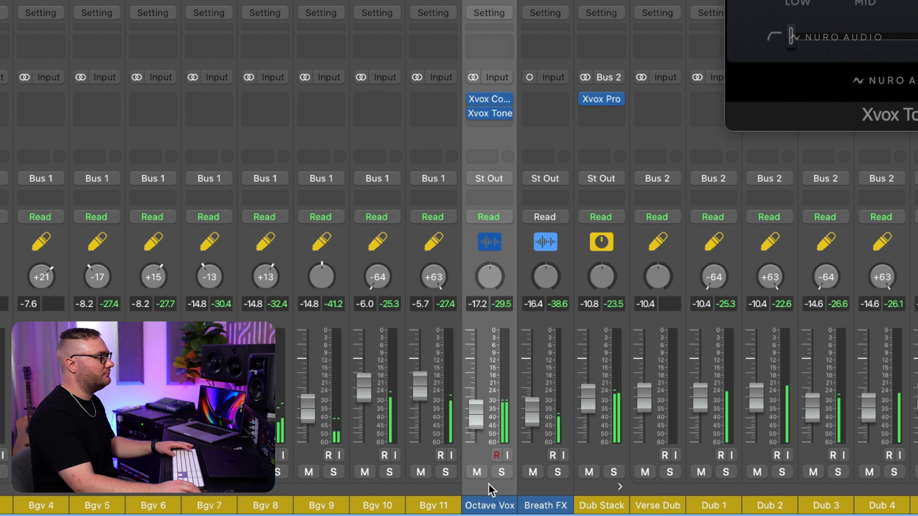
pyautogui.click(478, 473)
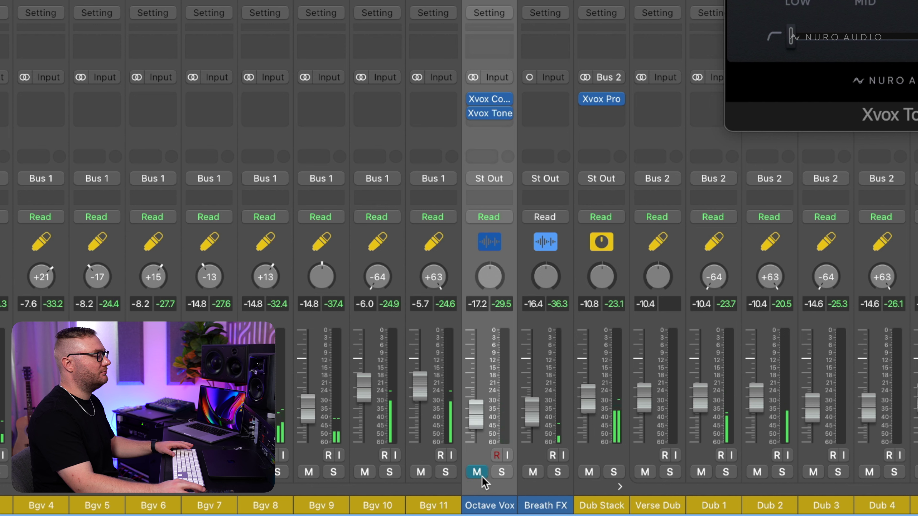
pyautogui.click(477, 473)
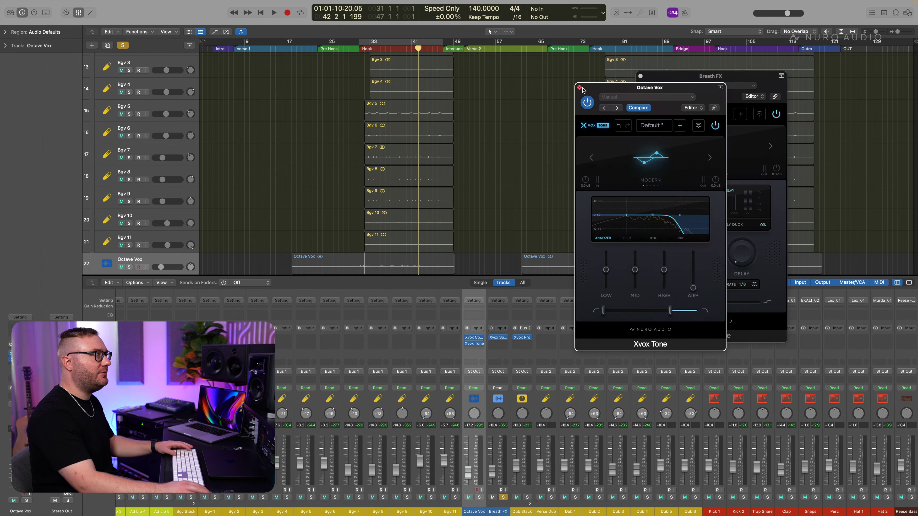
# Step: In the Breath FX track's Xvox Space, set the delay to about 100%, the dry level to -9.2 dB and the delay rate to 1/4
pyautogui.click(579, 87)
pyautogui.moveTo(688, 274); pyautogui.dragTo(688, 209)
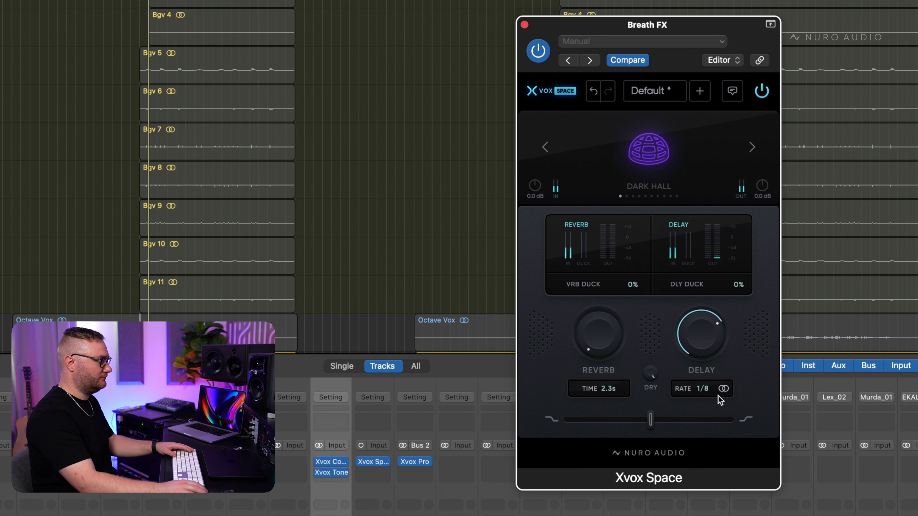
pyautogui.moveTo(702, 335); pyautogui.dragTo(718, 233)
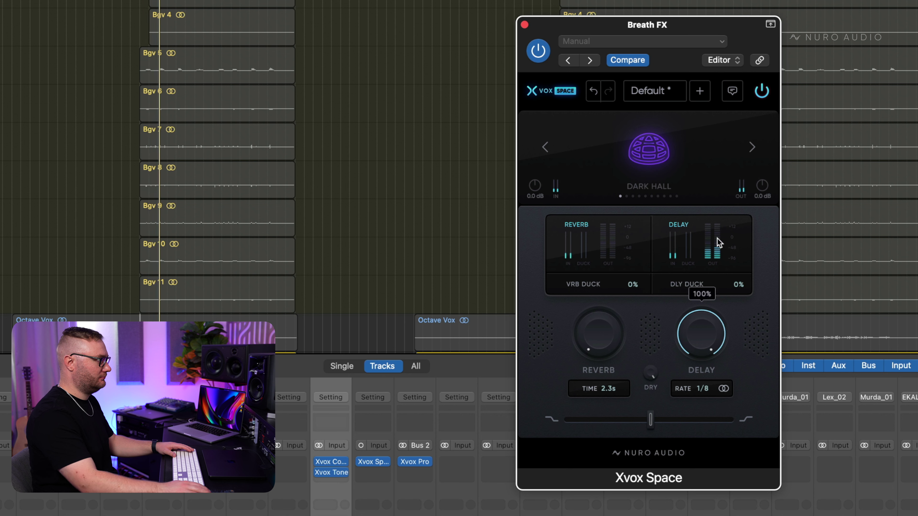
pyautogui.moveTo(652, 377)
pyautogui.mouseDown()
pyautogui.moveTo(653, 400)
pyautogui.moveTo(672, 406)
pyautogui.moveTo(655, 366)
pyautogui.mouseUp()
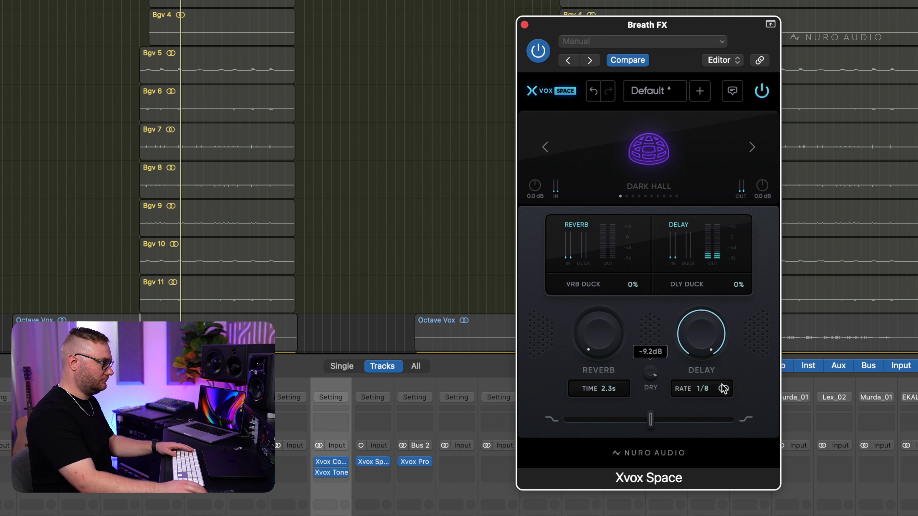
pyautogui.click(703, 391)
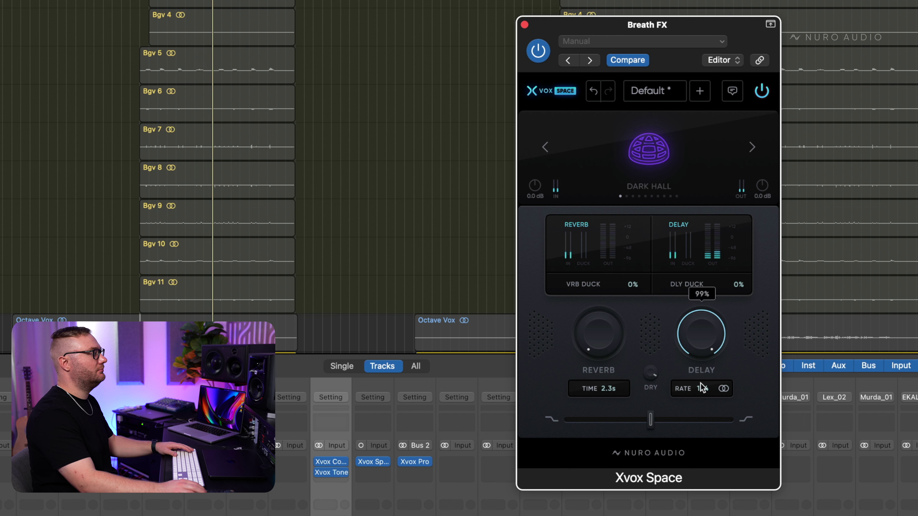
# Step: Switch the Breath FX's Xvox Space to Plate, shift its filter slightly toward high-pass and readjust the delay amount
pyautogui.moveTo(651, 421); pyautogui.dragTo(670, 425)
pyautogui.click(752, 146)
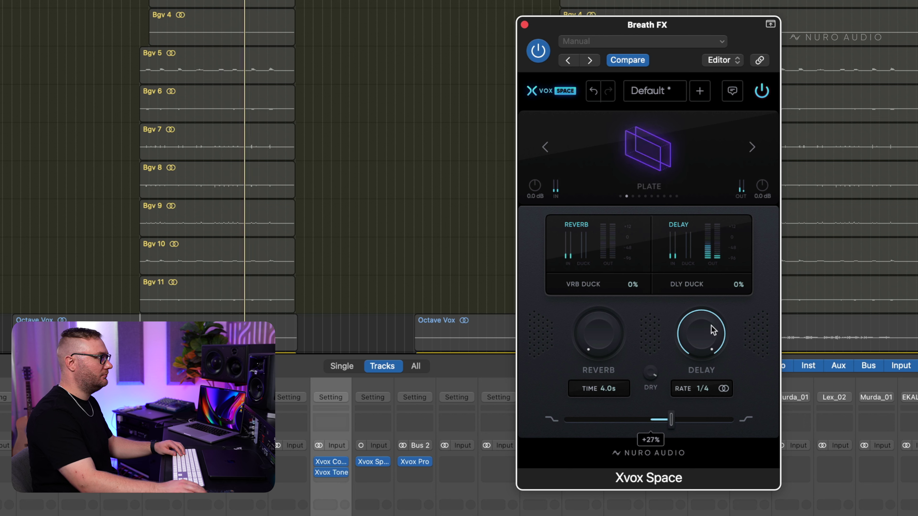
pyautogui.moveTo(671, 421); pyautogui.dragTo(661, 428)
pyautogui.moveTo(659, 357)
pyautogui.moveTo(696, 354); pyautogui.dragTo(699, 344)
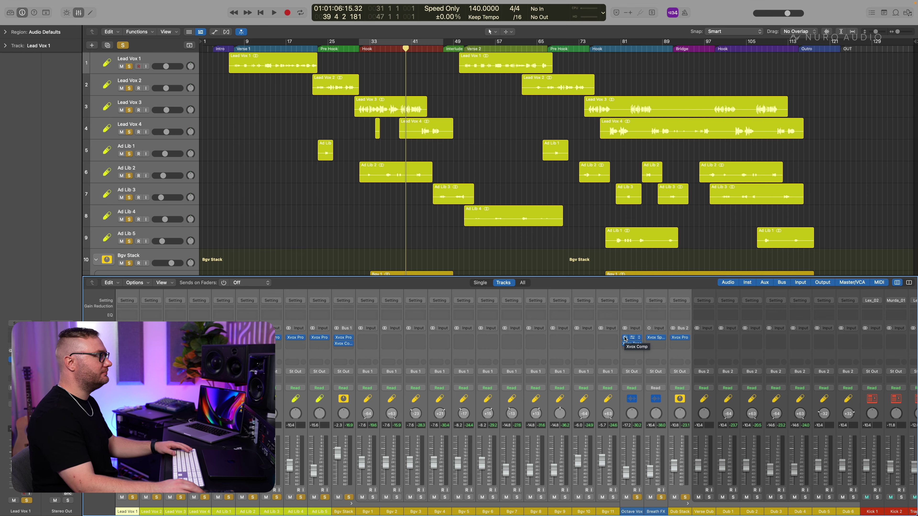
# Step: Play the soloed vocals and compare them with all vocal plug-ins bypassed and active
pyautogui.press('space')
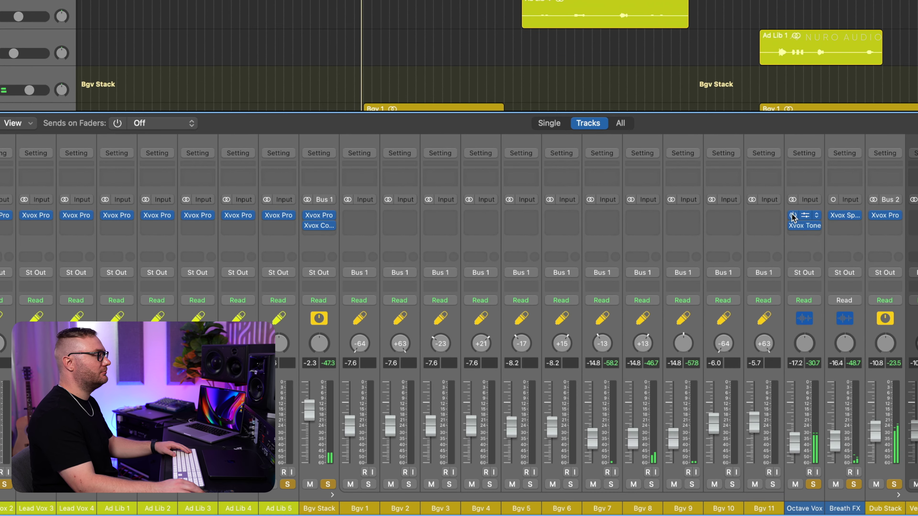
pyautogui.moveTo(625, 338); pyautogui.dragTo(625, 344)
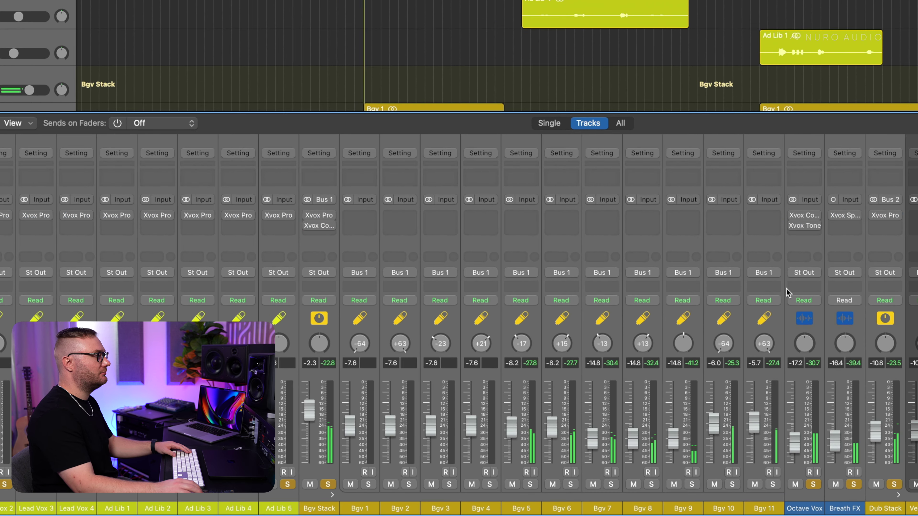
pyautogui.click(794, 216)
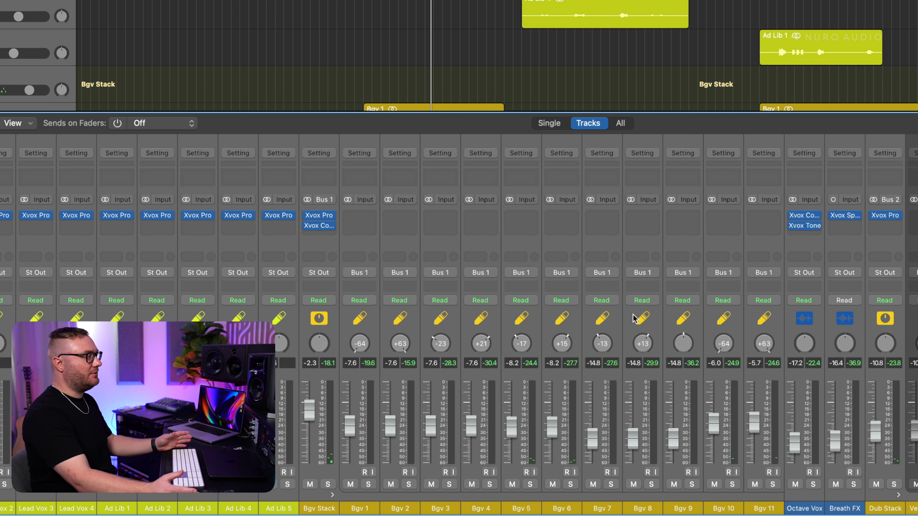
# Step: Play the full mix without solo and compare it with all vocal plug-ins bypassed and active
pyautogui.press('space')
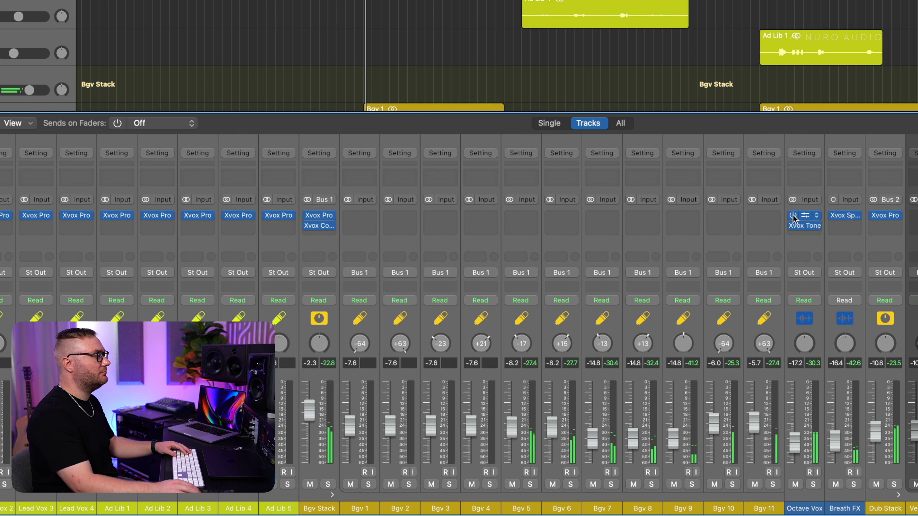
pyautogui.keyDown('alt'); pyautogui.click(794, 216); pyautogui.keyUp('alt')
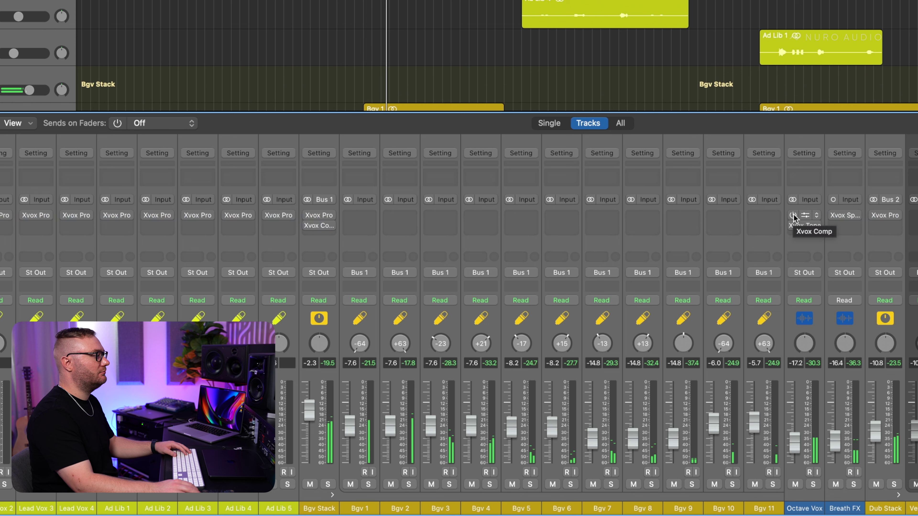
pyautogui.keyDown('alt'); pyautogui.click(793, 215); pyautogui.keyUp('alt')
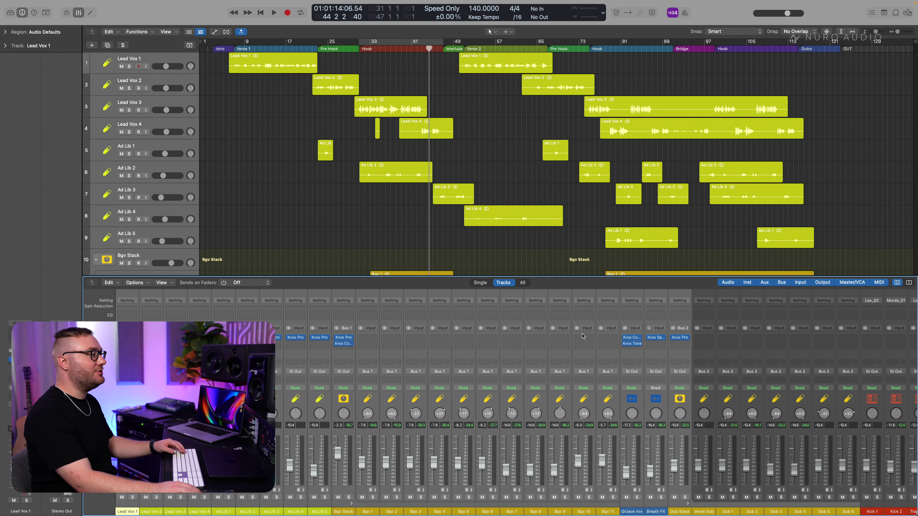
# Step: Hide the mixer, place the playhead at the start of the first Hook and select the Lead Vox 3 track
pyautogui.press('x')
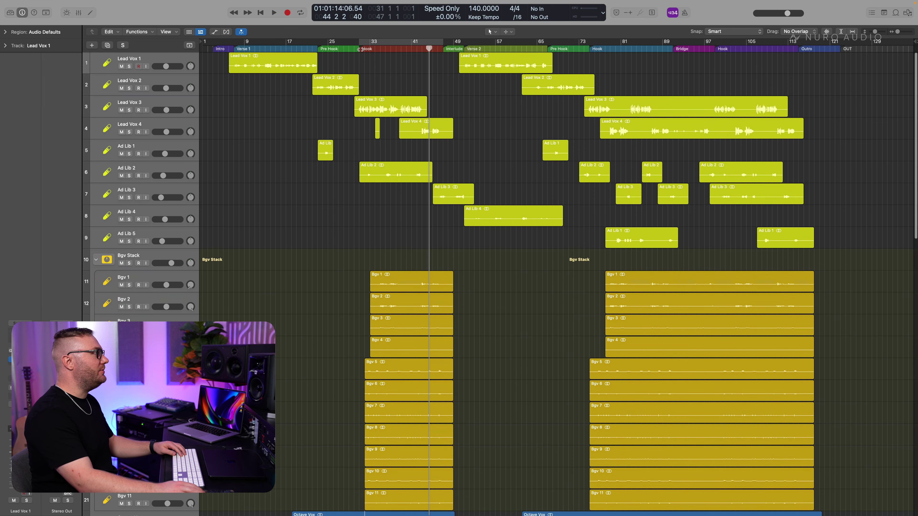
pyautogui.click(360, 50)
pyautogui.click(130, 105)
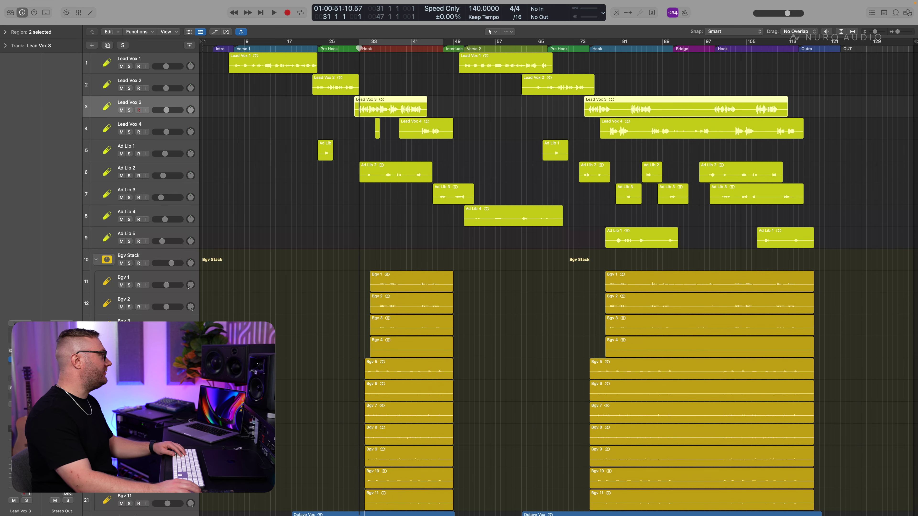
# Step: Open Lead Vox 3's Xvox Pro and set its reverb time to 2.2 s while playing the track soloed
pyautogui.click(21, 359)
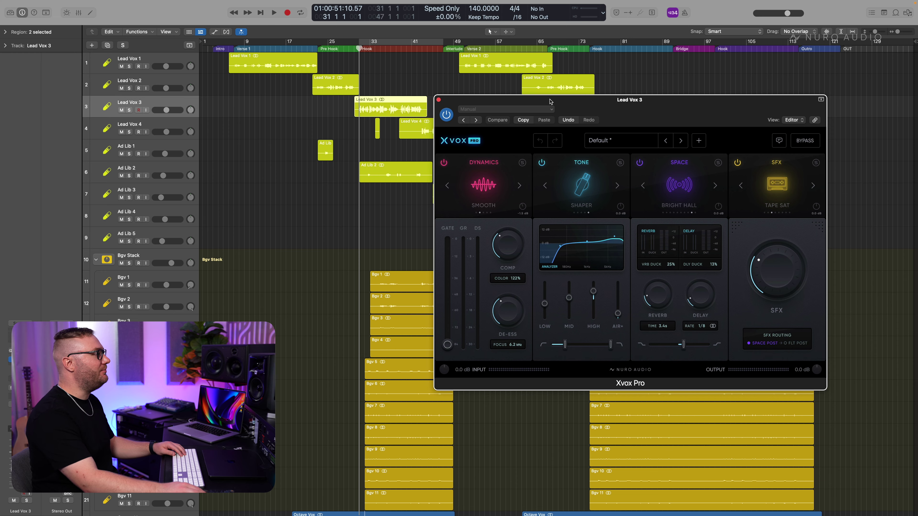
pyautogui.moveTo(550, 102); pyautogui.dragTo(559, 151)
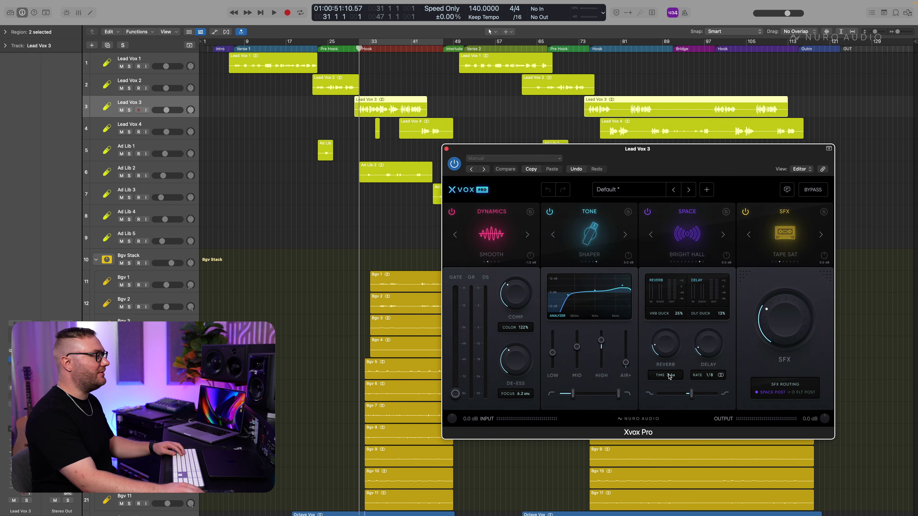
pyautogui.press('space')
pyautogui.press('s')
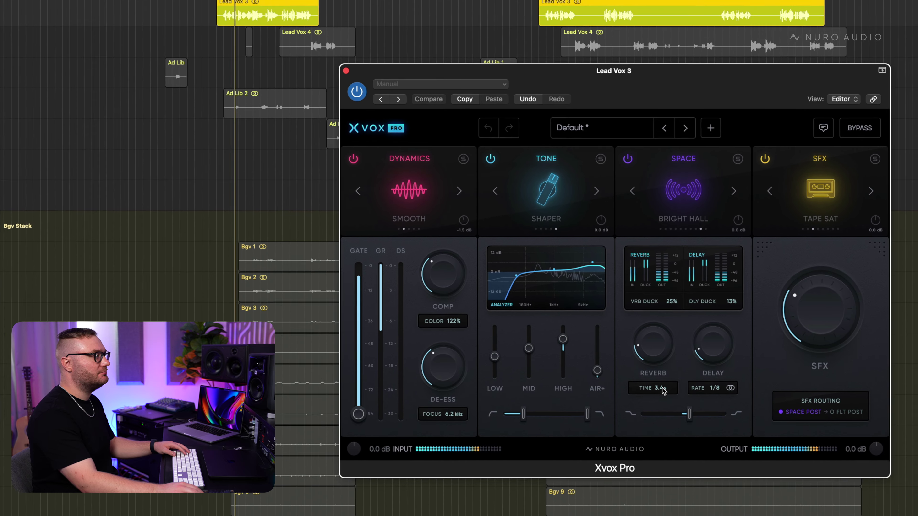
pyautogui.moveTo(663, 389); pyautogui.dragTo(654, 427)
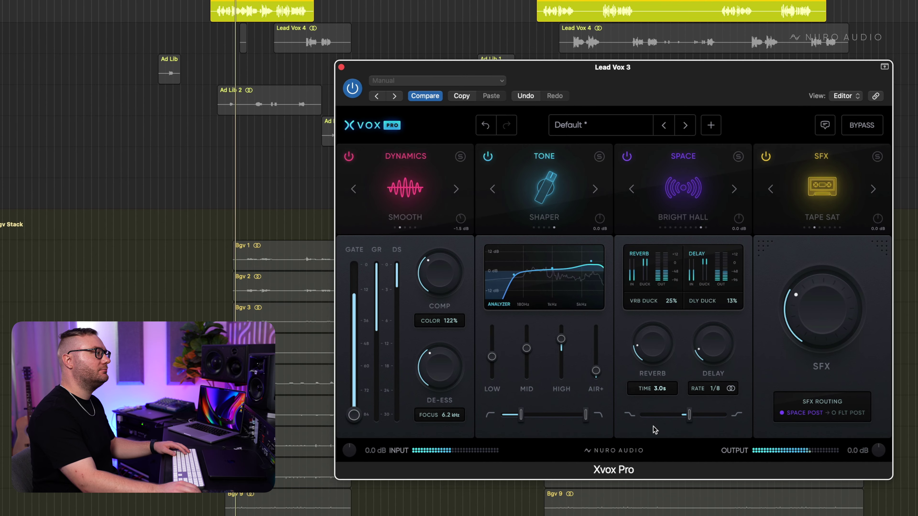
pyautogui.moveTo(646, 464); pyautogui.dragTo(627, 513)
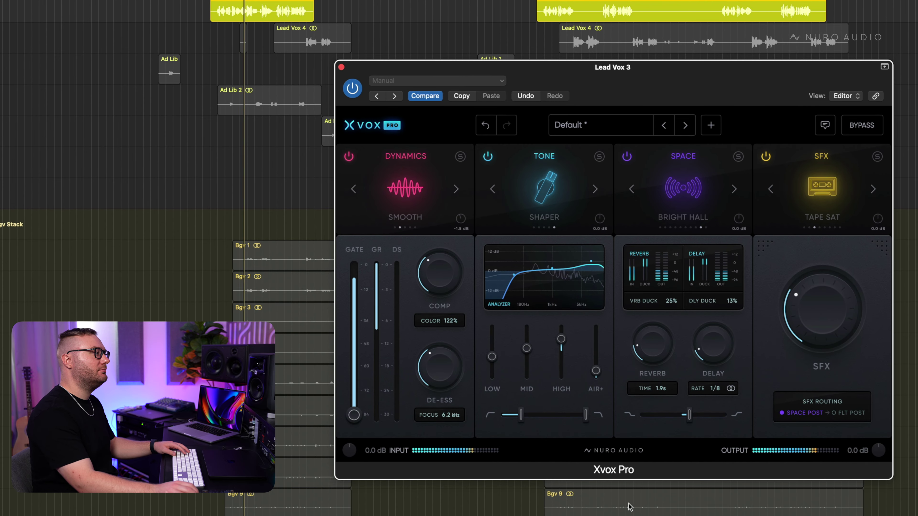
pyautogui.moveTo(659, 394); pyautogui.dragTo(667, 371)
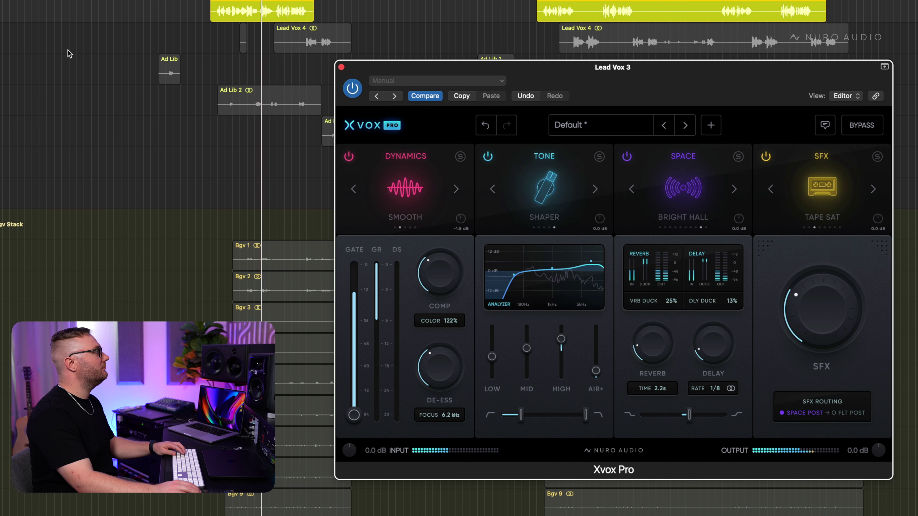
pyautogui.press('s')
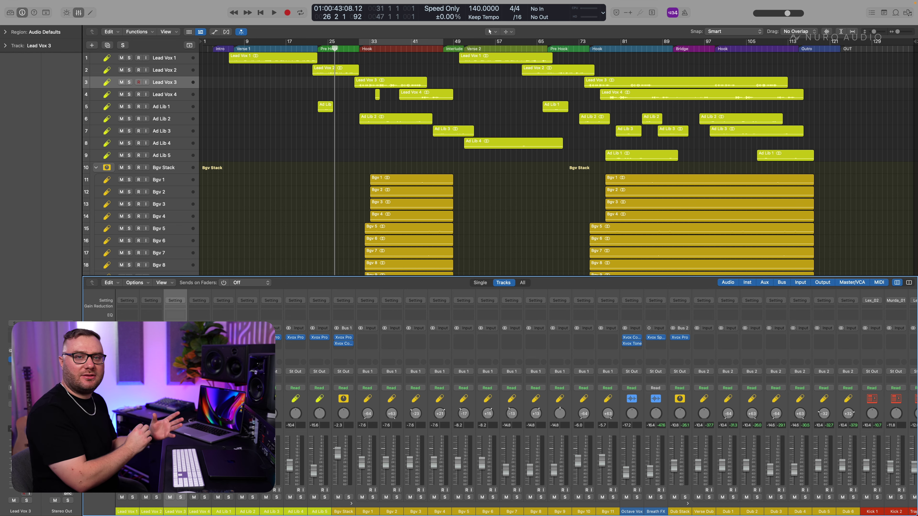
# Step: Hide the plug-in windows and the mixer to bring the instrumental tracks into view
pyautogui.press('v')
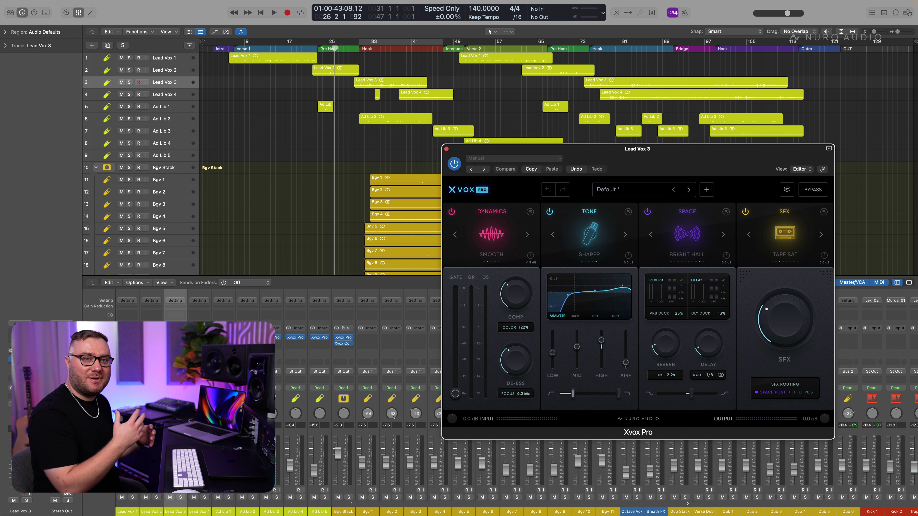
pyautogui.press('v')
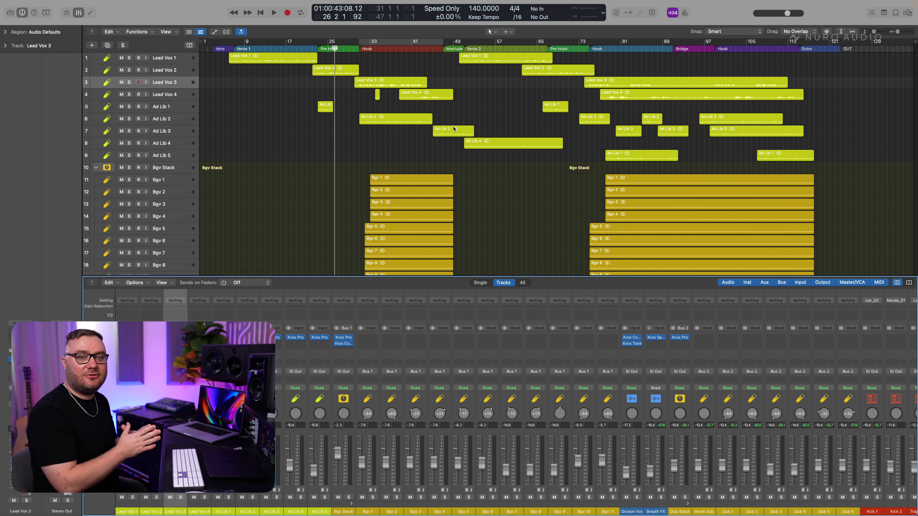
pyautogui.press('x')
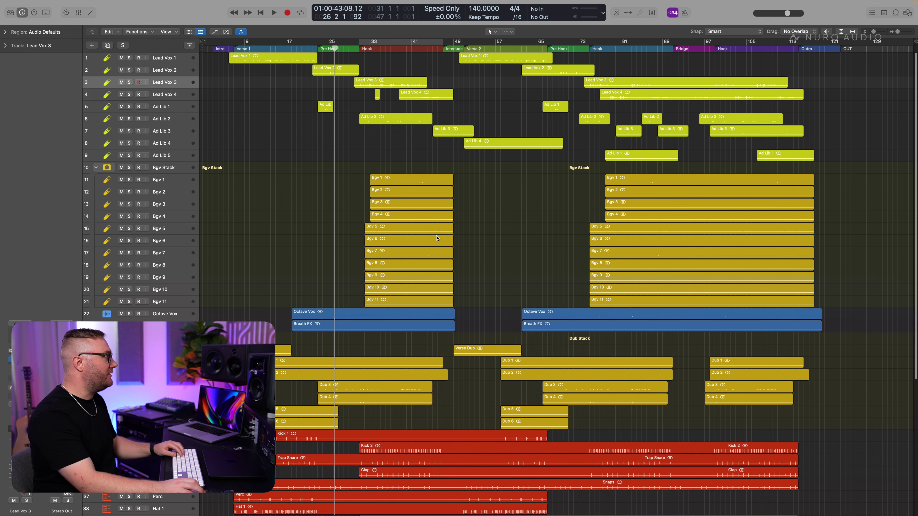
pyautogui.scroll(-5, 453, 214)
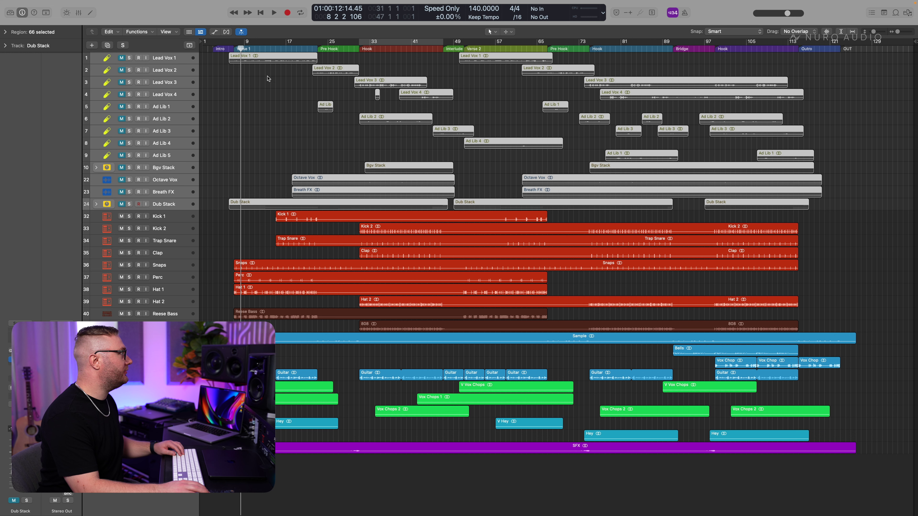
# Step: Play the instrumental with the vocals muted from the start of Verse 1 and from the first Hook
pyautogui.click(233, 50)
pyautogui.press('space')
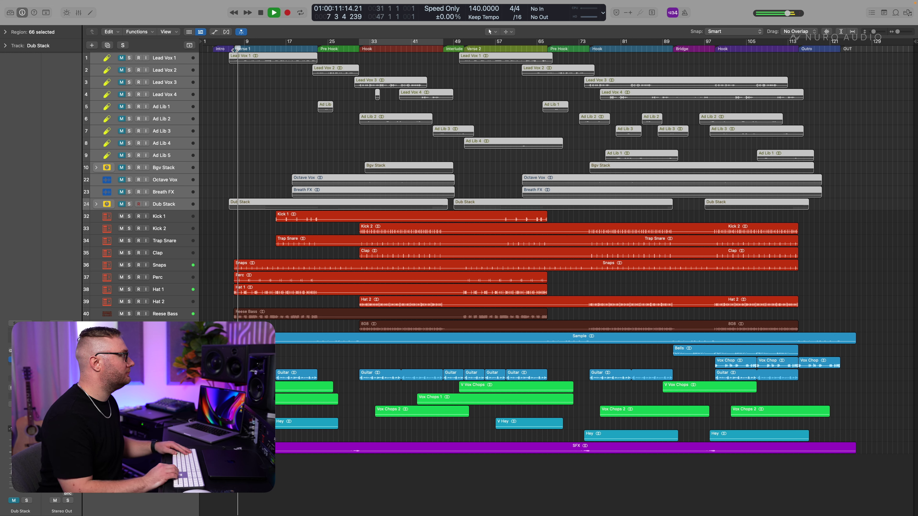
pyautogui.click(360, 49)
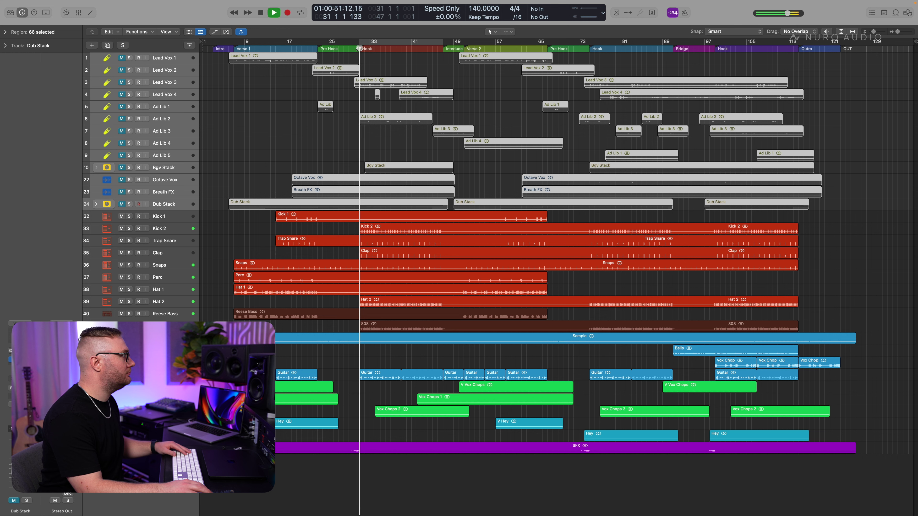
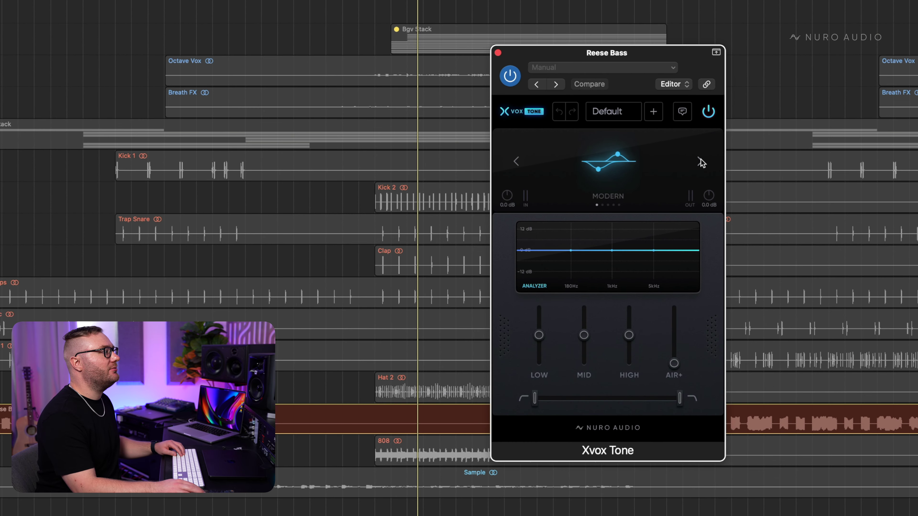
# Step: Switch the Reese Bass's Xvox Tone to Clear, raise its low cut filter slightly and reduce the low band
pyautogui.click(699, 160)
pyautogui.moveTo(535, 399); pyautogui.dragTo(539, 407)
pyautogui.moveTo(538, 342); pyautogui.dragTo(538, 352)
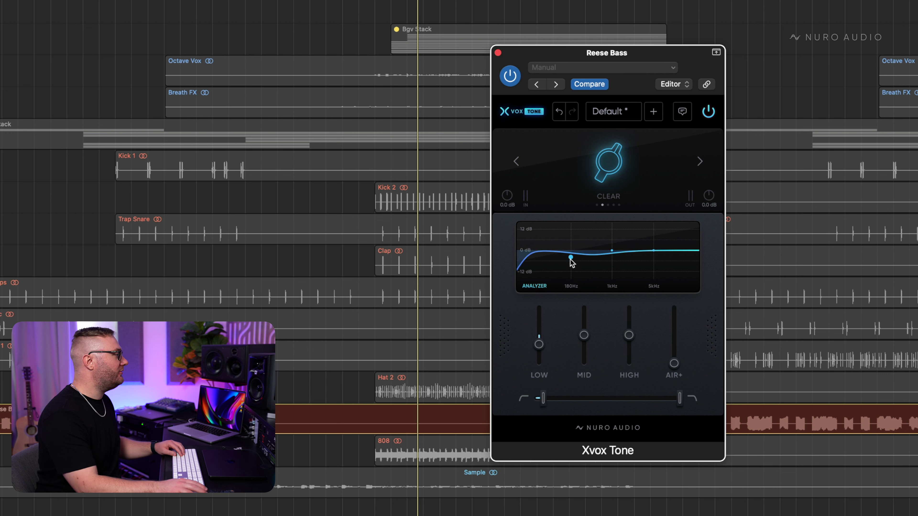
# Step: Compare the Reese Bass with Xvox Tone bypassed and active, and move its low band lower in frequency and level
pyautogui.press('space')
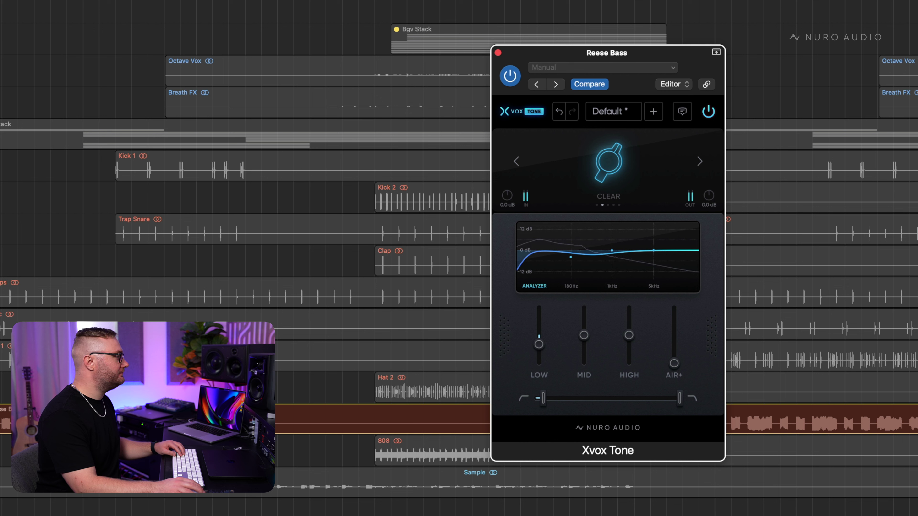
pyautogui.click(709, 113)
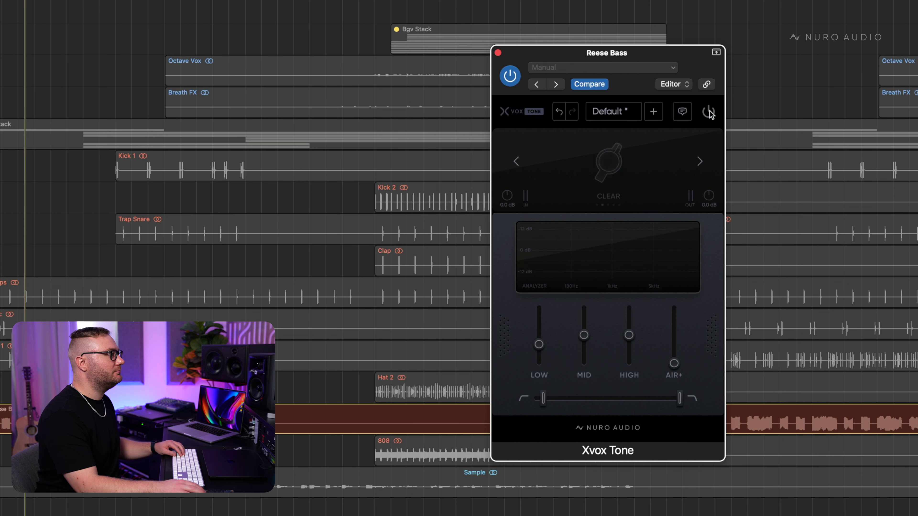
pyautogui.click(709, 113)
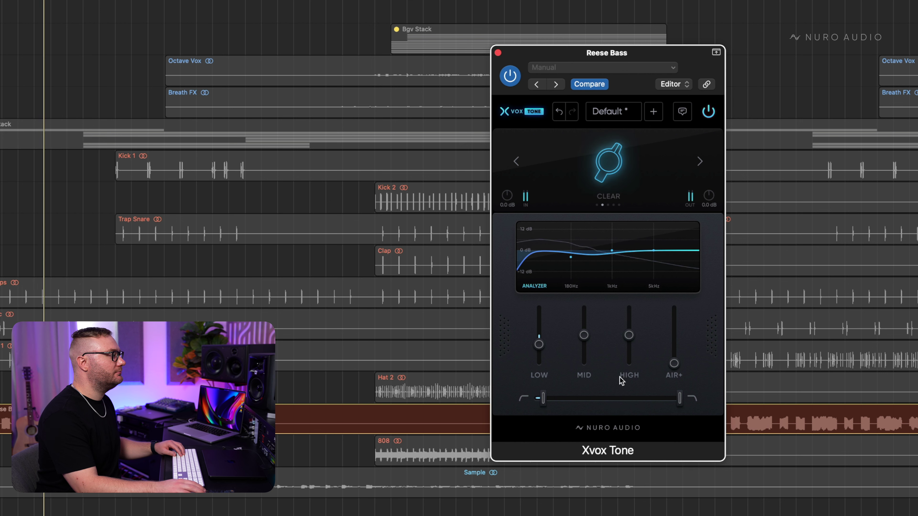
pyautogui.moveTo(570, 257)
pyautogui.mouseDown()
pyautogui.moveTo(569, 270)
pyautogui.moveTo(554, 266)
pyautogui.moveTo(561, 263)
pyautogui.mouseUp()
pyautogui.moveTo(560, 261); pyautogui.dragTo(561, 263)
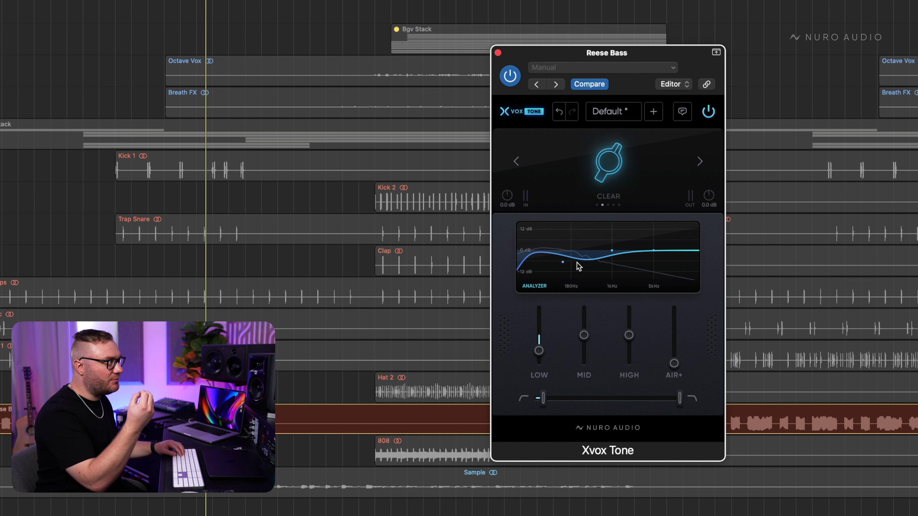
# Step: Solo the 808 along with the Reese Bass and play them, jumping to the start of the first 808 region
pyautogui.click(368, 454)
pyautogui.click(373, 453)
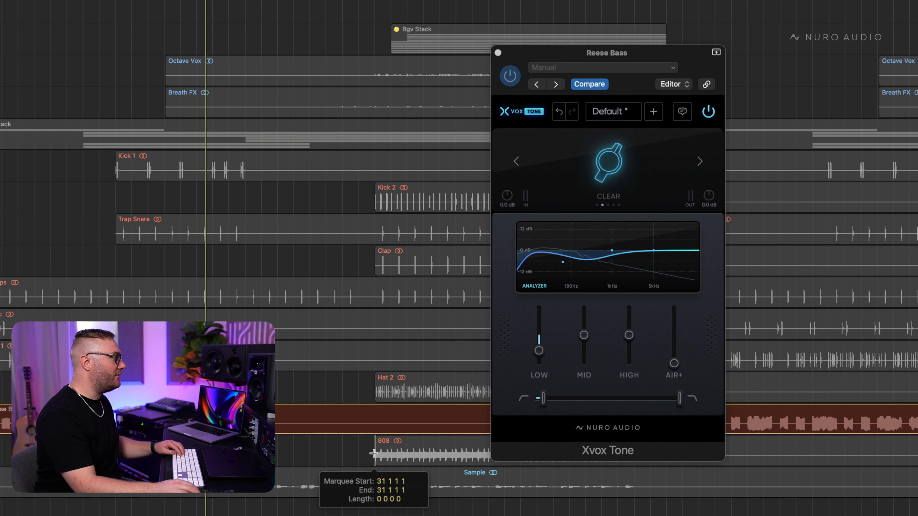
pyautogui.press('s')
pyautogui.press('space')
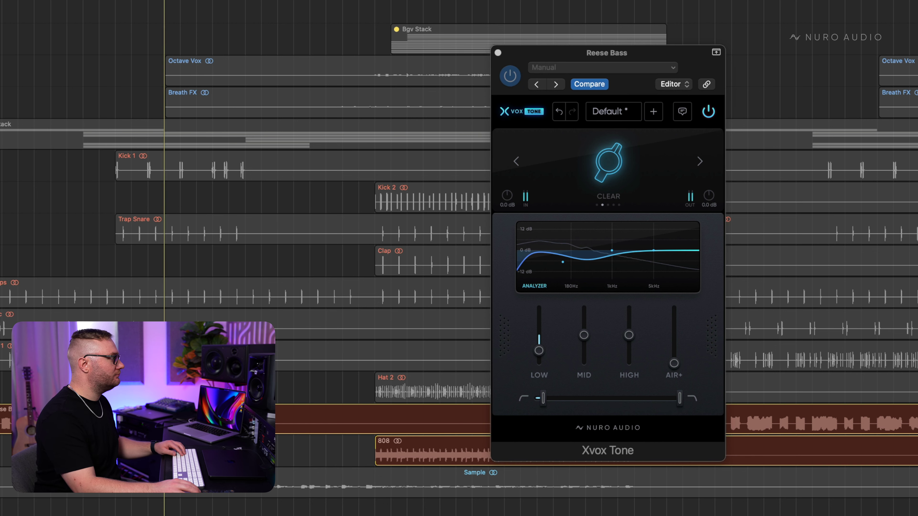
pyautogui.click(373, 459)
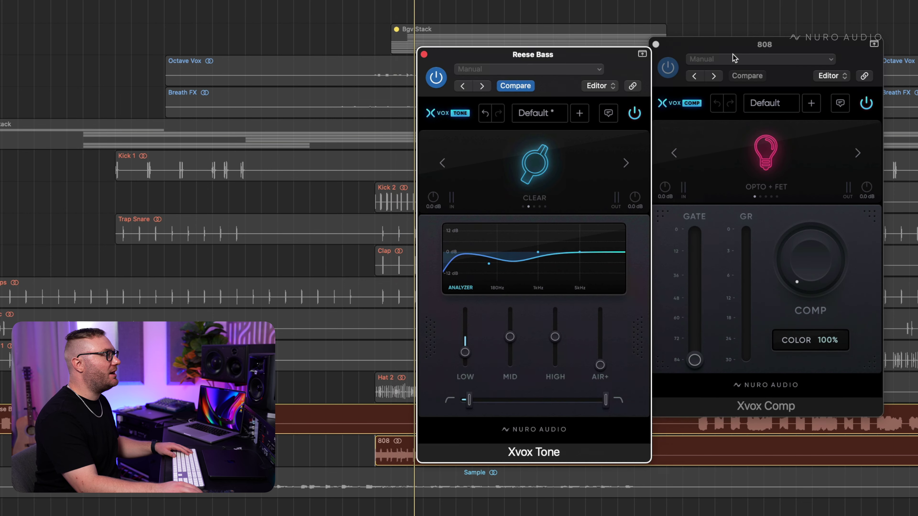
# Step: Switch the 808's Xvox Comp to Vox Bus and set its compression to about 9%
pyautogui.moveTo(760, 47); pyautogui.dragTo(754, 54)
pyautogui.click(849, 160)
pyautogui.click(850, 160)
pyautogui.click(849, 159)
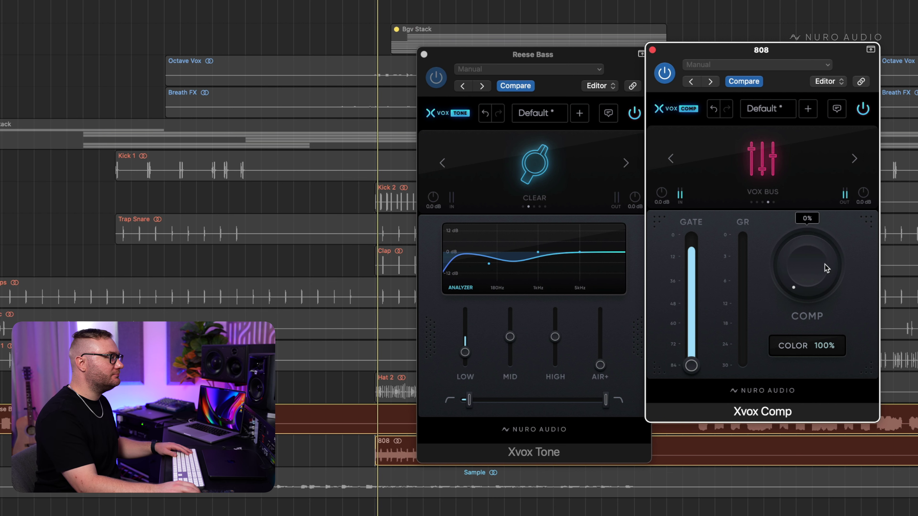
pyautogui.moveTo(824, 265); pyautogui.dragTo(826, 221)
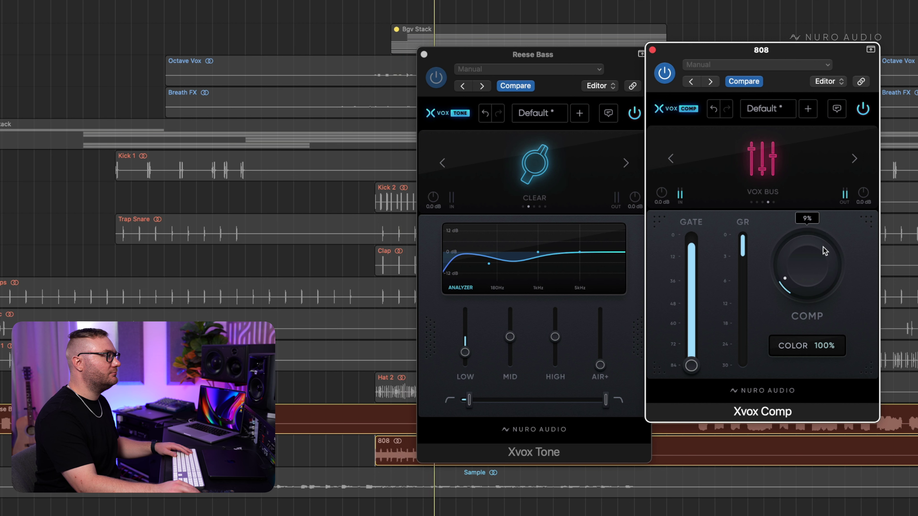
# Step: Compare the 808 with Xvox Comp bypassed and active, and play the soloed Reese Bass and 808 once more
pyautogui.click(864, 109)
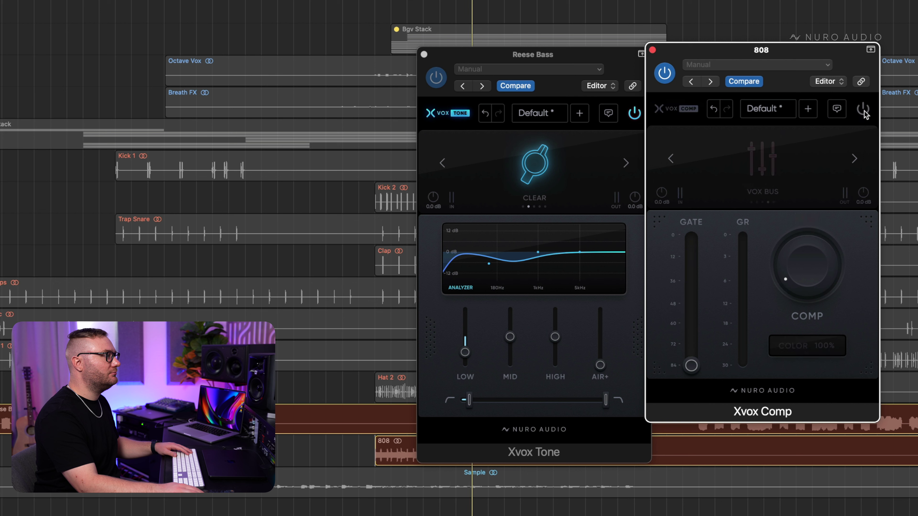
pyautogui.click(863, 110)
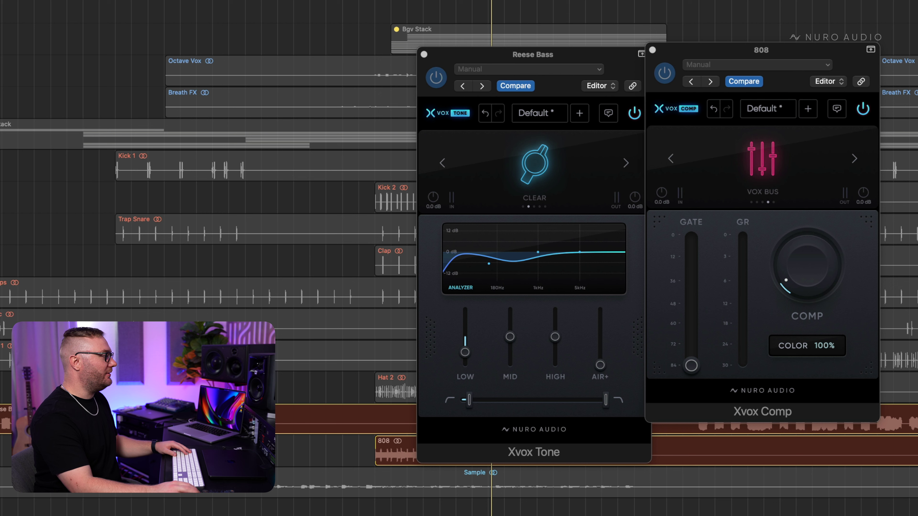
pyautogui.press('space')
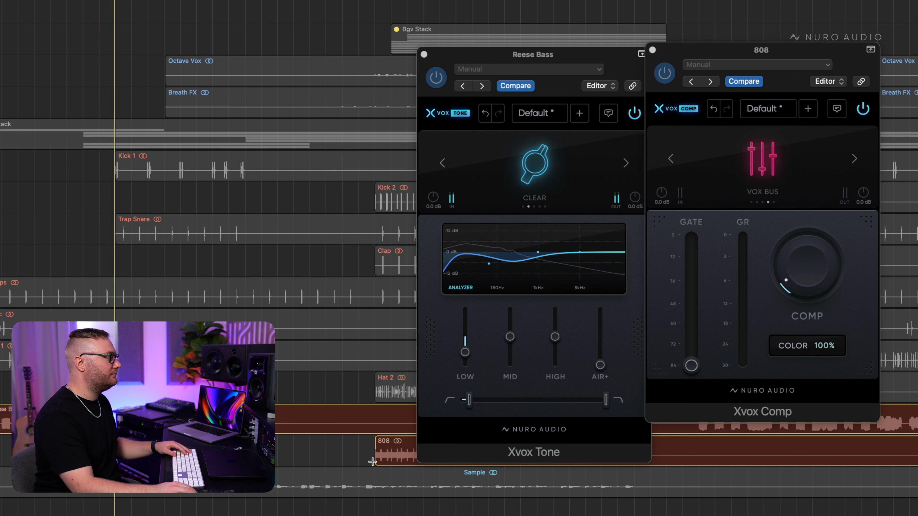
pyautogui.click(373, 462)
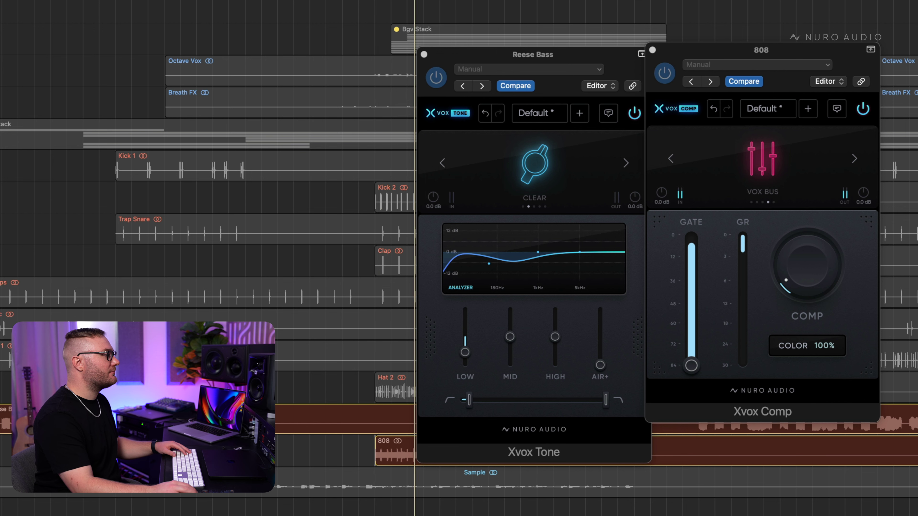
pyautogui.press('space')
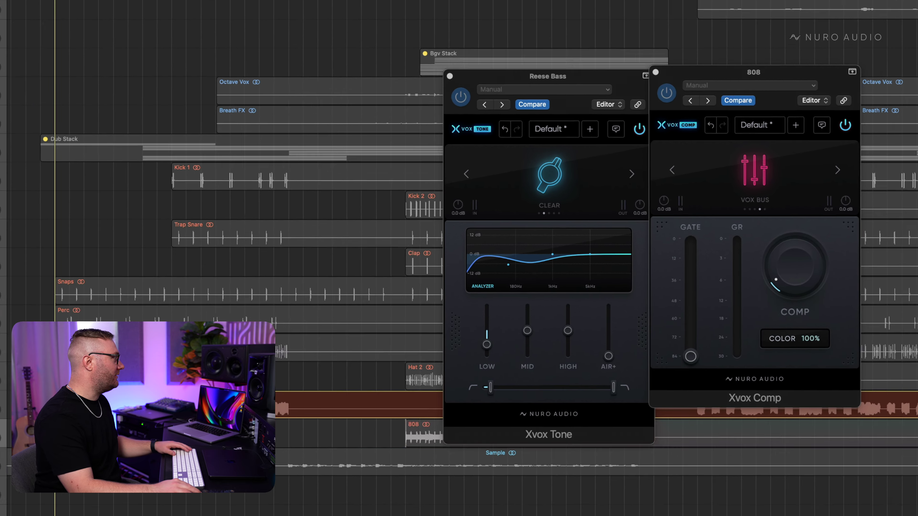
# Step: Clear the bass solos and play the full instrumental from the first Hook and from the start of Verse 1
pyautogui.hotkey('ctrl', 's')
pyautogui.press('space')
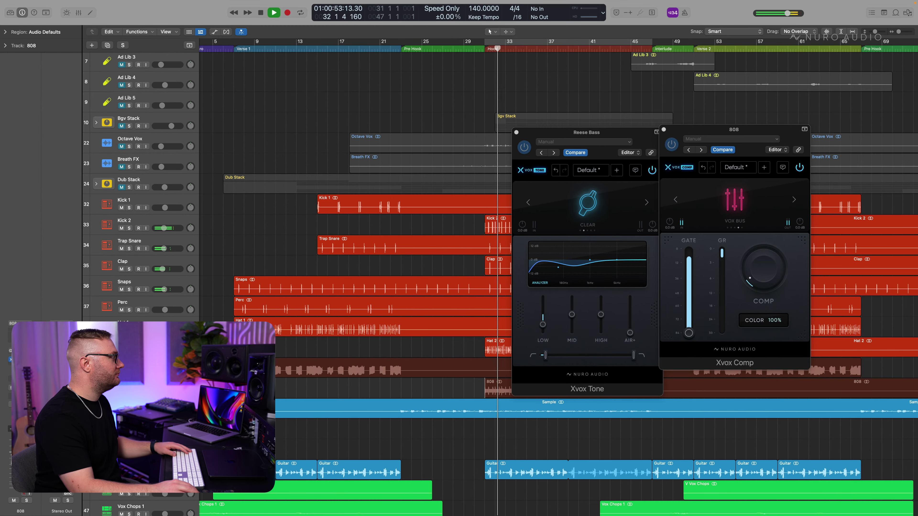
pyautogui.press('space')
pyautogui.keyDown('super'); pyautogui.click(234, 369); pyautogui.keyUp('super')
pyautogui.press('space')
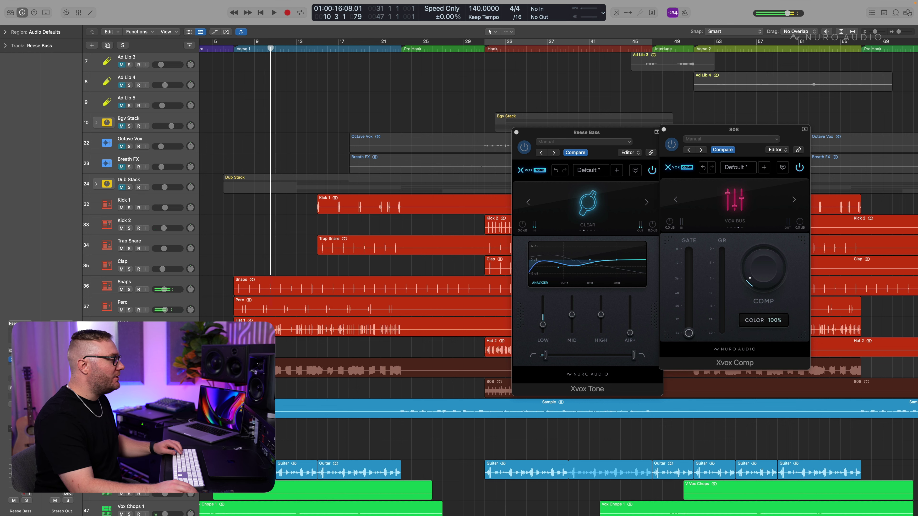
pyautogui.press('x')
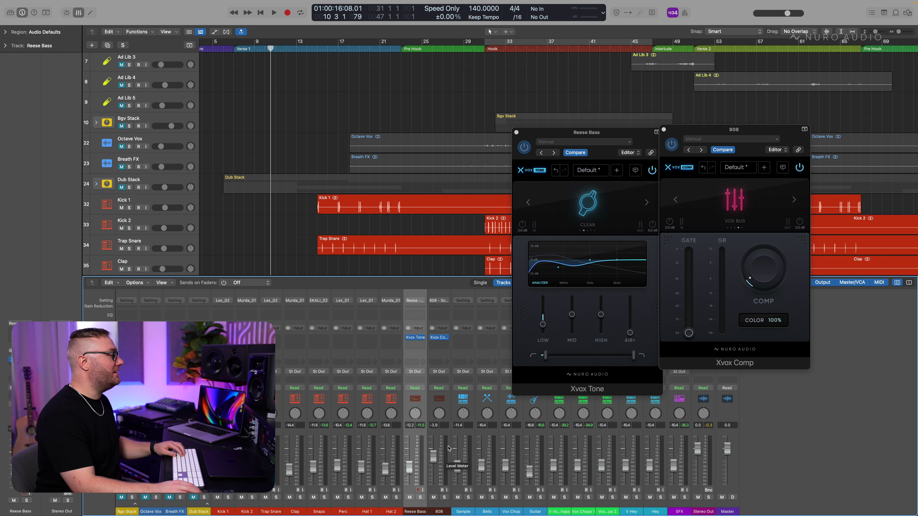
pyautogui.press('x')
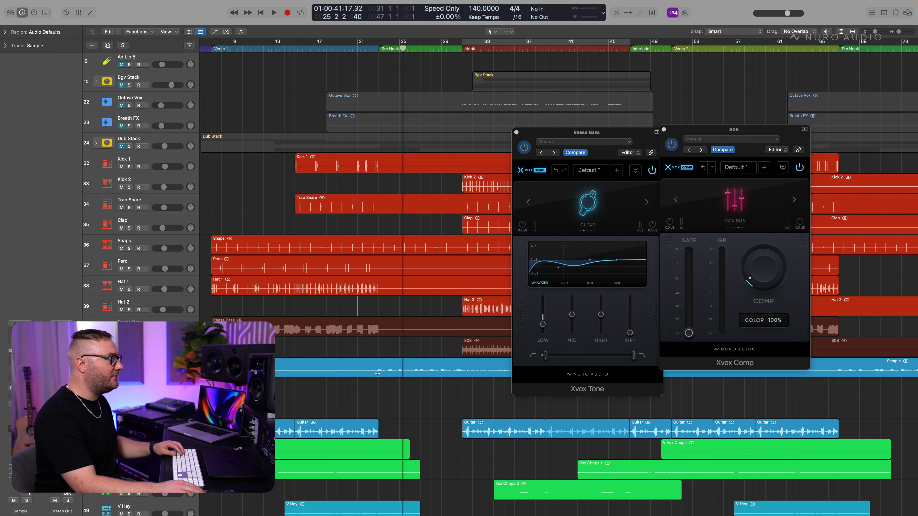
# Step: Separate both Pre Hook sections of the Sample track into their own regions and close the Reese Bass and 808 plug-in windows
pyautogui.moveTo(378, 370); pyautogui.dragTo(459, 369)
pyautogui.click(434, 374)
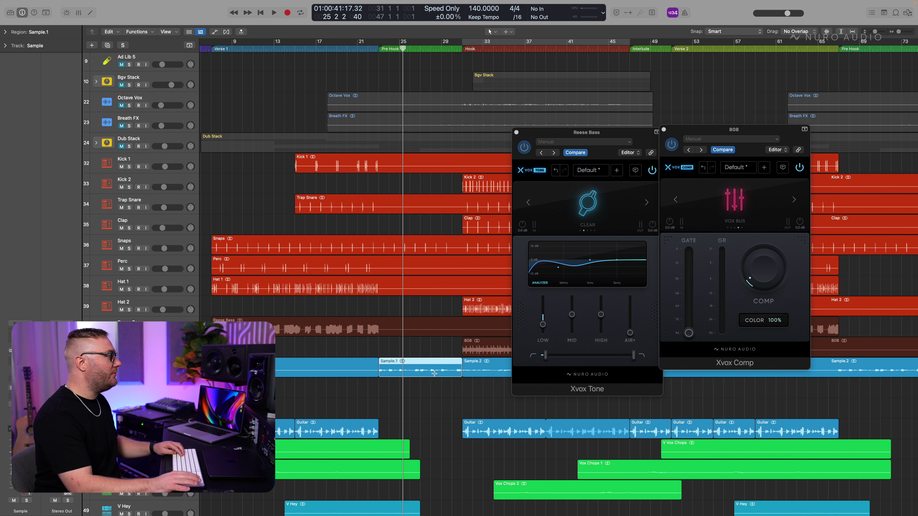
pyautogui.press('super+Left')
pyautogui.press('super+Left')
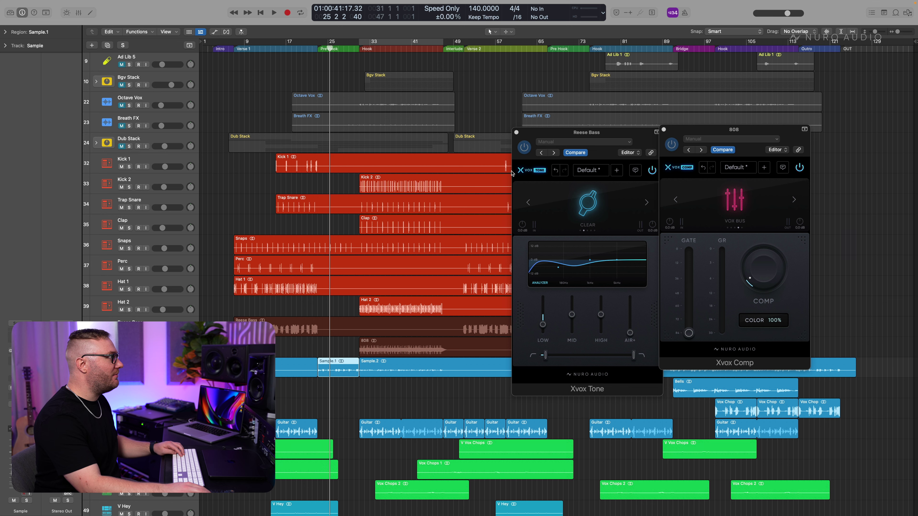
pyautogui.click(516, 133)
pyautogui.click(664, 129)
pyautogui.click(577, 369)
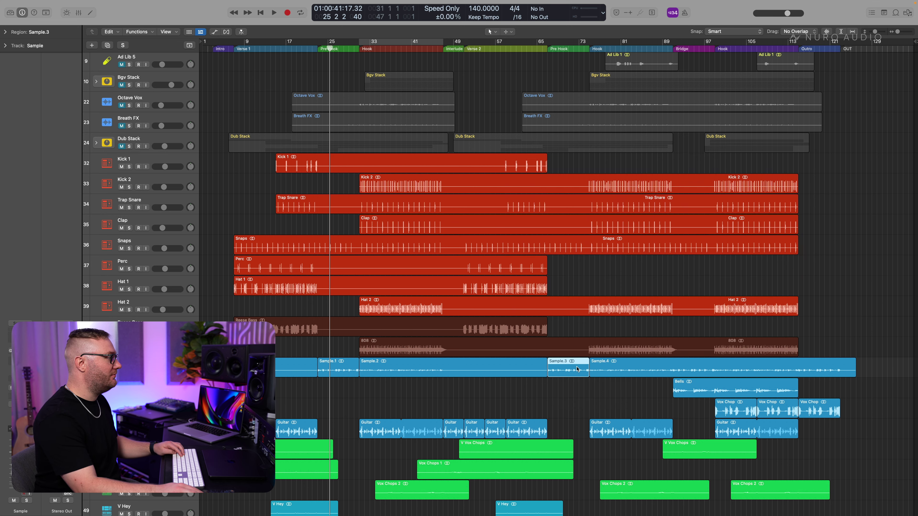
# Step: Split out the Bridge section of the Sample track and move the Pre Hook and Bridge pieces to a Sample + Bass track
pyautogui.moveTo(674, 368); pyautogui.dragTo(708, 368)
pyautogui.click(693, 368)
pyautogui.moveTo(707, 367); pyautogui.dragTo(680, 389)
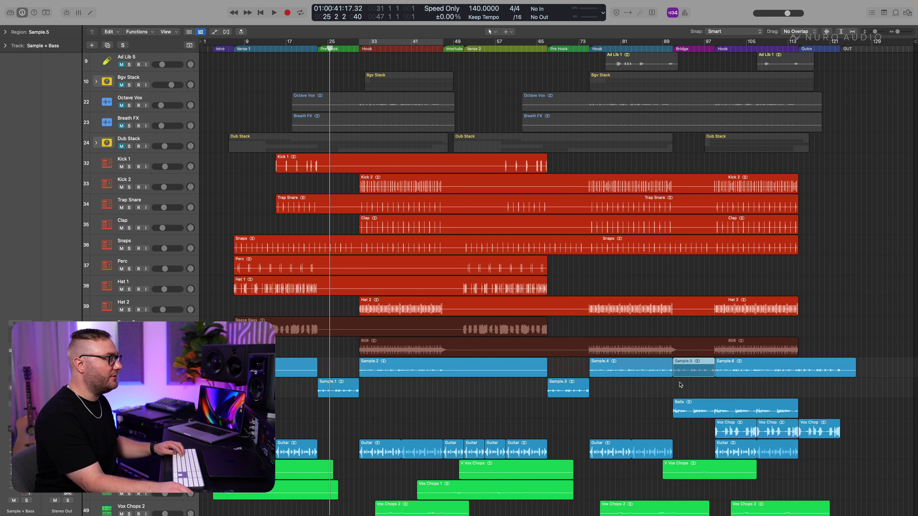
# Step: Solo the Sample + Bass track and boost its low end in Channel EQ by 8.1 dB at 69 Hz
pyautogui.click(309, 391)
pyautogui.press('space')
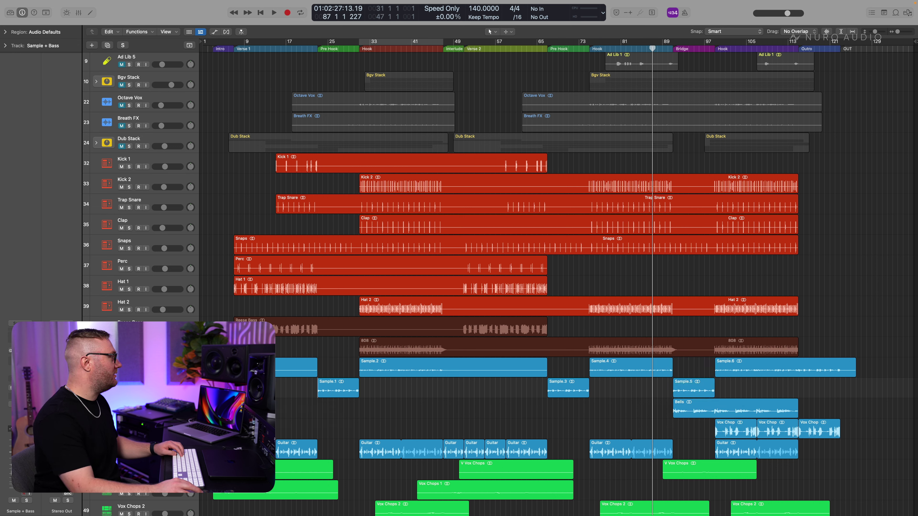
pyautogui.doubleClick(21, 337)
pyautogui.moveTo(578, 94); pyautogui.dragTo(746, 137)
pyautogui.click(525, 224)
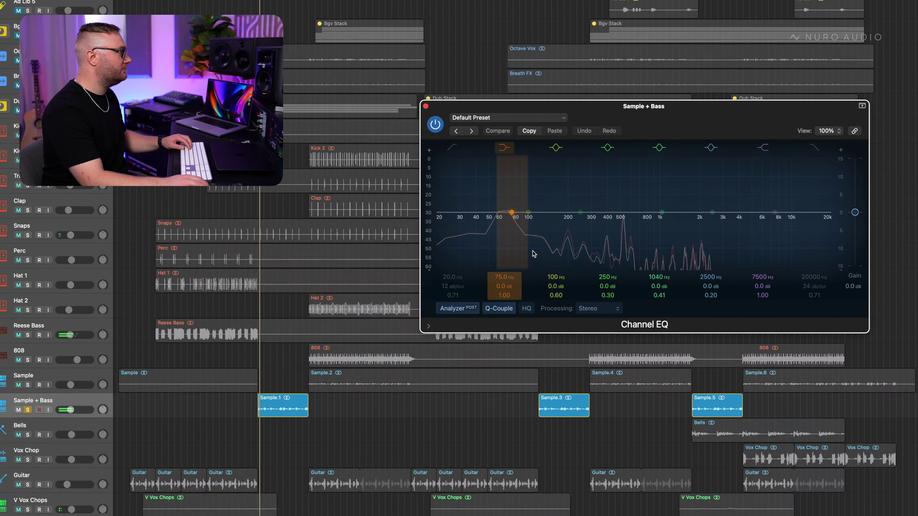
pyautogui.moveTo(528, 213); pyautogui.dragTo(497, 168)
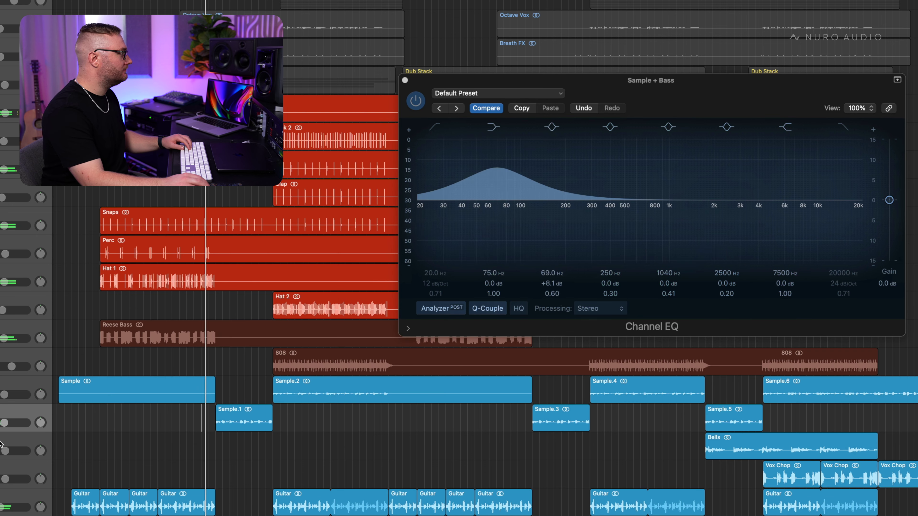
# Step: Play the transition into the first Pre Hook with the Sample + Bass Channel EQ enabled and bypassed to compare them
pyautogui.moveTo(13, 424)
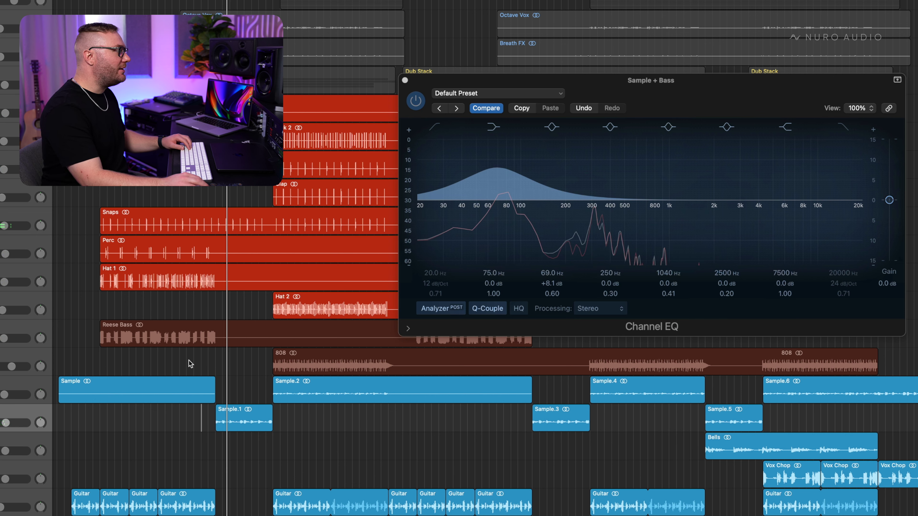
pyautogui.press('space')
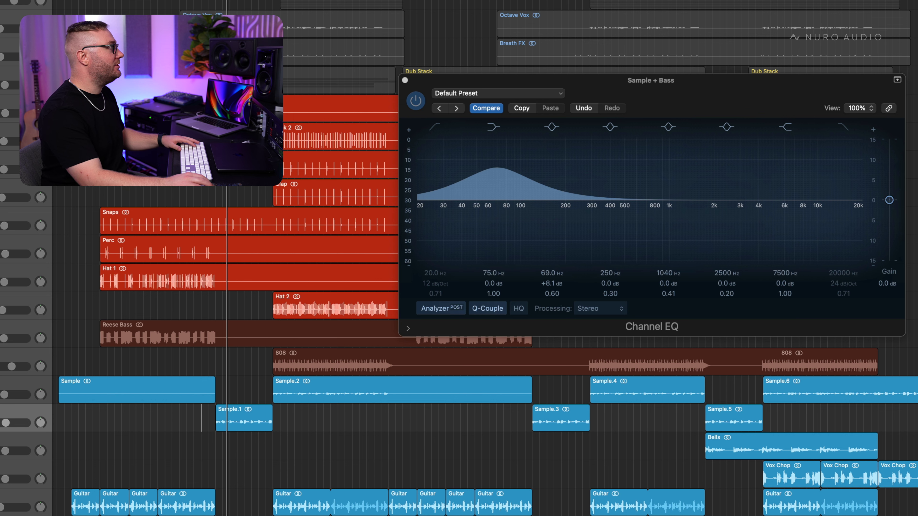
pyautogui.click(416, 100)
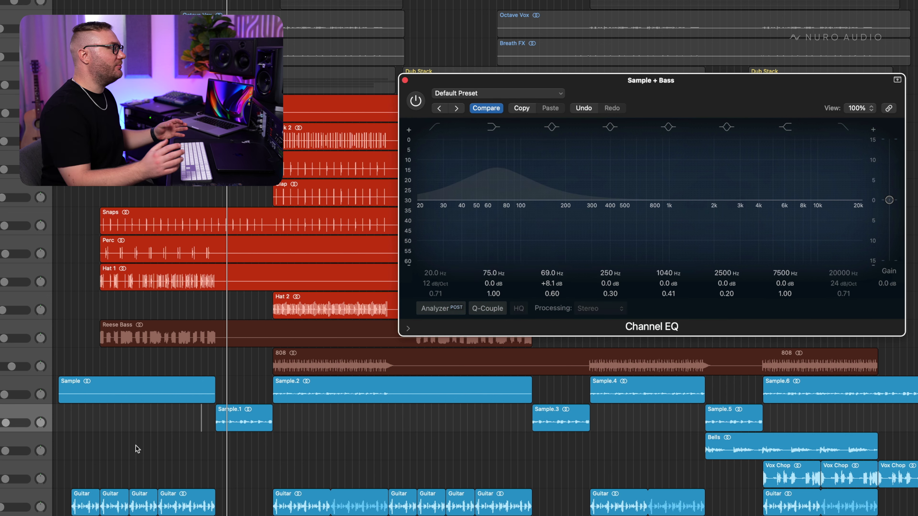
pyautogui.click(209, 425)
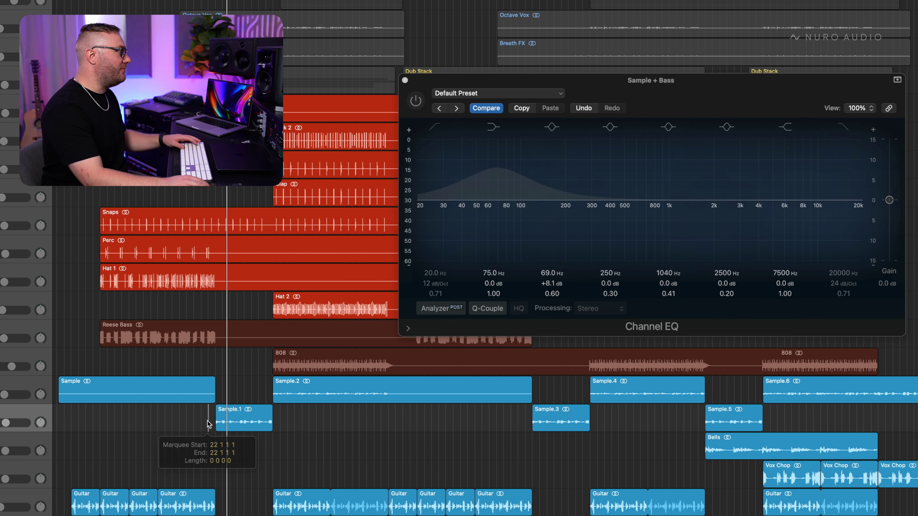
pyautogui.click(202, 423)
pyautogui.press('space')
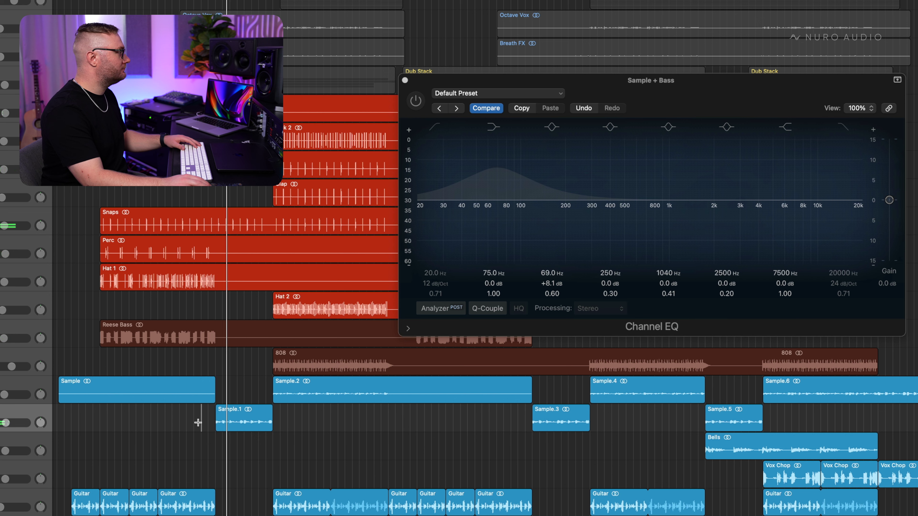
pyautogui.press('space')
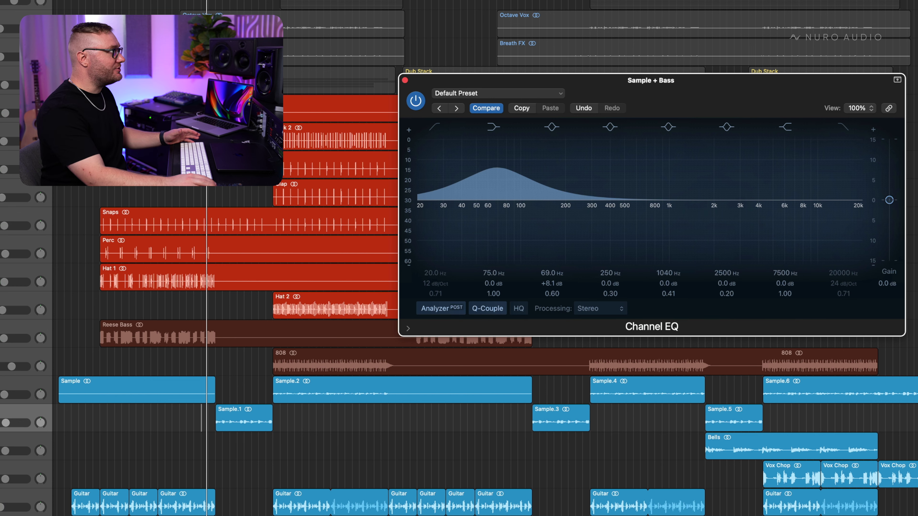
pyautogui.press('space')
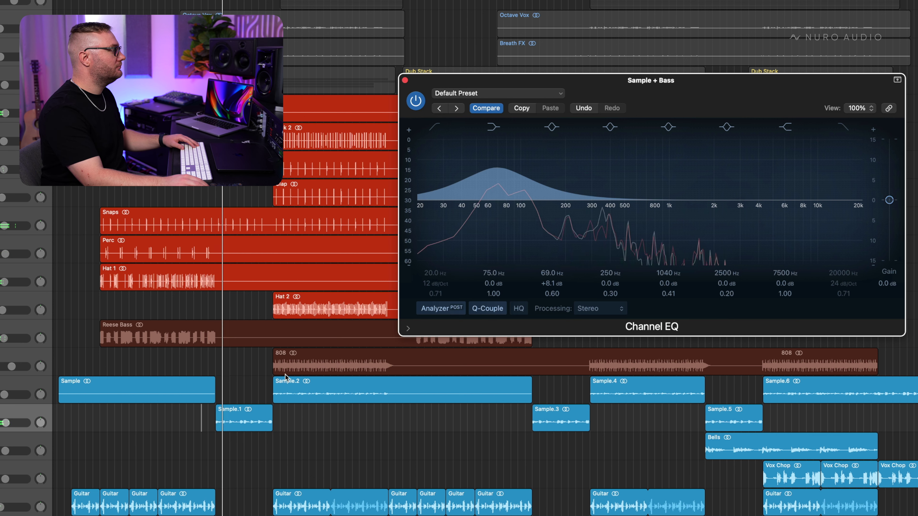
# Step: Play the transition into the Hook and raise the 808 track's volume slightly
pyautogui.click(259, 368)
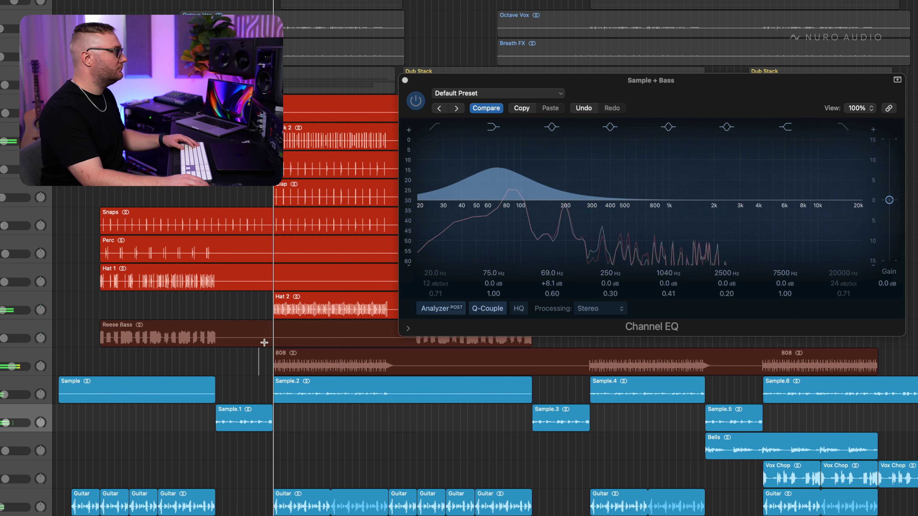
pyautogui.moveTo(11, 367); pyautogui.dragTo(13, 366)
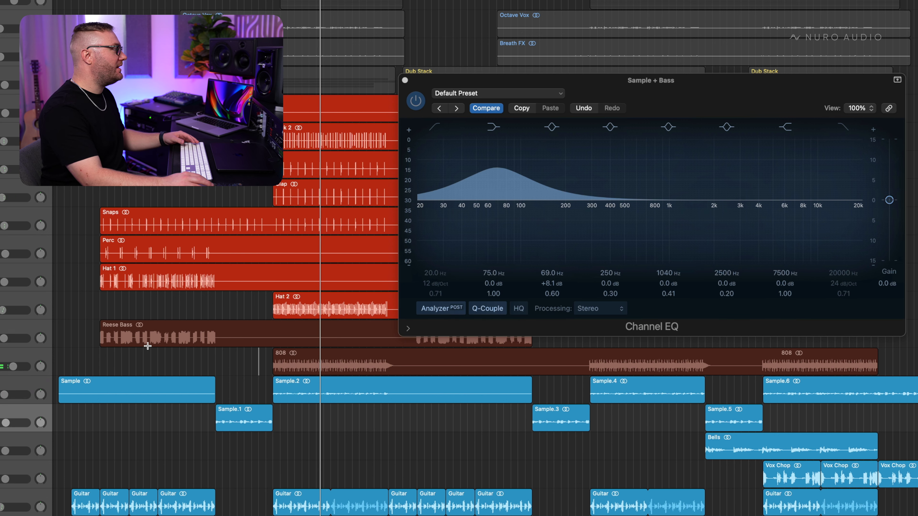
# Step: Audition the soloed drums, Kick 2 and 808 in the Hook and examine their levels in the mixer
pyautogui.click(415, 92)
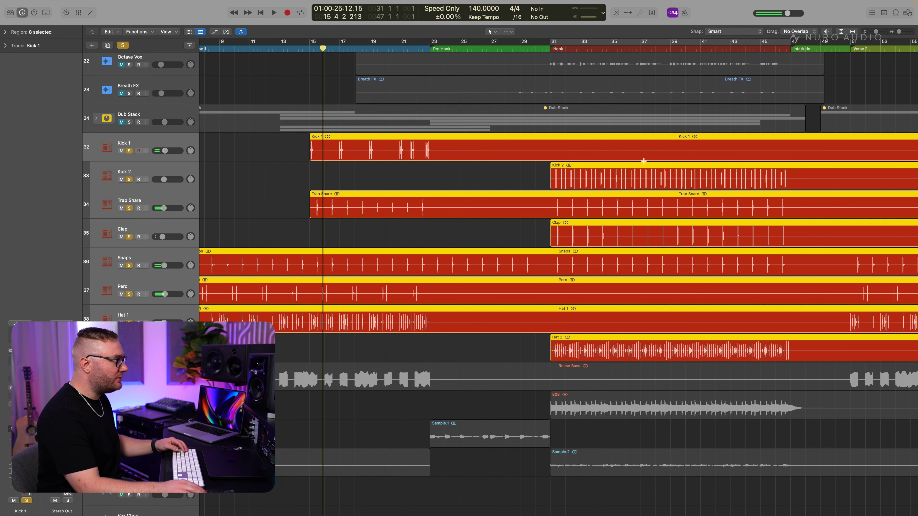
pyautogui.click(546, 49)
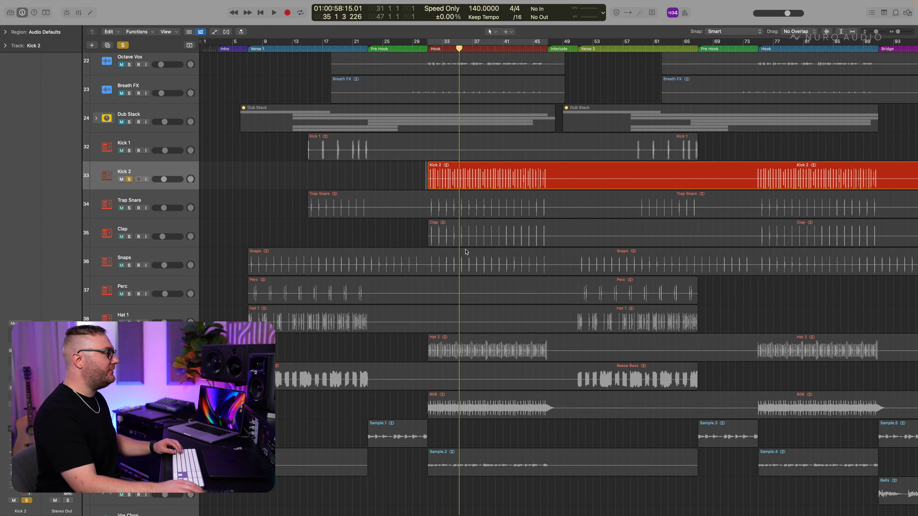
pyautogui.press('x')
pyautogui.scroll(-3, 467, 259)
pyautogui.click(444, 498)
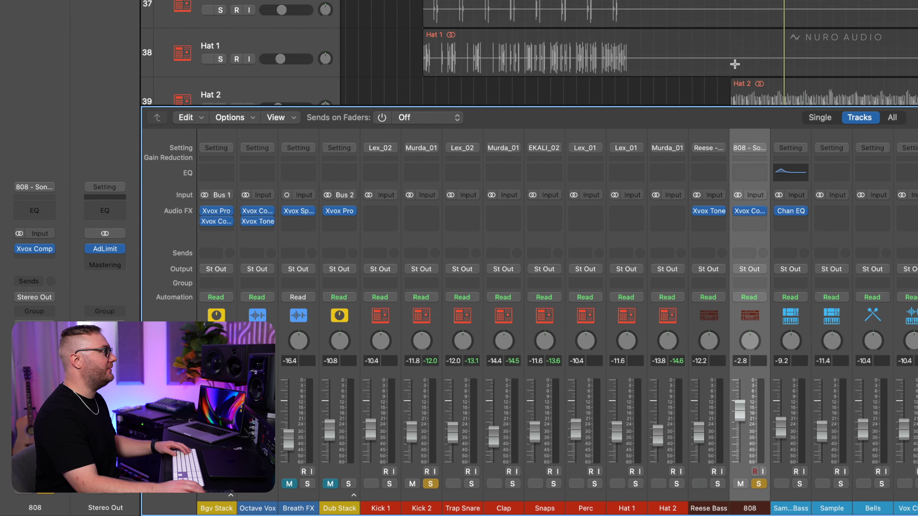
pyautogui.press('space')
pyautogui.click(439, 421)
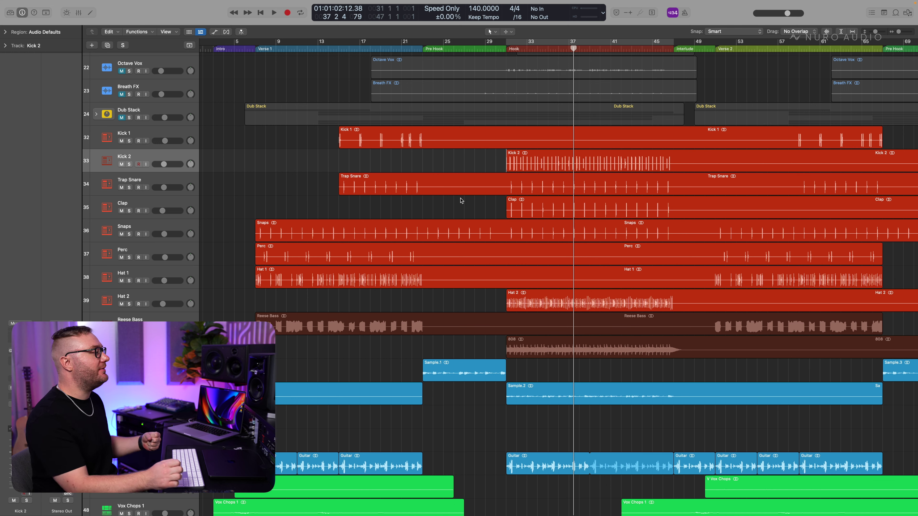
# Step: Solo the 808 track and listen to it from the start of the Hook at bar 31
pyautogui.click(138, 347)
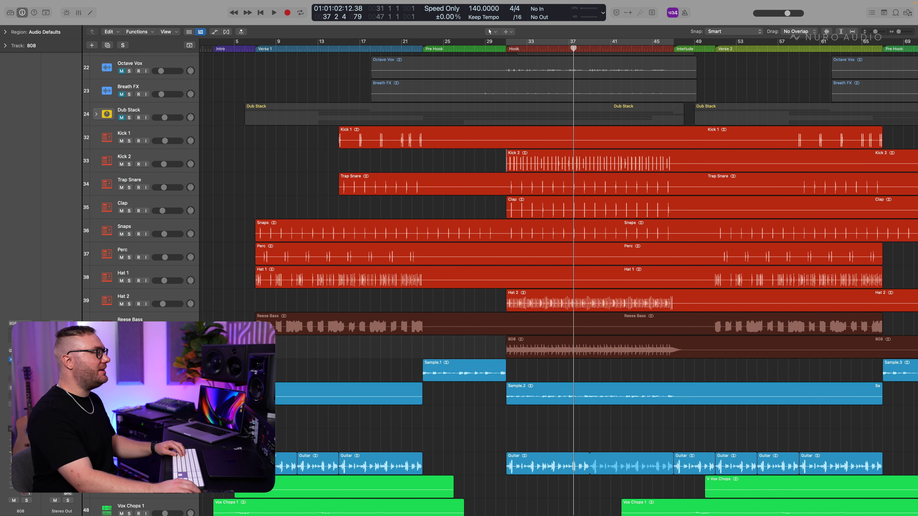
pyautogui.press('s')
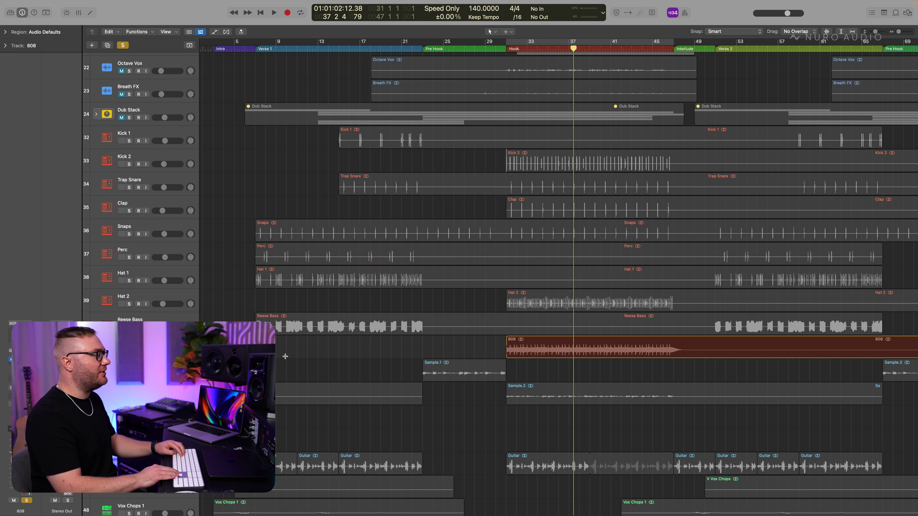
pyautogui.press('super+Right')
pyautogui.press('super+Right')
pyautogui.press('super+Right')
pyautogui.press('super+Right')
pyautogui.press('super+Right')
pyautogui.press('super+Right')
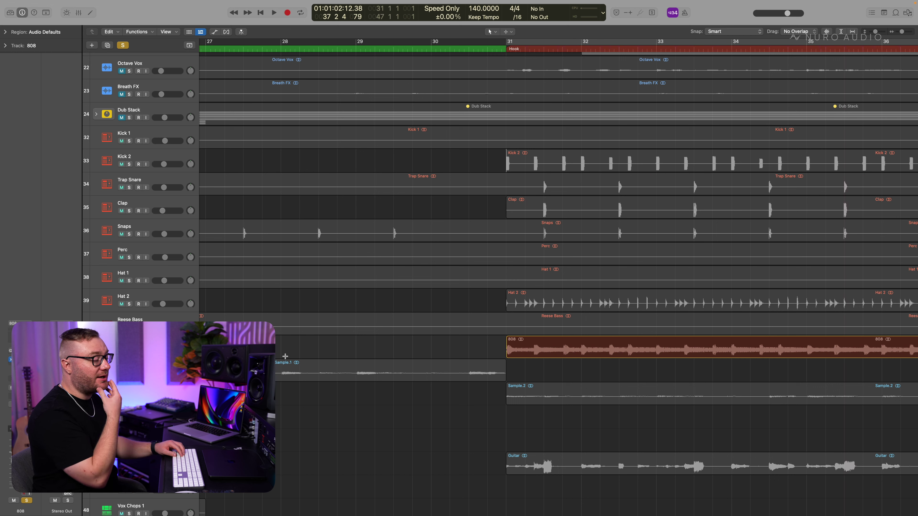
pyautogui.hotkey('shift', 'space')
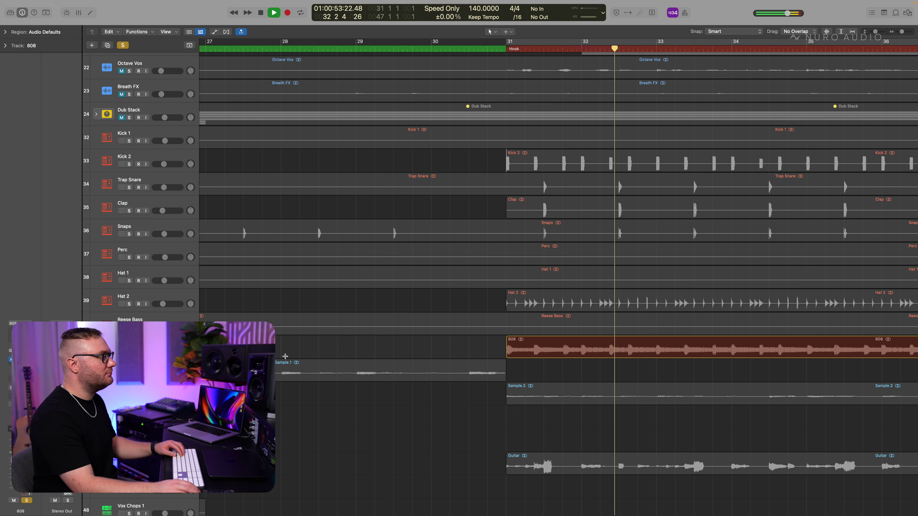
pyautogui.press('space')
pyautogui.press('super+Left')
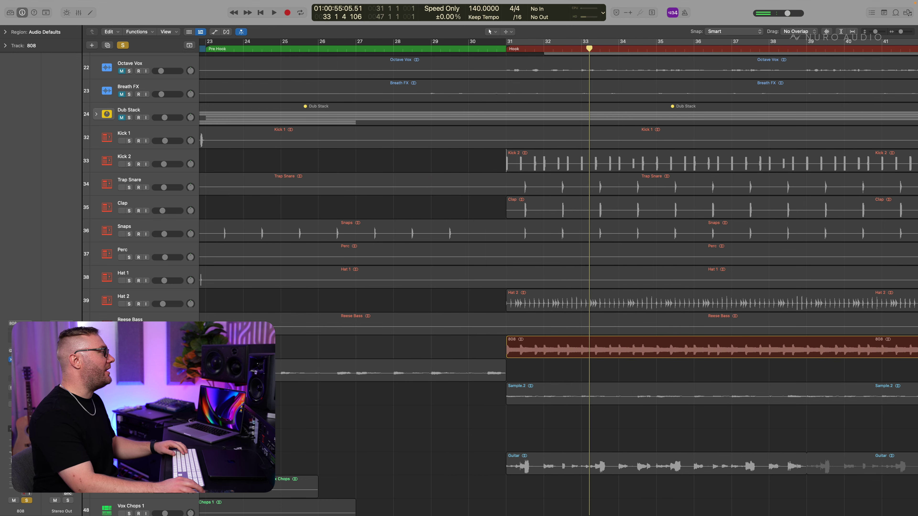
# Step: Solo Kick 2 alongside the 808 and select the 808 region to compare its waveform with the kick hits in the Hook
pyautogui.press('s')
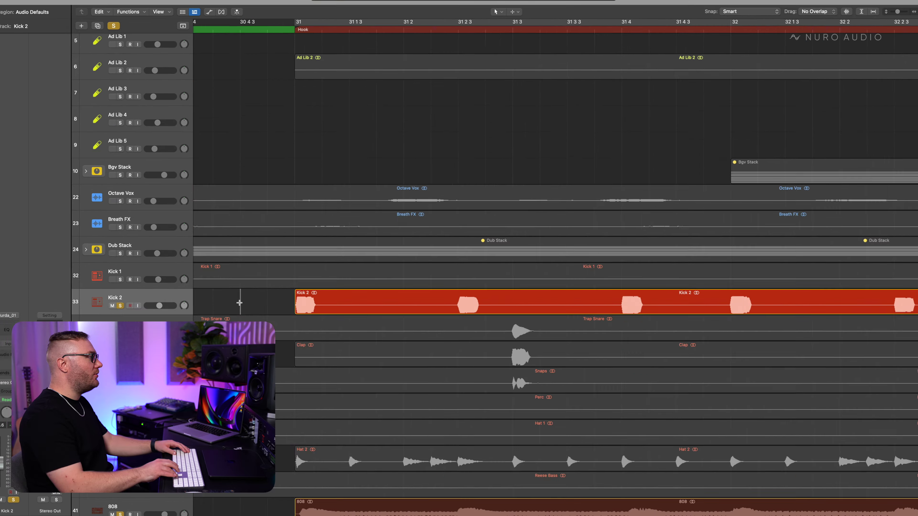
pyautogui.click(239, 303)
pyautogui.press('super+Right')
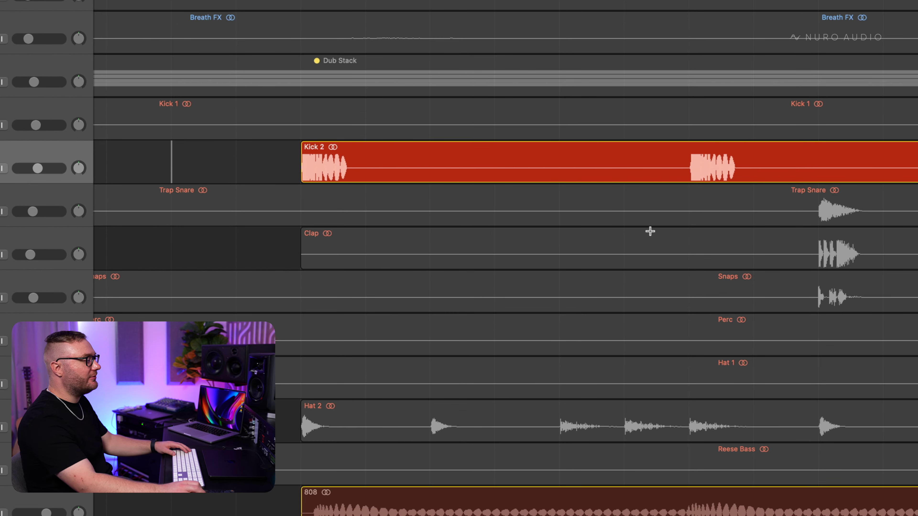
pyautogui.scroll(-5, 561, 245)
pyautogui.click(365, 315)
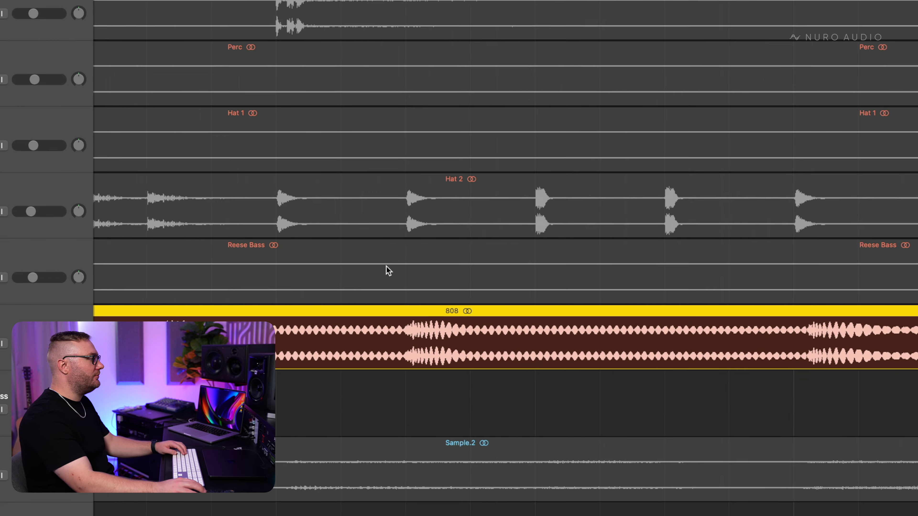
pyautogui.hscroll(-10, 388, 271)
pyautogui.hscroll(-8, 374, 375)
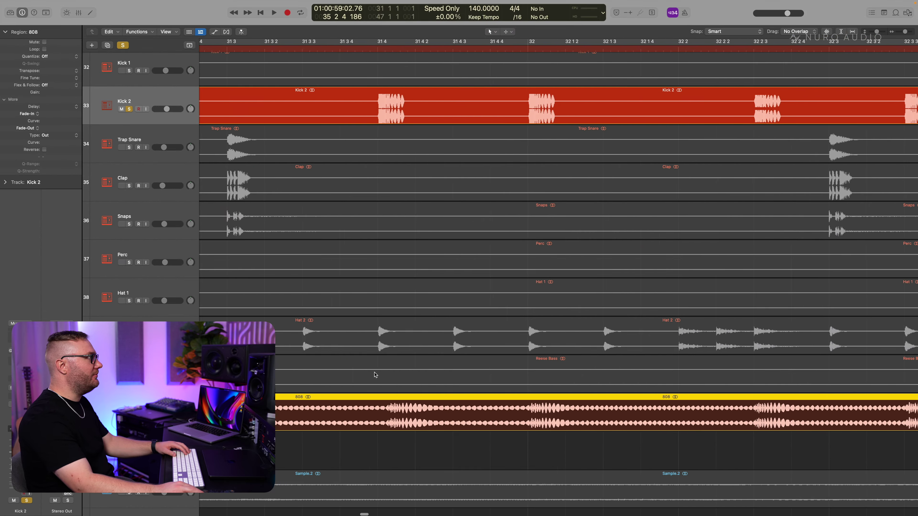
# Step: Split the 808 just before the early Kick 2 hits from bar 31 to 32, leaving small gaps with short fades
pyautogui.press('space')
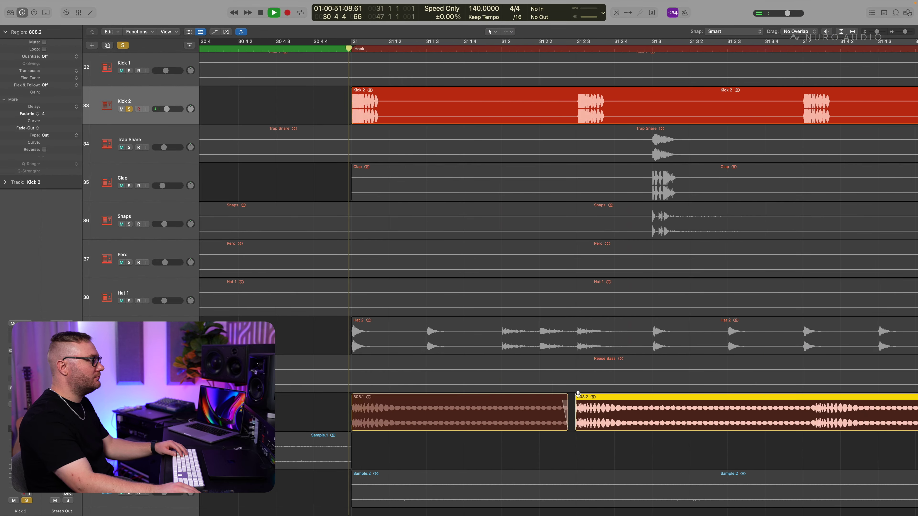
pyautogui.click(577, 402)
pyautogui.press('space')
pyautogui.hscroll(-10, 570, 404)
pyautogui.hscroll(-5, 542, 405)
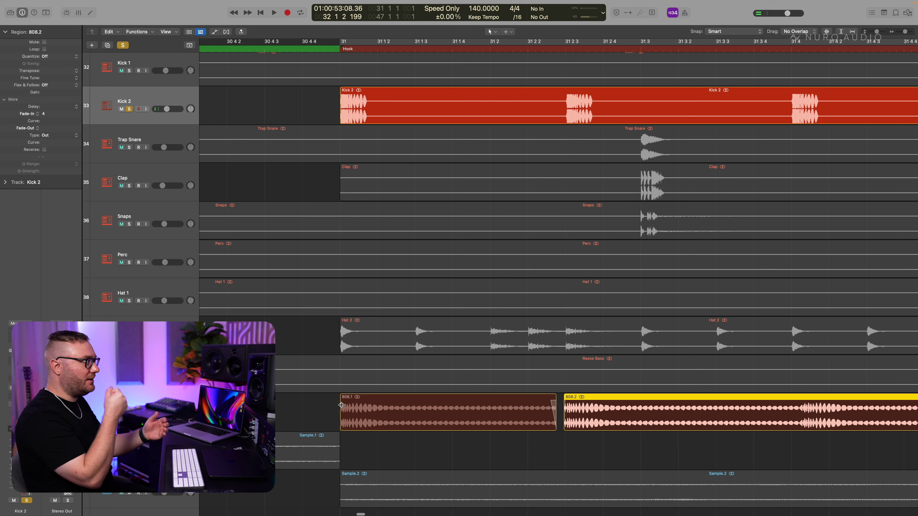
pyautogui.hotkey('shift', 'space')
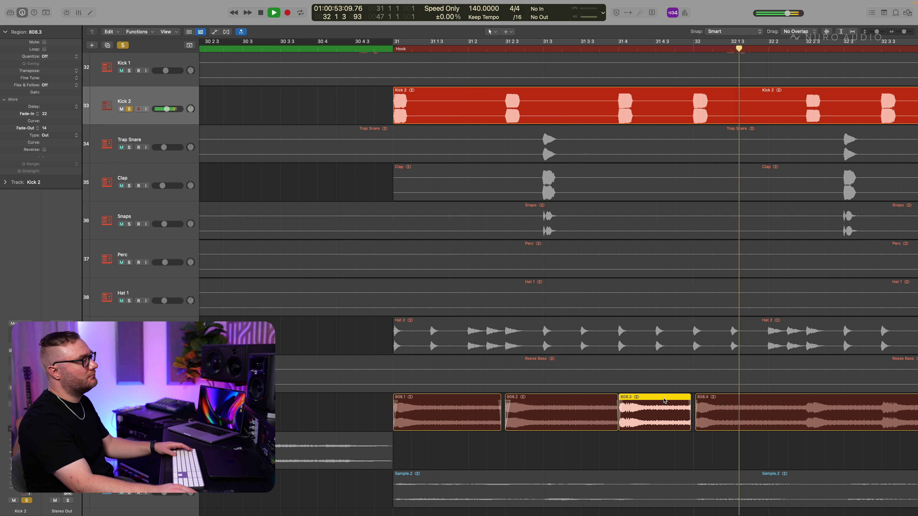
pyautogui.press('space')
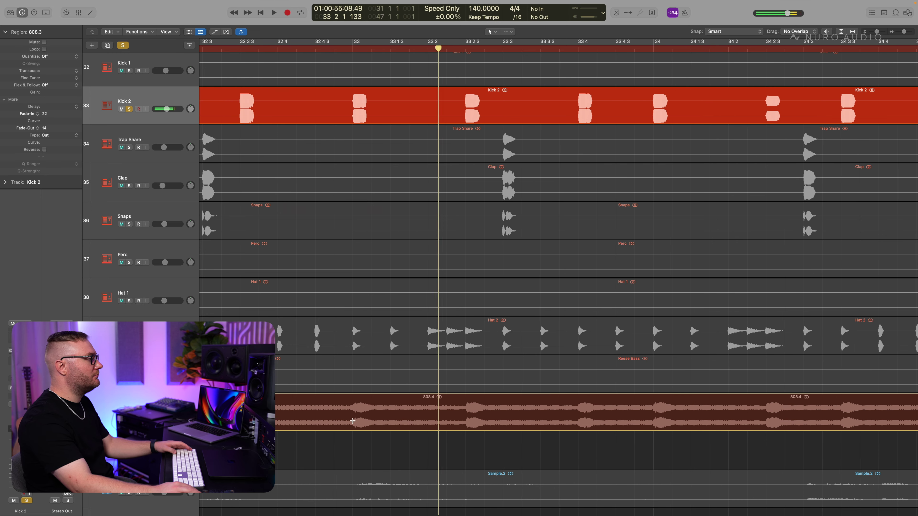
# Step: Split the 808 before the Kick 2 hits from bar 32 to 33, giving the bar 32 piece a fade-in of 24
pyautogui.doubleClick(354, 423)
pyautogui.hscroll(-8, 355, 423)
pyautogui.moveTo(375, 405); pyautogui.dragTo(361, 400)
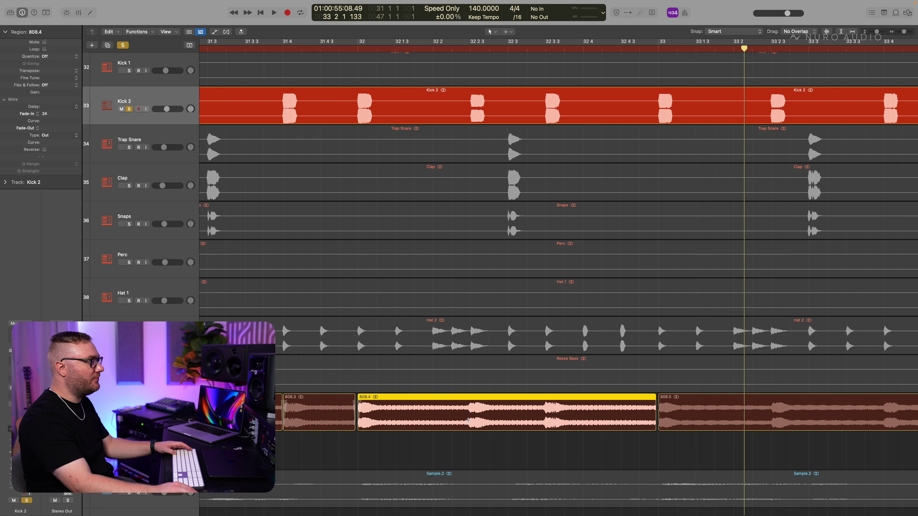
pyautogui.click(468, 420)
pyautogui.moveTo(470, 416); pyautogui.dragTo(478, 401)
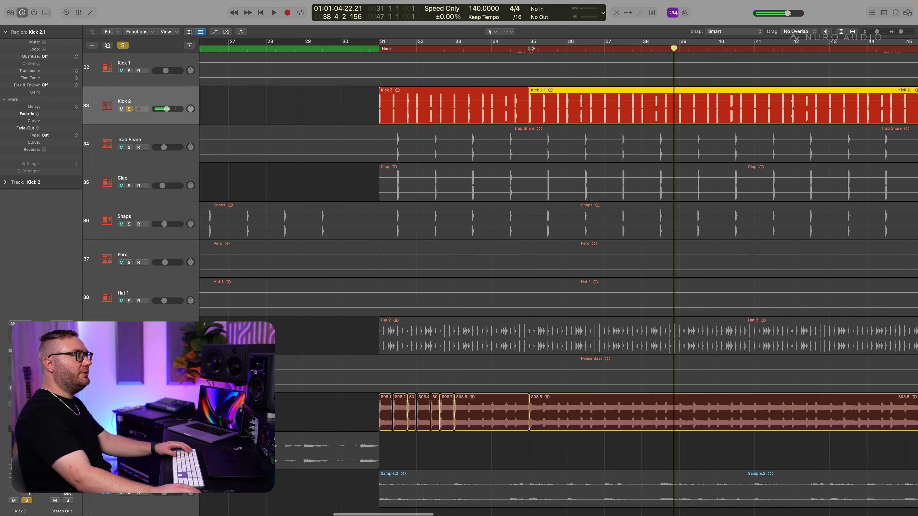
# Step: Listen to the soloed 808 and Kick 2 from bar 35, then from bar 31, to compare the unedited and split sections
pyautogui.click(529, 49)
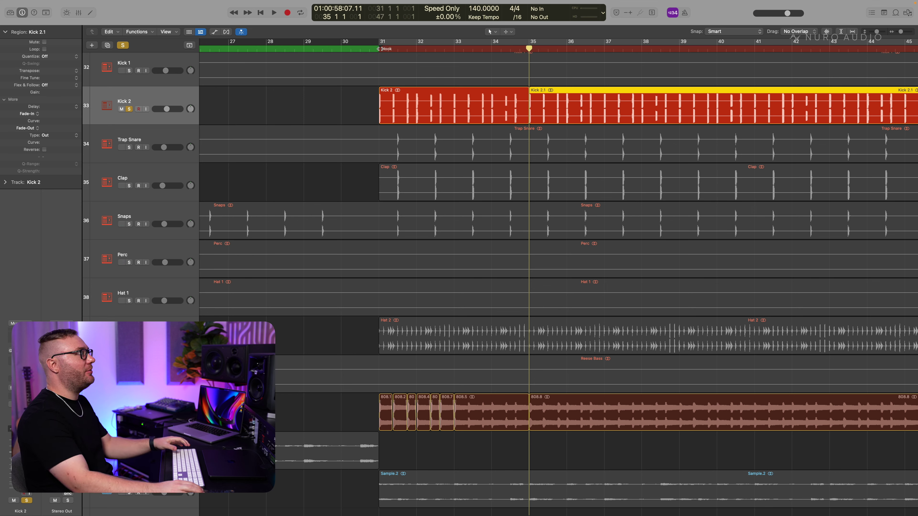
pyautogui.press('space')
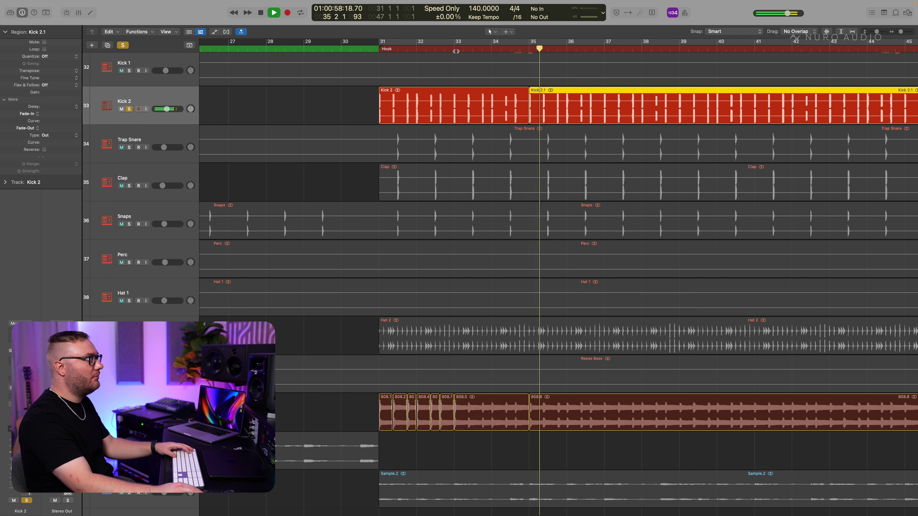
pyautogui.click(379, 49)
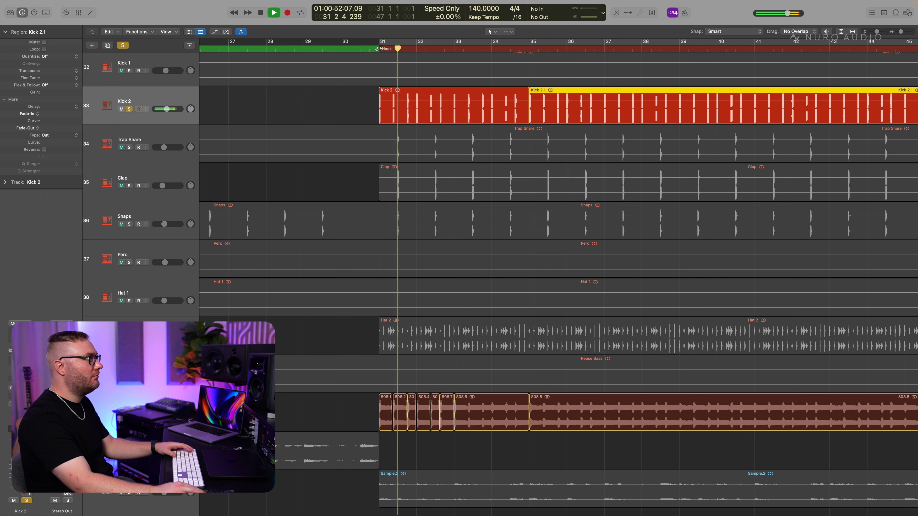
pyautogui.press('space')
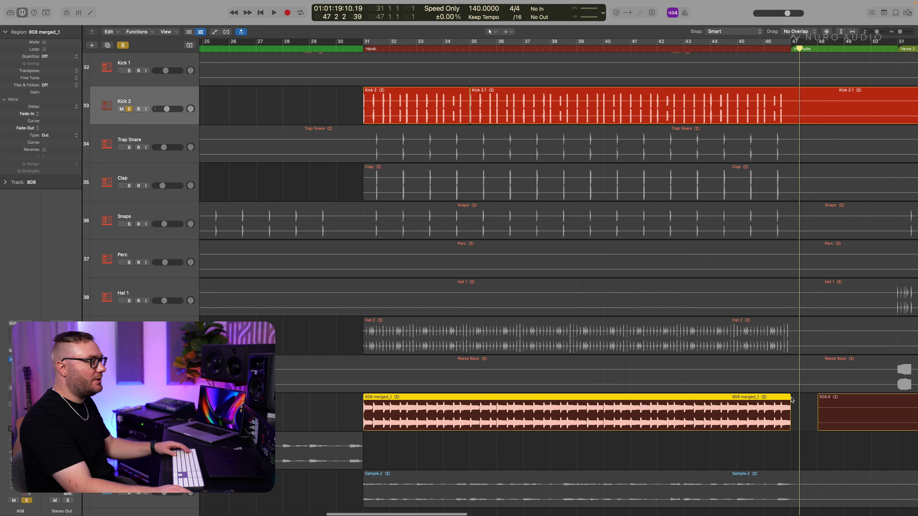
# Step: Copy the merged, edited 808 region from the first Hook into the two later Hooks and play the mix from before bar 31
pyautogui.moveTo(782, 413); pyautogui.dragTo(777, 416)
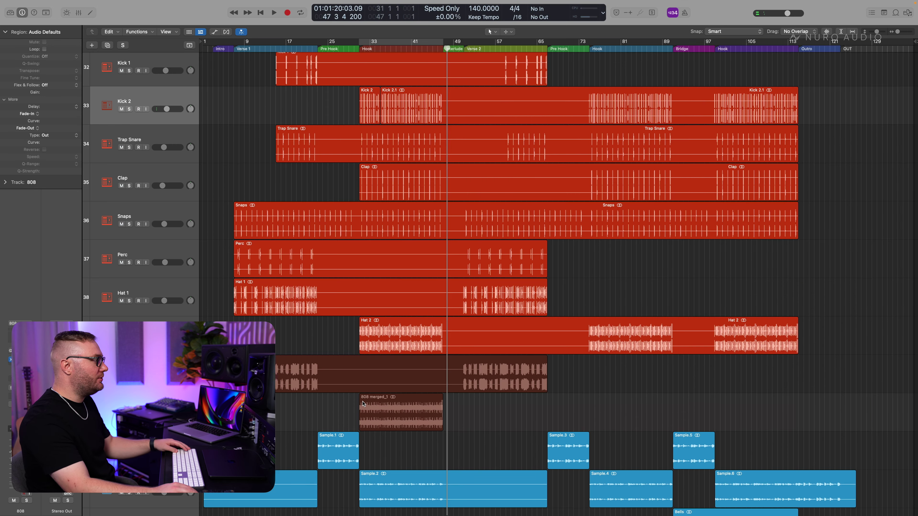
pyautogui.moveTo(379, 397); pyautogui.dragTo(605, 399)
pyautogui.keyDown('super'); pyautogui.click(357, 412); pyautogui.keyUp('super')
pyautogui.press('space')
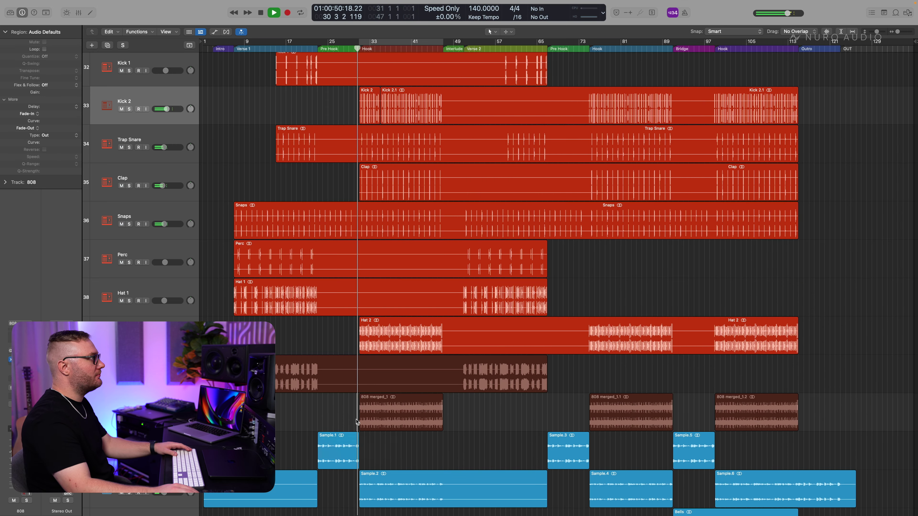
# Step: Lower the Kick 2 track's volume slightly and play the full mix through the first Hook
pyautogui.click(168, 110)
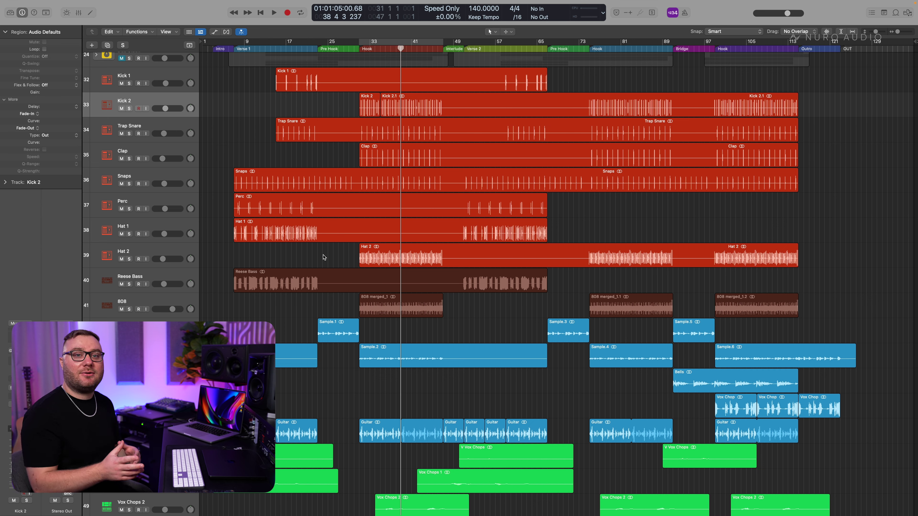
pyautogui.keyDown('super'); pyautogui.click(355, 205); pyautogui.keyUp('super')
pyautogui.press('space')
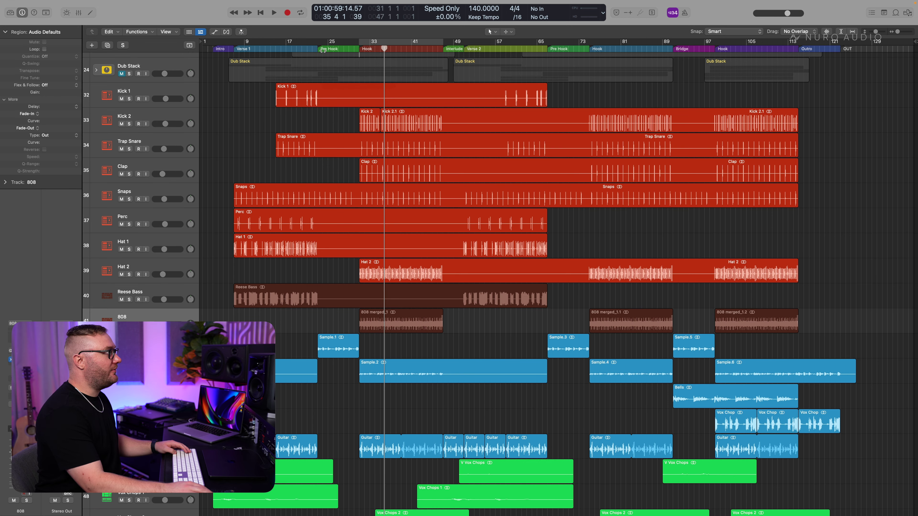
# Step: Insert Xvox Tone on Hat 2 and, playing from bar 31, set AIR+ to about 20% and the low cut to 94 Hz
pyautogui.click(361, 47)
pyautogui.press('super+Right')
pyautogui.press('super+Right')
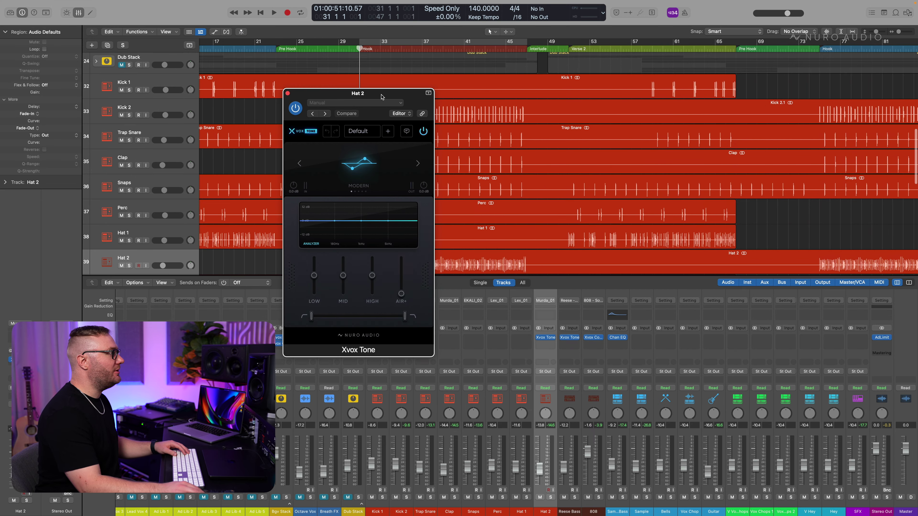
pyautogui.moveTo(381, 97); pyautogui.dragTo(680, 95)
pyautogui.press('space')
pyautogui.moveTo(700, 292); pyautogui.dragTo(700, 285)
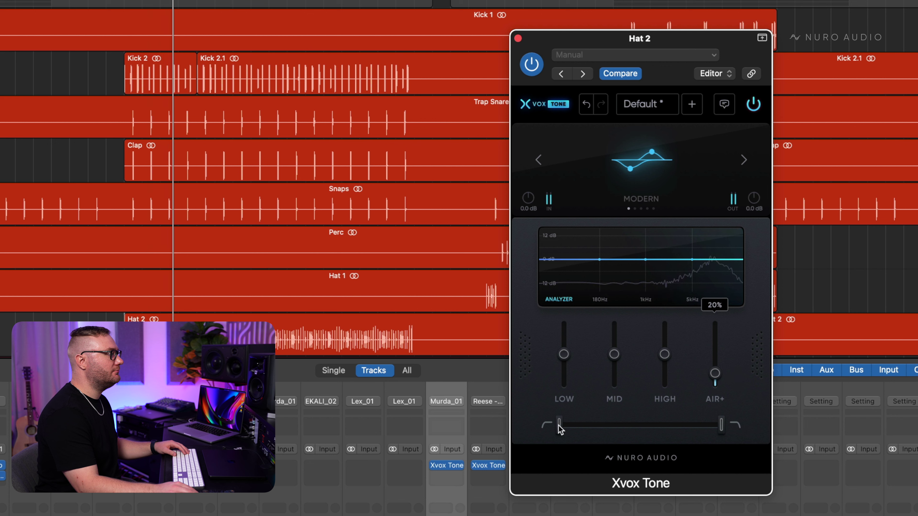
pyautogui.moveTo(610, 314); pyautogui.dragTo(630, 313)
pyautogui.moveTo(593, 423); pyautogui.dragTo(592, 423)
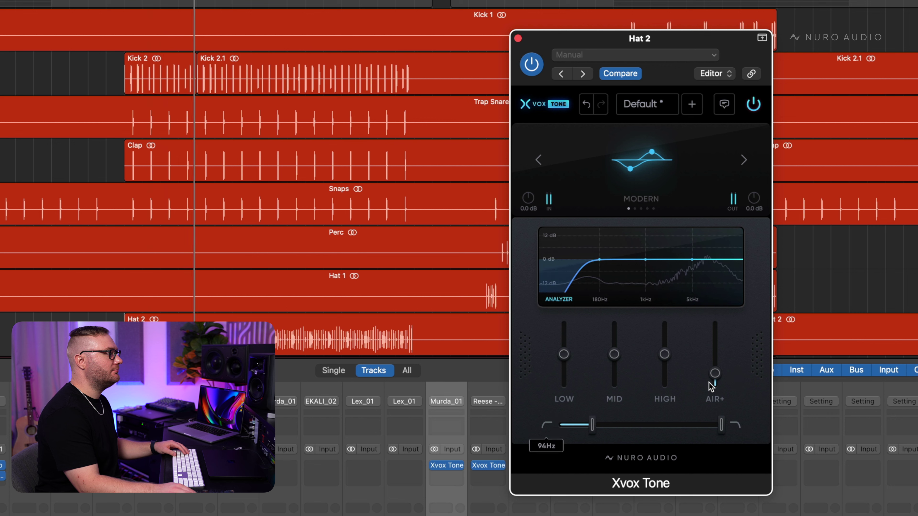
pyautogui.moveTo(713, 381); pyautogui.dragTo(713, 383)
pyautogui.press('space')
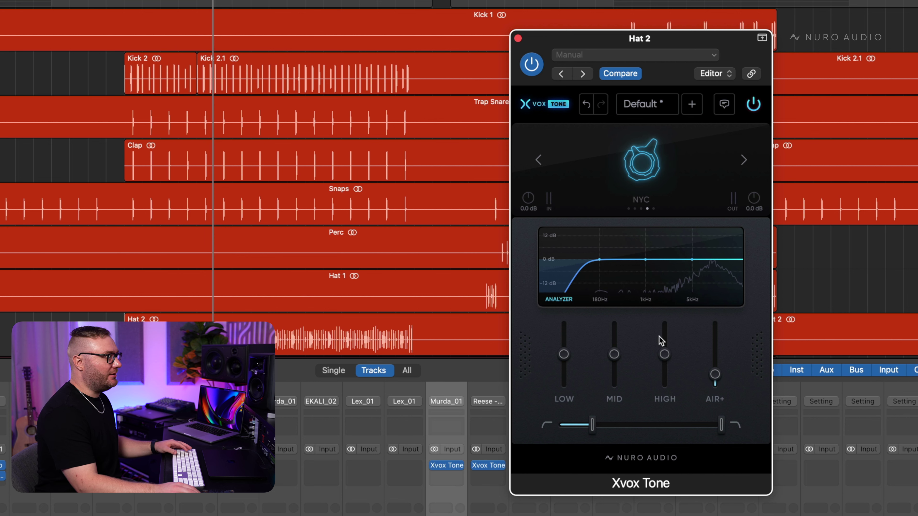
pyautogui.moveTo(663, 356); pyautogui.dragTo(716, 370)
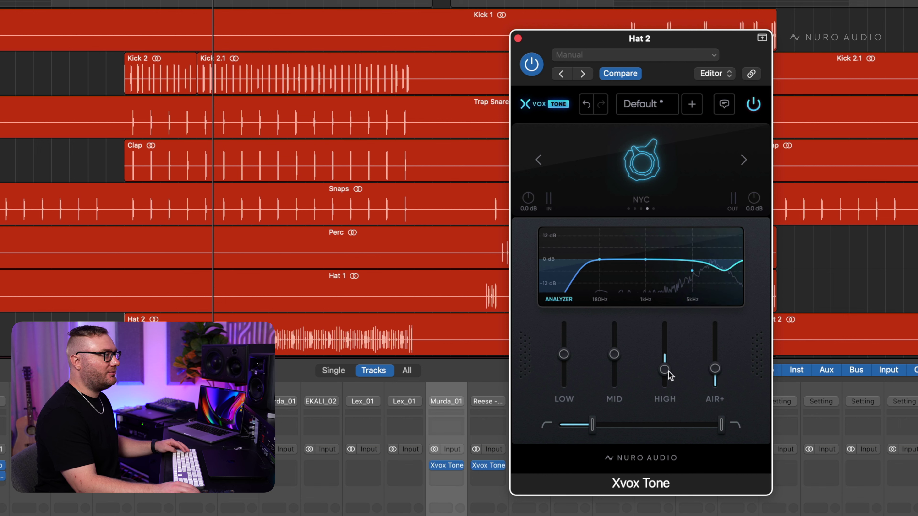
pyautogui.doubleClick(664, 372)
pyautogui.doubleClick(714, 371)
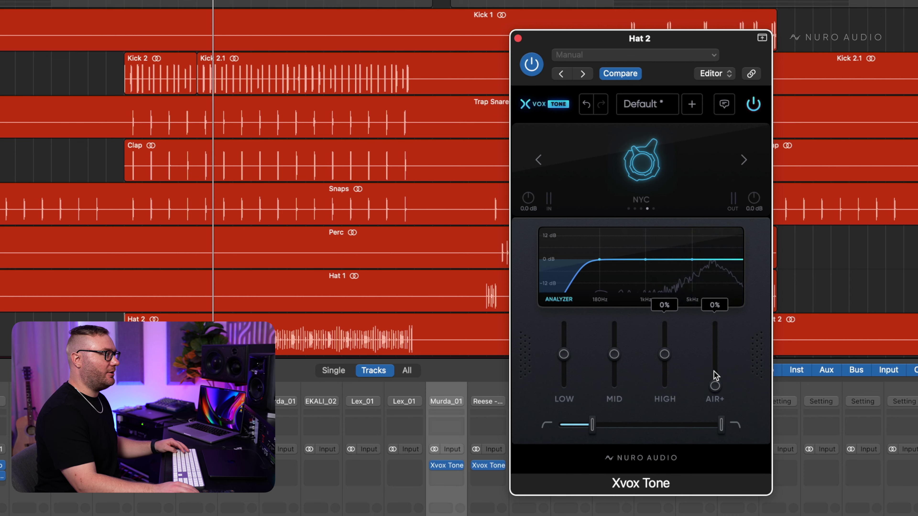
# Step: Solo Hat 2 and, with Xvox Tone in NYC mode, raise AIR+ and cut HIGH during playback
pyautogui.press('s')
pyautogui.press('space')
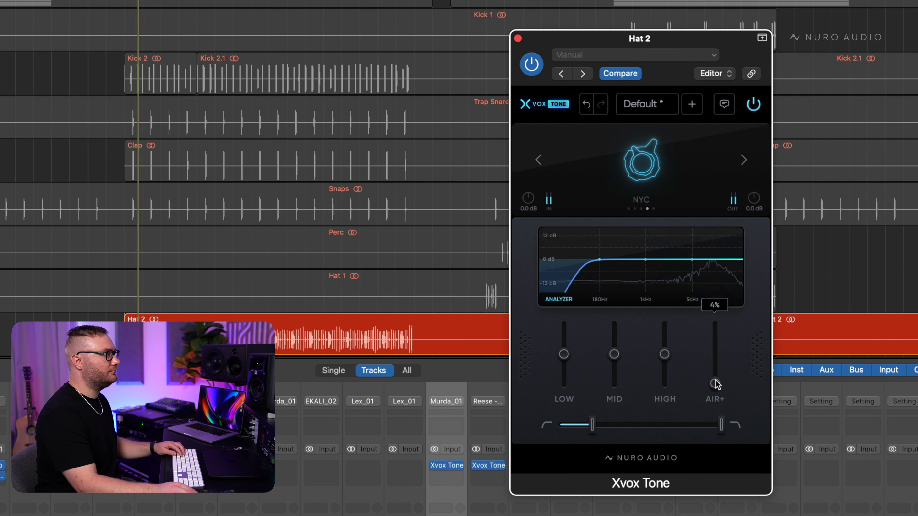
pyautogui.moveTo(715, 385); pyautogui.dragTo(721, 371)
pyautogui.moveTo(667, 360); pyautogui.dragTo(713, 376)
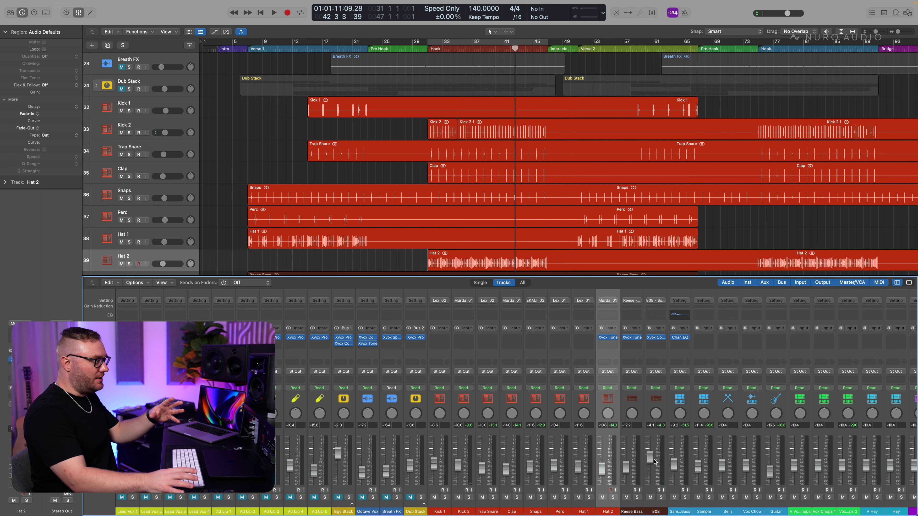
# Step: Rebalance the Hook during playback by lowering the 808 to -5.1 dB and raising the Sample track to -10.4 dB
pyautogui.press('space')
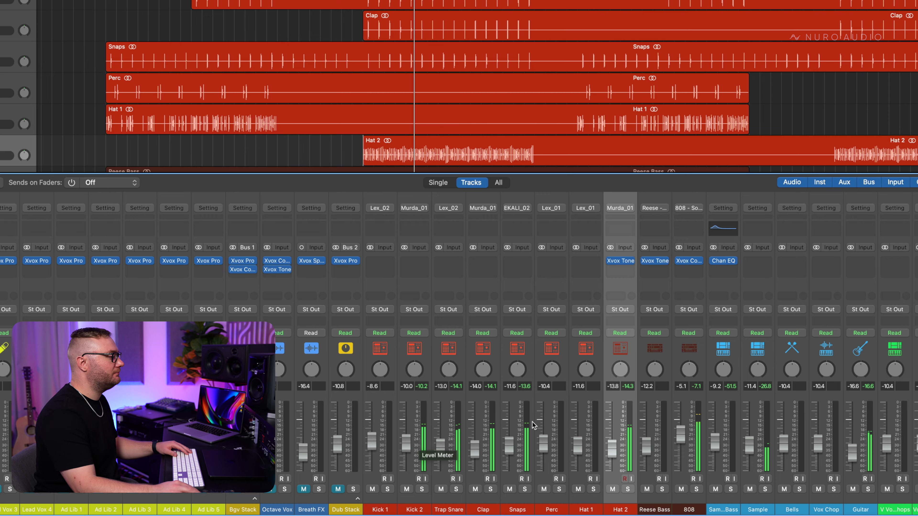
pyautogui.hscroll(5, 434, 439)
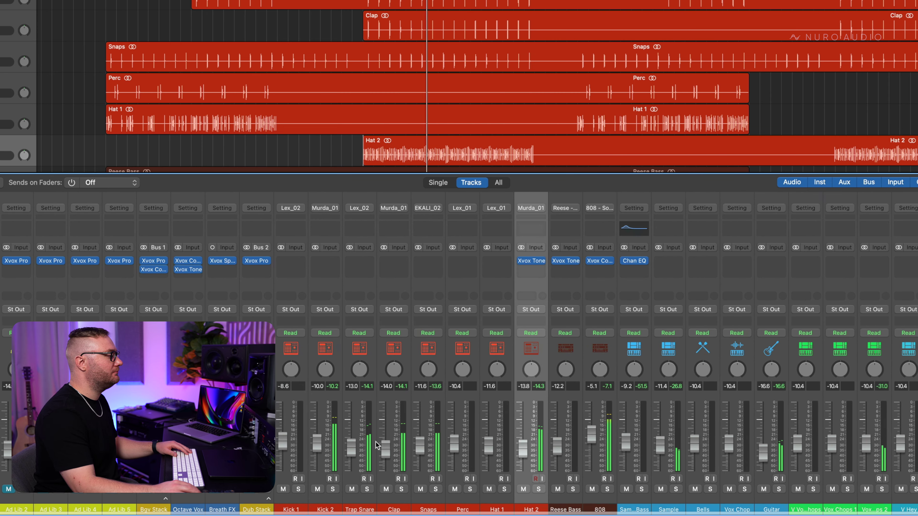
pyautogui.click(680, 436)
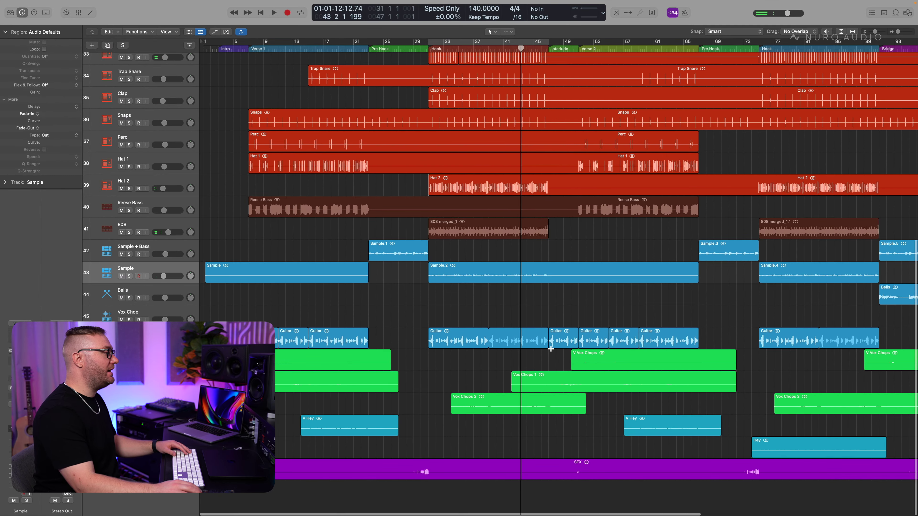
# Step: Solo Vox Chops 1 and listen to it from bar 13 in Verse 1, then unsolo it
pyautogui.click(292, 387)
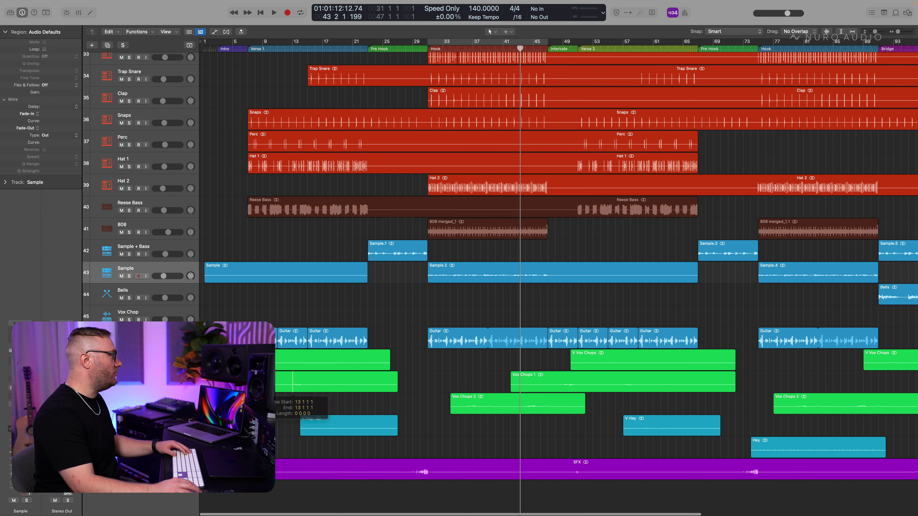
pyautogui.press('s')
pyautogui.press('space')
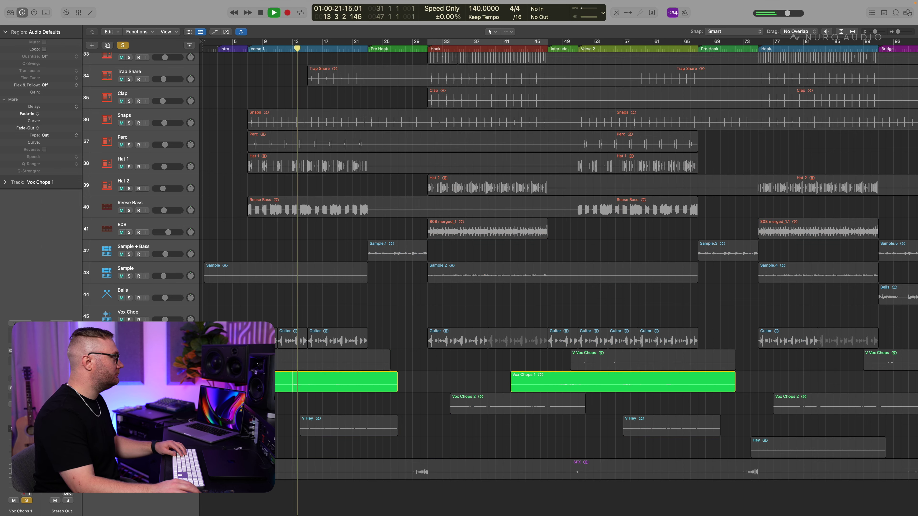
pyautogui.press('space')
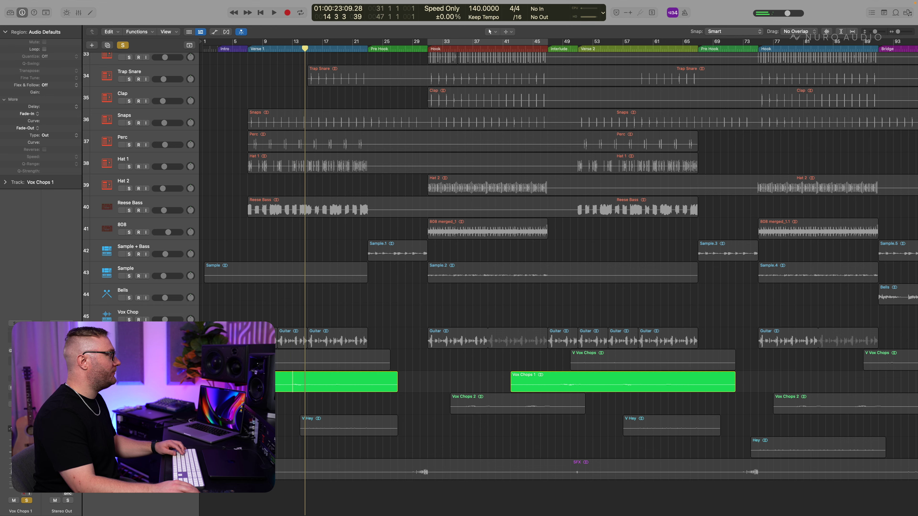
pyautogui.press('s')
# Step: Balance the vocal chops during Verse 1 playback, raising V Vox Chops to -4.3 dB and Vox Chops 1 to -5.2 dB
pyautogui.press('x')
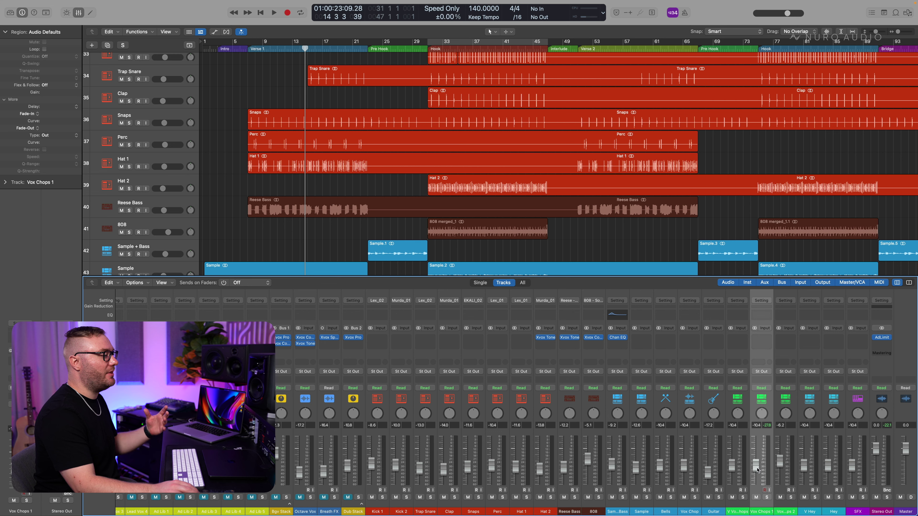
pyautogui.press('space')
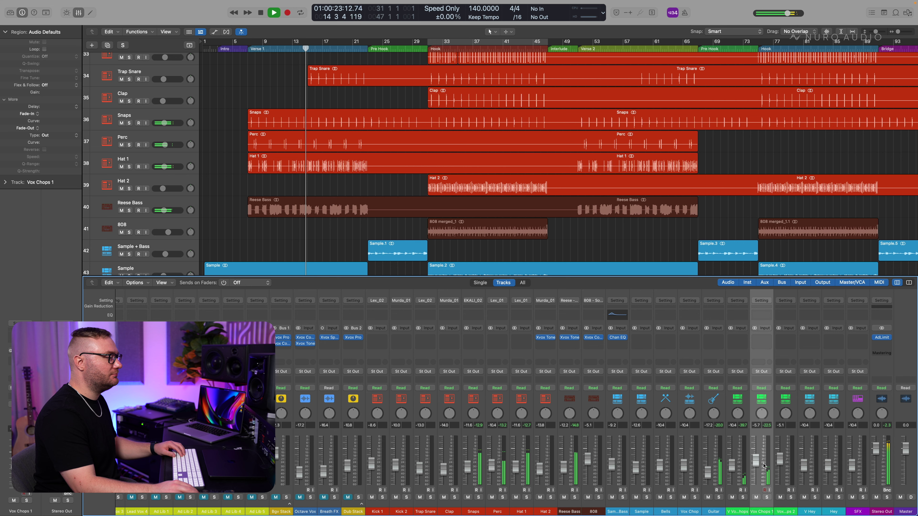
pyautogui.moveTo(731, 467); pyautogui.dragTo(780, 458)
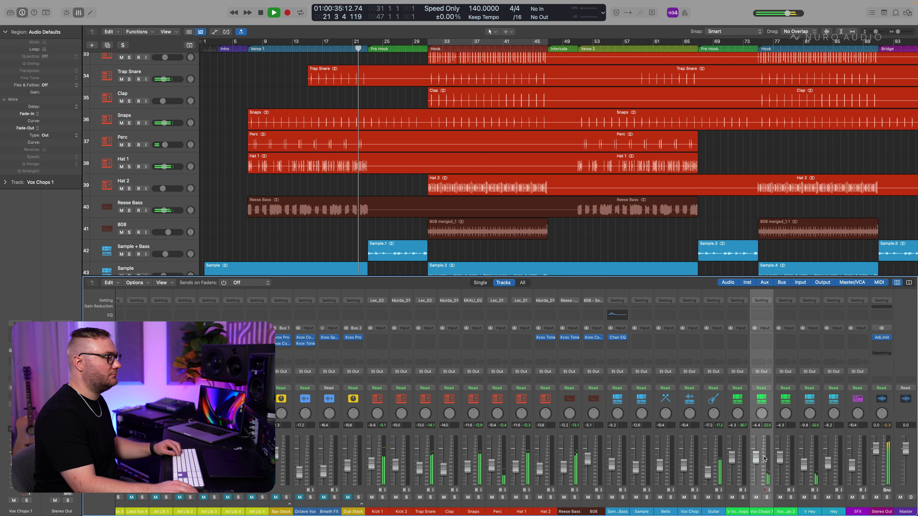
pyautogui.press('space')
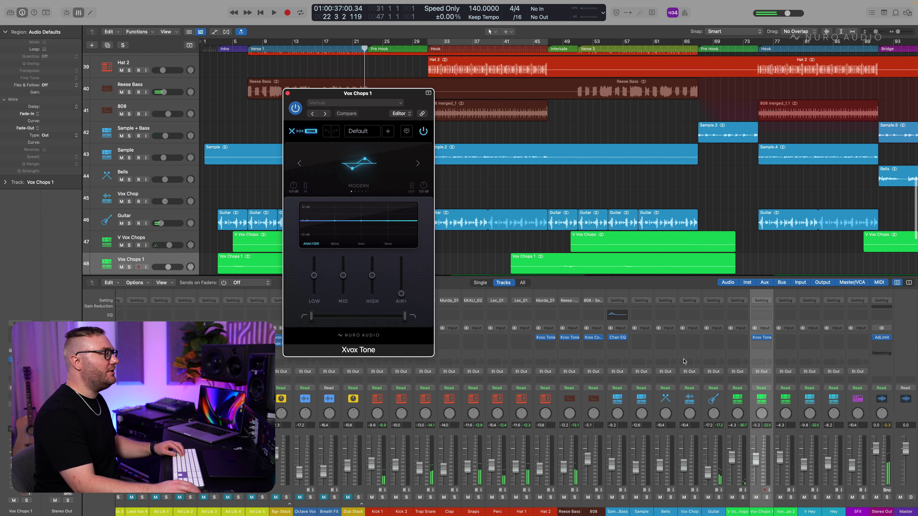
# Step: Shape Vox Chops 1 with Xvox Tone in NYC mode: boosted MID and HIGH, LOW at -22%, low cut at 387 Hz, compared against bypass
pyautogui.moveTo(422, 107); pyautogui.dragTo(738, 99)
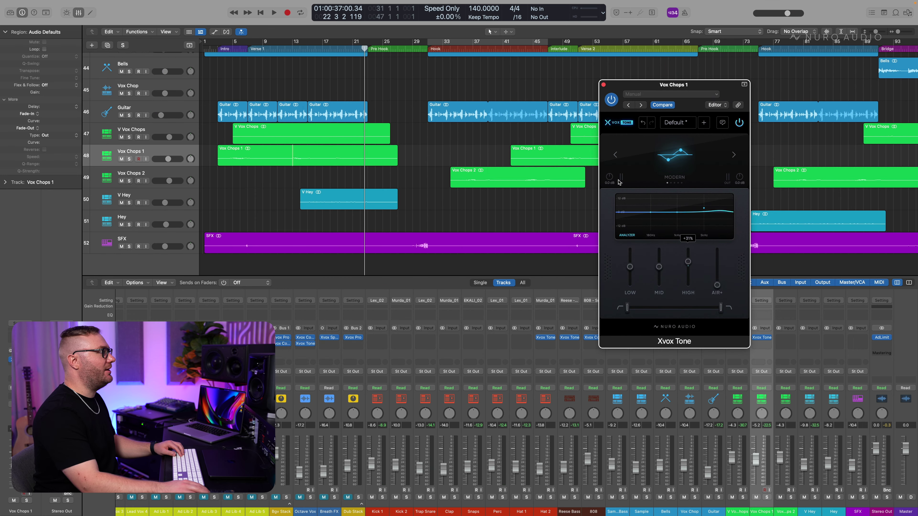
pyautogui.click(734, 156)
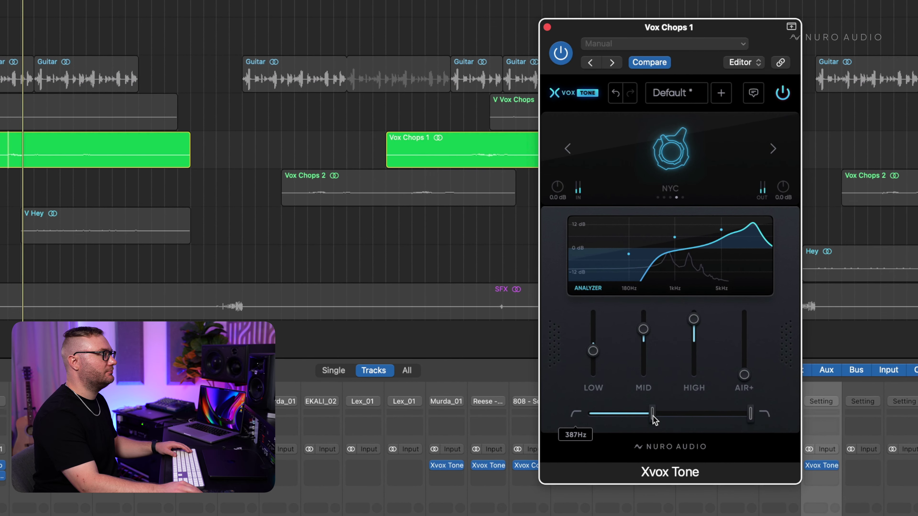
pyautogui.click(782, 92)
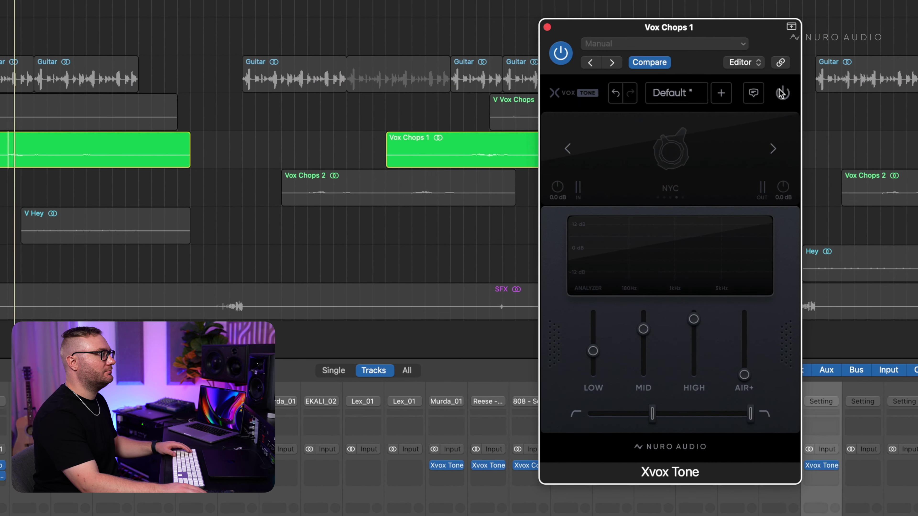
pyautogui.click(782, 93)
# Step: Reduce the HIGH boost on Vox Chops 1, set LOW to -16%, lower the low cut slightly, and compare with bypass before closing Xvox Tone
pyautogui.moveTo(693, 319); pyautogui.dragTo(698, 330)
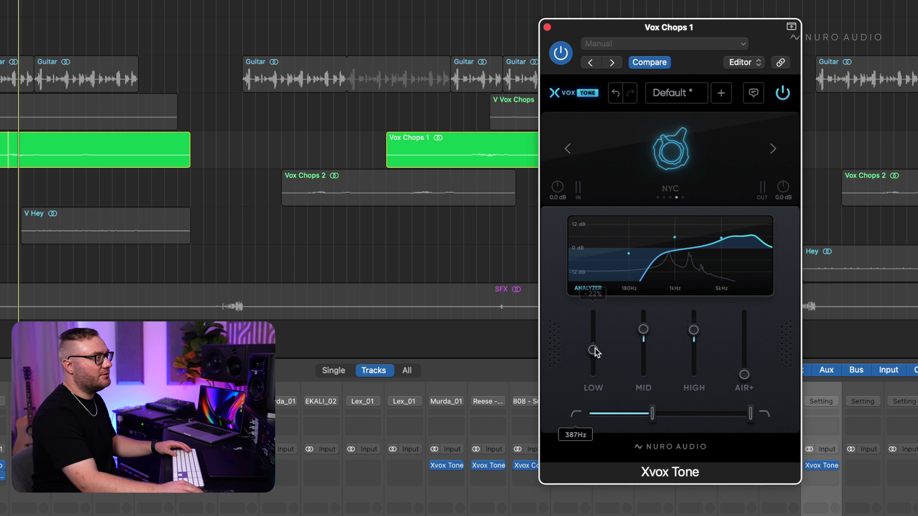
pyautogui.moveTo(594, 352); pyautogui.dragTo(594, 349)
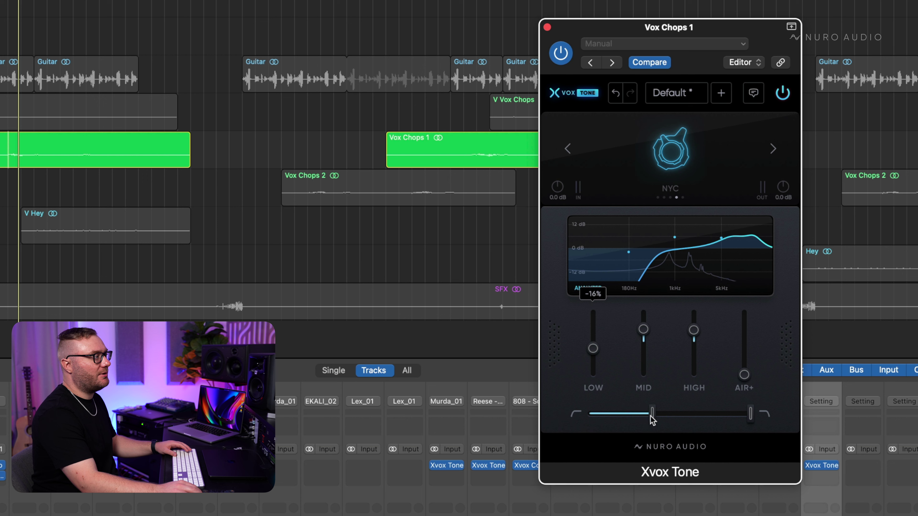
pyautogui.moveTo(651, 416); pyautogui.dragTo(647, 416)
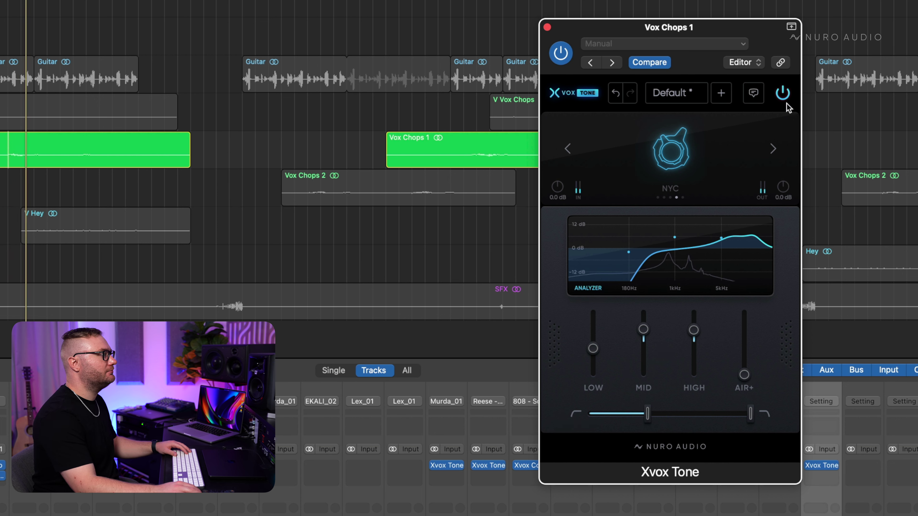
pyautogui.click(784, 96)
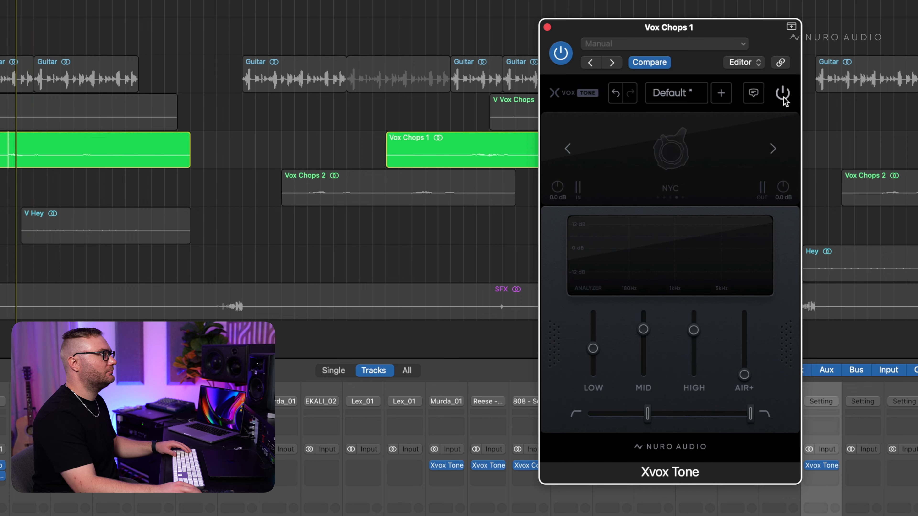
pyautogui.click(783, 96)
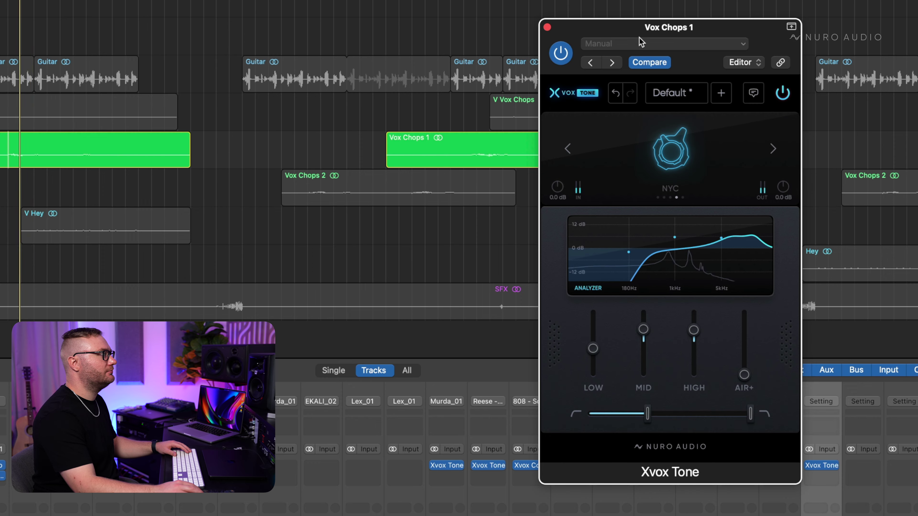
pyautogui.click(546, 28)
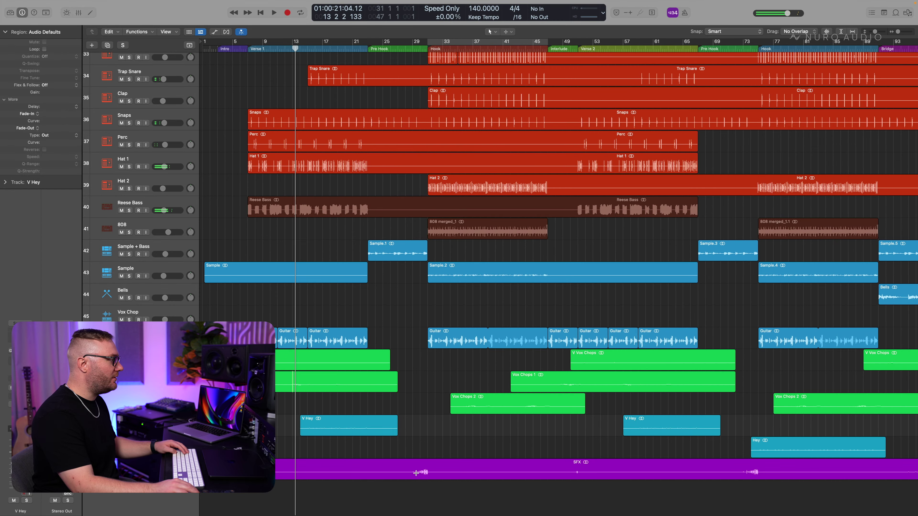
# Step: Solo the SFX track to hear it into the Hook, unsolo it, and set its level to about -5.5 dB during playback
pyautogui.click(416, 473)
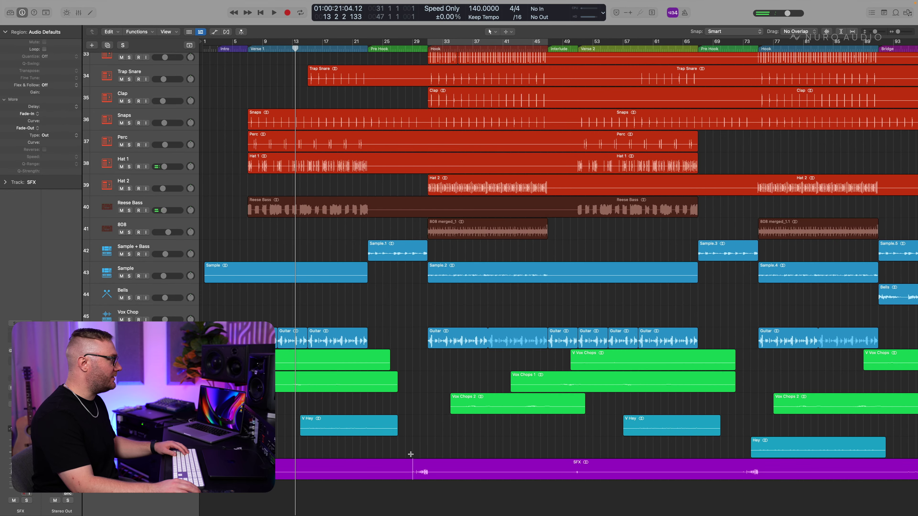
pyautogui.press('s')
pyautogui.press('space')
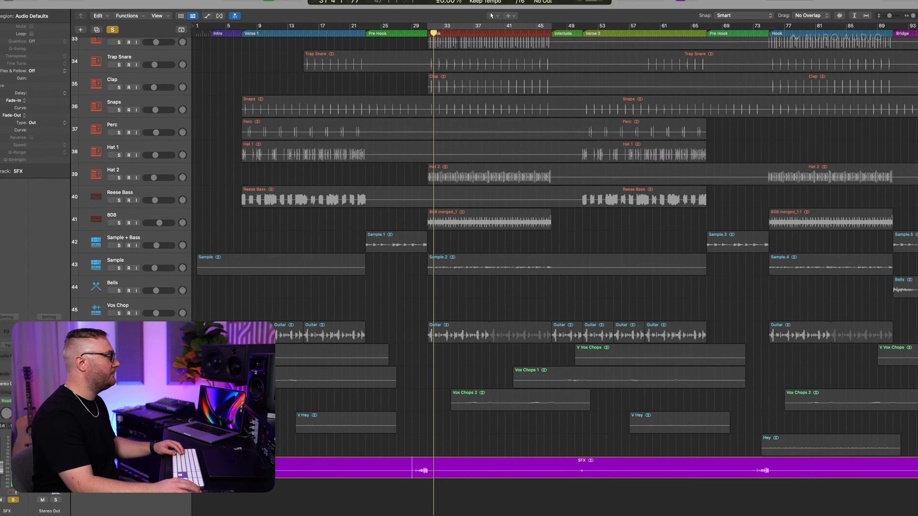
pyautogui.press('s')
pyautogui.moveTo(418, 406); pyautogui.dragTo(436, 408)
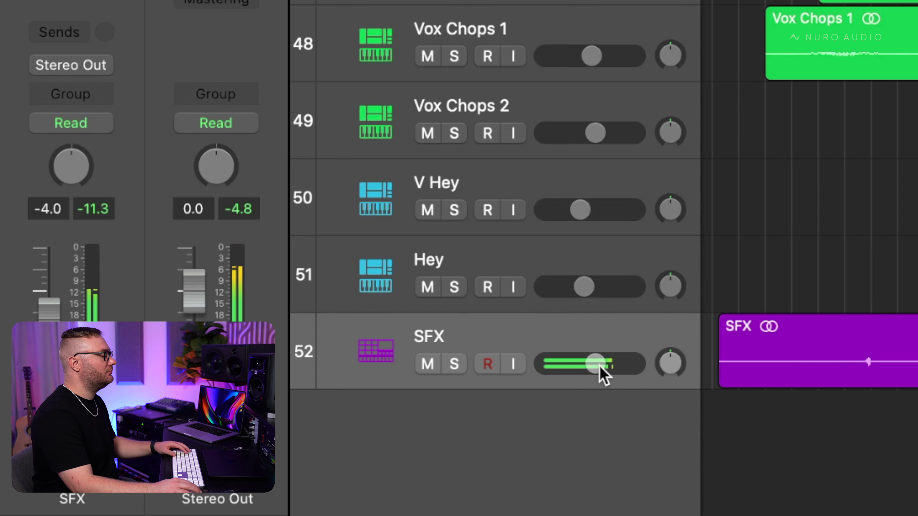
pyautogui.moveTo(602, 376); pyautogui.dragTo(598, 376)
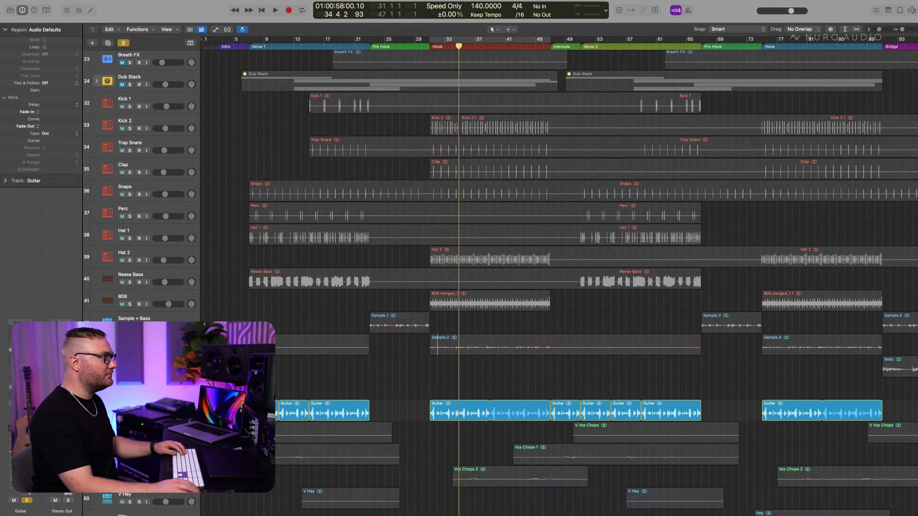
# Step: Switch the Guitar track's Xvox SFX from Pitch Widener to Phaser and raise the SFX amount to about 84% during playback
pyautogui.press('space')
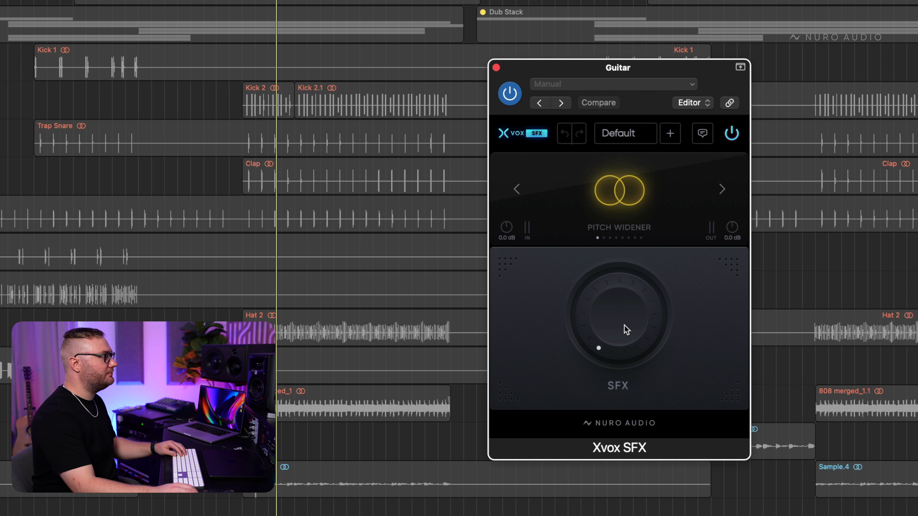
pyautogui.click(626, 330)
pyautogui.moveTo(626, 326); pyautogui.dragTo(627, 174)
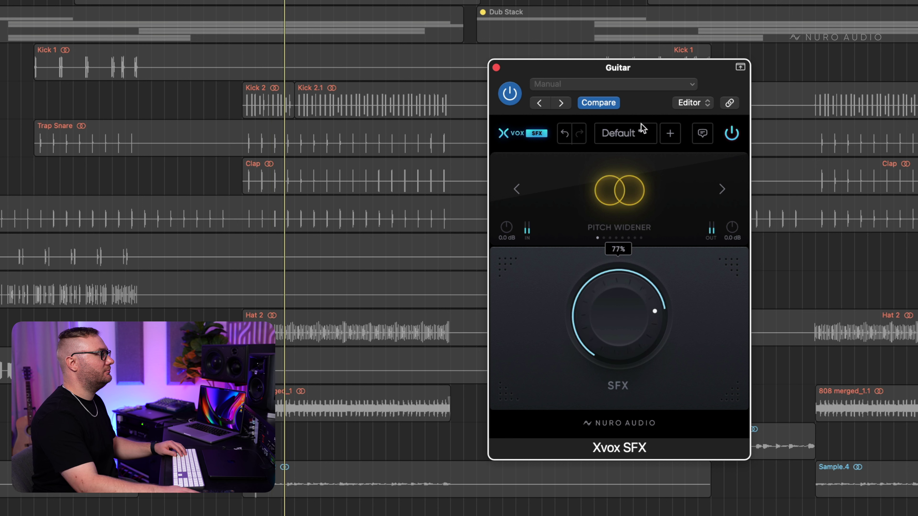
pyautogui.click(722, 188)
pyautogui.click(722, 190)
pyautogui.click(722, 189)
pyautogui.click(723, 189)
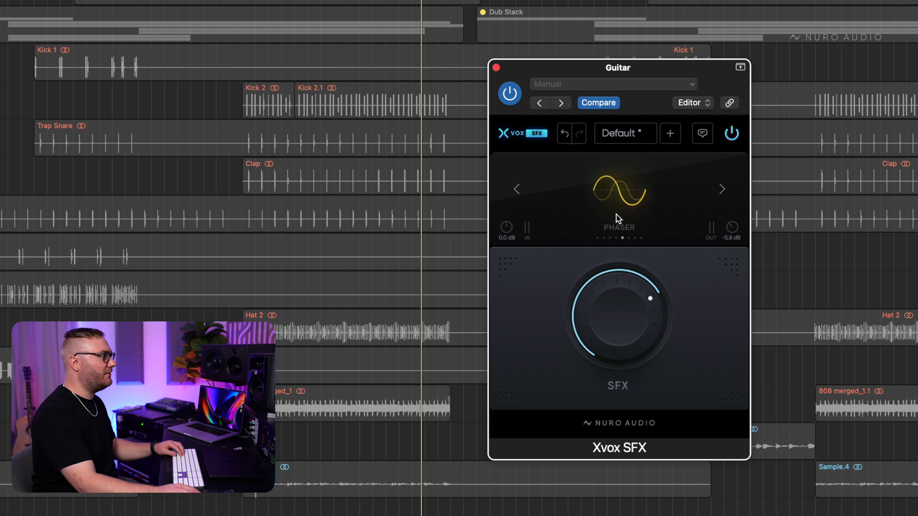
pyautogui.moveTo(623, 303); pyautogui.dragTo(630, 272)
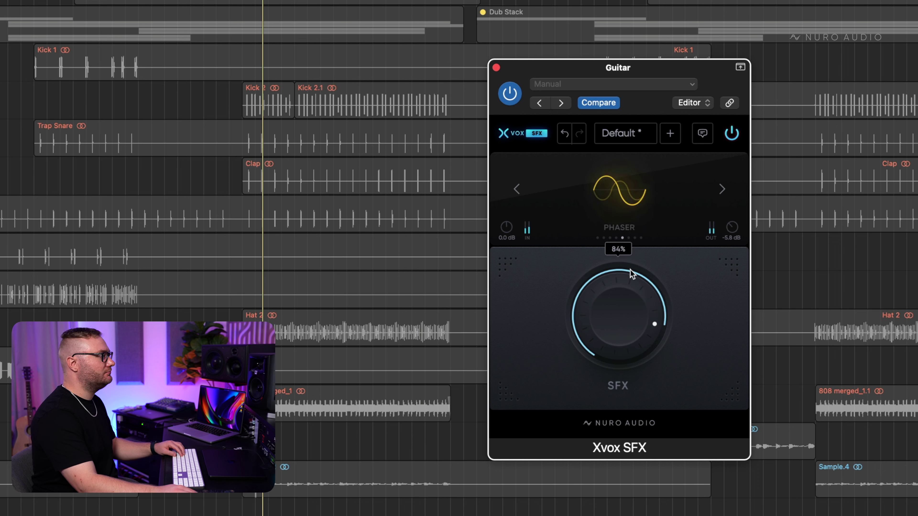
# Step: Compare the Guitar's phaser effect with bypass, leave it enabled, and close Xvox SFX
pyautogui.click(732, 135)
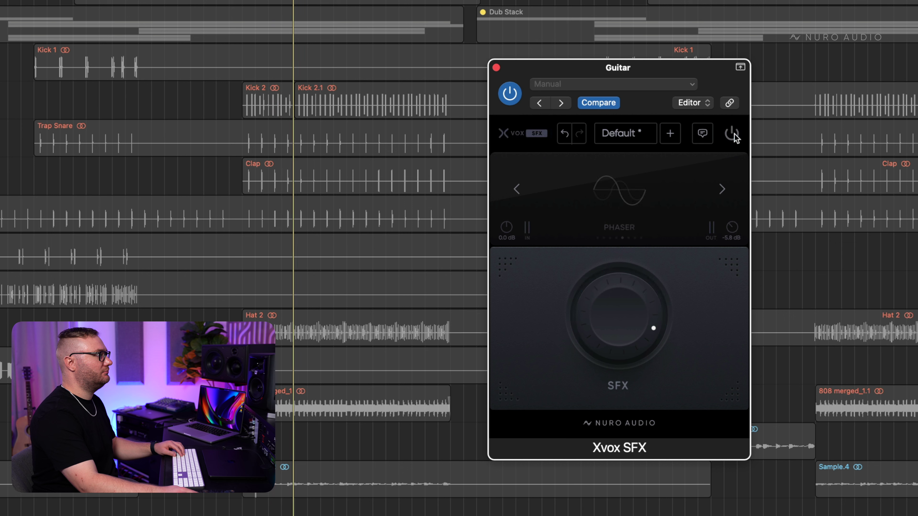
pyautogui.click(733, 135)
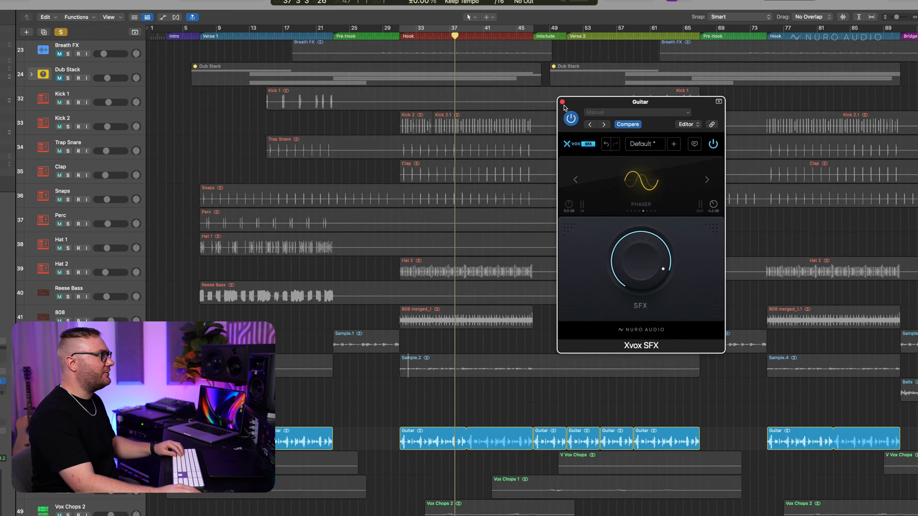
pyautogui.click(574, 108)
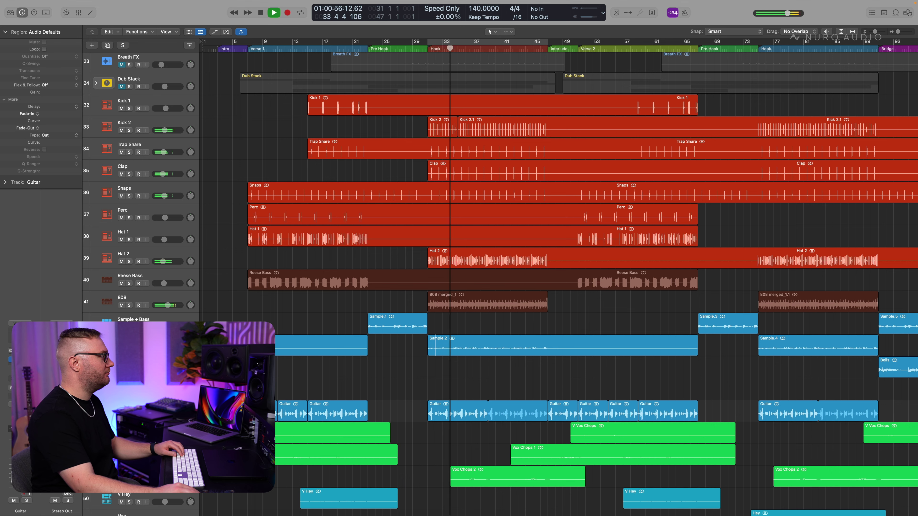
# Step: Play the Hook from bar 31 with the full beat to judge the overall balance
pyautogui.press('space')
pyautogui.scroll(-3, 429, 206)
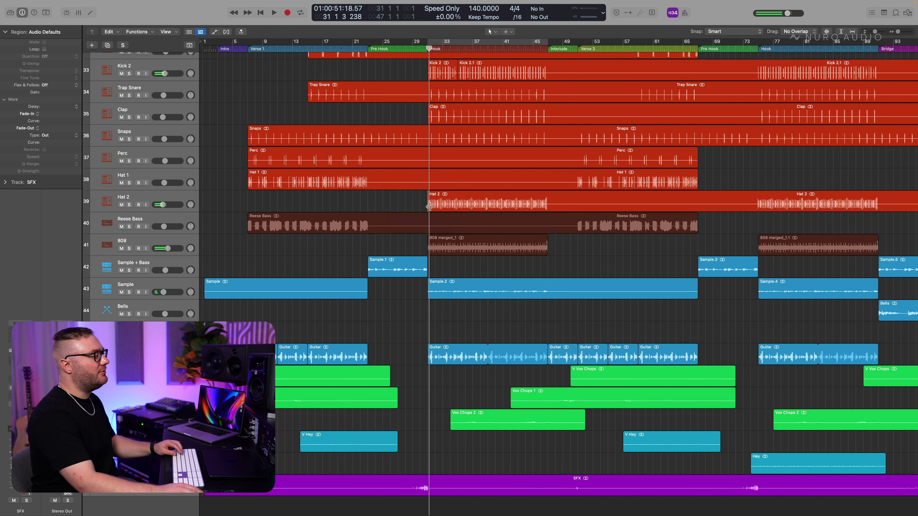
pyautogui.press('x')
pyautogui.press('c')
pyautogui.press('space')
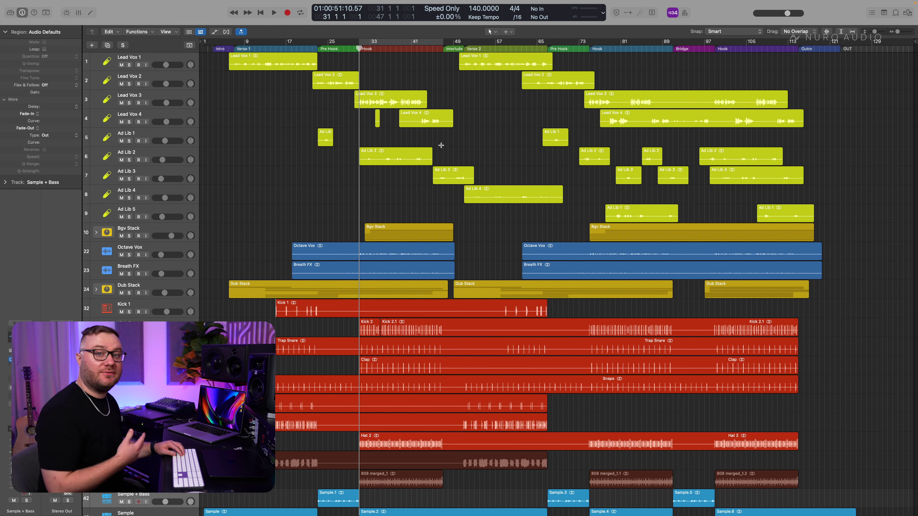
# Step: Lower all the vocal faders together in the mixer against the Hook, bringing Lead Vox 3 to about -9.8 dB
pyautogui.press('x')
pyautogui.press('space')
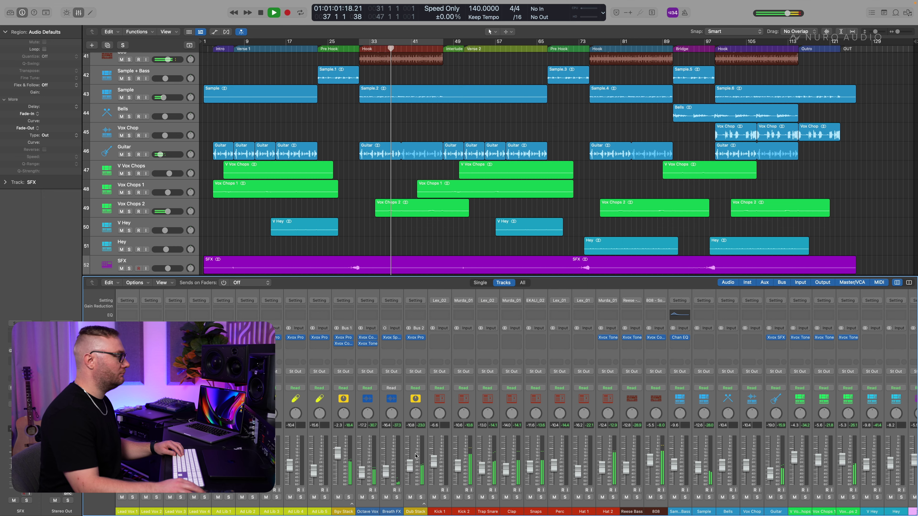
pyautogui.click(416, 456)
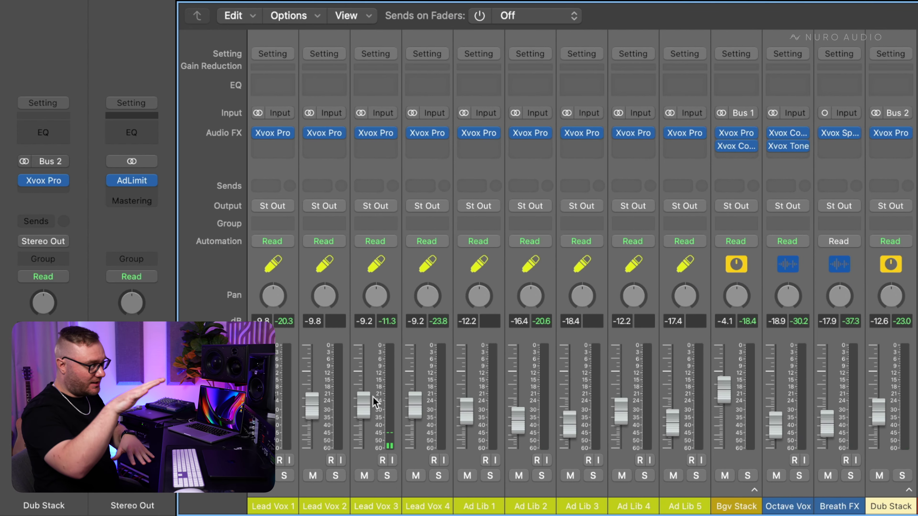
pyautogui.moveTo(373, 397); pyautogui.dragTo(364, 418)
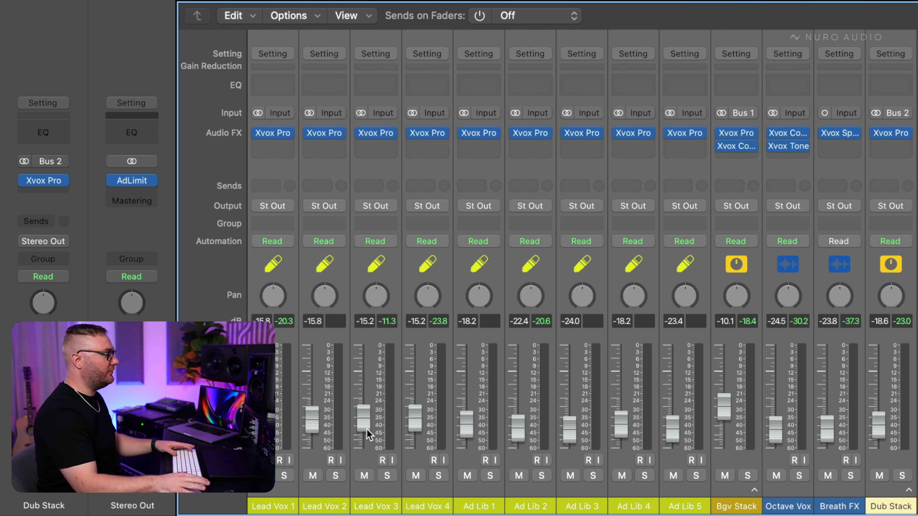
pyautogui.press('space')
pyautogui.moveTo(366, 427); pyautogui.dragTo(366, 418)
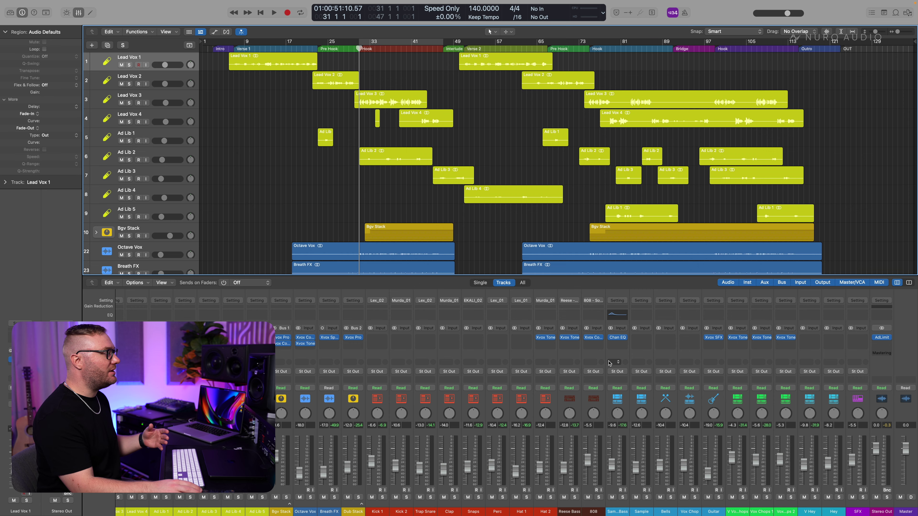
# Step: Group the tracks from Kick 1 through SFX into a summing stack and rename it 2TRK
pyautogui.hscroll(-5, 433, 396)
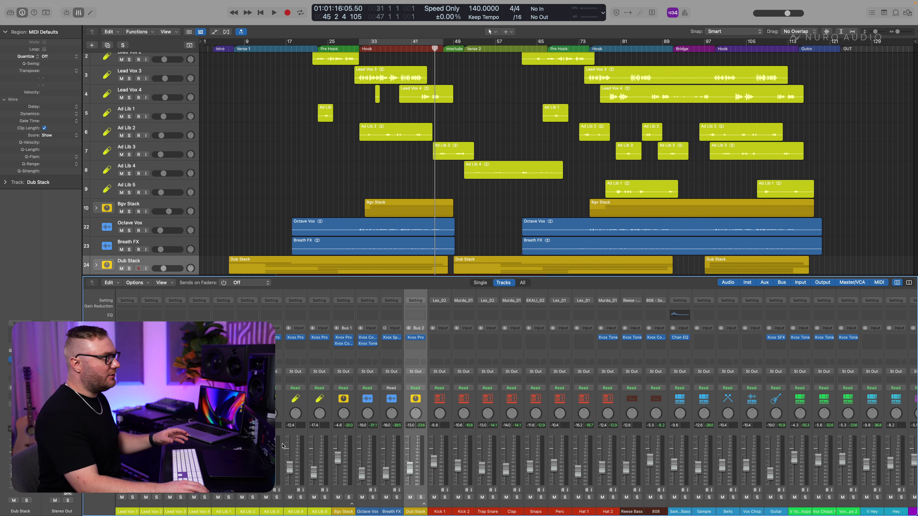
pyautogui.hscroll(4, 375, 457)
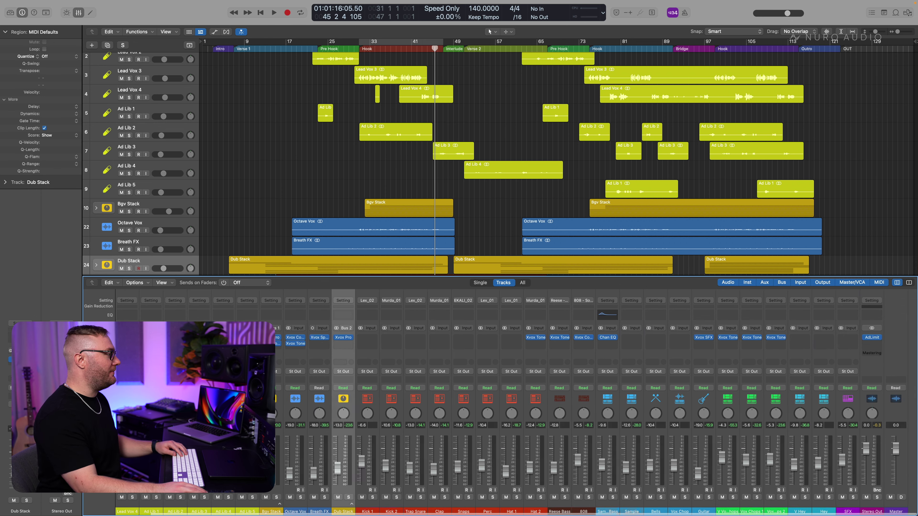
pyautogui.click(379, 456)
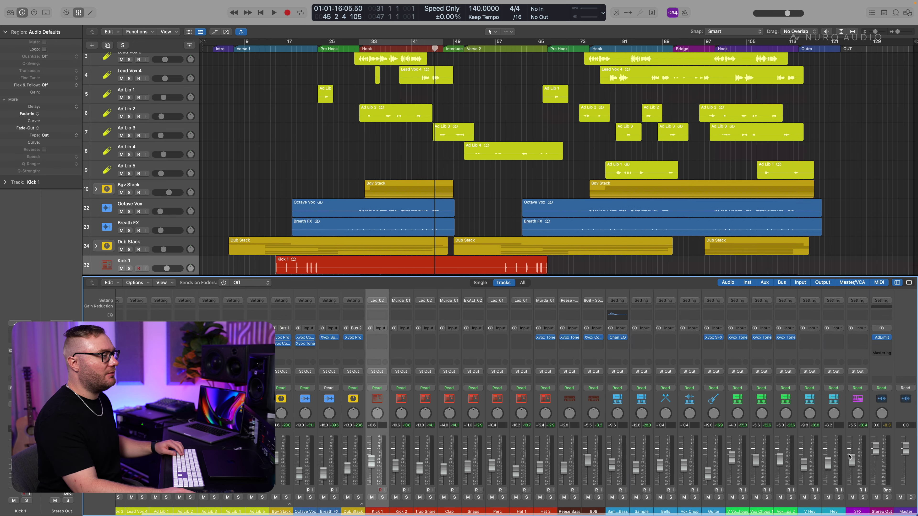
pyautogui.keyDown('shift'); pyautogui.click(859, 455); pyautogui.keyUp('shift')
pyautogui.press('super+shift+d')
pyautogui.press('Return')
pyautogui.click(382, 453)
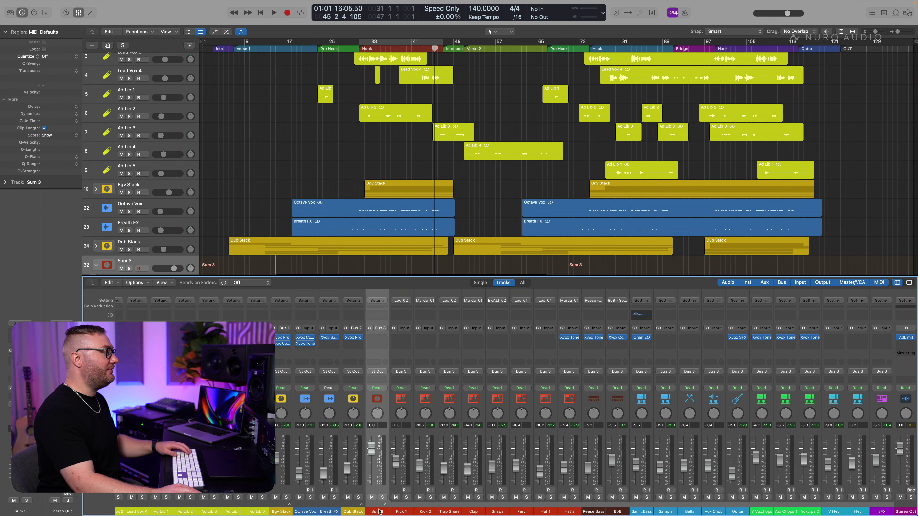
pyautogui.write('2TR')
pyautogui.write('K')
pyautogui.press('Return')
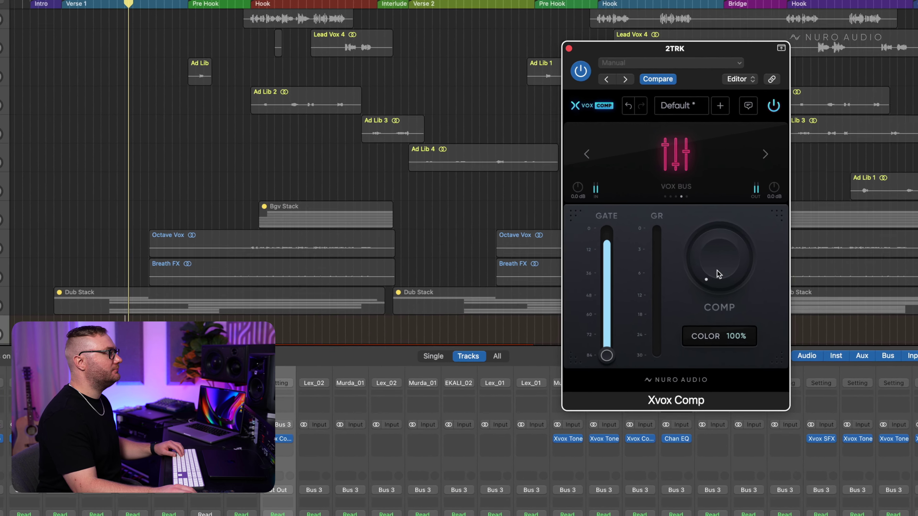
# Step: Raise COMP to about 22% in Xvox Comp's Vox Bus mode on the 2TRK stack and compare with bypass
pyautogui.moveTo(674, 236); pyautogui.dragTo(670, 200)
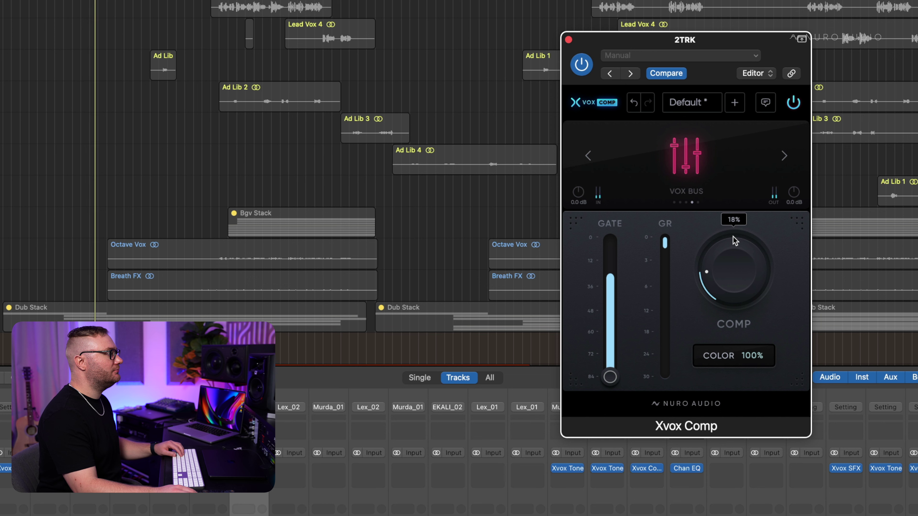
pyautogui.moveTo(736, 240); pyautogui.dragTo(727, 263)
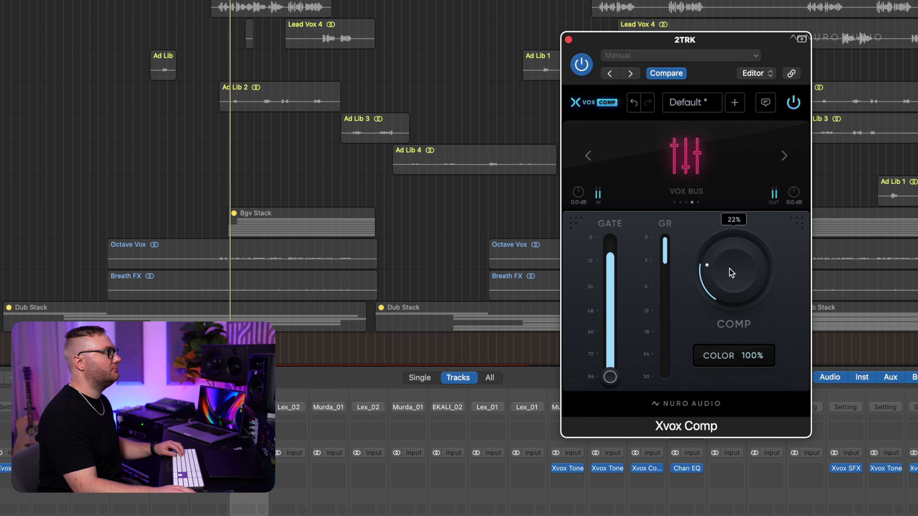
pyautogui.click(792, 103)
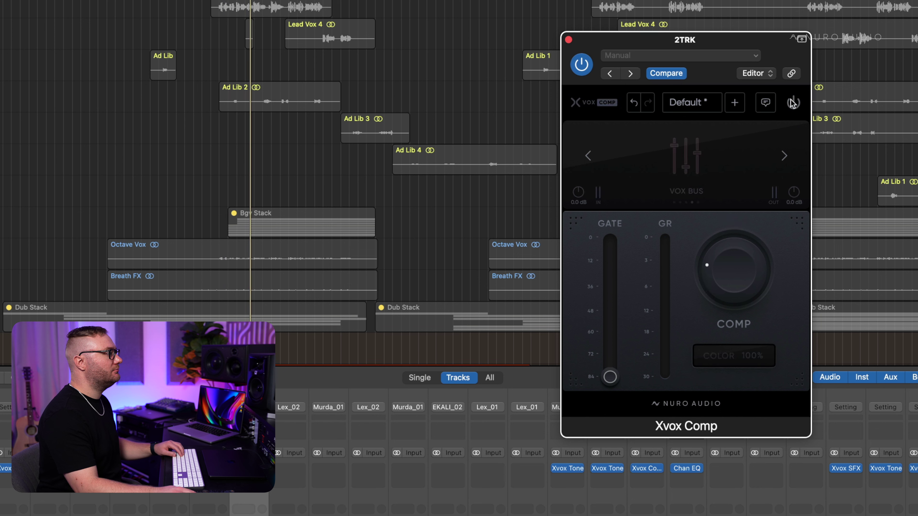
pyautogui.click(792, 103)
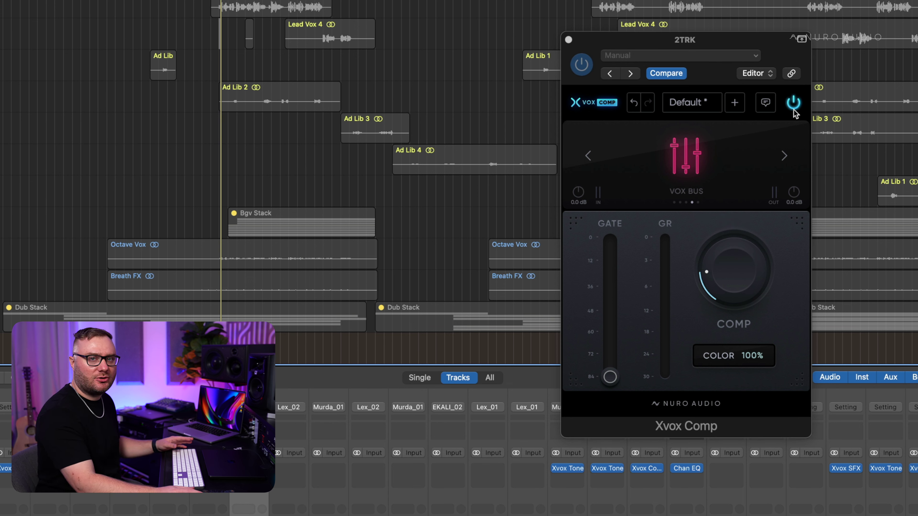
# Step: Replay the Hook to compare the 2TRK compression with bypass again, leave it enabled, and unsolo 2TRK
pyautogui.press('space')
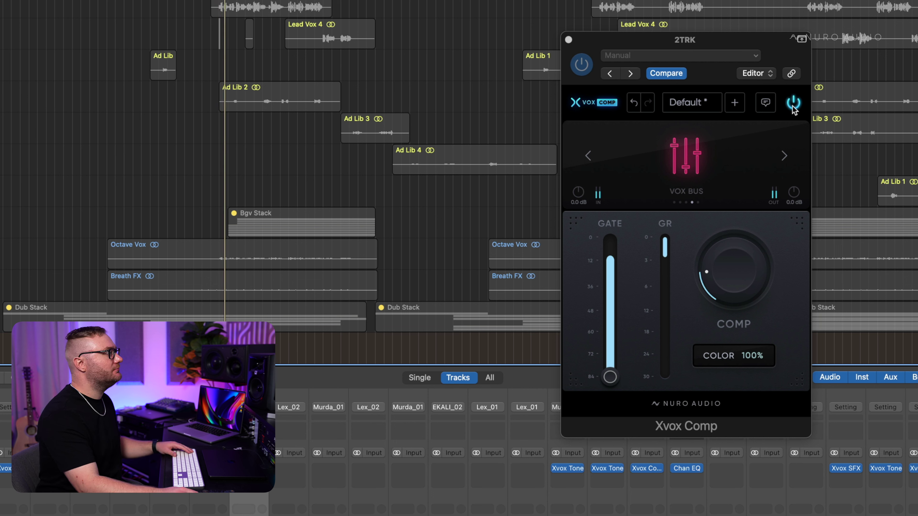
pyautogui.click(793, 109)
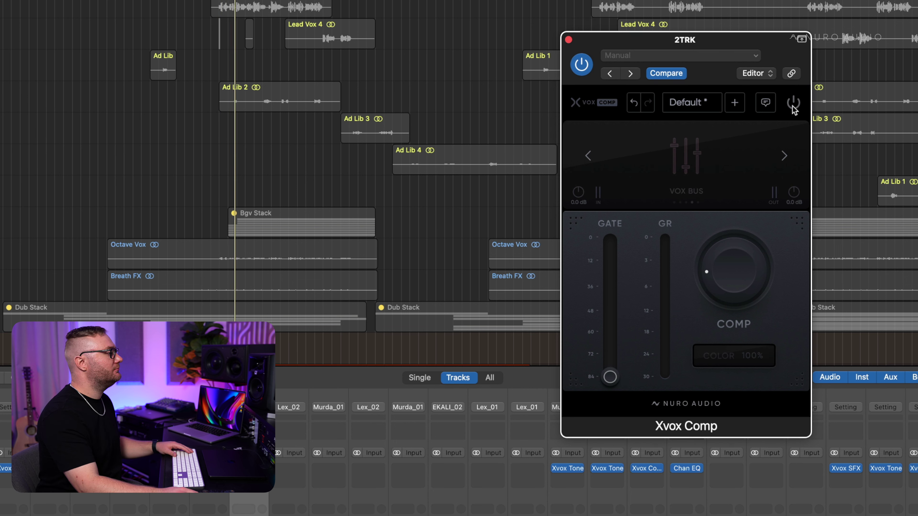
pyautogui.click(793, 108)
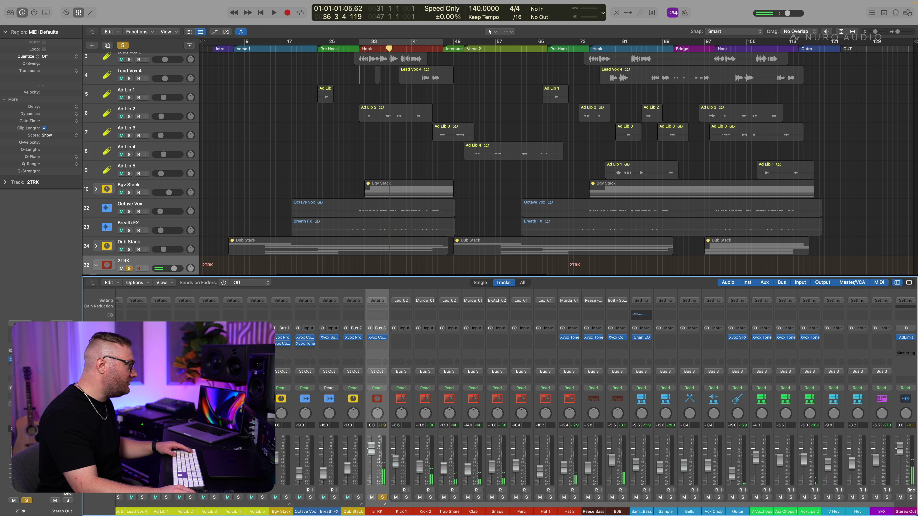
pyautogui.press('space')
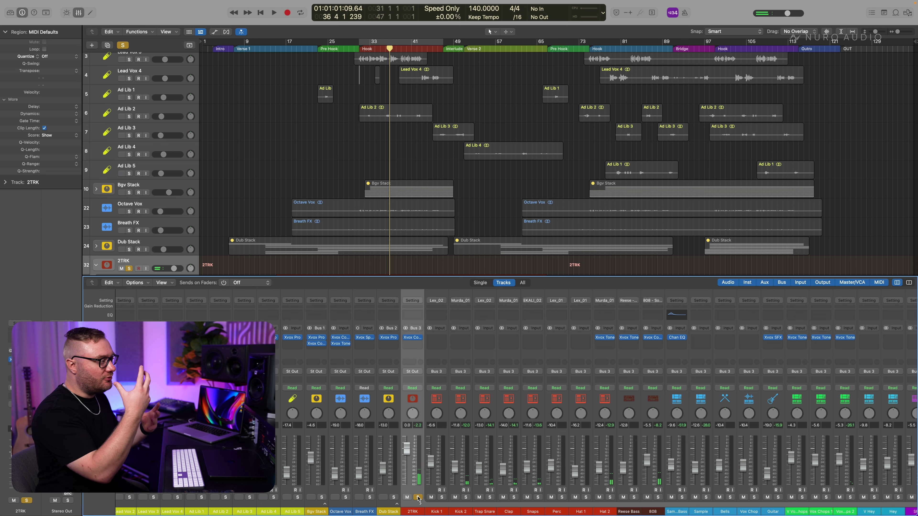
pyautogui.click(417, 498)
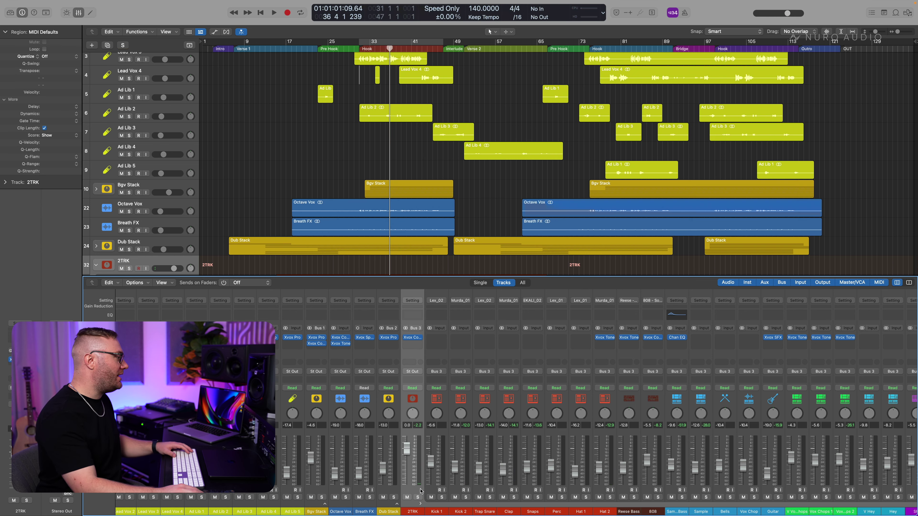
# Step: Group the vocal tracks from Lead Vox 1 through Dub Stack into a summing stack named All Vox Bus and start playback
pyautogui.press('Up')
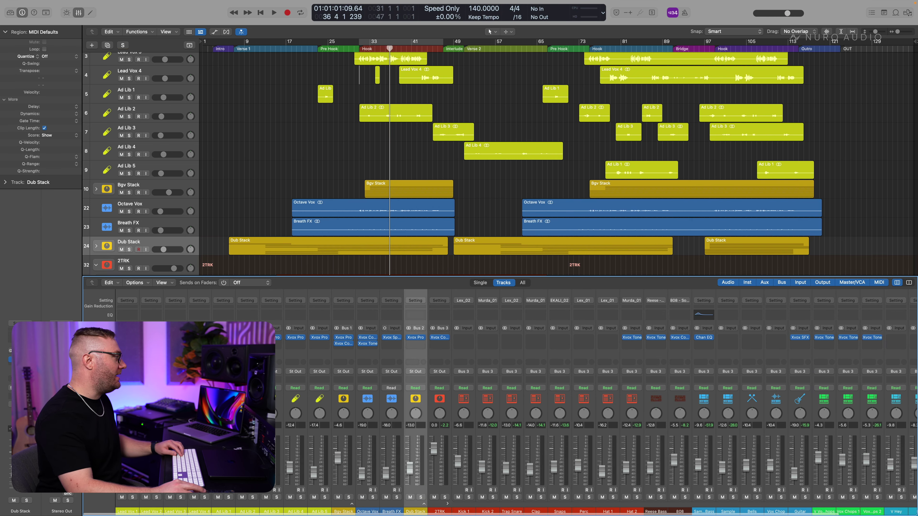
pyautogui.press('super+shift+d')
pyautogui.press('Return')
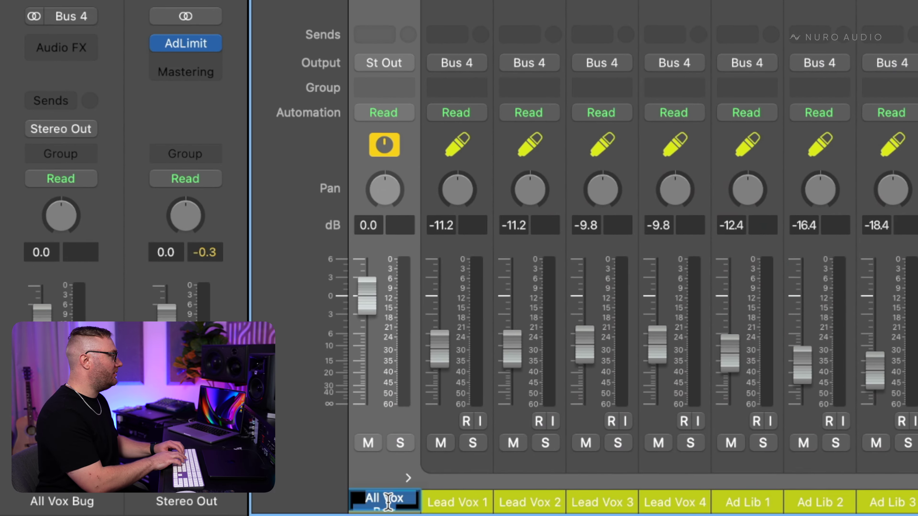
pyautogui.write('All')
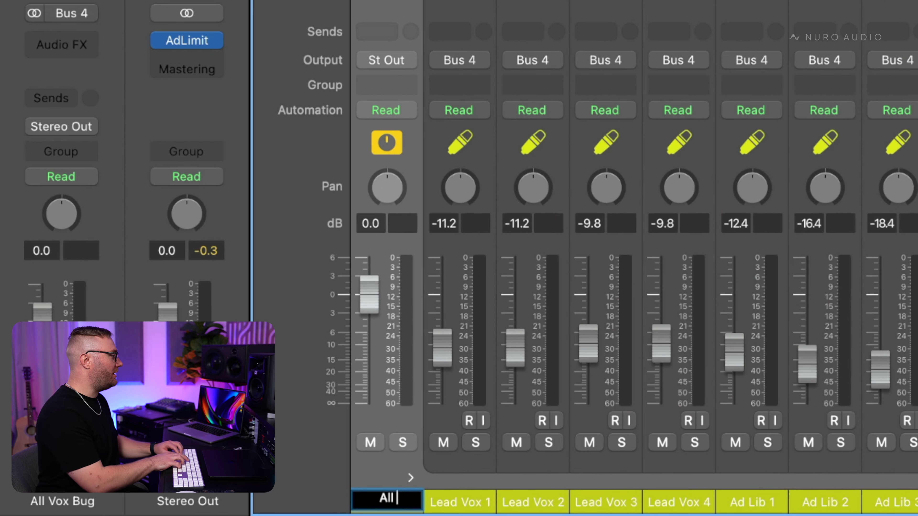
pyautogui.write(' Vox Bus')
pyautogui.press('Return')
pyautogui.press('space')
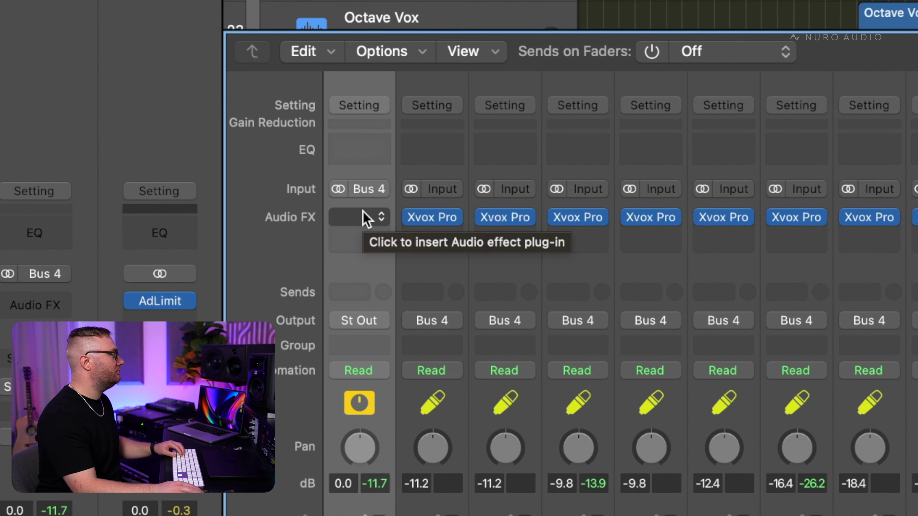
# Step: Insert Xvox Comp on the All Vox Bus, switch it to Vox Bus mode, and adjust COMP while the song plays
pyautogui.click(367, 218)
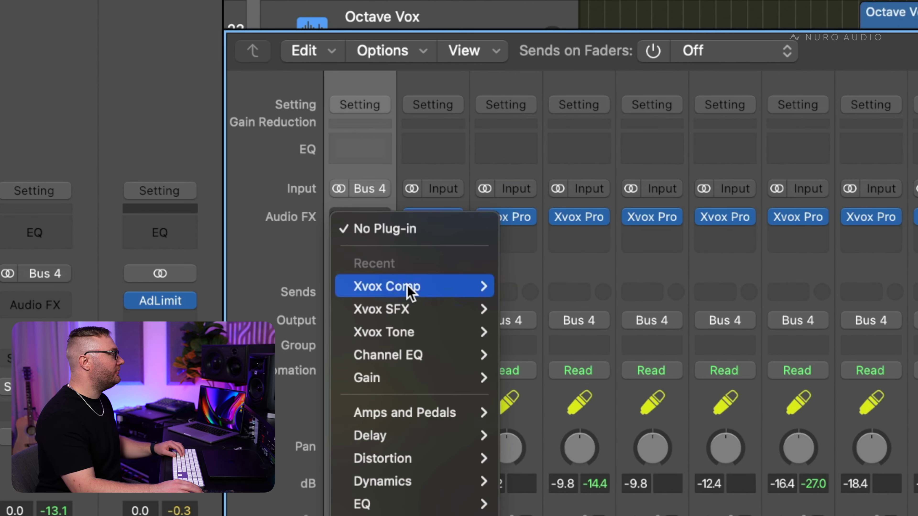
pyautogui.click(408, 292)
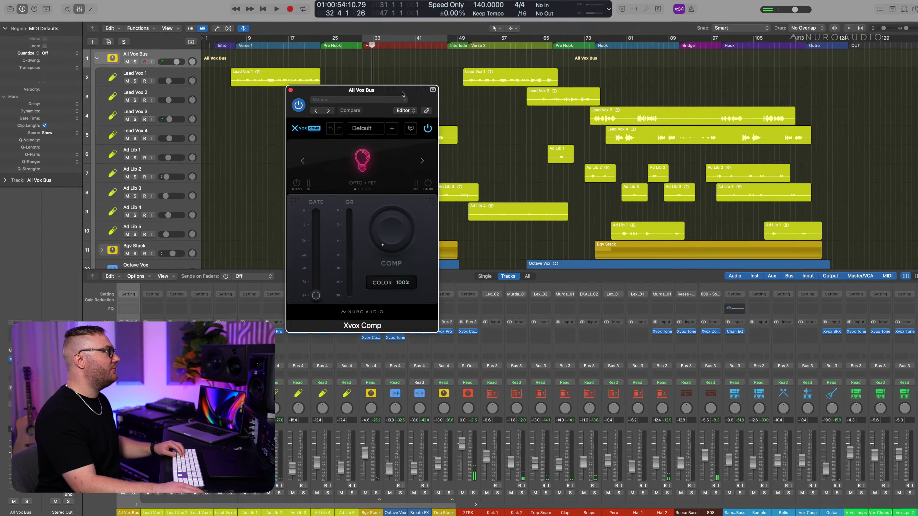
pyautogui.moveTo(403, 94); pyautogui.dragTo(640, 119)
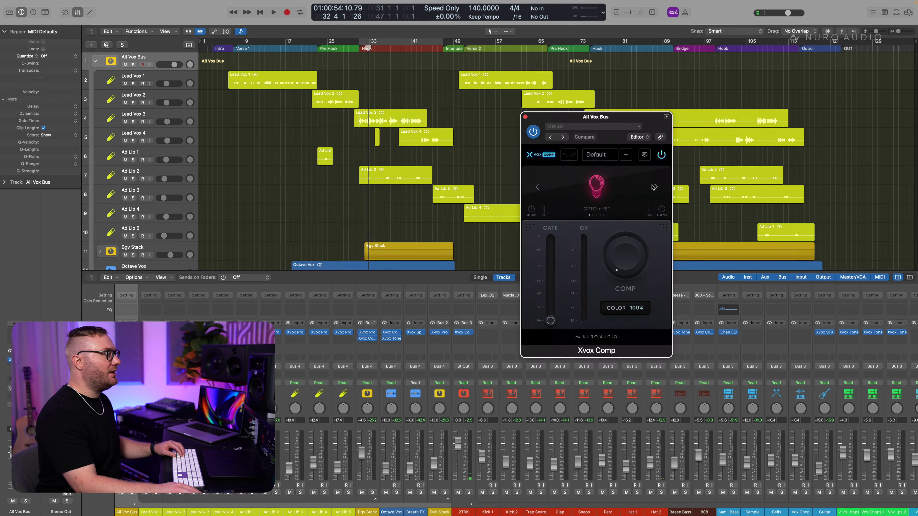
pyautogui.click(654, 188)
pyautogui.click(690, 182)
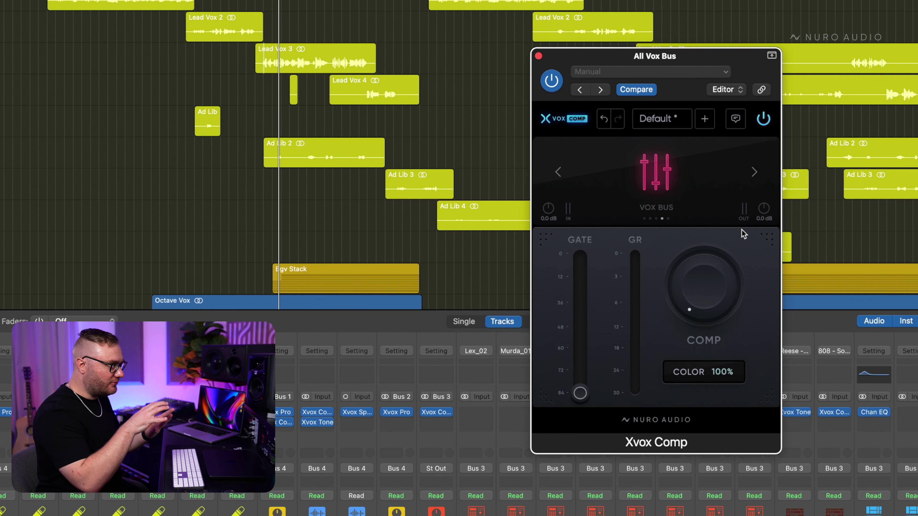
pyautogui.press('space')
pyautogui.moveTo(710, 296); pyautogui.dragTo(727, 308)
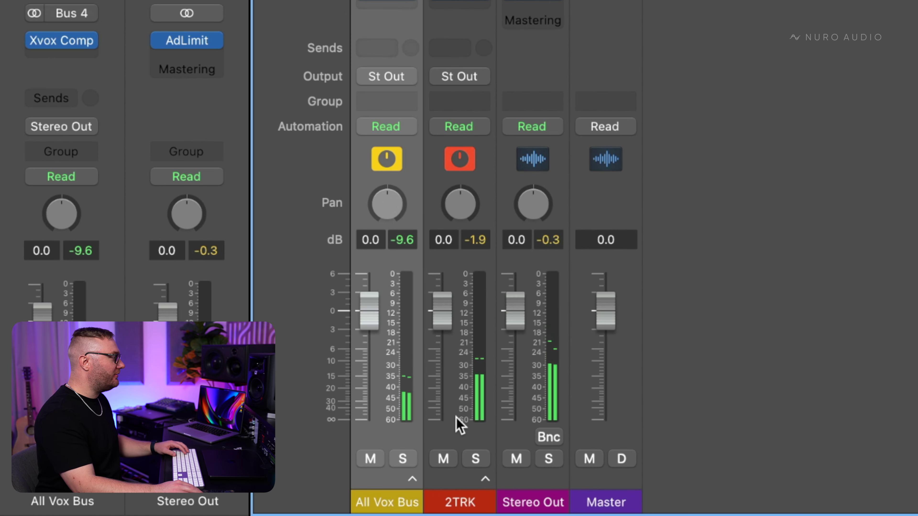
# Step: Lower the All Vox Bus fader to about -1.5 dB against the 2TRK bus
pyautogui.click(459, 425)
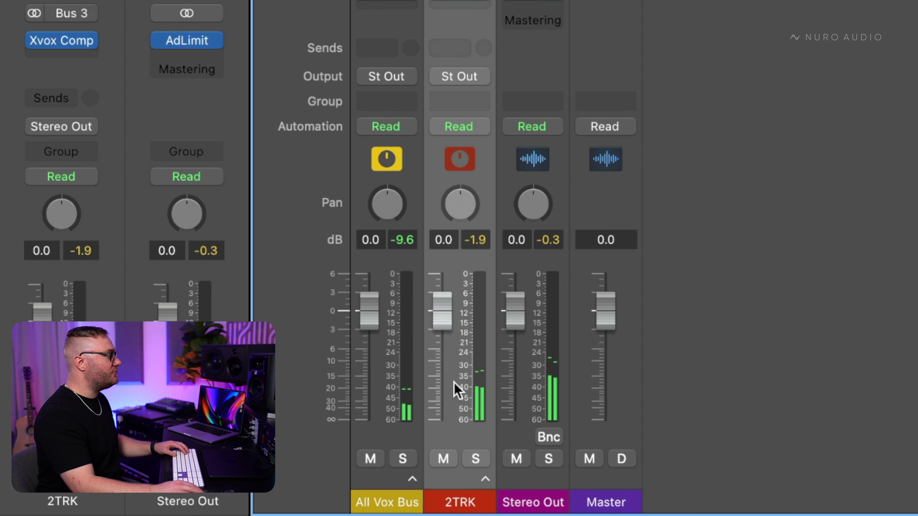
pyautogui.moveTo(369, 314); pyautogui.dragTo(369, 320)
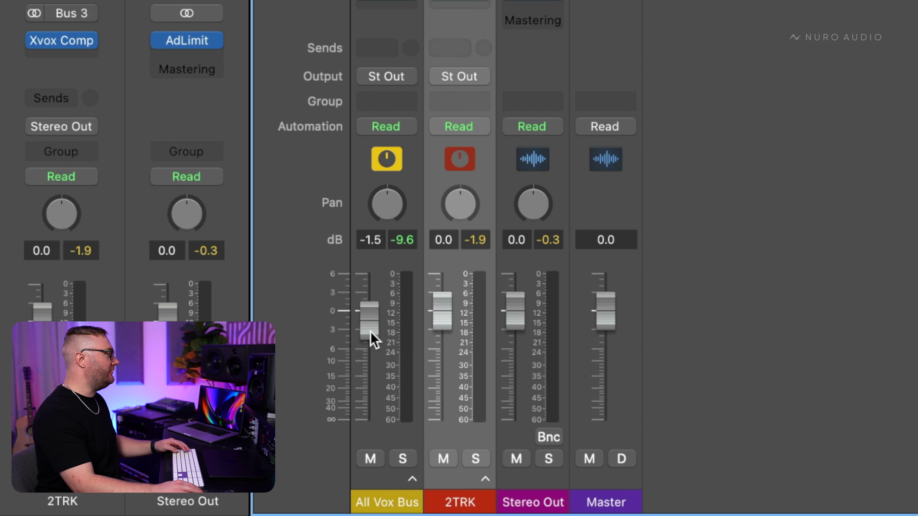
pyautogui.moveTo(370, 327); pyautogui.dragTo(370, 329)
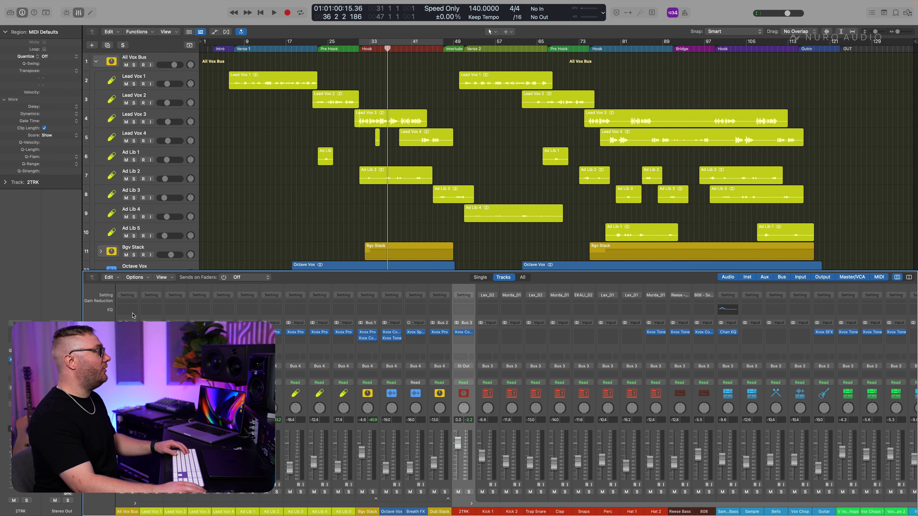
# Step: Add a Channel EQ to 2TRK and cut 1.0 dB at about 240 Hz with a Q of 0.79 during playback
pyautogui.click(463, 311)
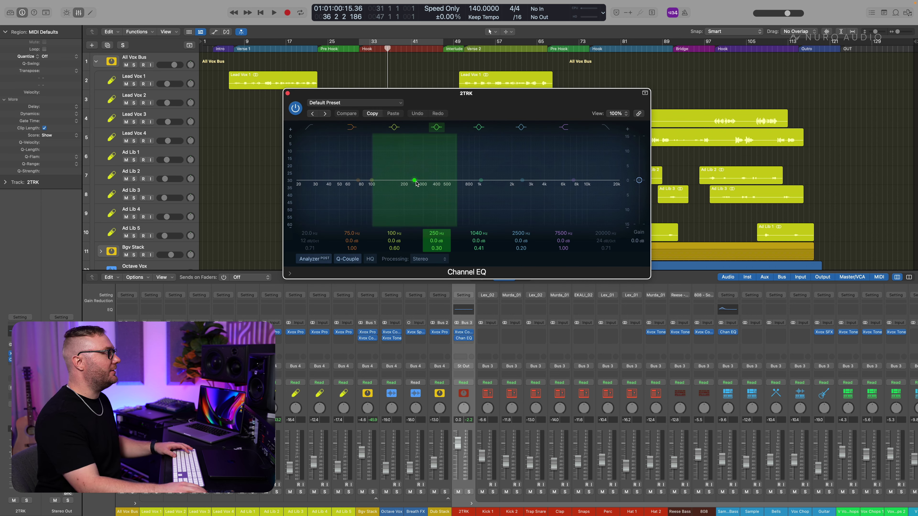
pyautogui.press('space')
pyautogui.moveTo(415, 181); pyautogui.dragTo(411, 184)
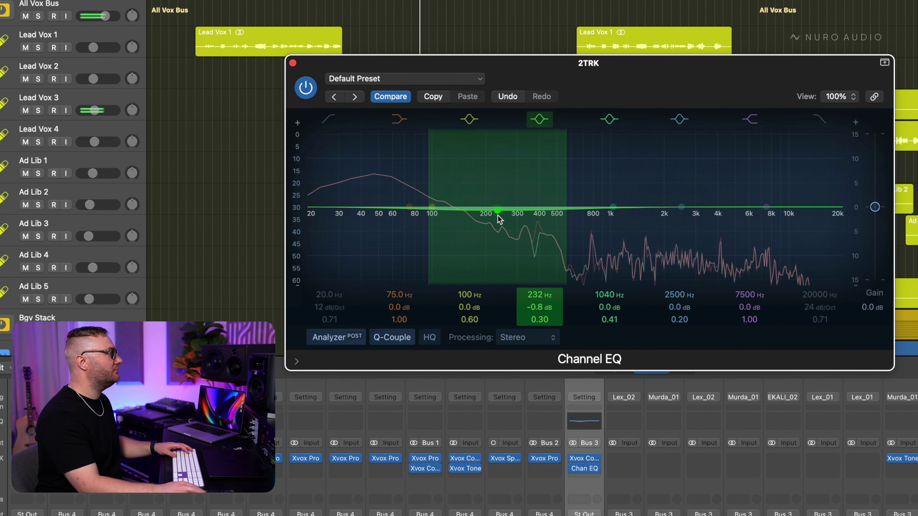
pyautogui.moveTo(498, 216); pyautogui.dragTo(493, 218)
pyautogui.scroll(3, 494, 216)
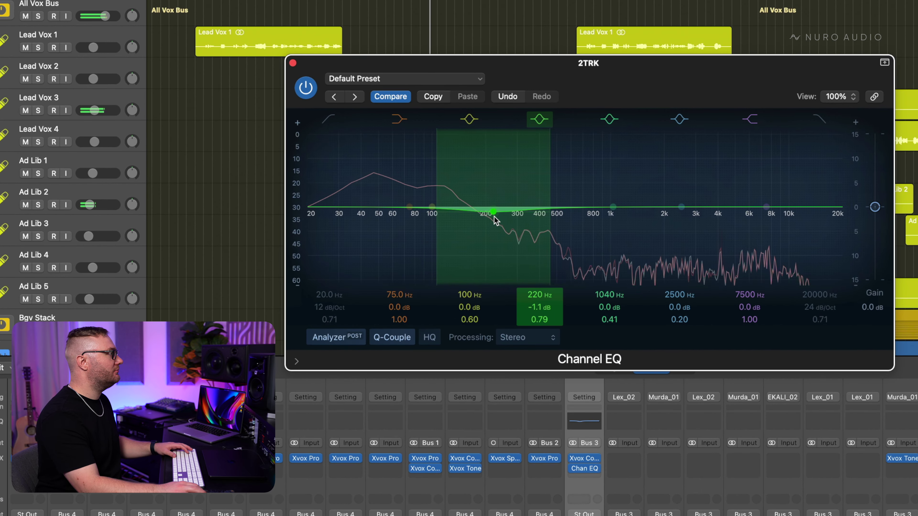
pyautogui.moveTo(492, 220)
pyautogui.mouseDown()
pyautogui.moveTo(474, 219)
pyautogui.moveTo(491, 218)
pyautogui.mouseUp()
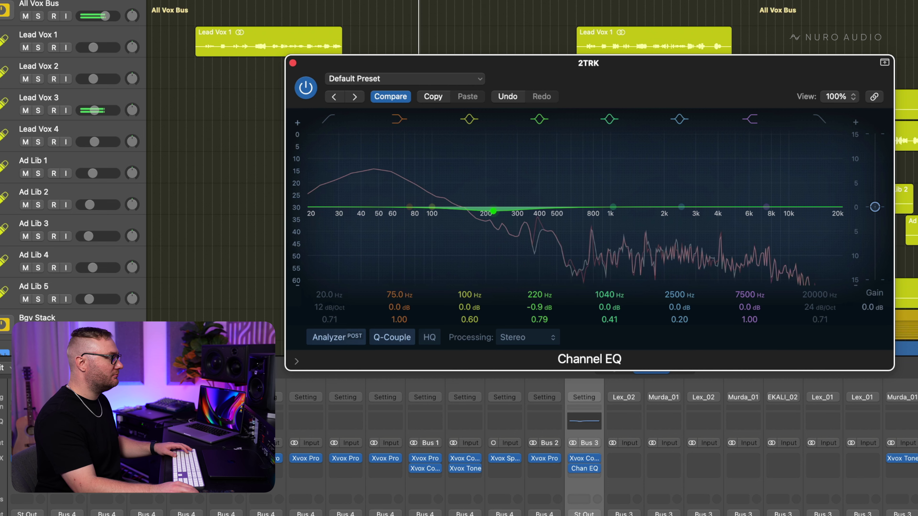
pyautogui.click(646, 437)
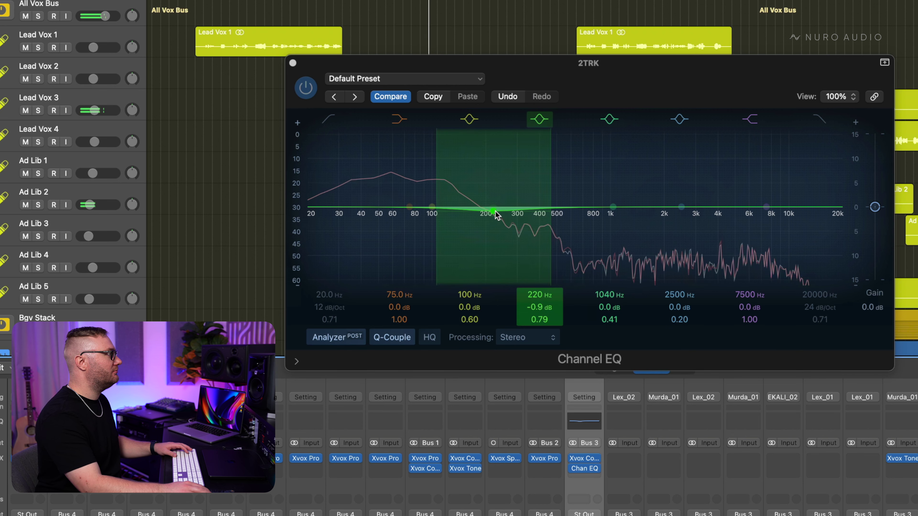
pyautogui.moveTo(496, 215); pyautogui.dragTo(500, 211)
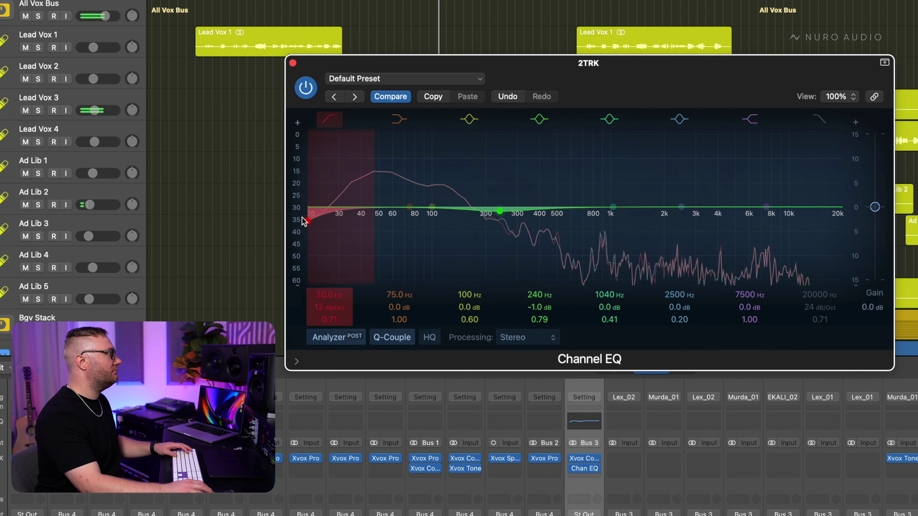
# Step: Add a 36 dB/Oct low cut at about 21.2 Hz and a 1.2 dB dip near 6050 Hz to the 2TRK EQ
pyautogui.moveTo(373, 196); pyautogui.dragTo(316, 226)
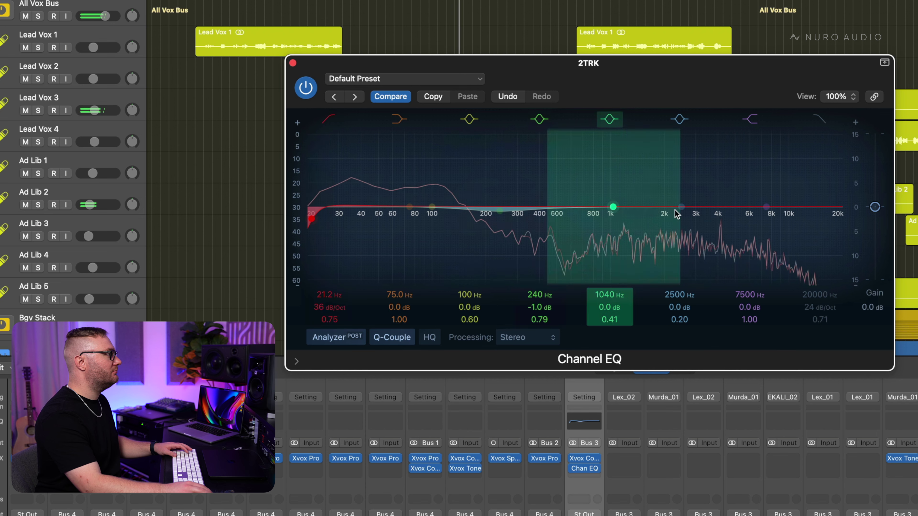
pyautogui.moveTo(693, 211); pyautogui.dragTo(751, 220)
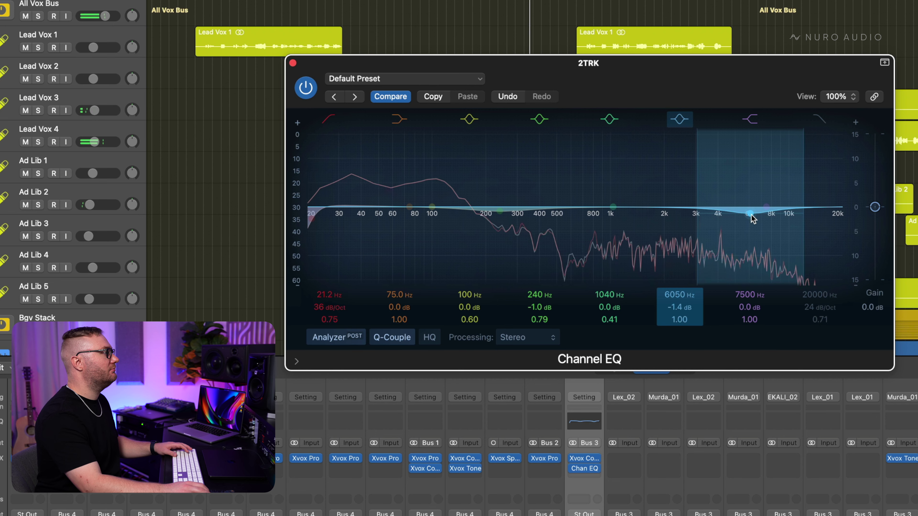
pyautogui.press('space')
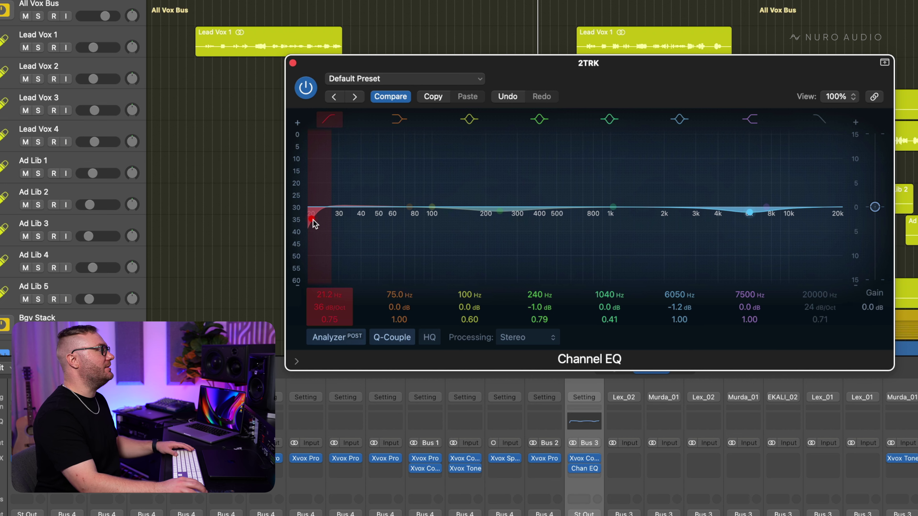
# Step: Play the Hook to compare the 2TRK Channel EQ with bypass, leave it enabled, and close the plug-in
pyautogui.press('space')
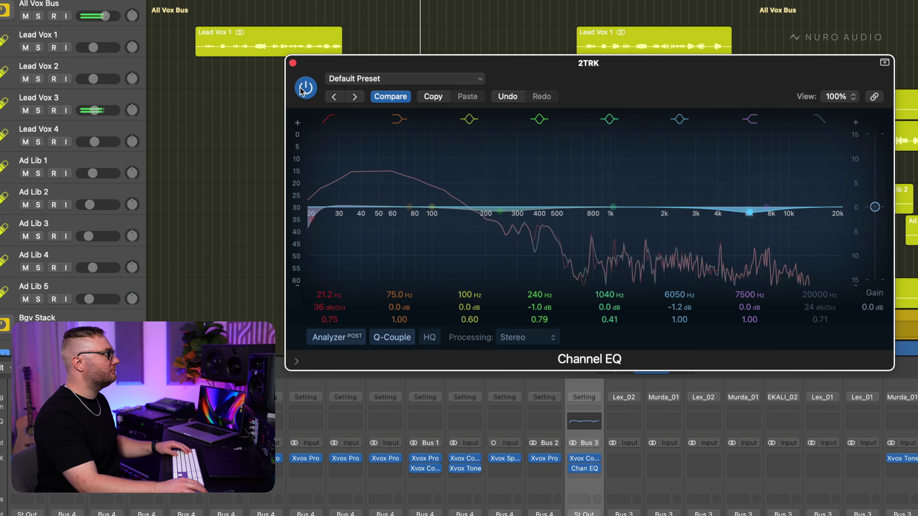
pyautogui.click(302, 92)
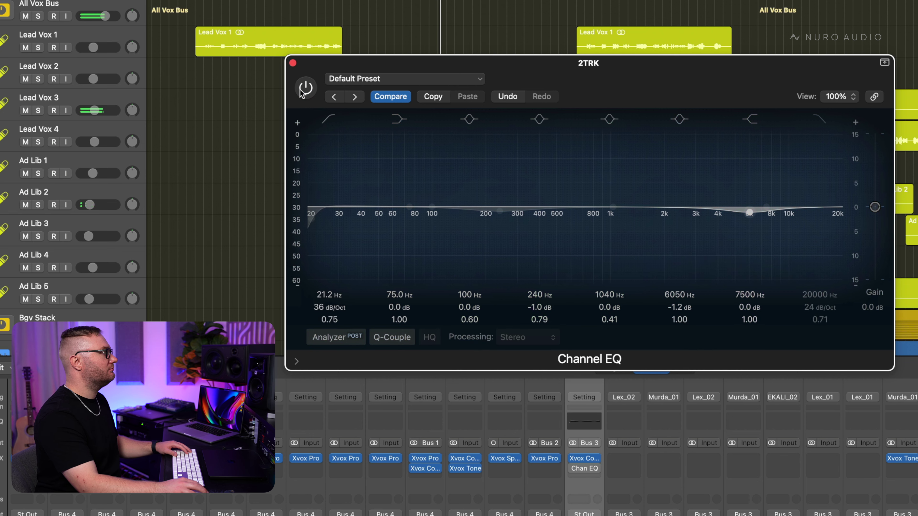
pyautogui.click(304, 88)
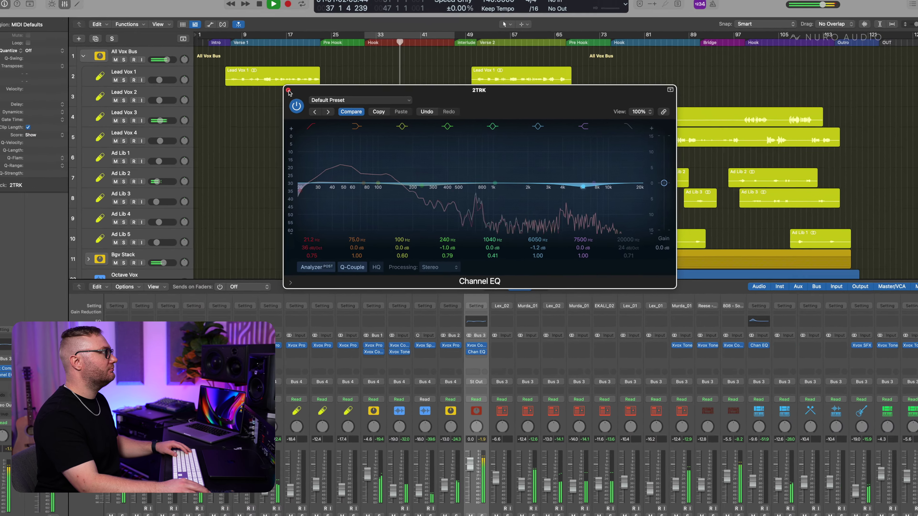
pyautogui.press('space')
pyautogui.click(291, 73)
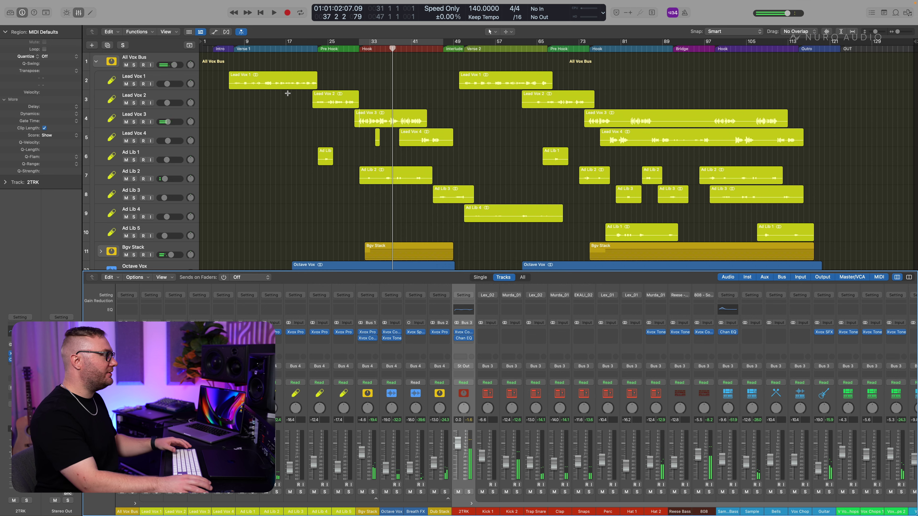
# Step: Insert Xvox Tone after the compressor on the All Vox Bus and switch it to NYC mode
pyautogui.click(156, 58)
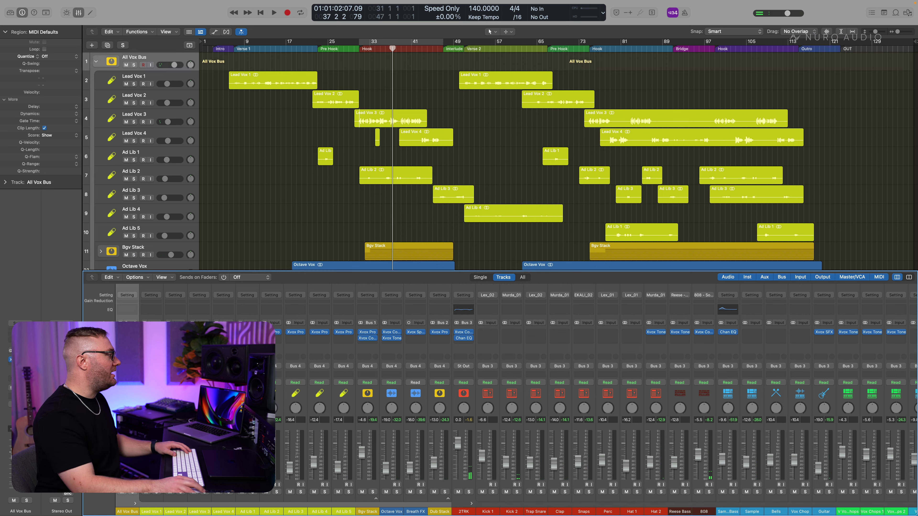
pyautogui.click(128, 338)
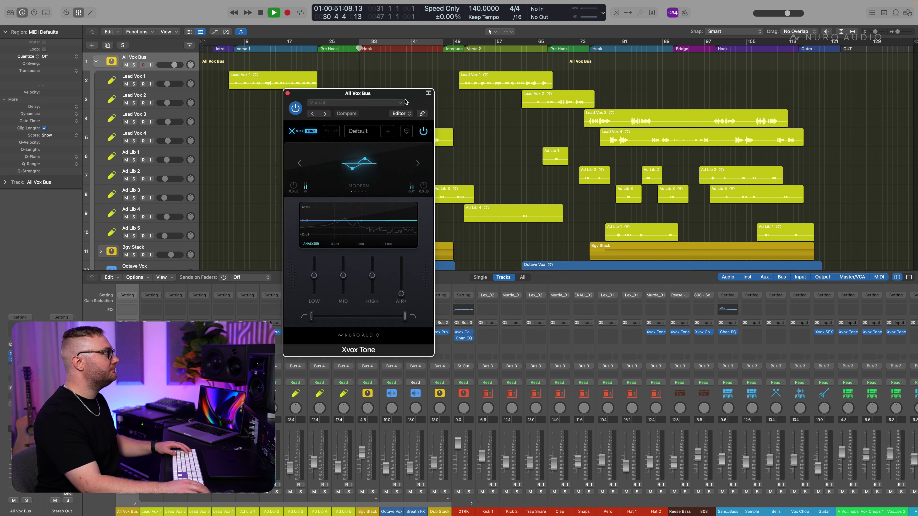
pyautogui.moveTo(387, 95); pyautogui.dragTo(625, 103)
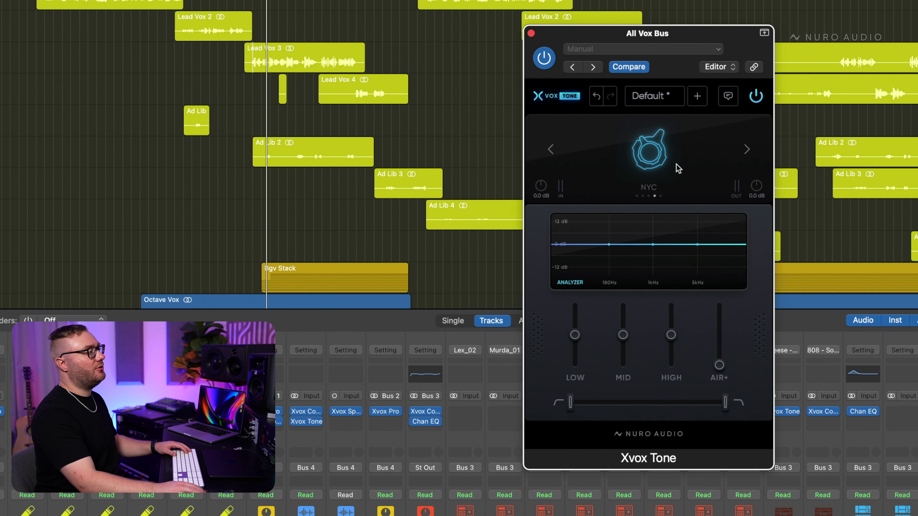
# Step: Set MID to about -7% and HIGH to about -15% in the All Vox Bus Xvox Tone while playing the Hook
pyautogui.moveTo(665, 336); pyautogui.dragTo(673, 341)
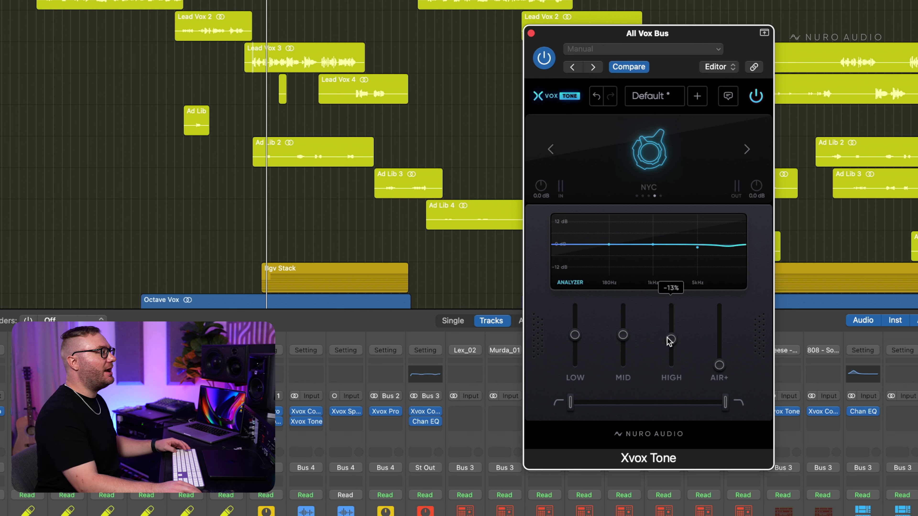
pyautogui.doubleClick(668, 338)
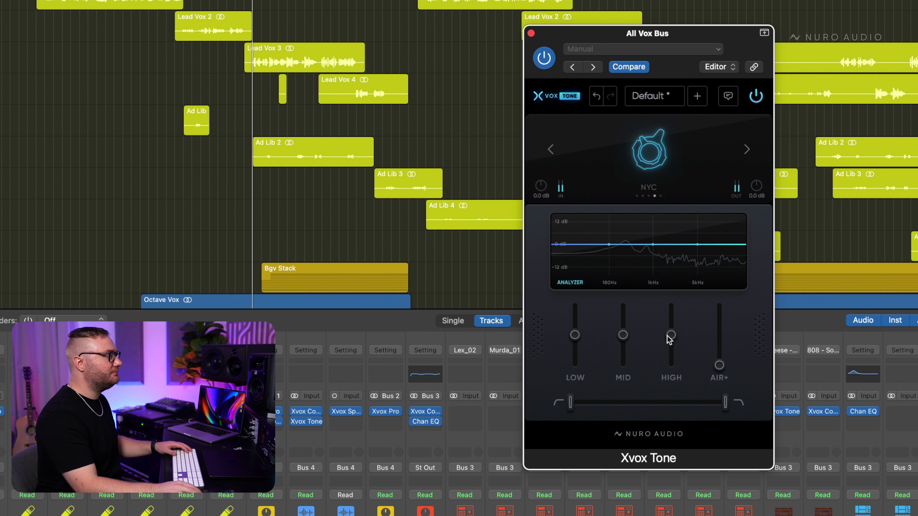
pyautogui.moveTo(670, 339); pyautogui.dragTo(622, 343)
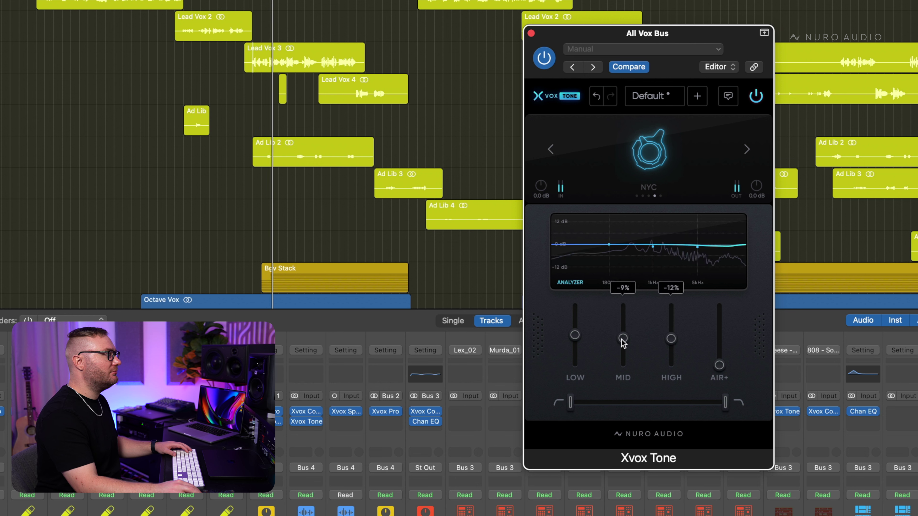
pyautogui.moveTo(669, 341)
pyautogui.mouseDown()
pyautogui.moveTo(625, 340)
pyautogui.moveTo(668, 339)
pyautogui.mouseUp()
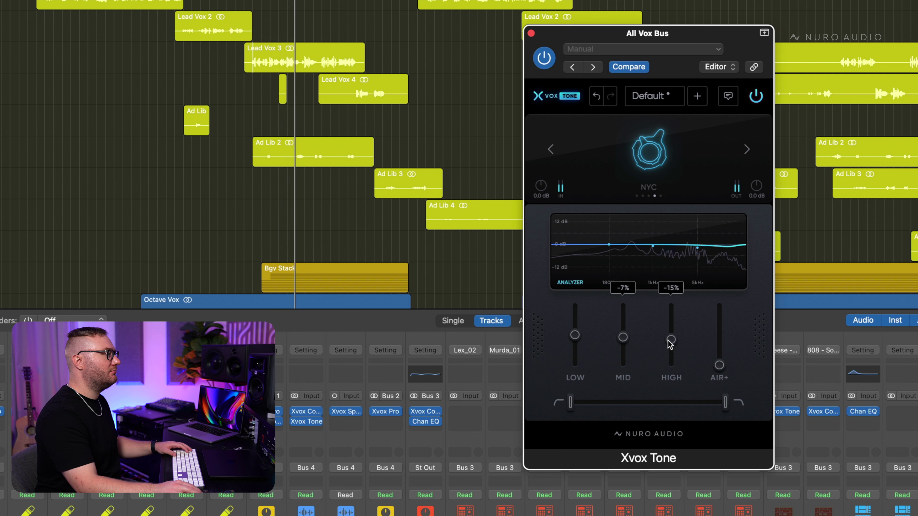
# Step: Compare Xvox Tone with bypass, slightly lower LOW and raise the low-cut filter, and close the plug-in
pyautogui.click(756, 100)
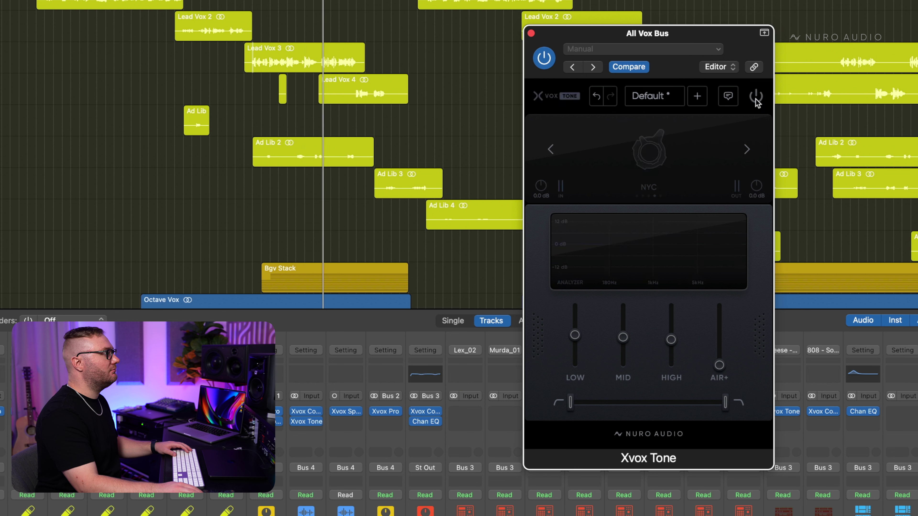
pyautogui.click(756, 98)
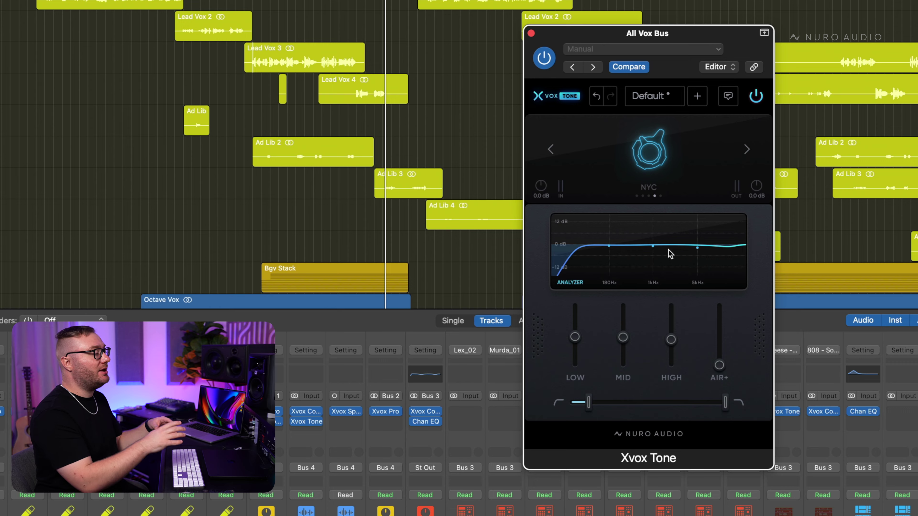
pyautogui.click(531, 34)
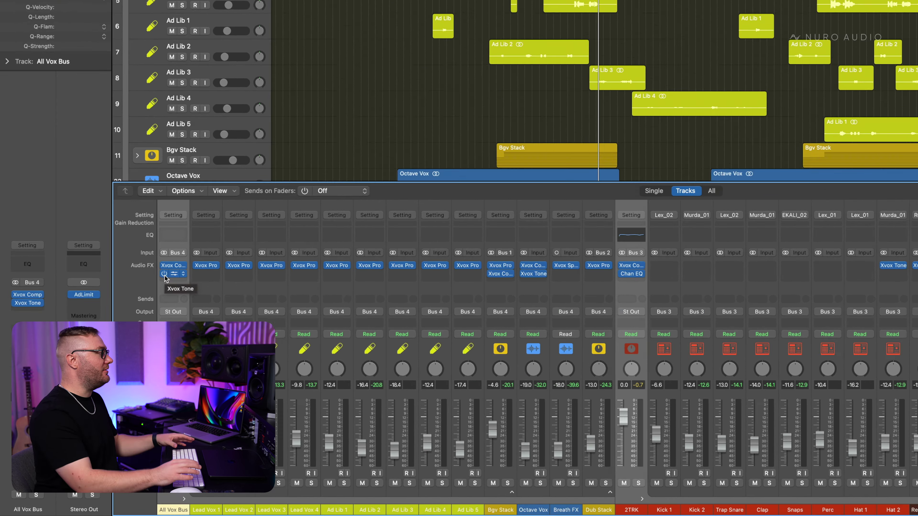
# Step: Bypass and re-enable all plug-ins on All Vox Bus and 2TRK during playback to compare the bus processing, leaving them enabled
pyautogui.keyDown('alt'); pyautogui.click(164, 265); pyautogui.keyUp('alt')
pyautogui.press('space')
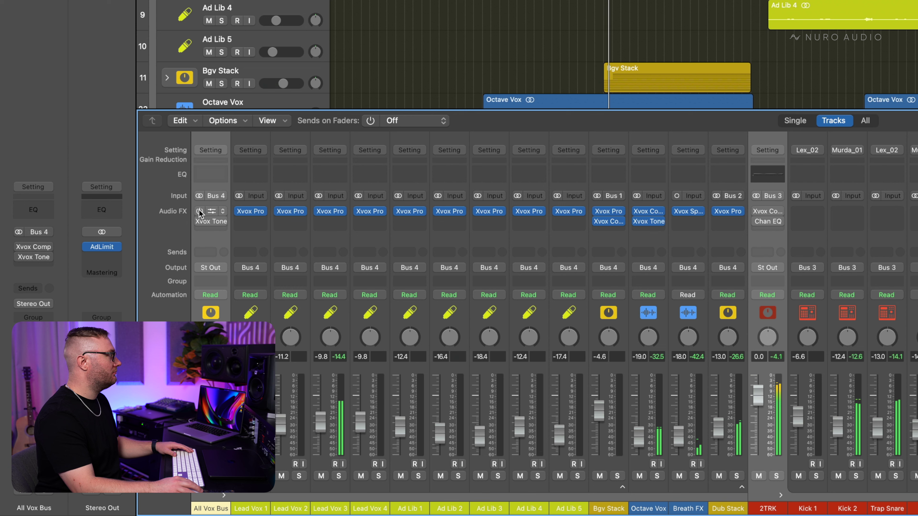
pyautogui.click(199, 211)
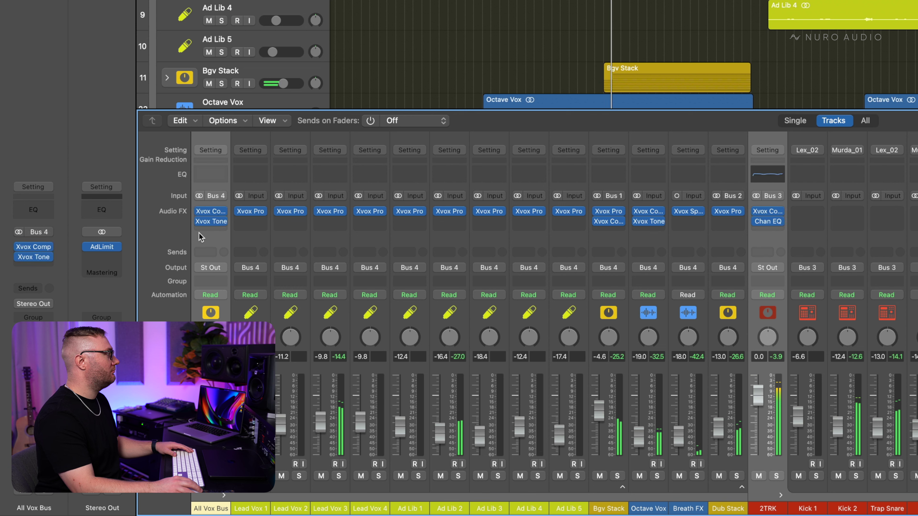
pyautogui.click(199, 211)
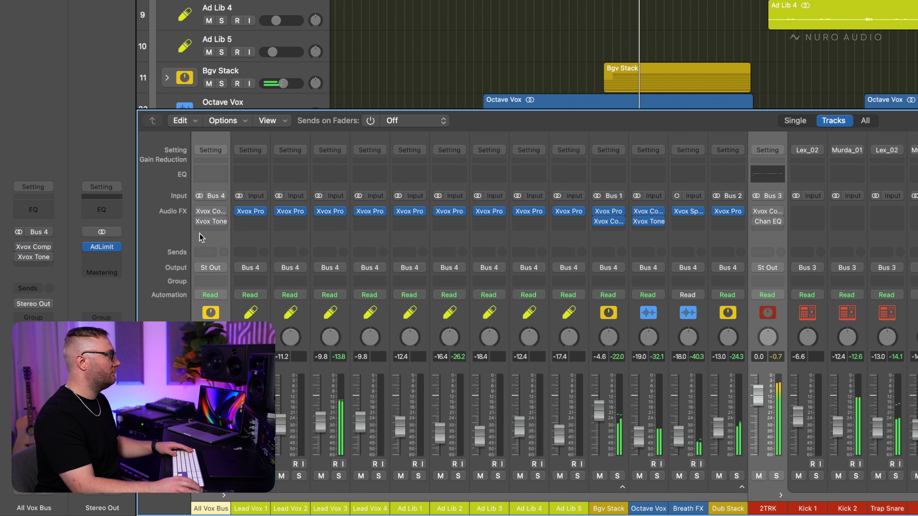
pyautogui.click(200, 211)
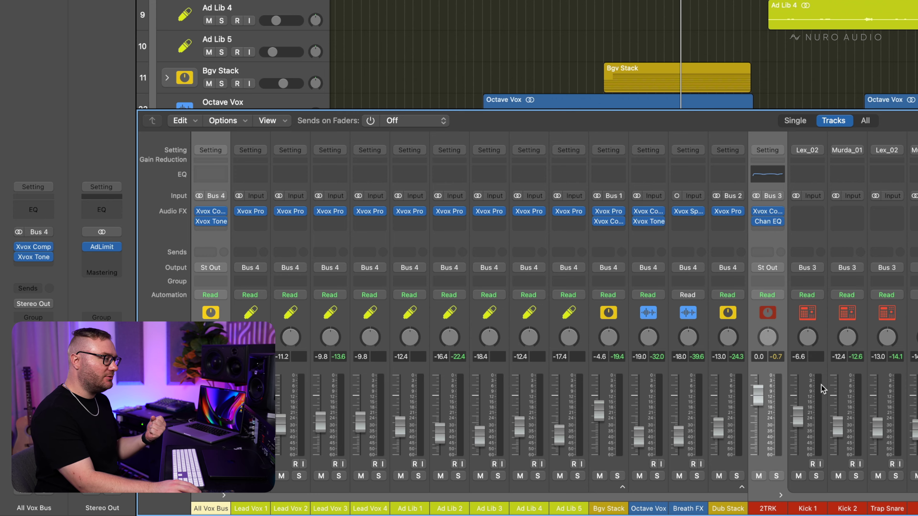
# Step: Insert Channel EQ before AdLimit on Stereo Out and enable a low cut at about 21 Hz with a 36 dB/Oct slope
pyautogui.hscroll(5, 794, 395)
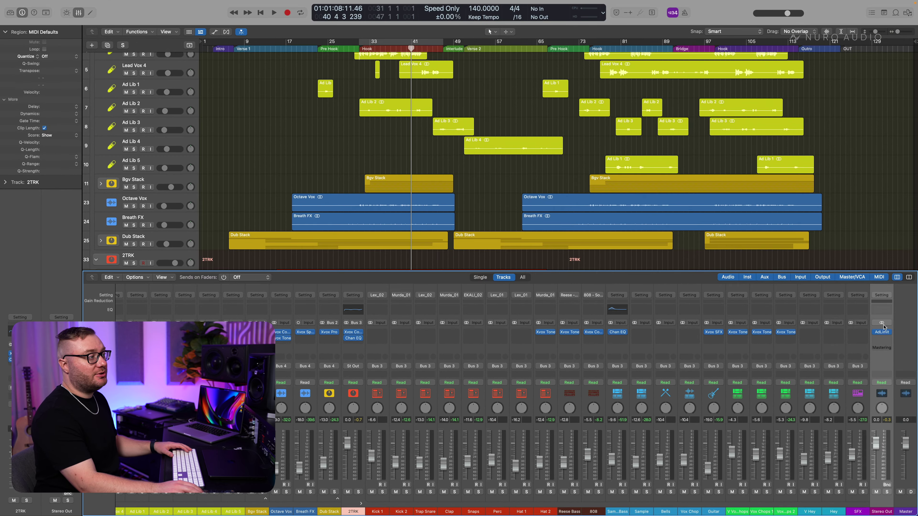
pyautogui.click(882, 332)
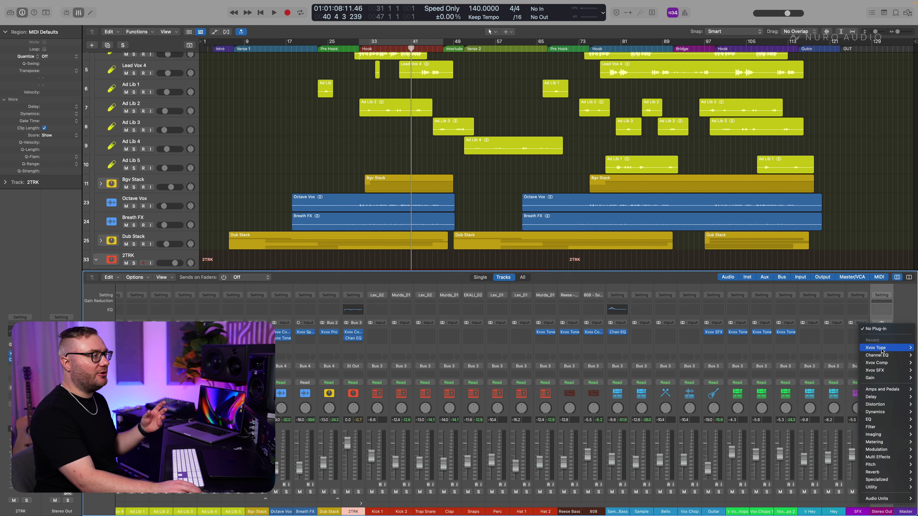
pyautogui.click(877, 355)
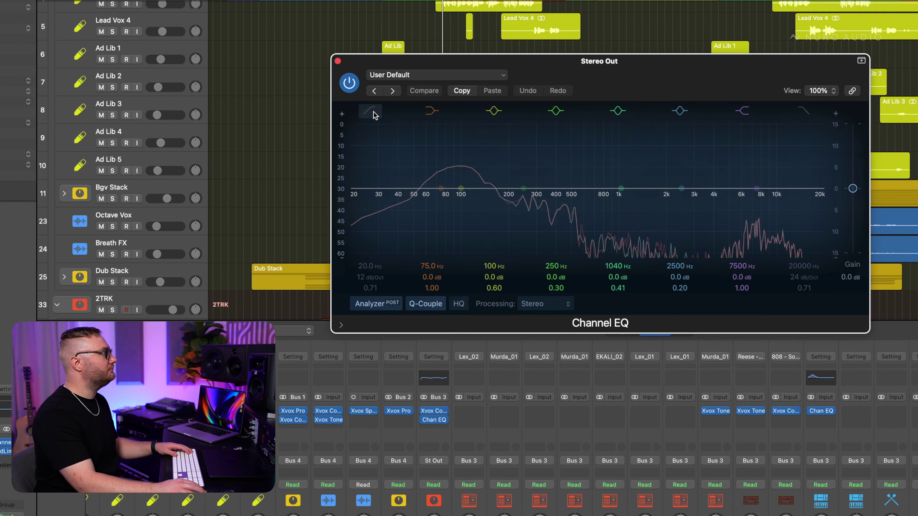
pyautogui.click(370, 112)
pyautogui.moveTo(408, 177); pyautogui.dragTo(378, 183)
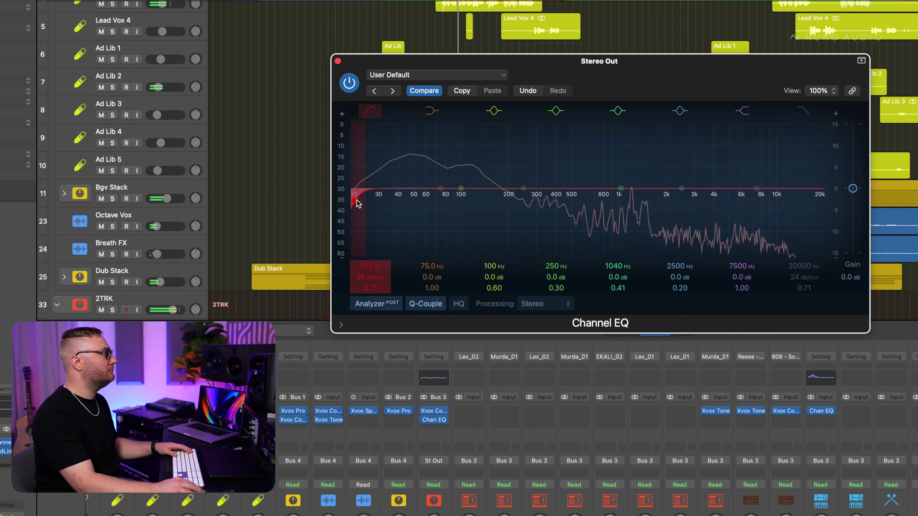
# Step: Cut the Stereo Out EQ 0.4 dB at 105 Hz and 0.6 dB at 2100 Hz, and boost 0.7 dB at 5900 Hz
pyautogui.moveTo(460, 188); pyautogui.dragTo(469, 197)
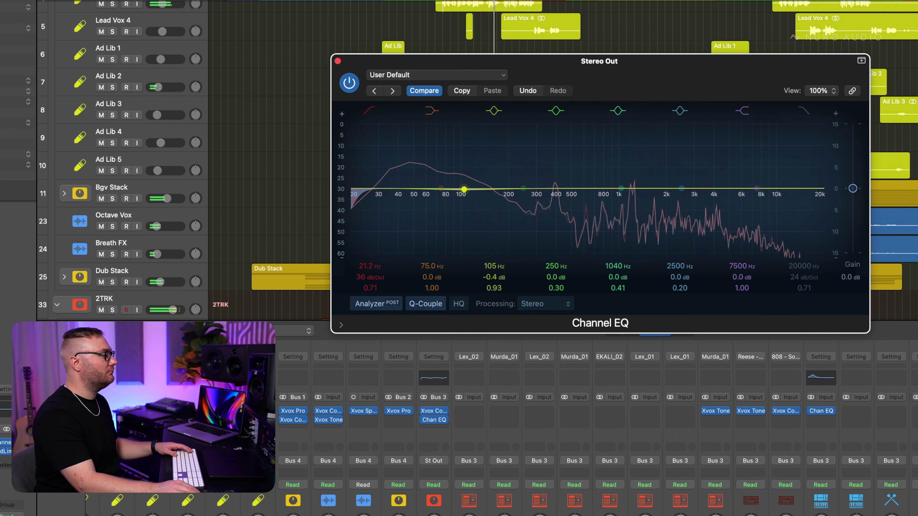
pyautogui.click(703, 439)
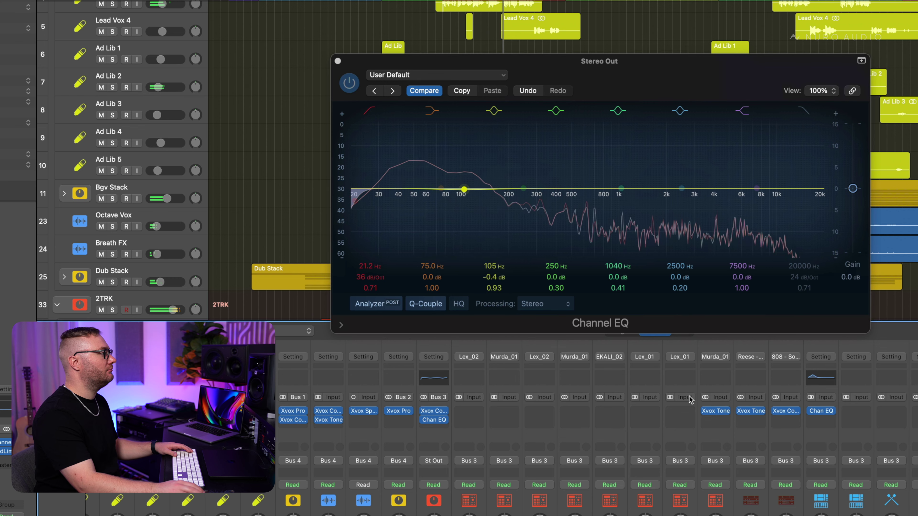
pyautogui.moveTo(634, 191); pyautogui.dragTo(634, 196)
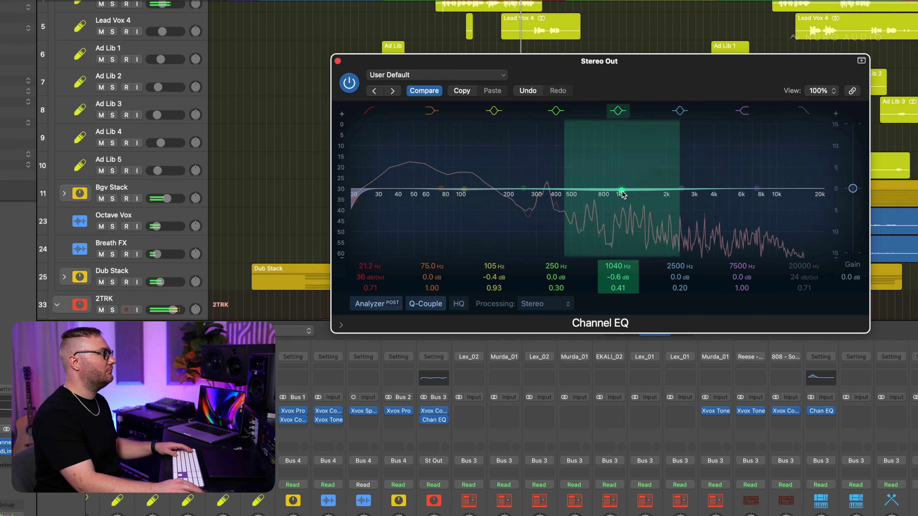
pyautogui.moveTo(622, 187); pyautogui.dragTo(711, 188)
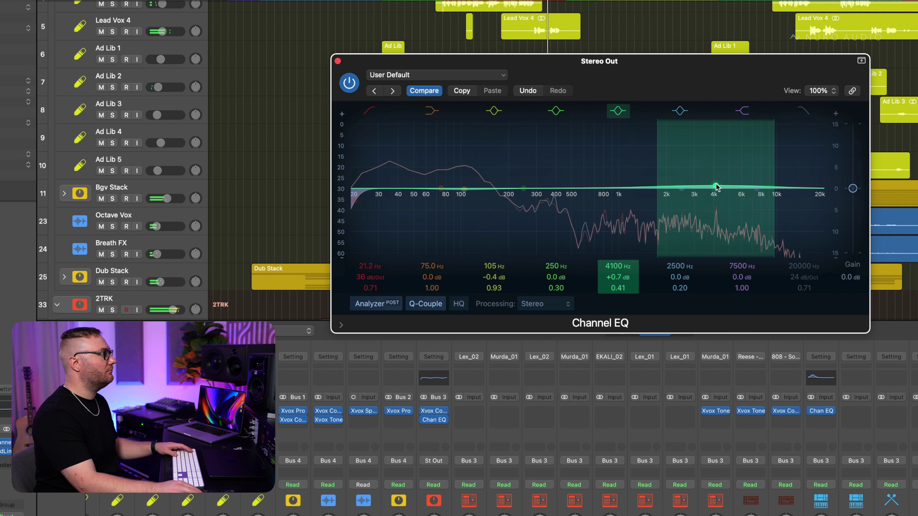
pyautogui.moveTo(717, 187); pyautogui.dragTo(741, 188)
pyautogui.moveTo(682, 189); pyautogui.dragTo(669, 192)
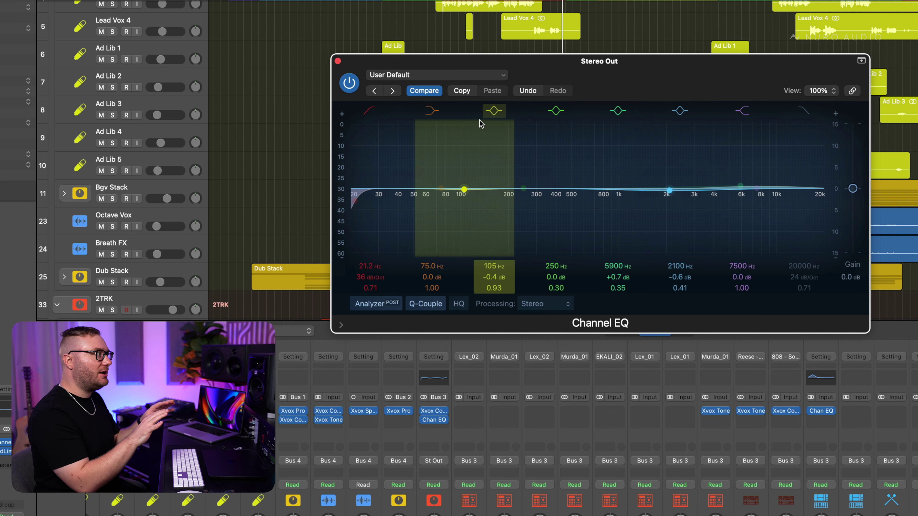
# Step: Play the Hook and compare the Stereo Out Channel EQ with its bypassed state
pyautogui.press('space')
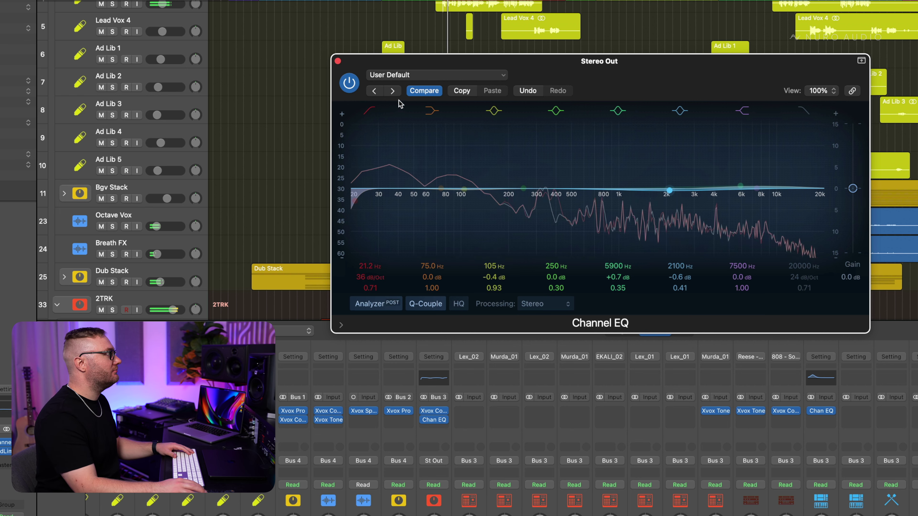
pyautogui.click(351, 88)
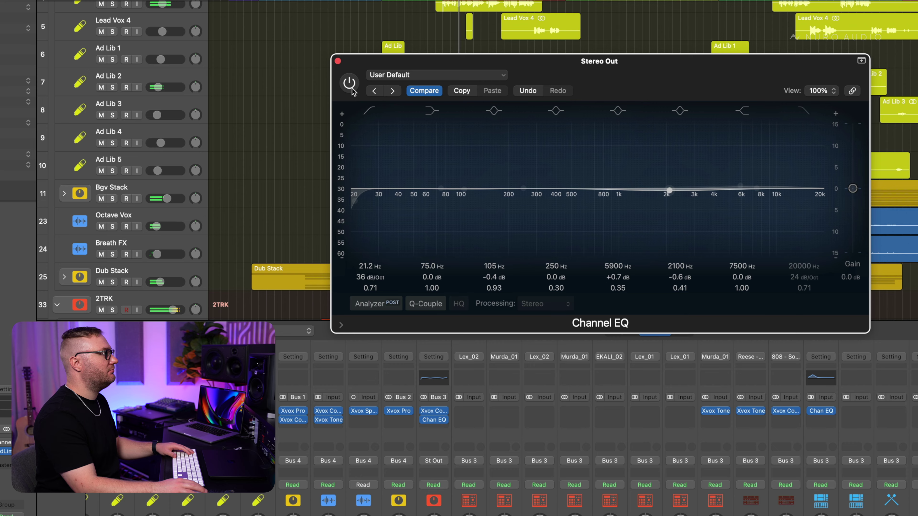
pyautogui.click(353, 90)
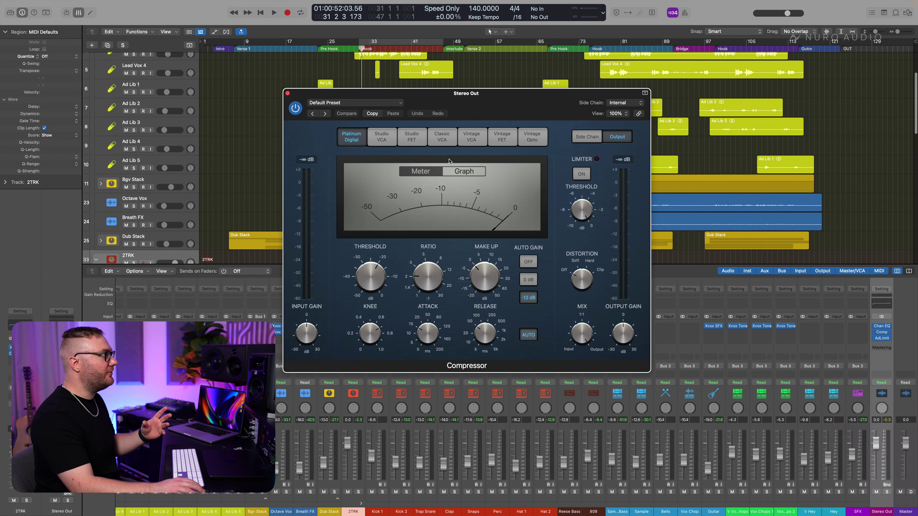
# Step: Switch the Stereo Out Compressor to Studio VCA, set a 1.5:1 ratio, raise the threshold and shorten the attack while playing the Hook
pyautogui.moveTo(462, 93); pyautogui.dragTo(633, 91)
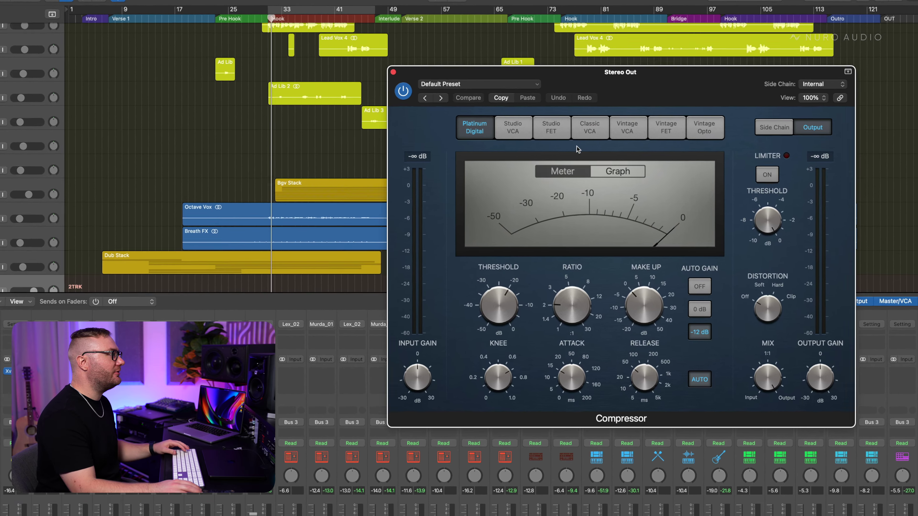
pyautogui.click(551, 135)
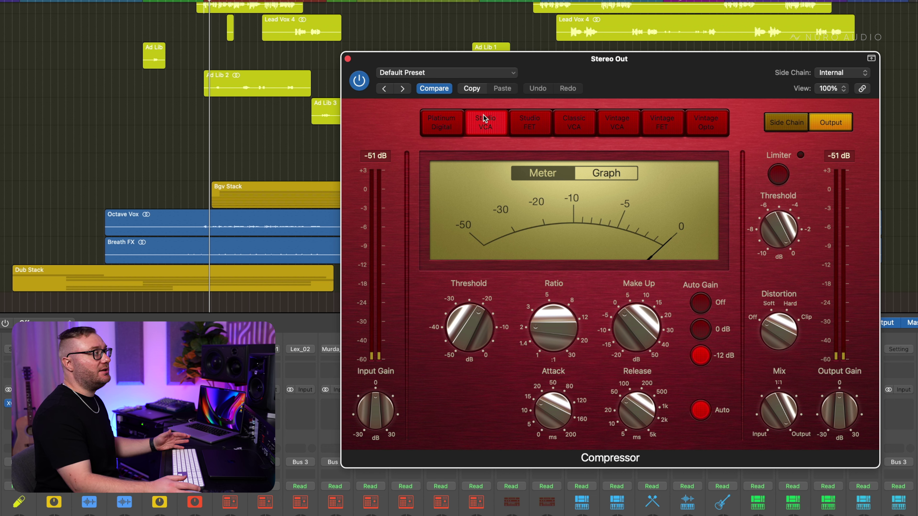
pyautogui.press('space')
pyautogui.moveTo(557, 328)
pyautogui.moveTo(556, 328); pyautogui.dragTo(555, 341)
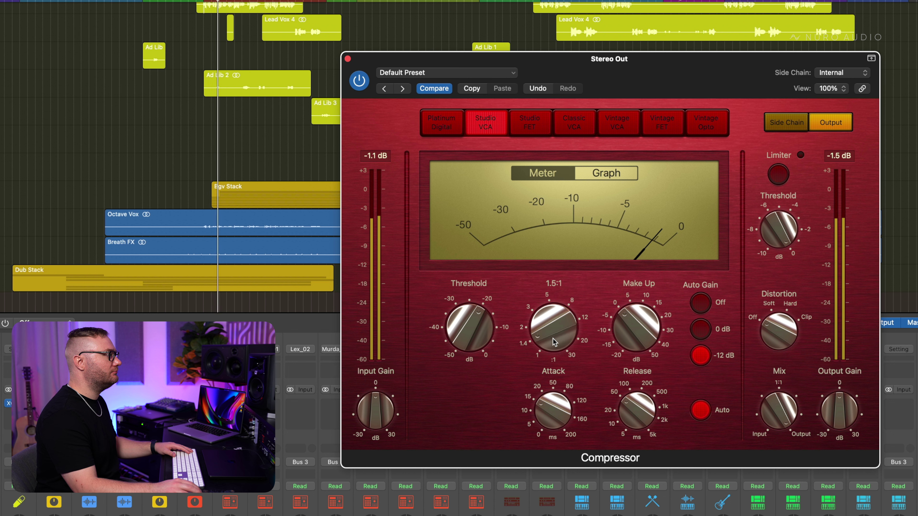
pyautogui.moveTo(472, 323); pyautogui.dragTo(475, 307)
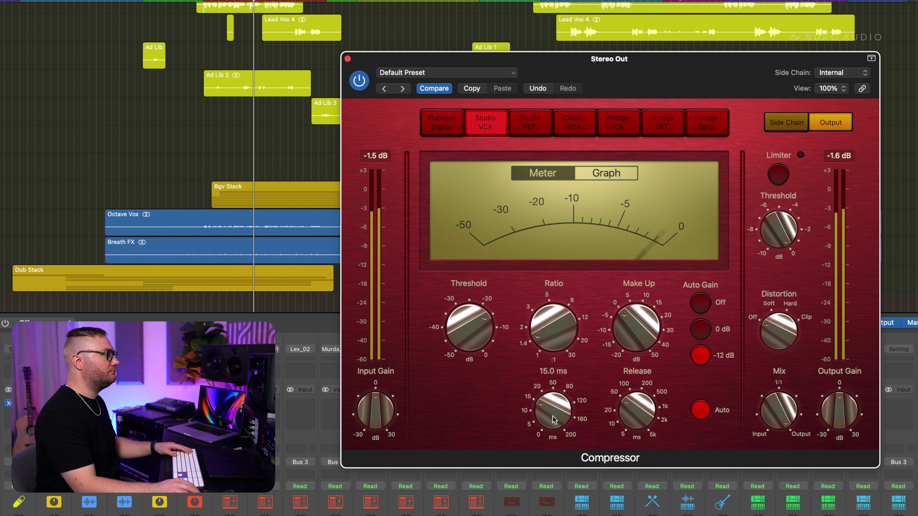
pyautogui.moveTo(553, 416); pyautogui.dragTo(552, 427)
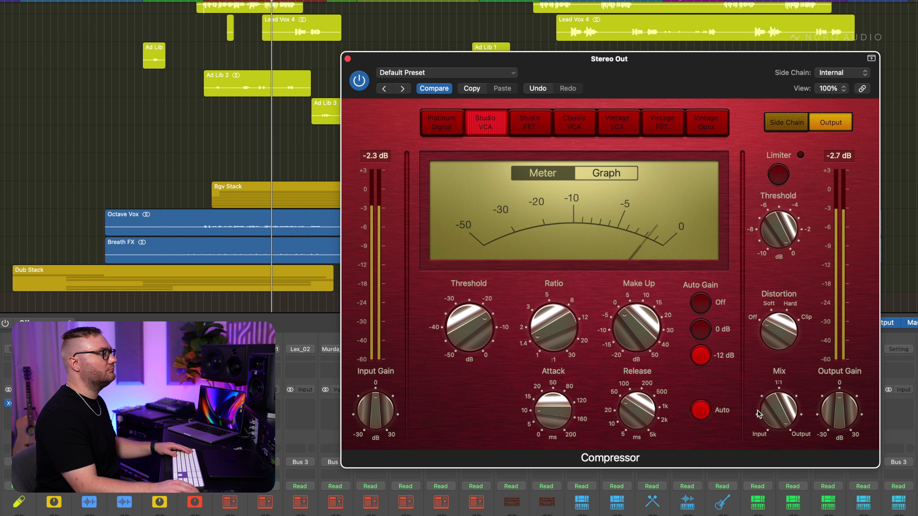
# Step: Compare the Compressor with bypass, lower its Mix to 0% and raise it back toward Output during playback, and close the plug-in
pyautogui.click(359, 81)
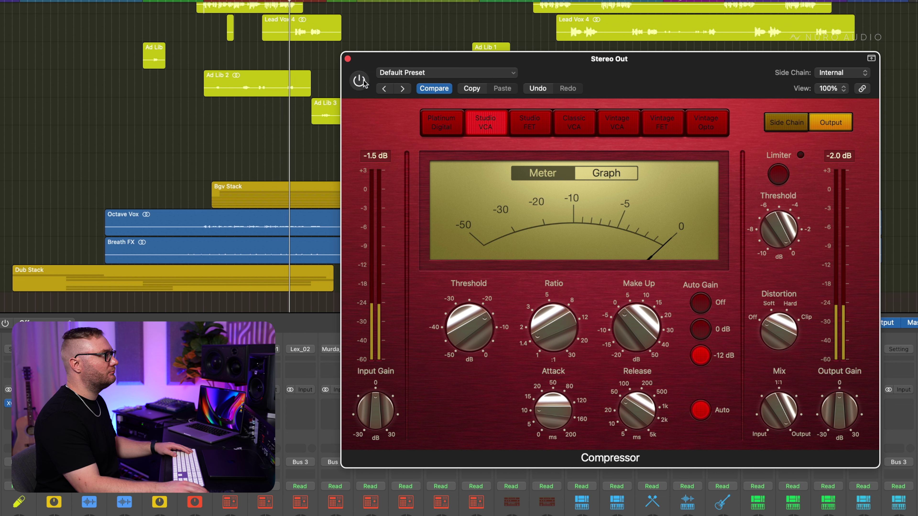
pyautogui.click(360, 80)
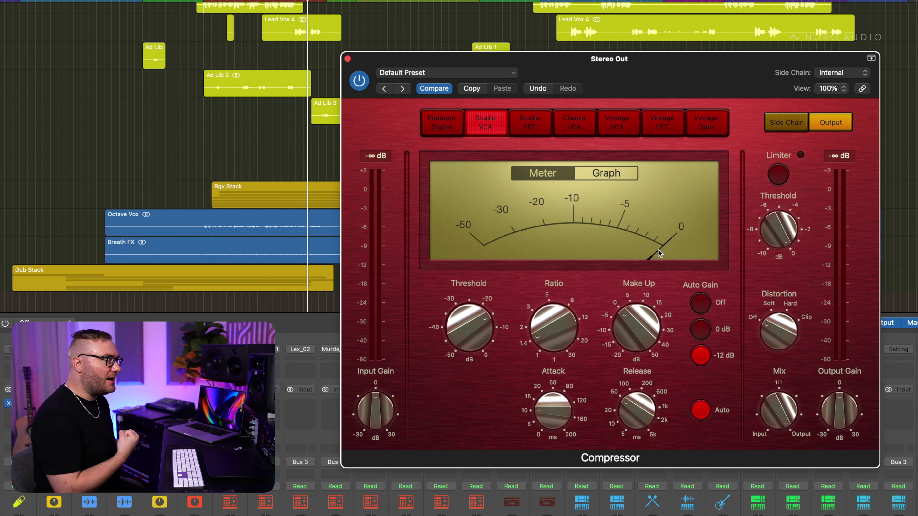
pyautogui.moveTo(779, 411); pyautogui.dragTo(772, 436)
pyautogui.press('space')
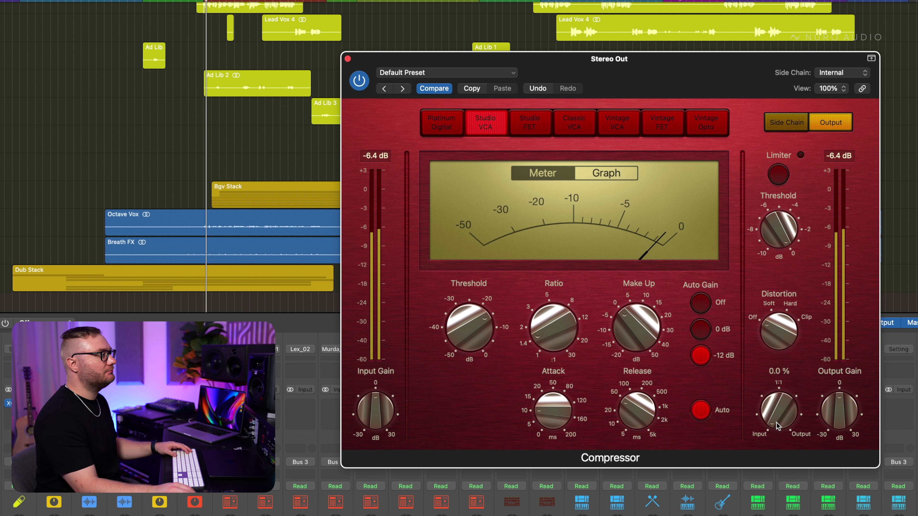
pyautogui.moveTo(777, 424); pyautogui.dragTo(780, 398)
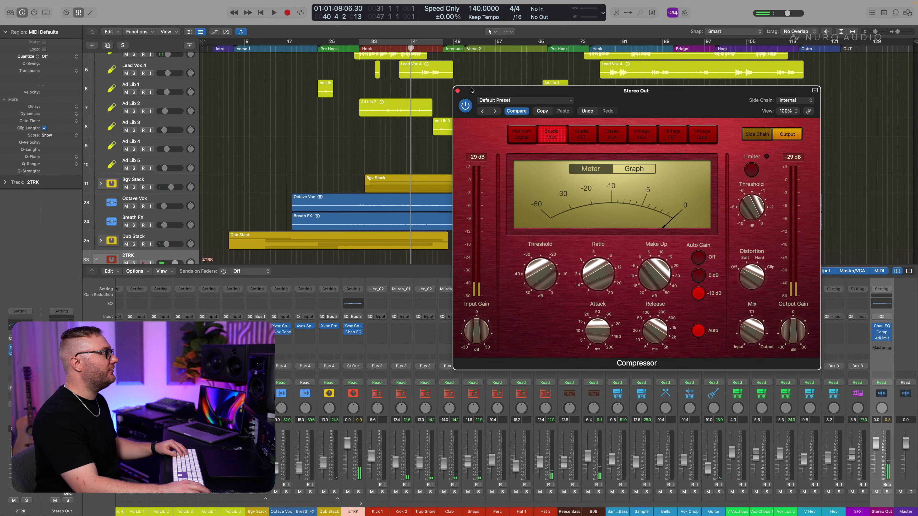
pyautogui.click(457, 90)
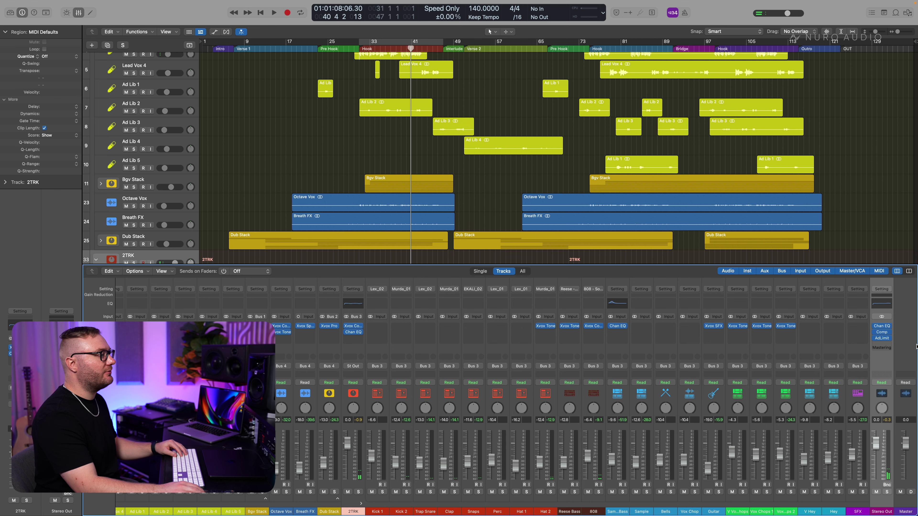
# Step: Bypass and re-enable the Stereo Out Channel EQ and Compressor during Hook playback to compare the master bus processing
pyautogui.click(882, 327)
pyautogui.press('space')
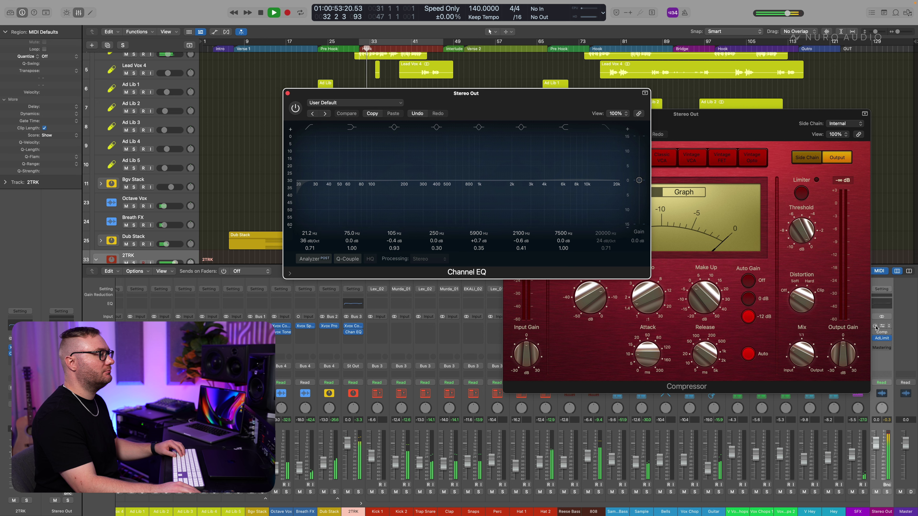
pyautogui.click(875, 326)
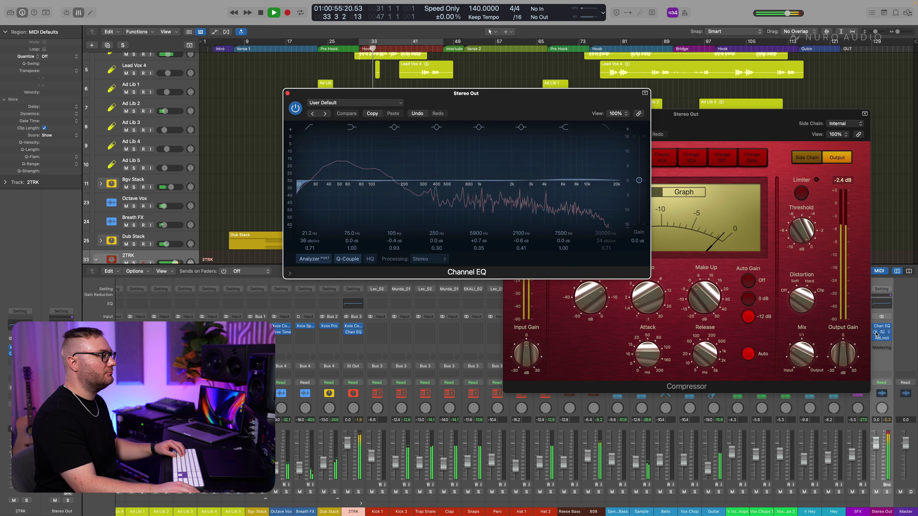
pyautogui.press('space')
# Step: Bypass and re-enable the plug-ins on All Vox Bus, 2TRK and Stereo Out together during playback, leaving them enabled, and hide the plug-in windows
pyautogui.hscroll(-3, 610, 467)
pyautogui.hscroll(-6, 609, 467)
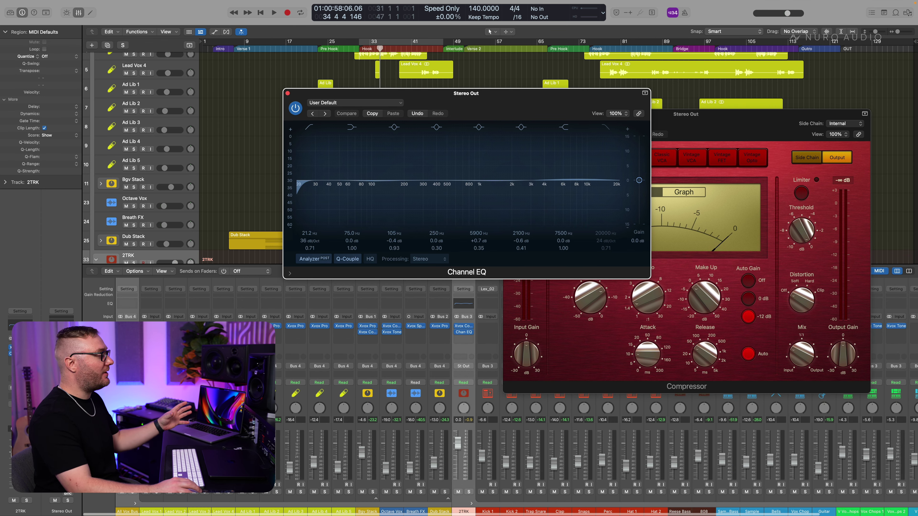
pyautogui.hscroll(9, 891, 423)
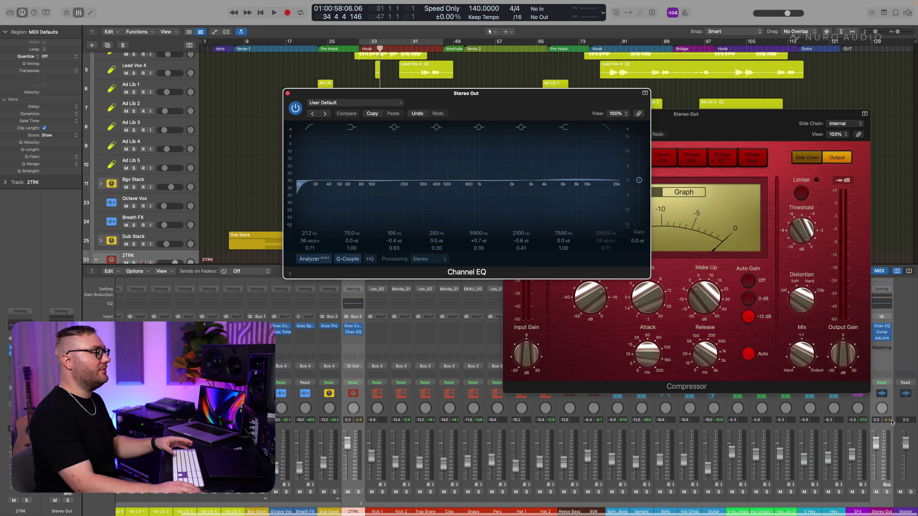
pyautogui.press('space')
pyautogui.click(875, 326)
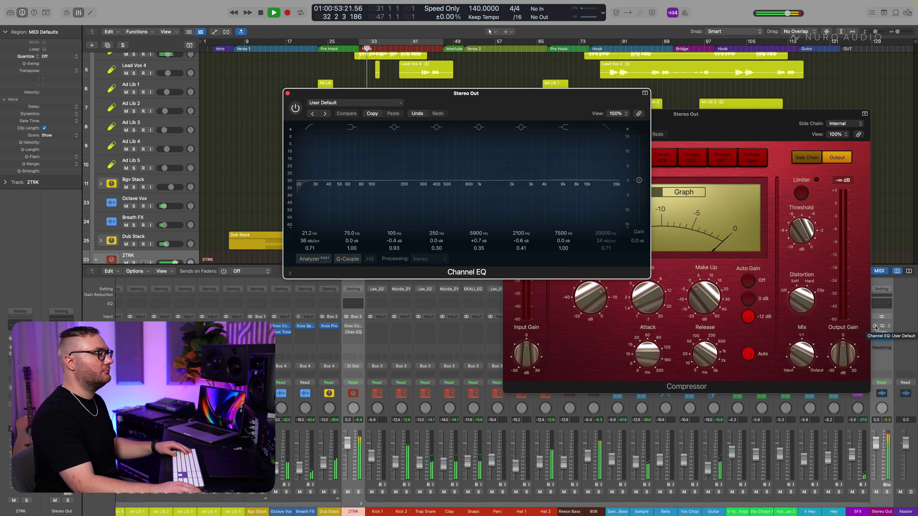
pyautogui.click(875, 327)
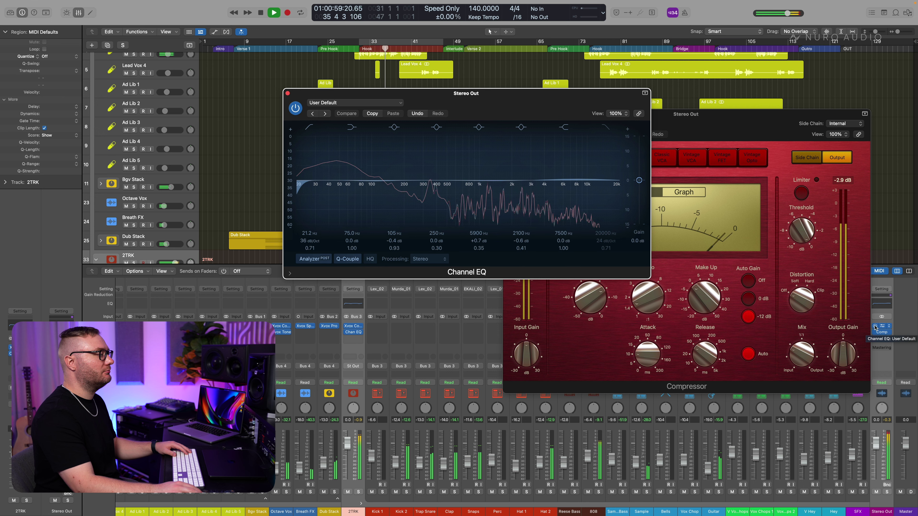
pyautogui.click(875, 327)
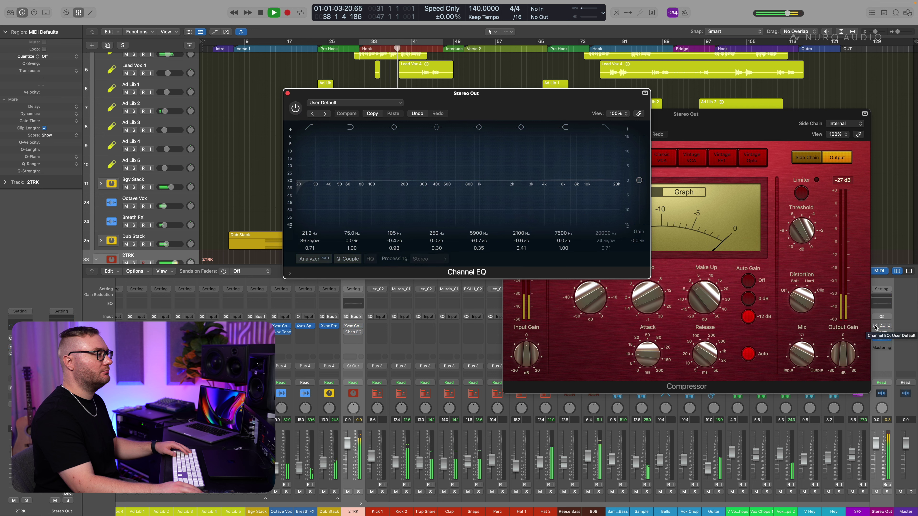
pyautogui.click(875, 326)
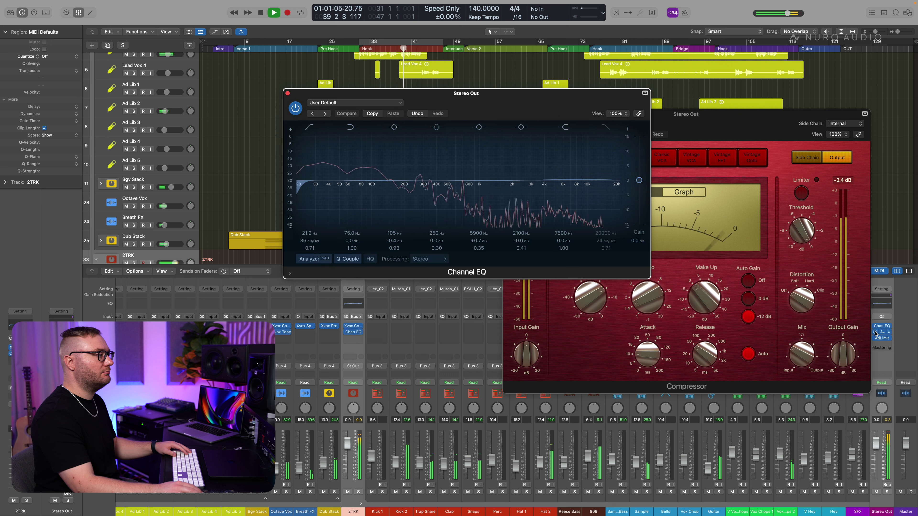
pyautogui.press('space')
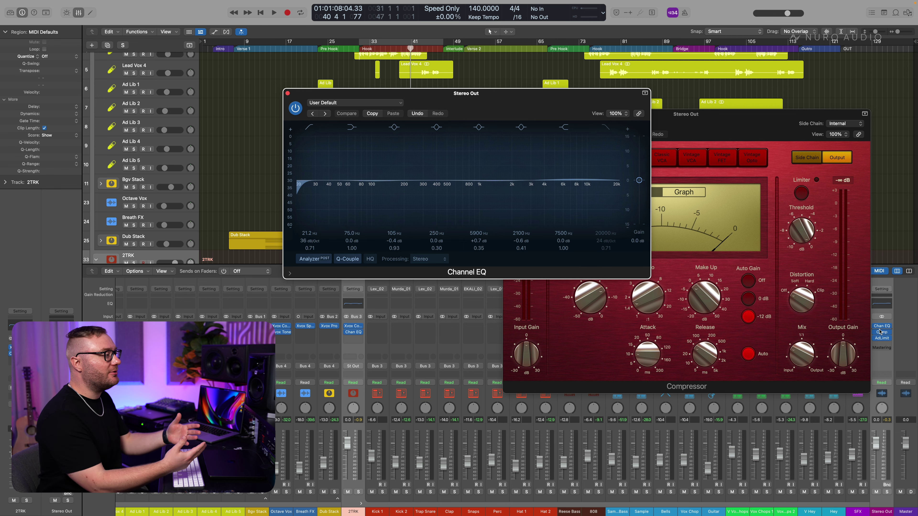
pyautogui.press('v')
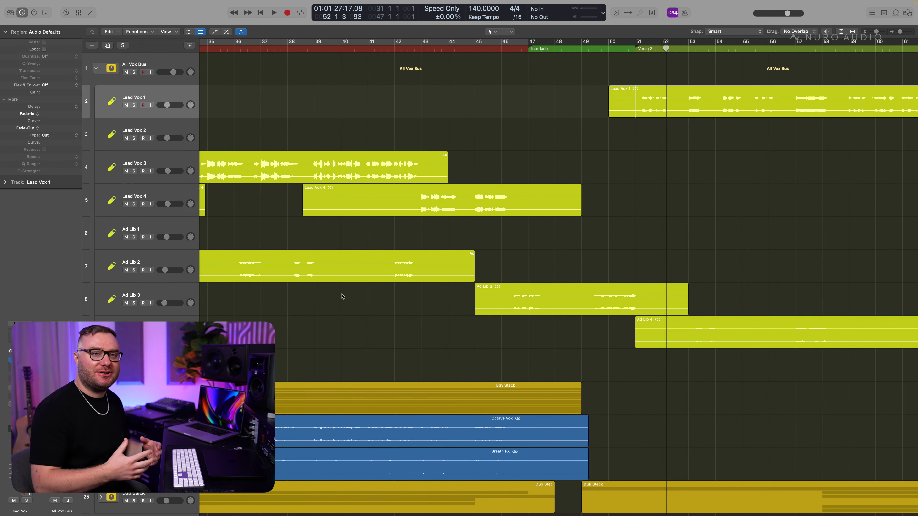
# Step: Listen to the mix from the start of Verse 2 in the Lead Vox 1 region, at about bar 51
pyautogui.hscroll(10, 342, 297)
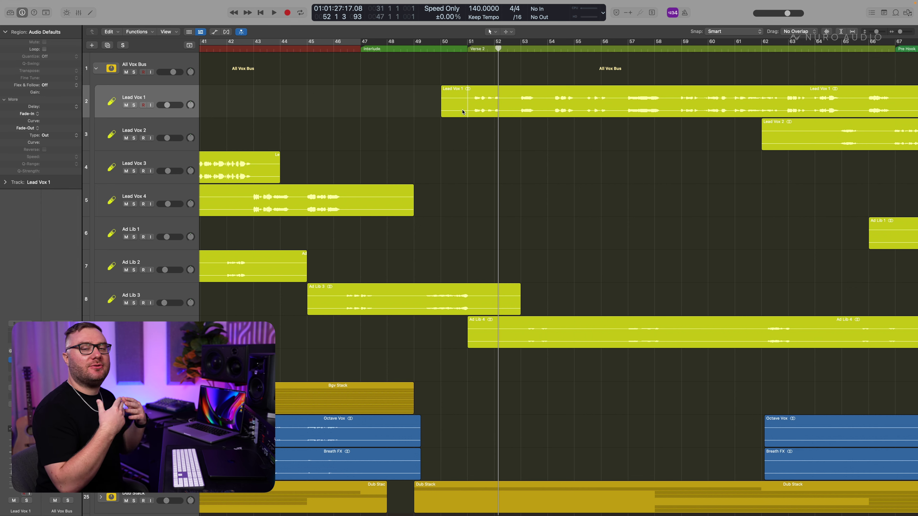
pyautogui.hscroll(3, 463, 112)
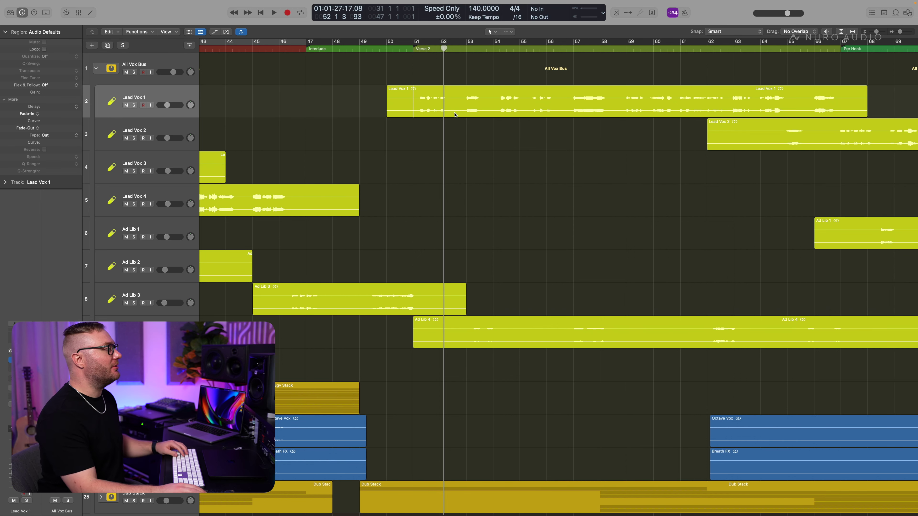
pyautogui.keyDown('super'); pyautogui.click(416, 110); pyautogui.keyUp('super')
pyautogui.keyDown('super'); pyautogui.click(411, 110); pyautogui.keyUp('super')
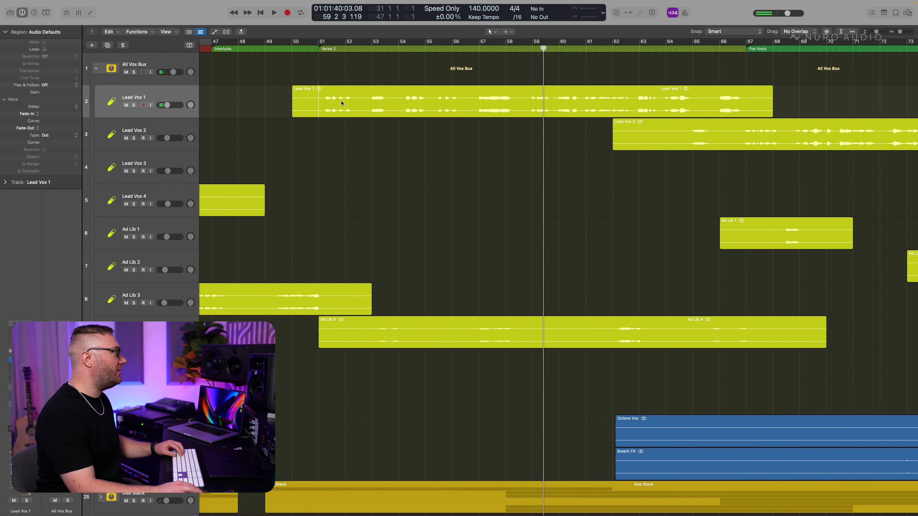
# Step: Add Xrider to Lead Vox 1, set a -12.2 dB target with a ±3.0 dB range during playback, and compare it with bypass
pyautogui.press('super+z')
pyautogui.moveTo(376, 97); pyautogui.dragTo(619, 118)
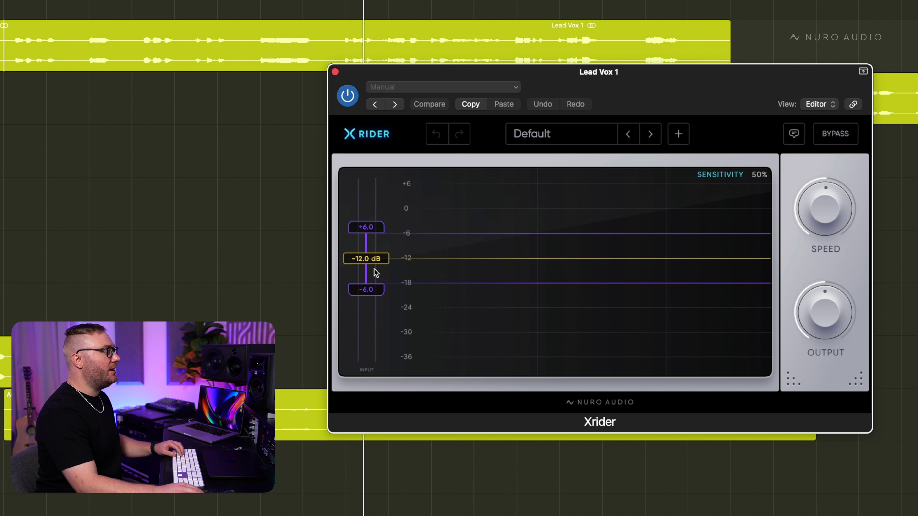
pyautogui.moveTo(376, 259)
pyautogui.mouseDown()
pyautogui.moveTo(373, 275)
pyautogui.moveTo(378, 259)
pyautogui.mouseUp()
pyautogui.press('space')
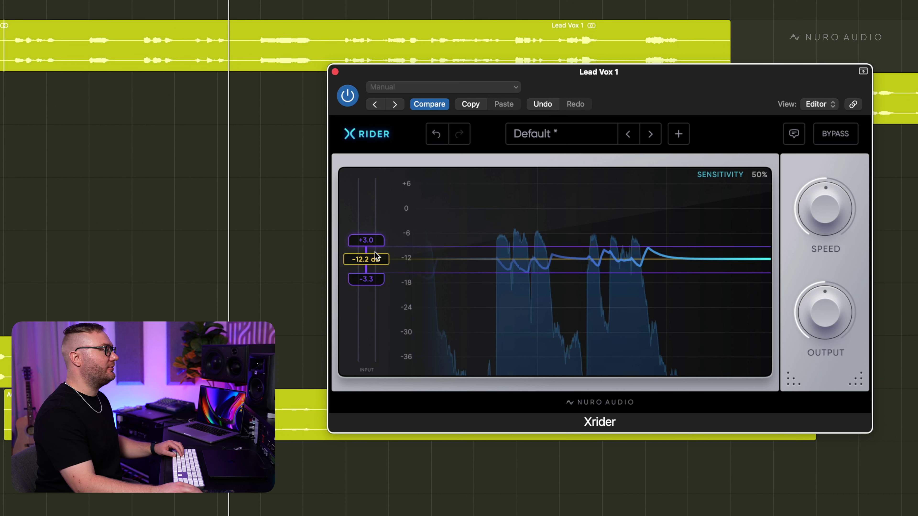
pyautogui.click(839, 134)
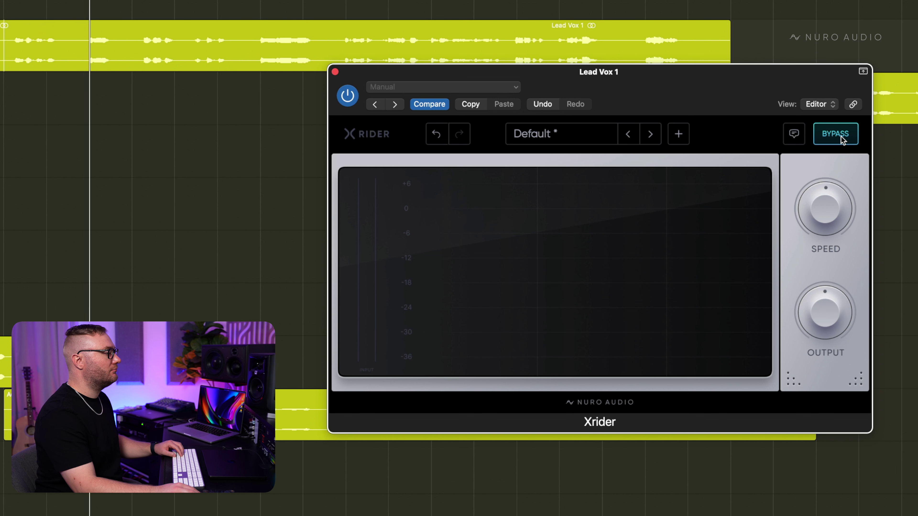
pyautogui.click(841, 136)
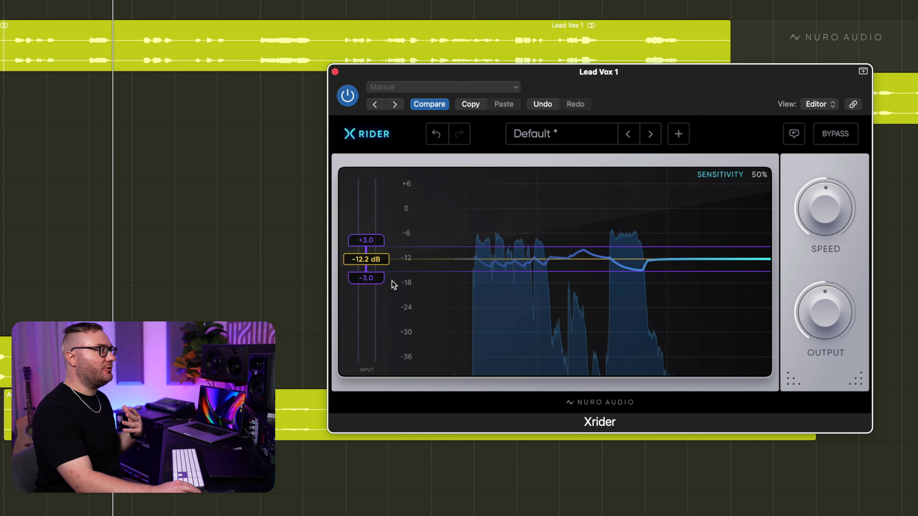
# Step: Set the Lead Vox 1 Xrider range limits to -1.5 dB downward and +6.0 dB upward
pyautogui.moveTo(375, 284); pyautogui.dragTo(377, 279)
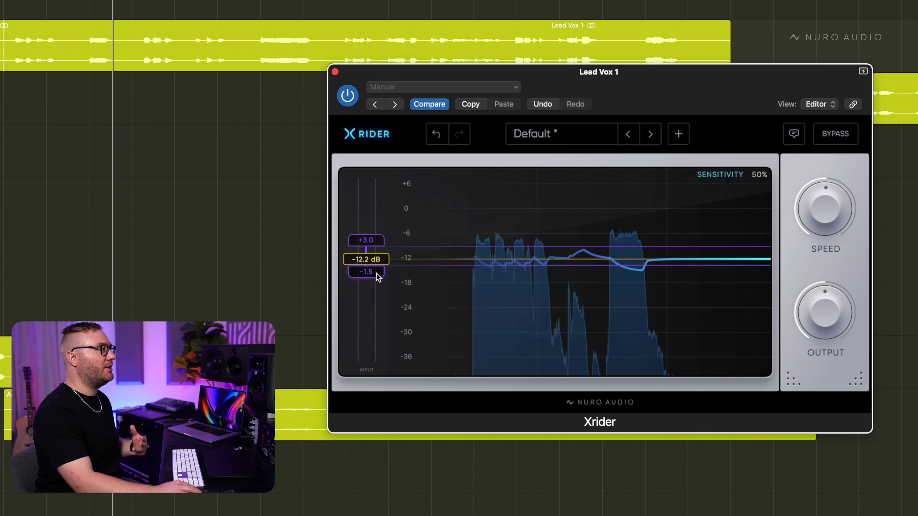
pyautogui.moveTo(378, 243); pyautogui.dragTo(378, 236)
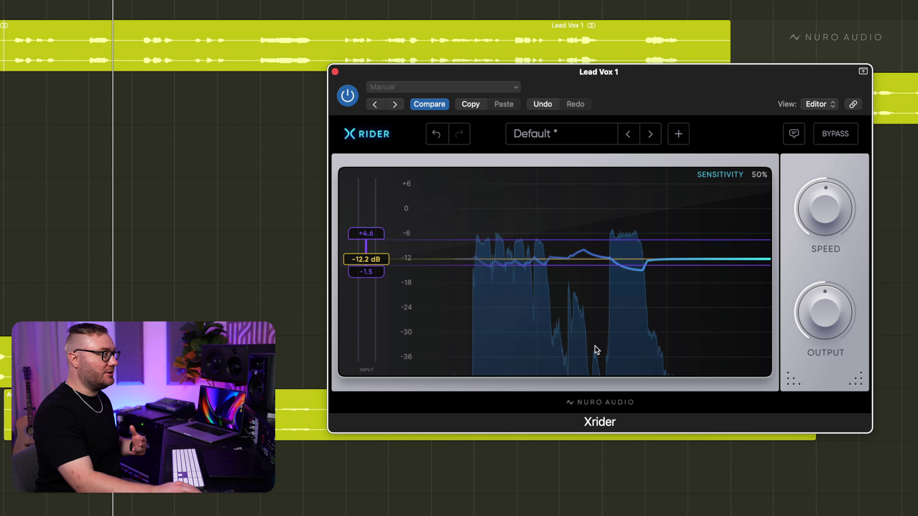
pyautogui.moveTo(382, 235); pyautogui.dragTo(385, 232)
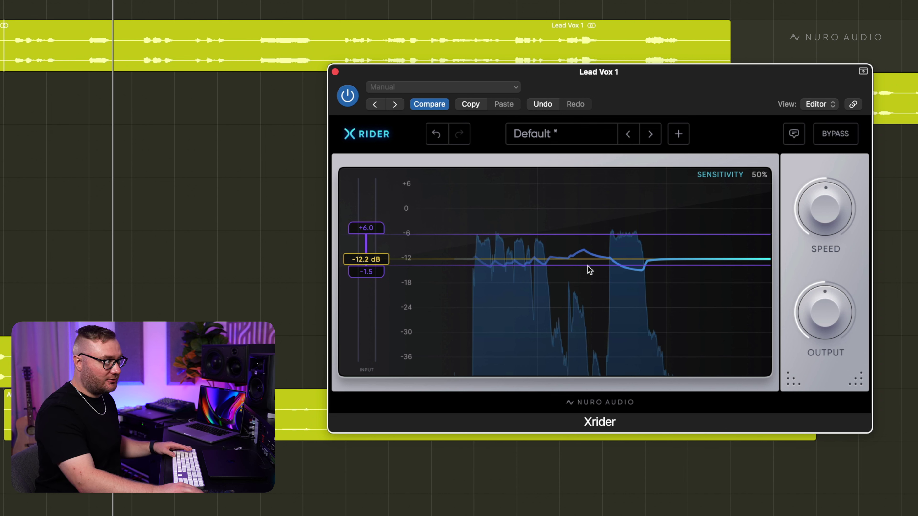
# Step: Lower the Lead Vox 1 Xrider's Speed slightly and raise its upper gain limit to +9.0 dB during playback
pyautogui.press('space')
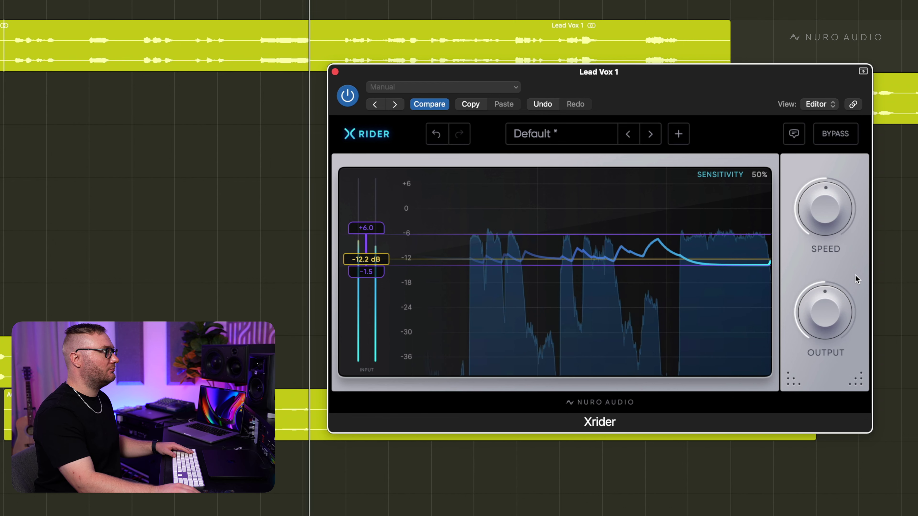
pyautogui.moveTo(826, 206); pyautogui.dragTo(823, 233)
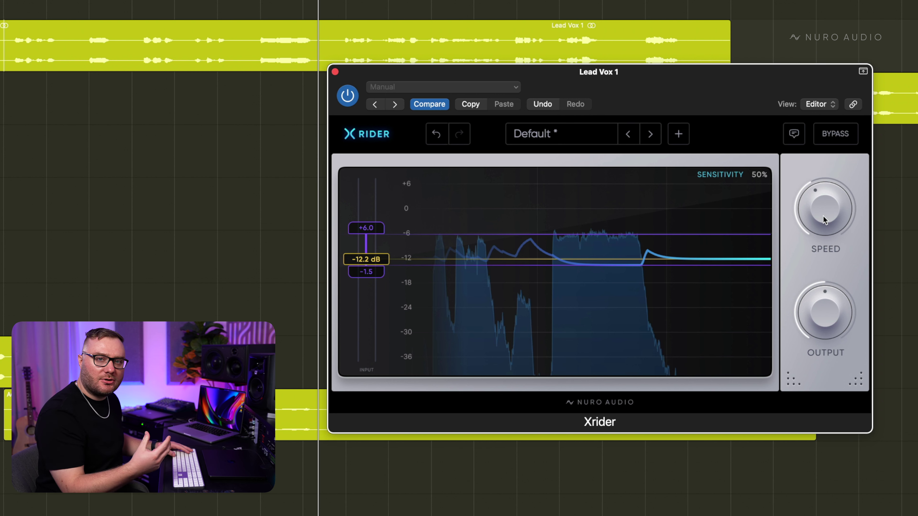
pyautogui.moveTo(824, 216); pyautogui.dragTo(824, 223)
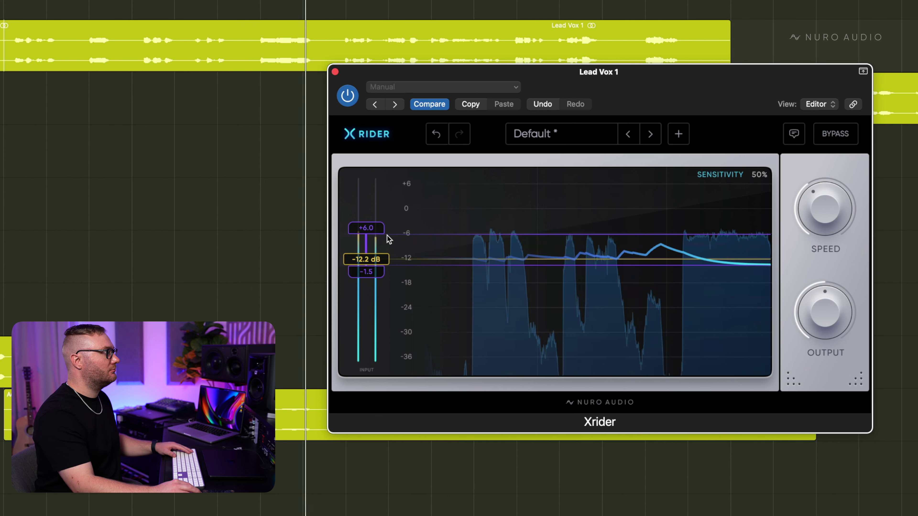
pyautogui.moveTo(383, 231); pyautogui.dragTo(390, 217)
pyautogui.press('space')
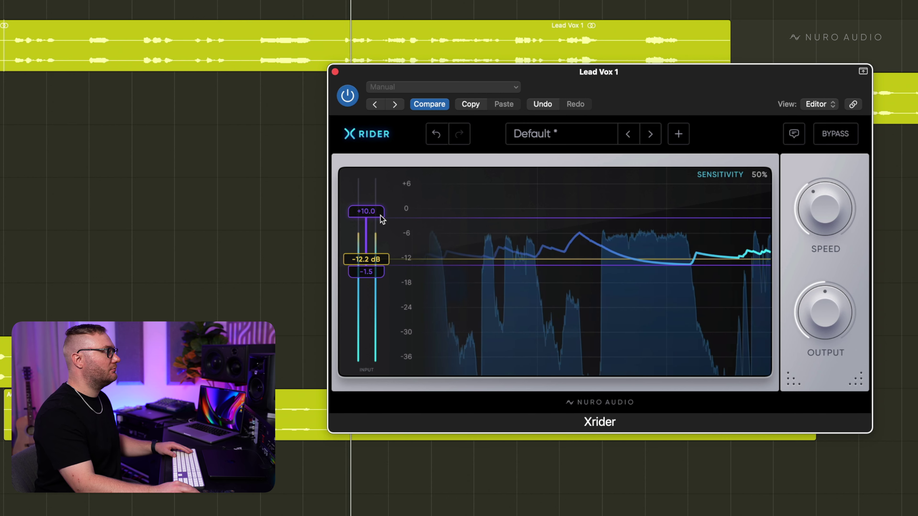
pyautogui.moveTo(382, 219); pyautogui.dragTo(382, 224)
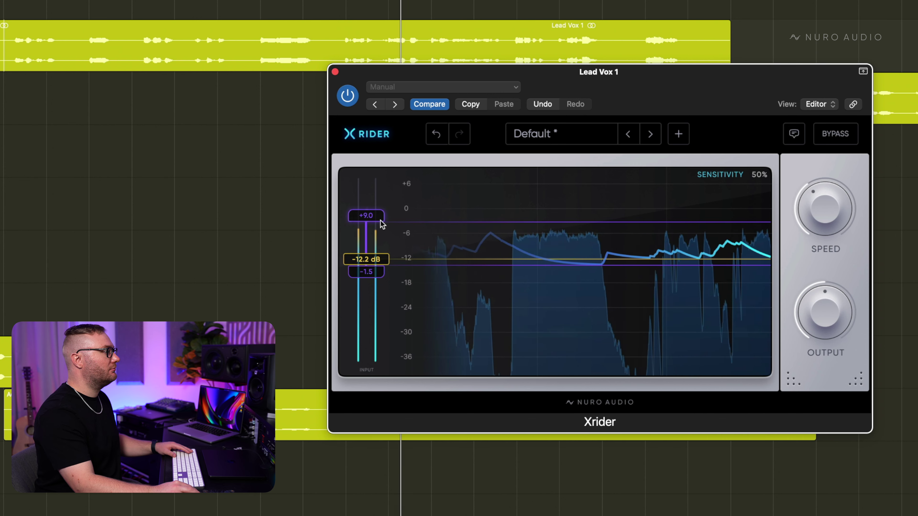
pyautogui.moveTo(382, 222); pyautogui.dragTo(382, 223)
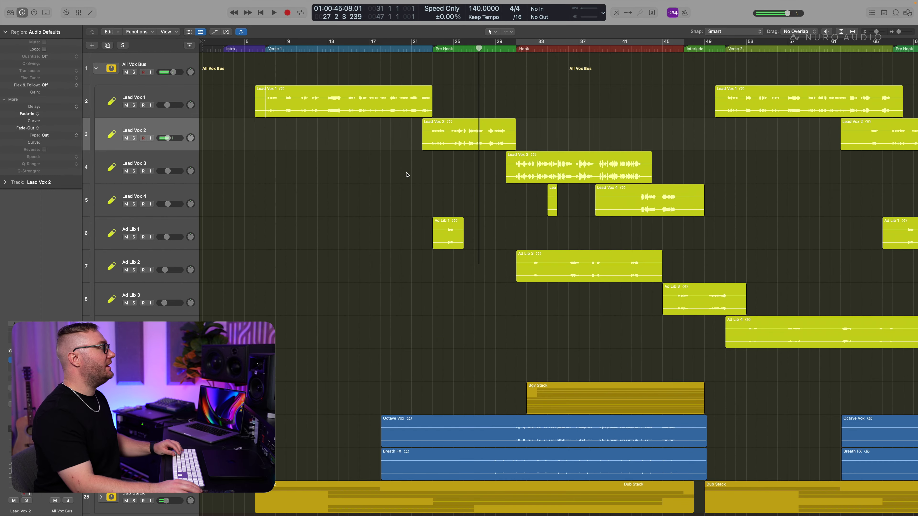
# Step: Set Lead Vox 2's Xrider range to +3.3 and -3.1 dB with Speed at 46%, and close the plug-in
pyautogui.press('x')
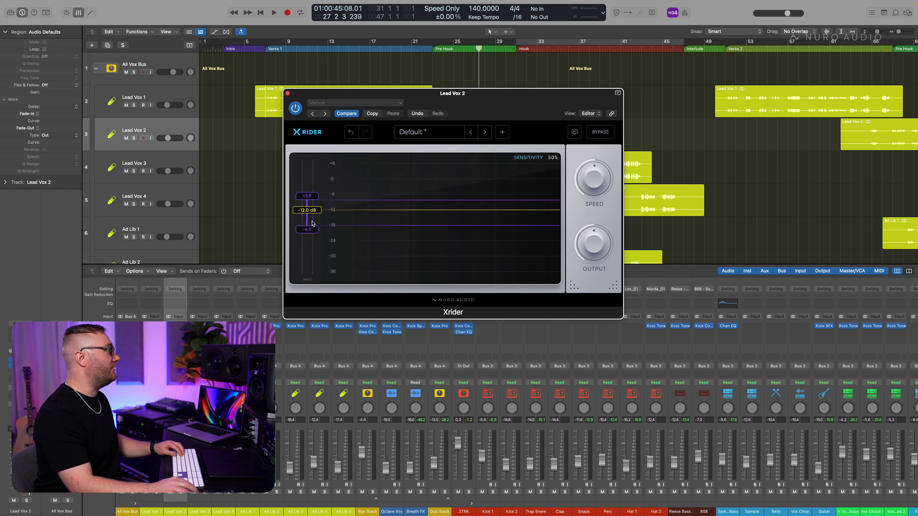
pyautogui.moveTo(313, 229); pyautogui.dragTo(314, 220)
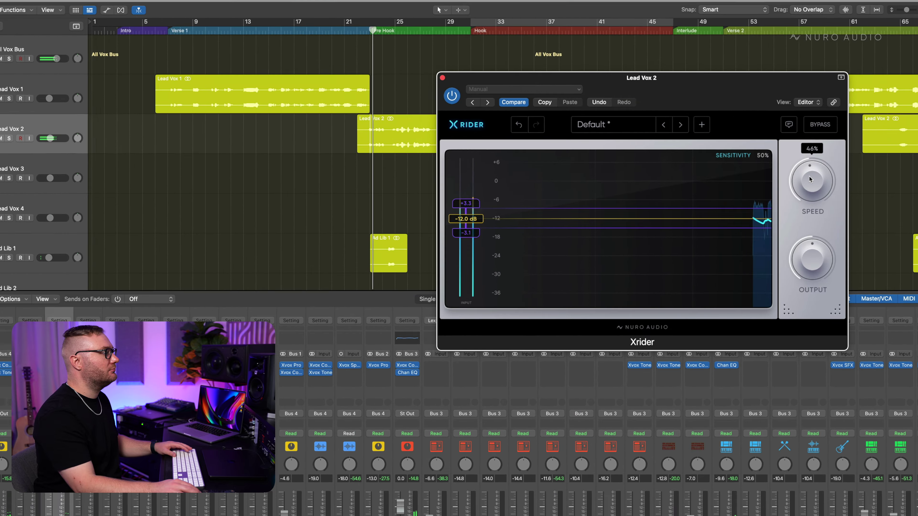
pyautogui.moveTo(799, 169)
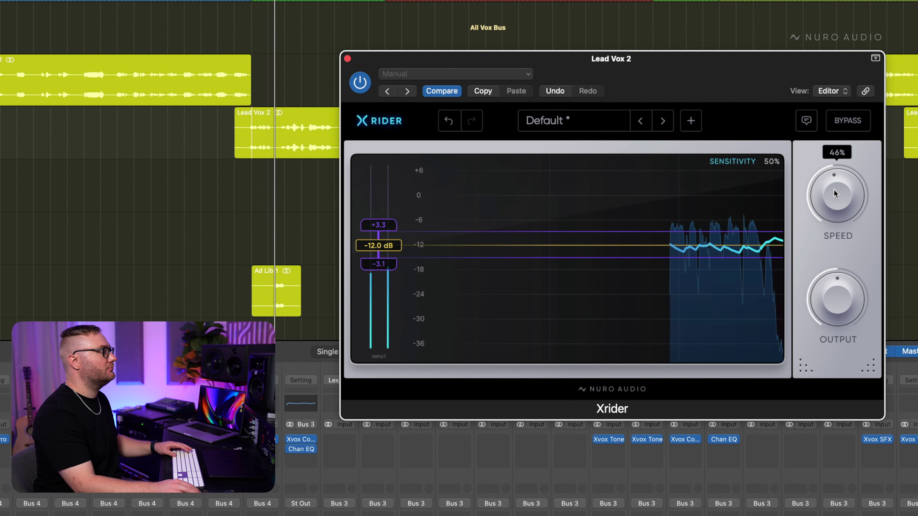
pyautogui.click(347, 58)
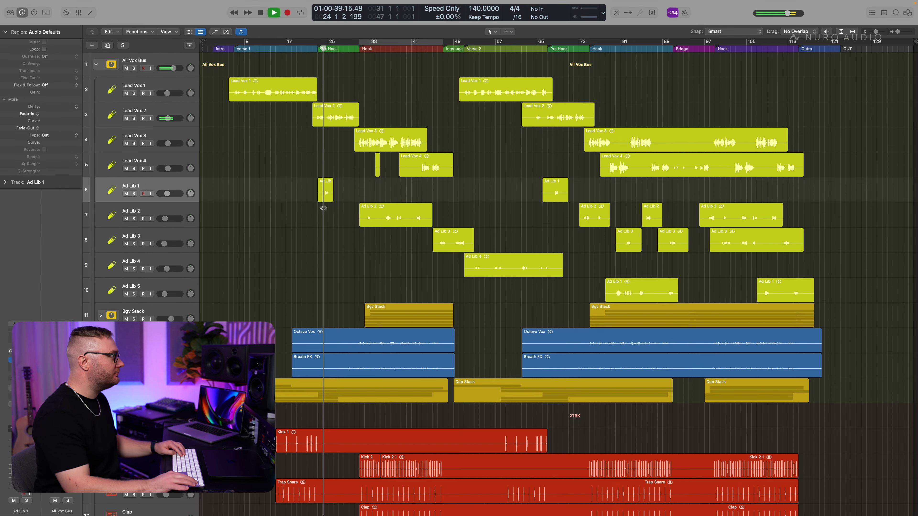
# Step: Solo Ad Lib 1 in the Pre Hook and raise the delay in its Xvox Pro with the rate set to 1/2
pyautogui.press('super+Right')
pyautogui.press('super+Right')
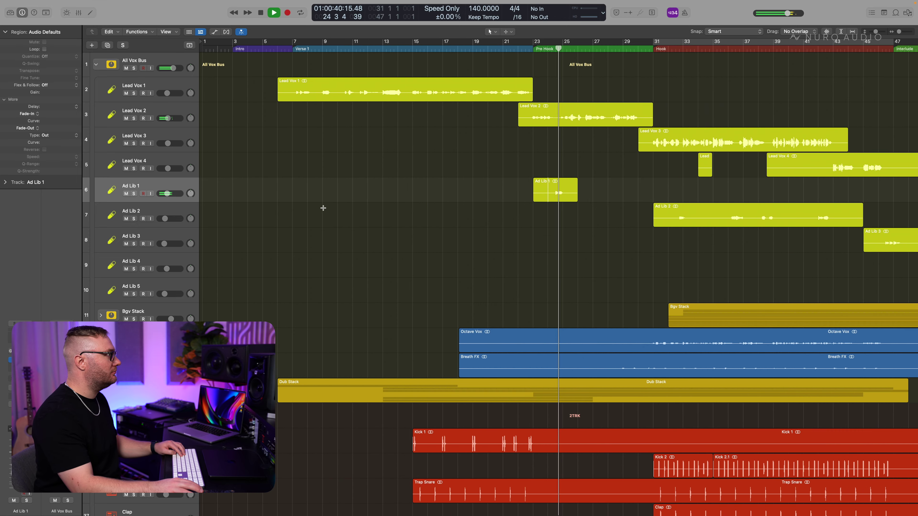
pyautogui.press('s')
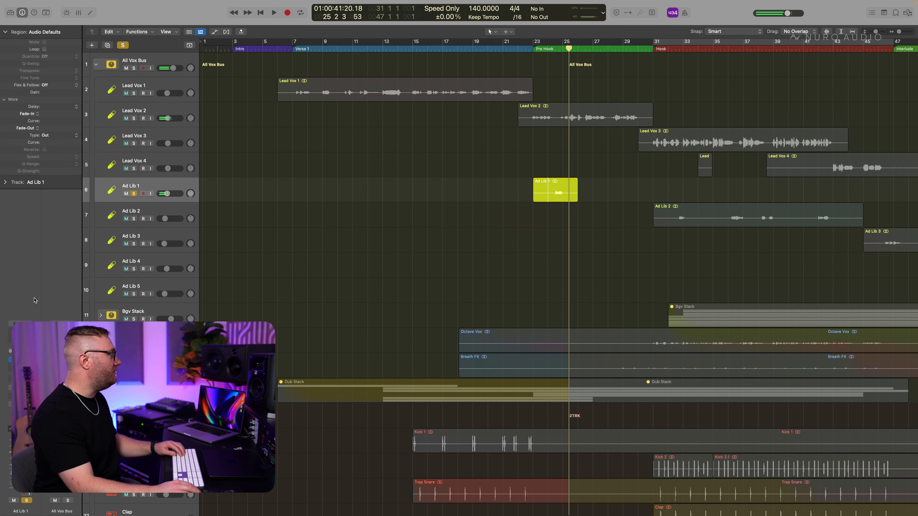
pyautogui.press('v')
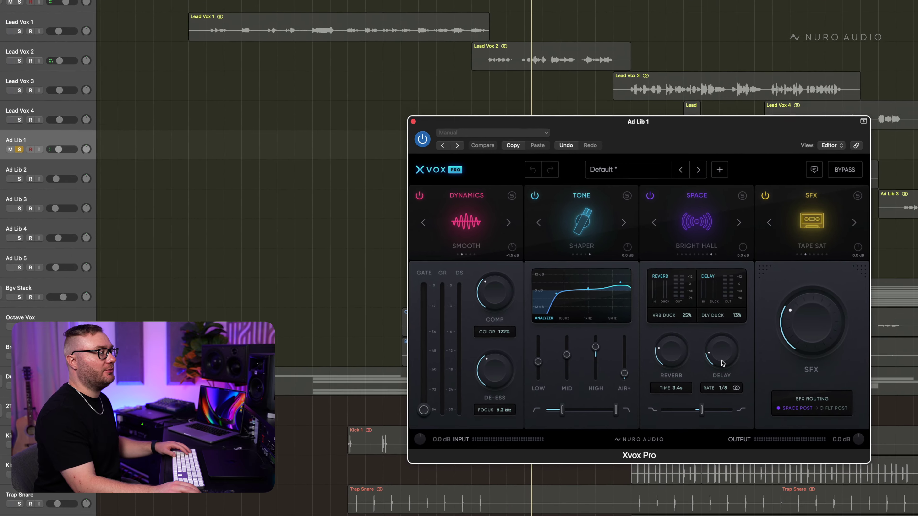
pyautogui.moveTo(722, 363); pyautogui.dragTo(724, 282)
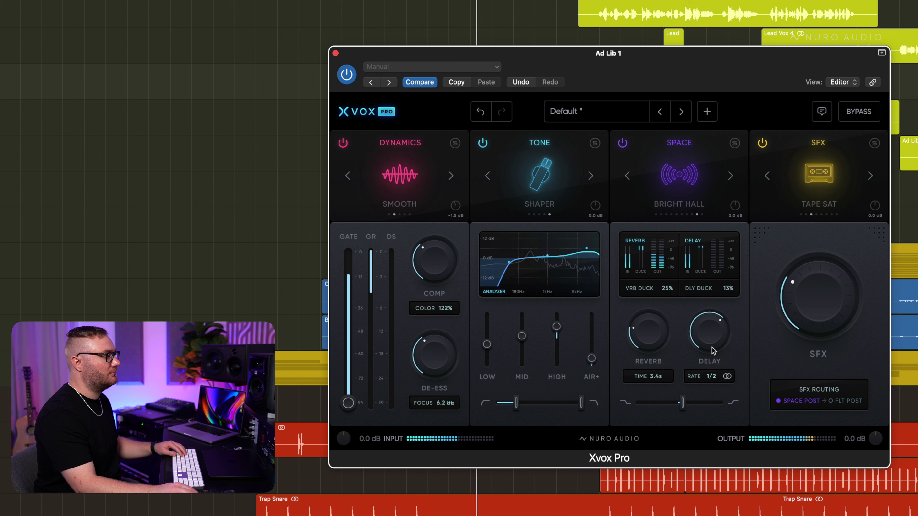
# Step: Reduce Ad Lib 1's delay amount, switch the delay from stereo to mono, and close Xvox Pro
pyautogui.moveTo(714, 349); pyautogui.dragTo(708, 373)
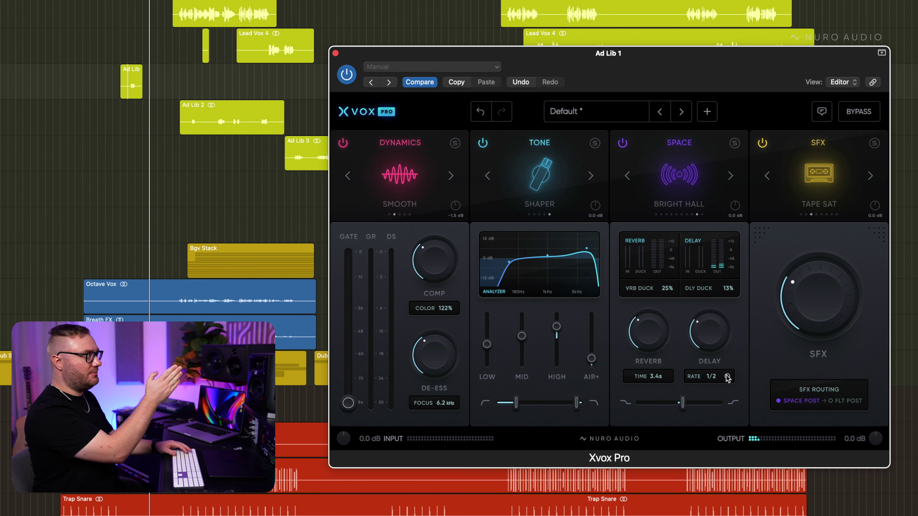
pyautogui.press('space')
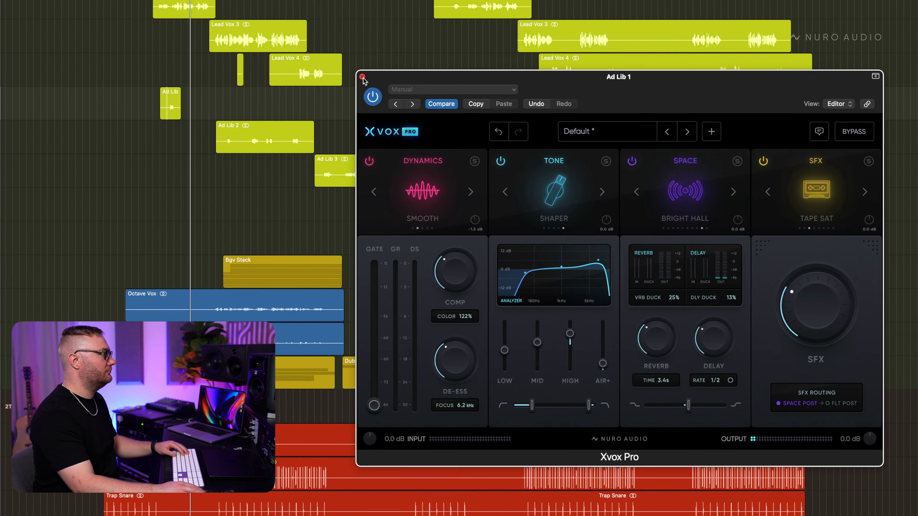
pyautogui.click(336, 53)
# Step: Examine the Pre Hook vocals and listen to Lead Vox 2 from bar 27
pyautogui.press('super+Right')
pyautogui.press('super+Right')
pyautogui.press('super+Right')
pyautogui.press('super+Right')
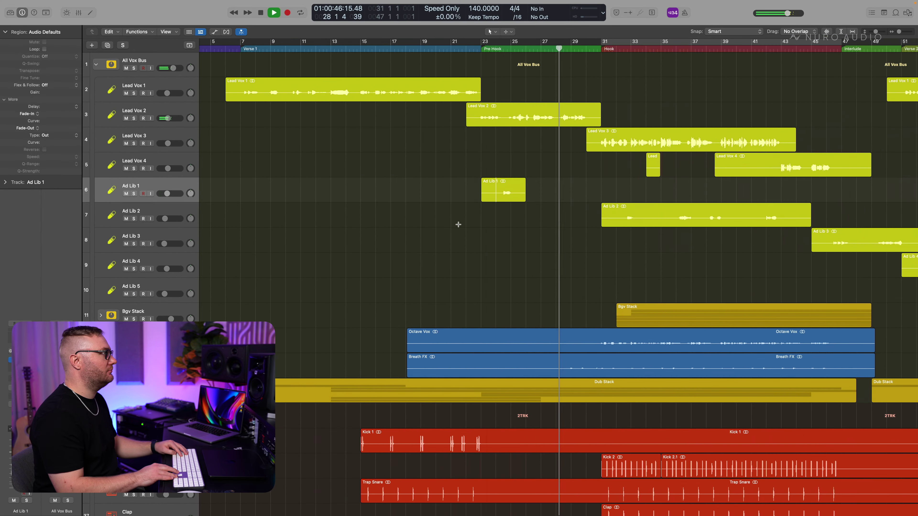
pyautogui.press('super+Right')
pyautogui.press('super+Right')
pyautogui.press('super+Right')
pyautogui.press('super+Right')
pyautogui.click(496, 122)
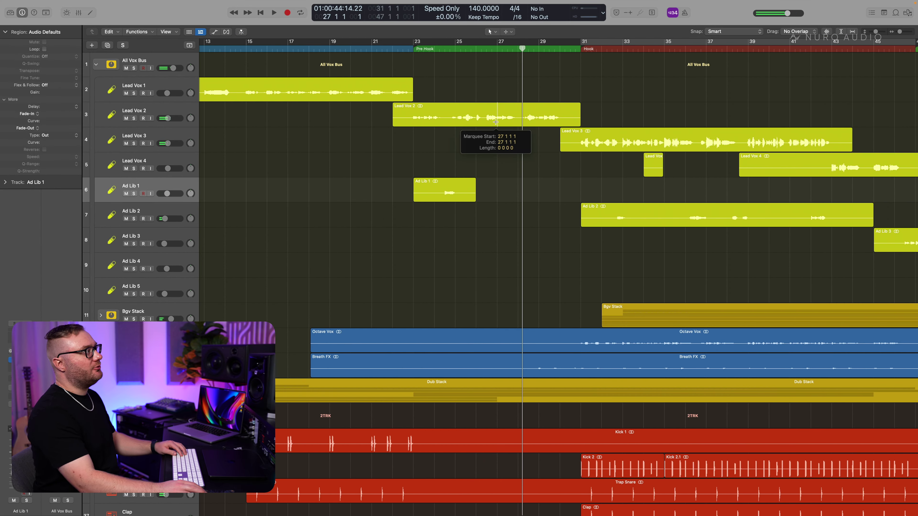
pyautogui.press('super+Right')
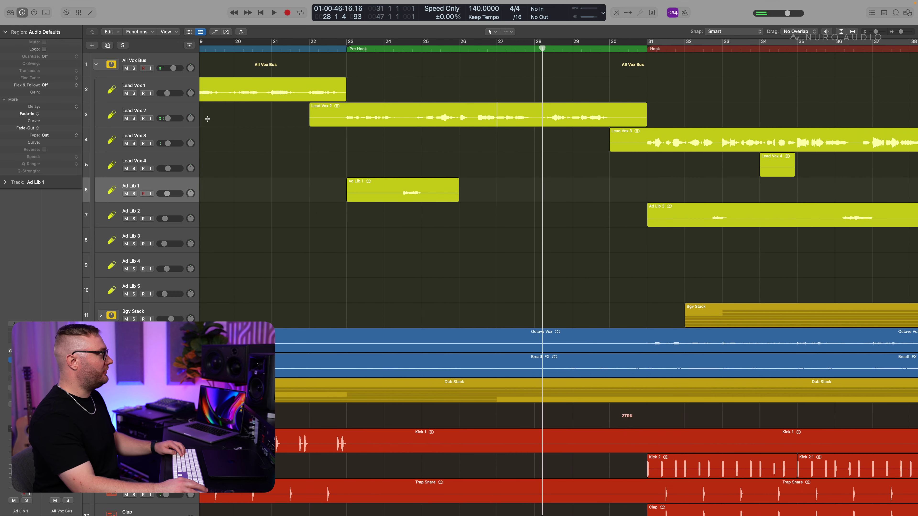
# Step: Add a Bus 16 send on Lead Vox 2 feeding Aux 5, which hosts Xvox Space
pyautogui.click(172, 118)
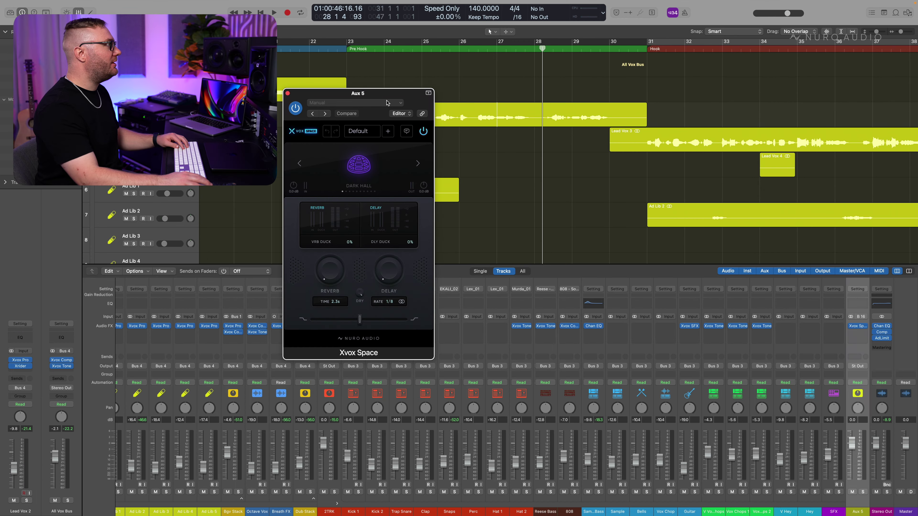
pyautogui.moveTo(386, 94); pyautogui.dragTo(713, 146)
pyautogui.hscroll(-3, 879, 320)
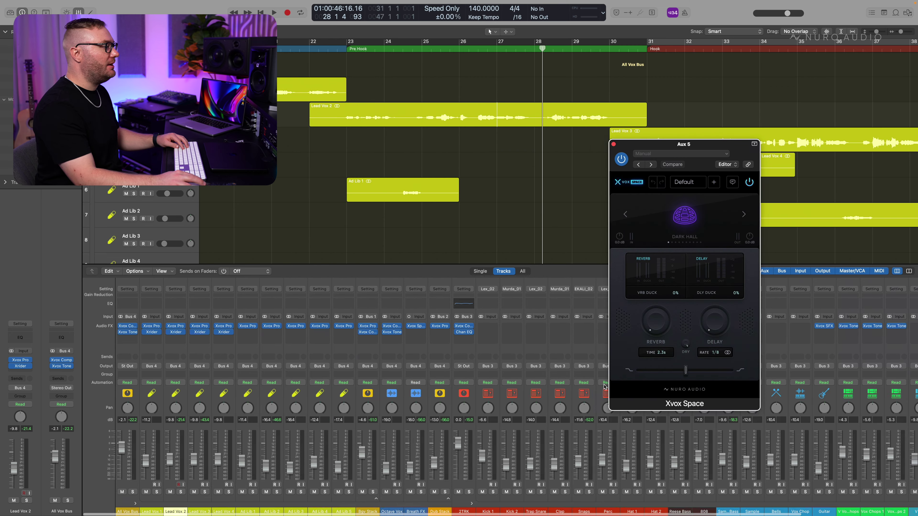
pyautogui.hscroll(2, 878, 319)
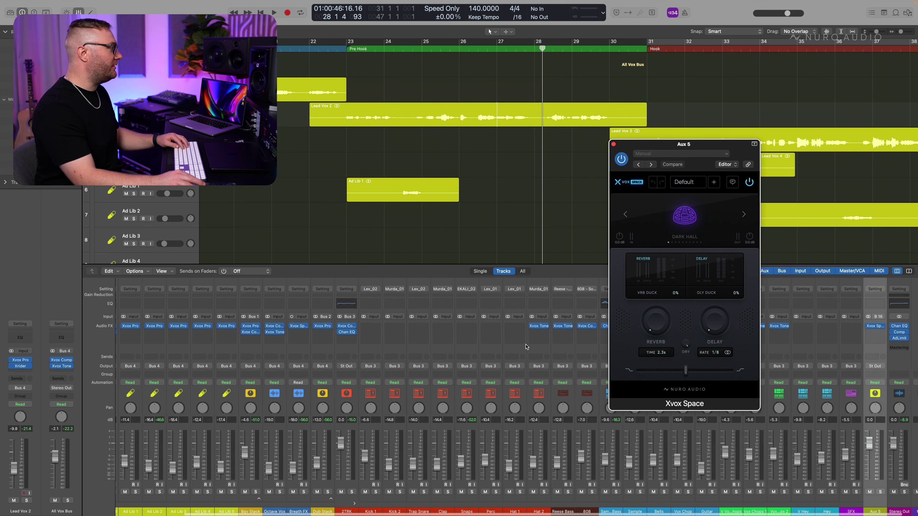
pyautogui.hscroll(-5, 176, 358)
pyautogui.click(176, 357)
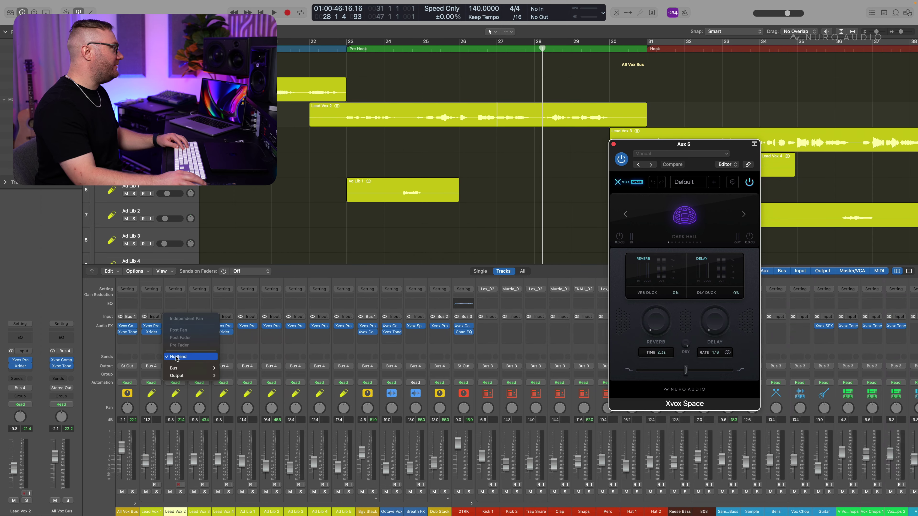
pyautogui.moveTo(191, 368)
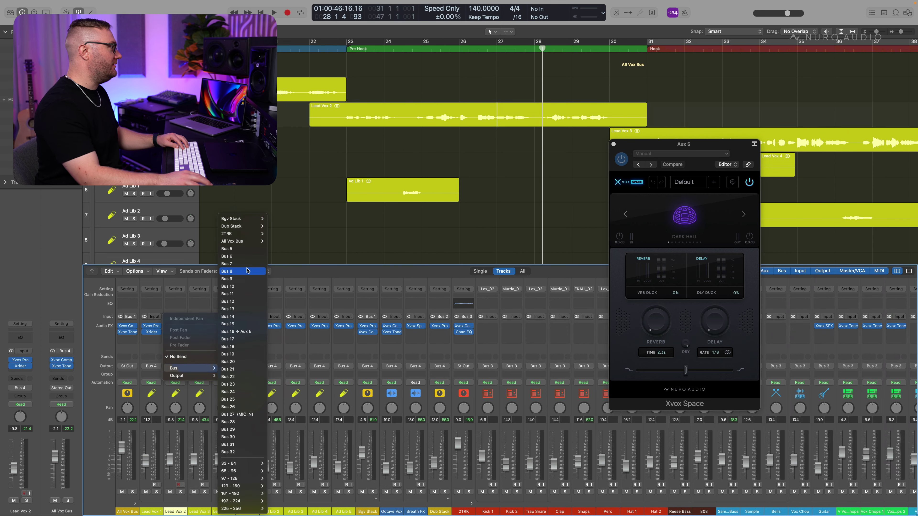
pyautogui.click(249, 332)
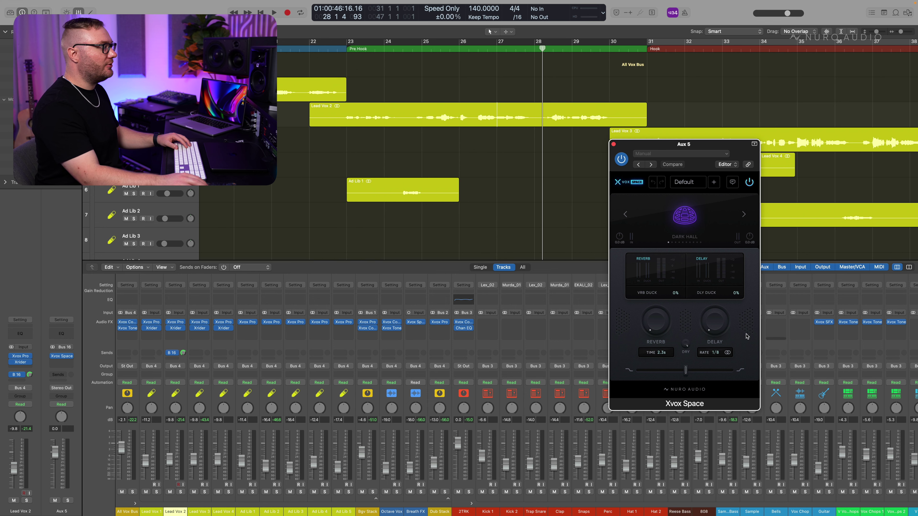
# Step: Set Xvox Space on Aux 5 to Plate with Dry at -∞ dB, a strong 1/2-rate delay, and the tone tilted slightly brighter
pyautogui.moveTo(686, 344); pyautogui.dragTo(658, 490)
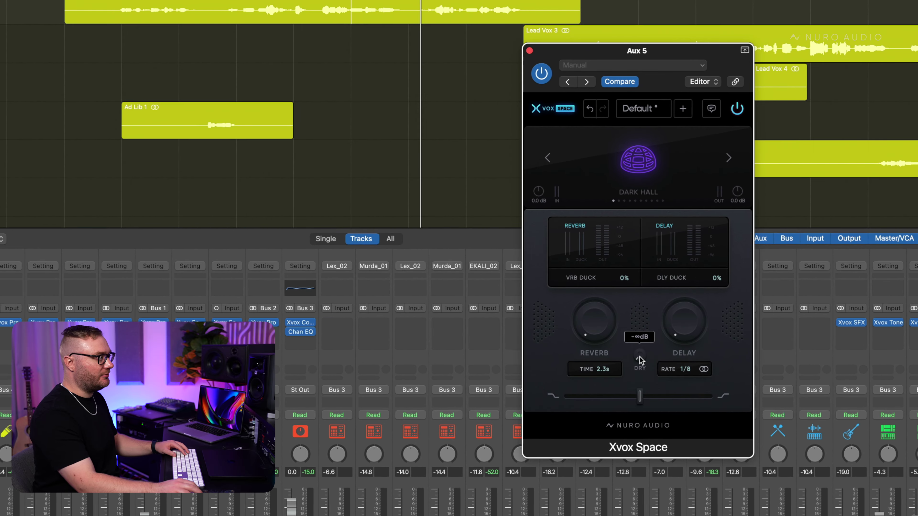
pyautogui.moveTo(692, 325); pyautogui.dragTo(688, 206)
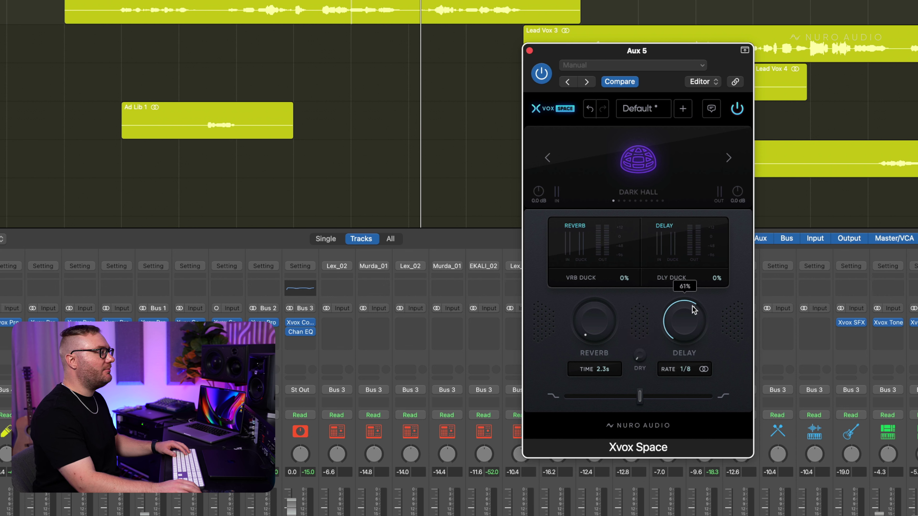
pyautogui.click(728, 158)
pyautogui.moveTo(640, 397); pyautogui.dragTo(644, 396)
pyautogui.moveTo(685, 369); pyautogui.dragTo(707, 313)
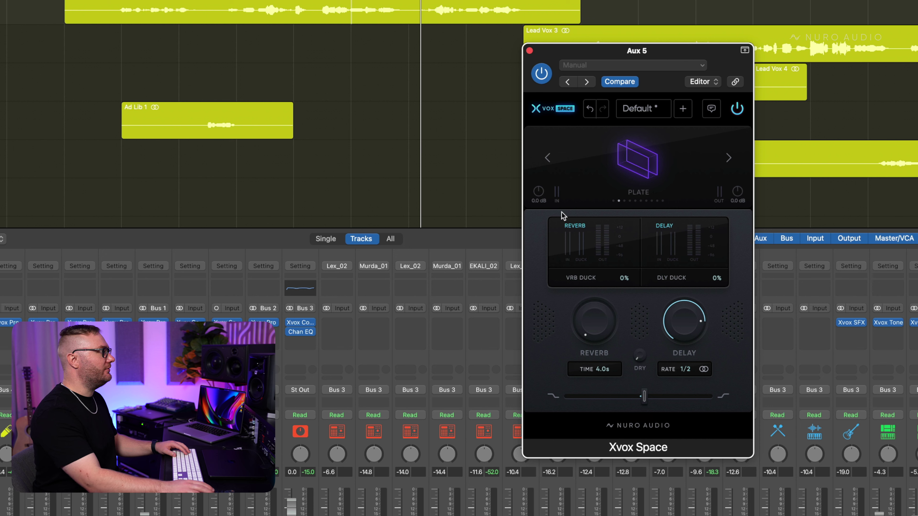
# Step: Blend some reverb into Xvox Space on Aux 5, make its delay mono, and close the plugin
pyautogui.press('space')
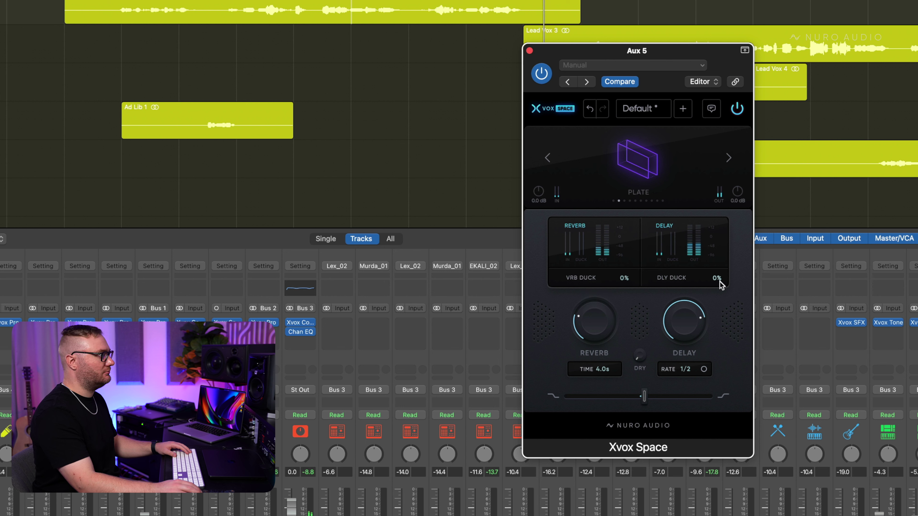
pyautogui.click(530, 51)
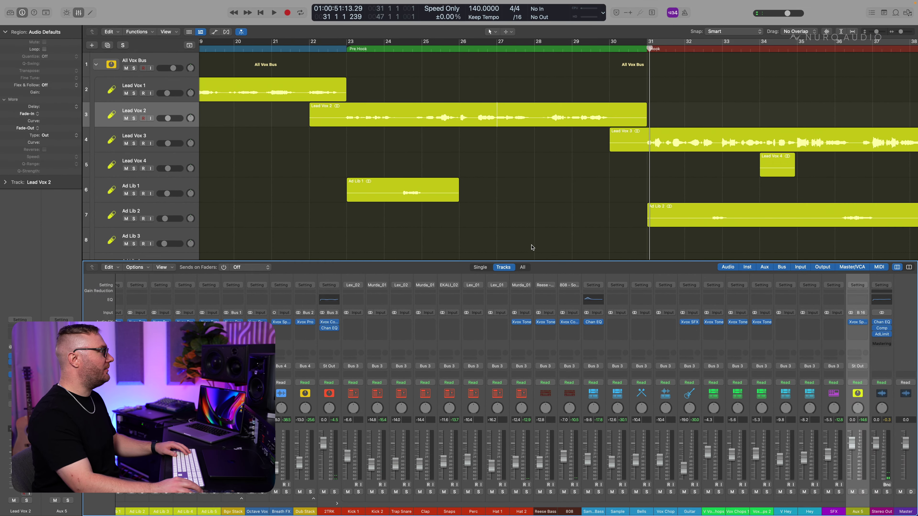
# Step: Show the absolute Send 1 → Aux 5 automation on Lead Vox 2
pyautogui.hscroll(-5, 590, 385)
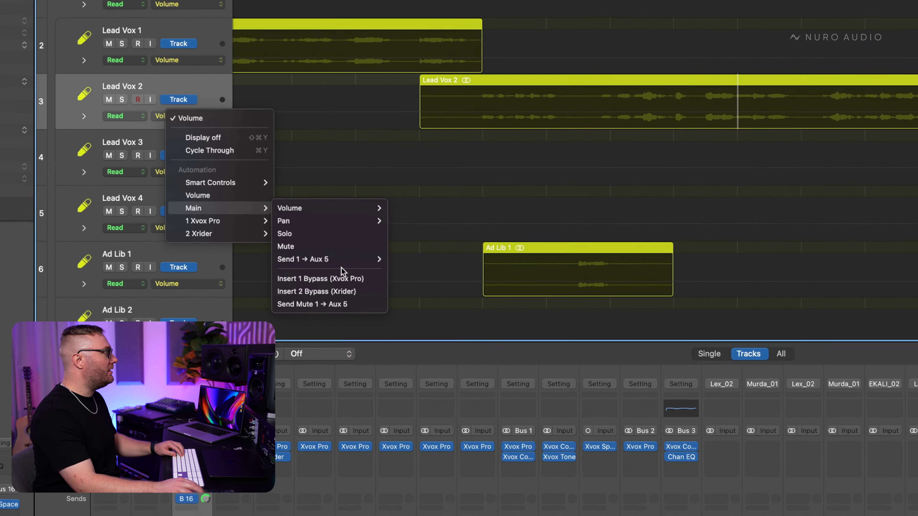
pyautogui.moveTo(345, 260)
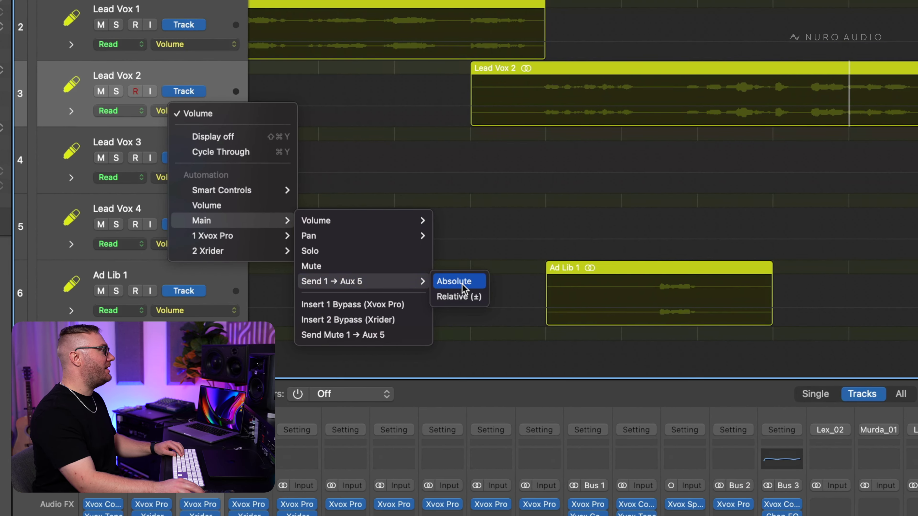
pyautogui.click(422, 265)
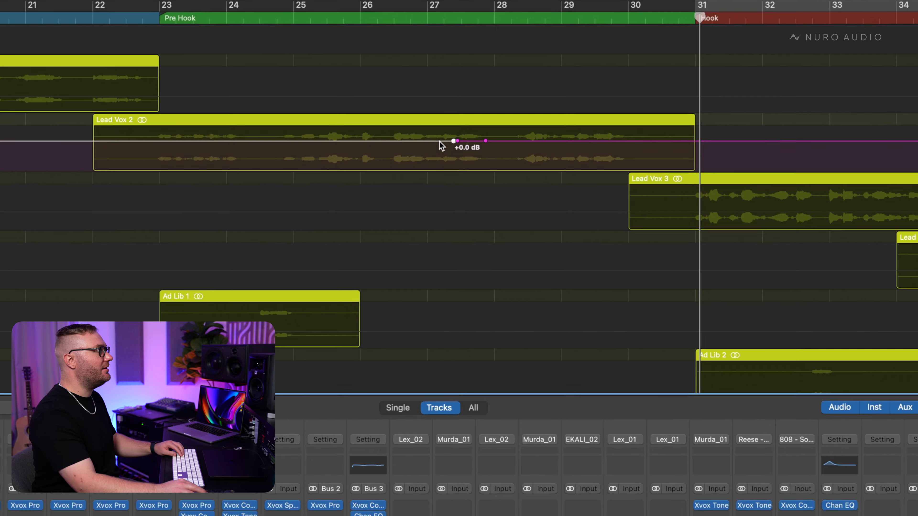
# Step: Automate Lead Vox 2's send to jump from -∞ to +0.0 dB for the phrase ending in bar 27, and listen
pyautogui.moveTo(777, 98); pyautogui.dragTo(779, 118)
pyautogui.moveTo(350, 206); pyautogui.dragTo(349, 221)
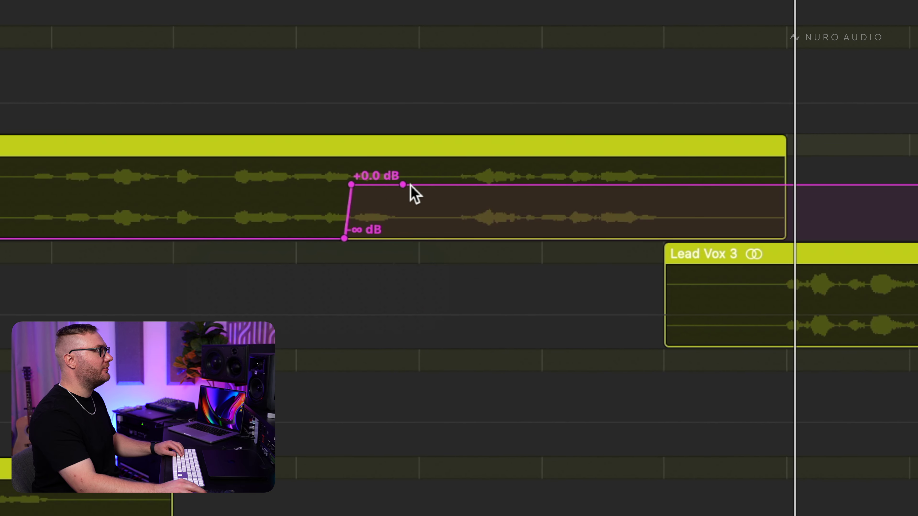
pyautogui.moveTo(412, 185); pyautogui.dragTo(412, 239)
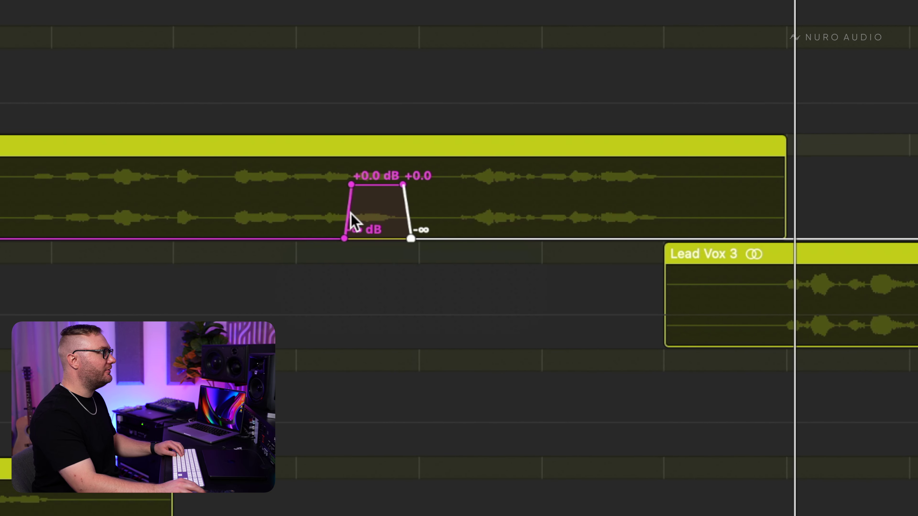
pyautogui.press('space')
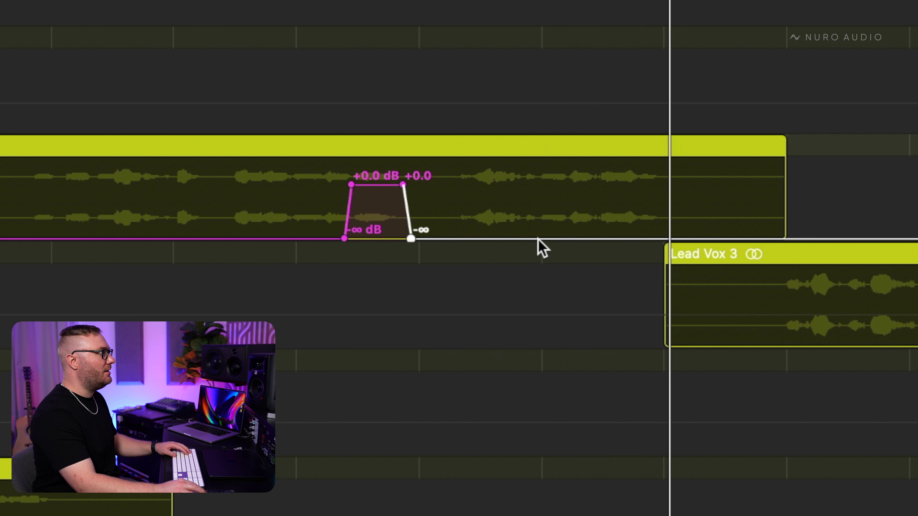
# Step: Add a second send throw at about -0.3 dB across bar 29 on Lead Vox 2 and start the bar 27 throw slightly earlier
pyautogui.click(548, 238)
pyautogui.moveTo(548, 239); pyautogui.dragTo(552, 184)
pyautogui.press('space')
pyautogui.click(666, 185)
pyautogui.moveTo(677, 186); pyautogui.dragTo(670, 277)
pyautogui.moveTo(344, 215); pyautogui.dragTo(325, 188)
pyautogui.click(349, 199)
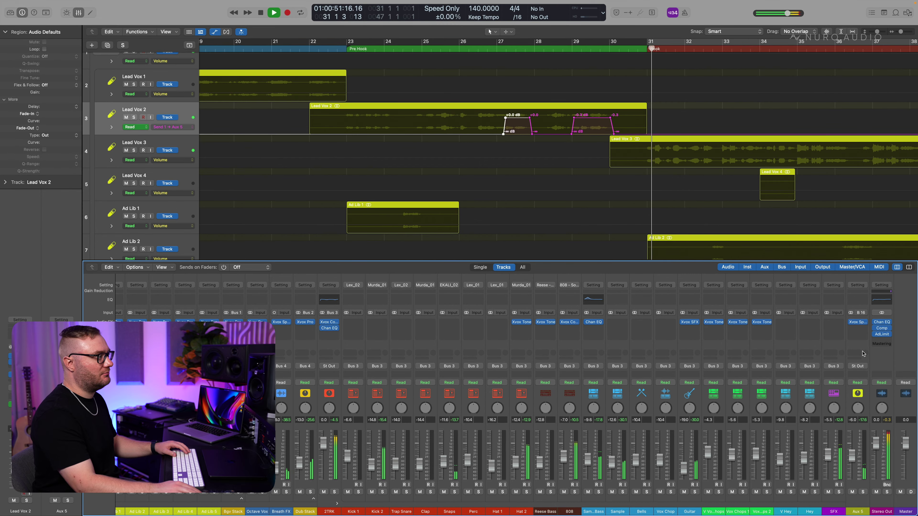
# Step: Reopen Xvox Space on Aux 5 and tilt its tone further toward bright during playback
pyautogui.press('space')
pyautogui.press('v')
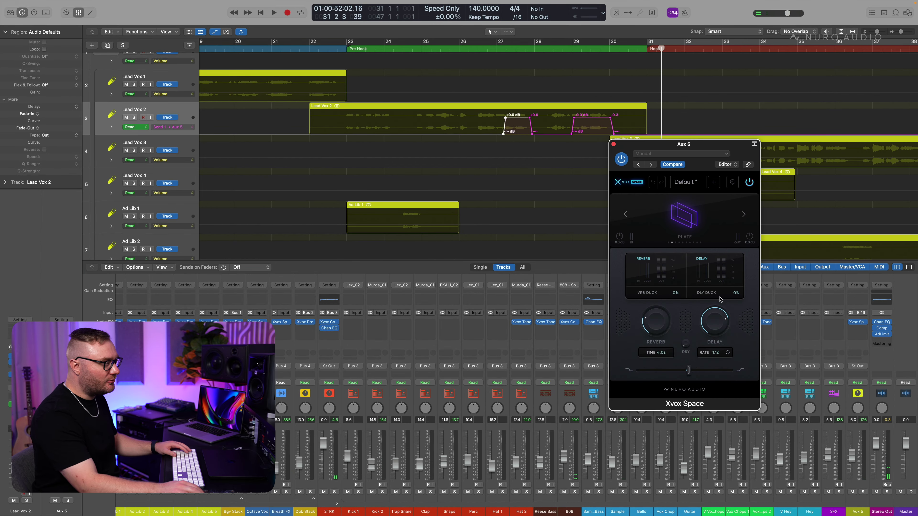
pyautogui.press('space')
pyautogui.moveTo(689, 371); pyautogui.dragTo(696, 370)
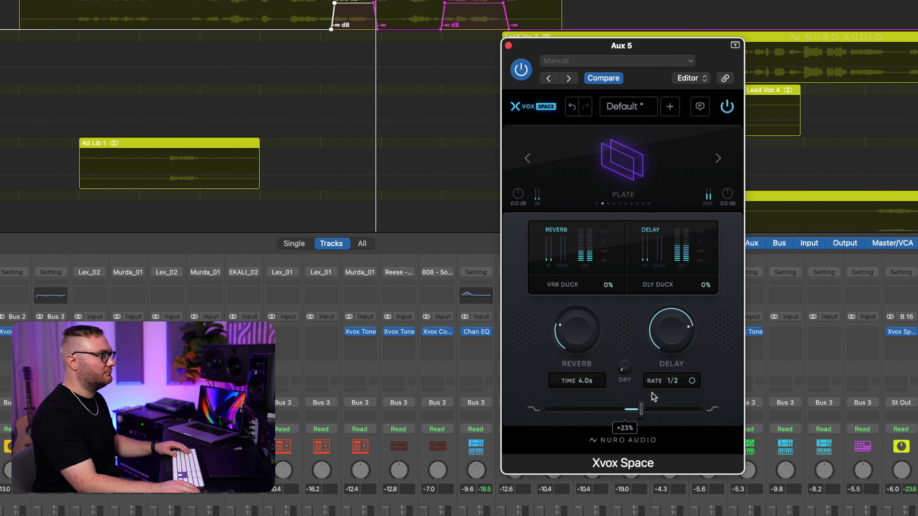
pyautogui.moveTo(654, 397); pyautogui.dragTo(651, 409)
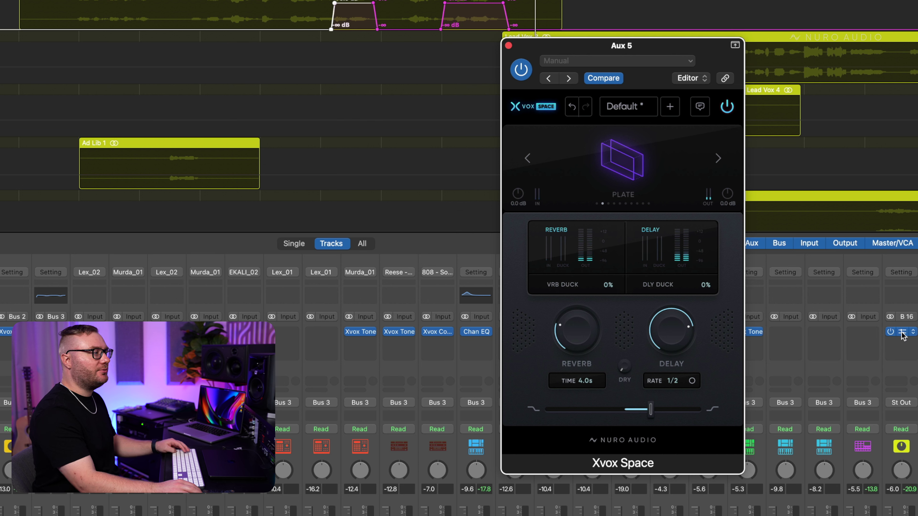
# Step: Duplicate Xvox Space into Aux 5's next insert slot and set the copy's delay to a 1/4 rate in stereo
pyautogui.moveTo(903, 342); pyautogui.dragTo(903, 343)
pyautogui.moveTo(213, 3); pyautogui.dragTo(631, 25)
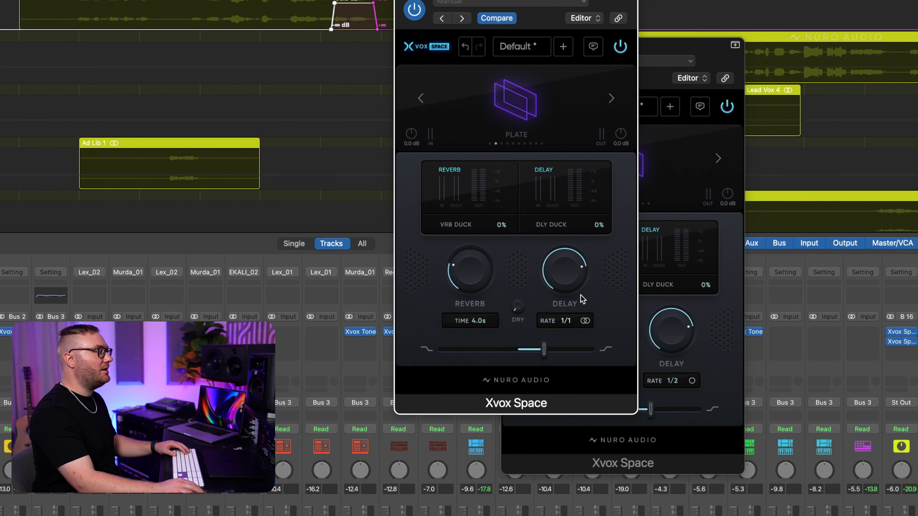
pyautogui.moveTo(580, 315); pyautogui.dragTo(579, 330)
pyautogui.moveTo(576, 366); pyautogui.dragTo(576, 370)
pyautogui.press('space')
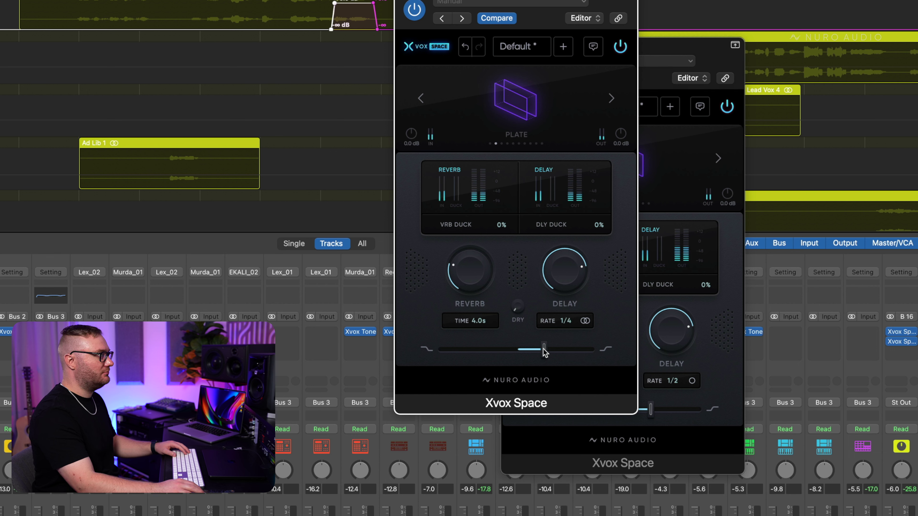
# Step: Raise the Dry level of the second Xvox Space, reposition both plugin windows, and lower Aux 5 to -8.4 dB
pyautogui.moveTo(516, 307)
pyautogui.moveTo(516, 307); pyautogui.dragTo(523, 258)
pyautogui.moveTo(613, 3); pyautogui.dragTo(794, 7)
pyautogui.moveTo(561, 47); pyautogui.dragTo(481, 32)
pyautogui.click(734, 3)
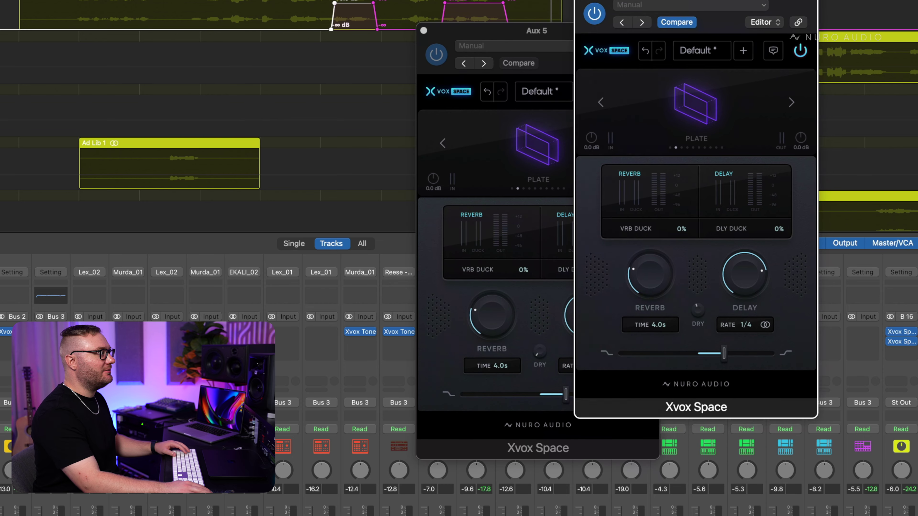
pyautogui.moveTo(736, 5); pyautogui.dragTo(749, 12)
pyautogui.moveTo(709, 318); pyautogui.dragTo(724, 185)
pyautogui.press('space')
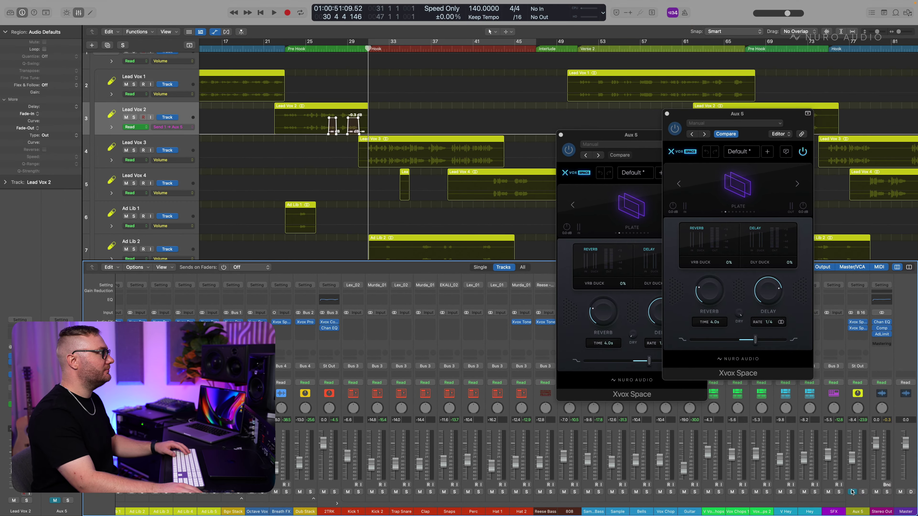
# Step: Audition the transition into the Hook around bar 31 to compare Aux 5's throw effect, and close both Xvox Space windows
pyautogui.press('space')
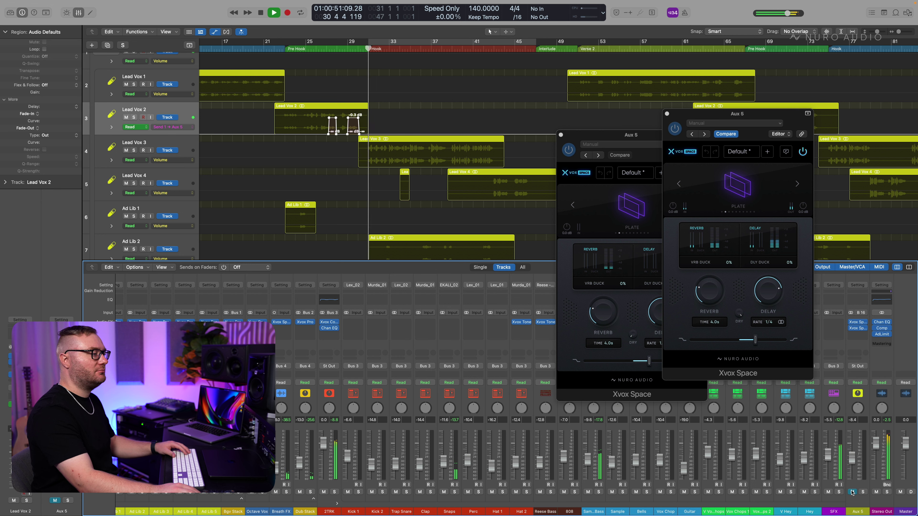
pyautogui.press('space')
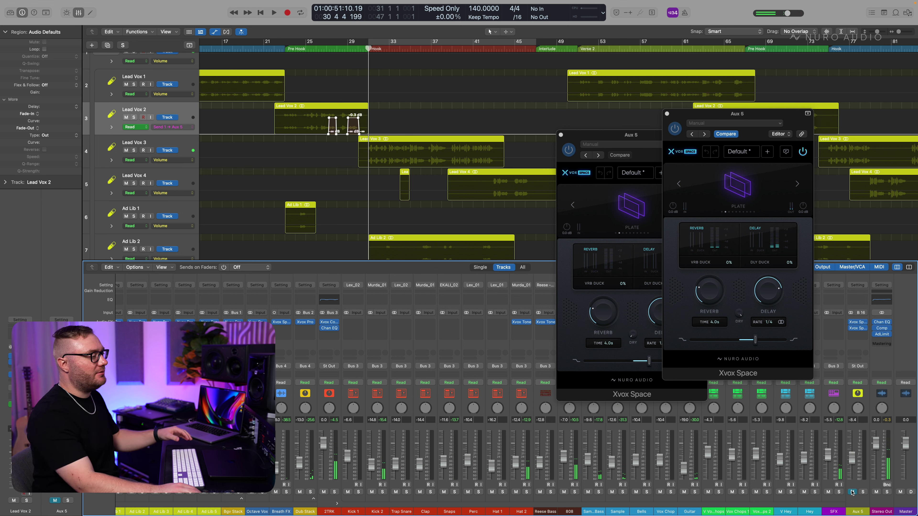
pyautogui.press('space')
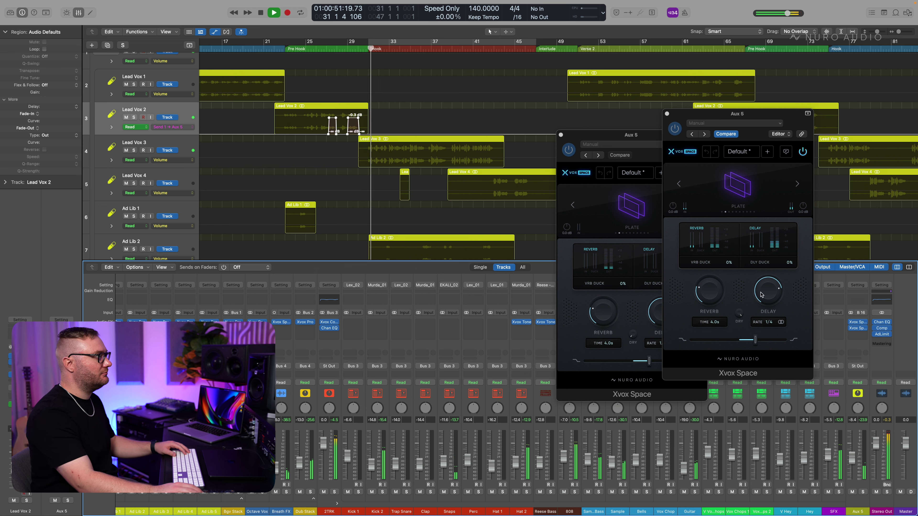
pyautogui.click(667, 114)
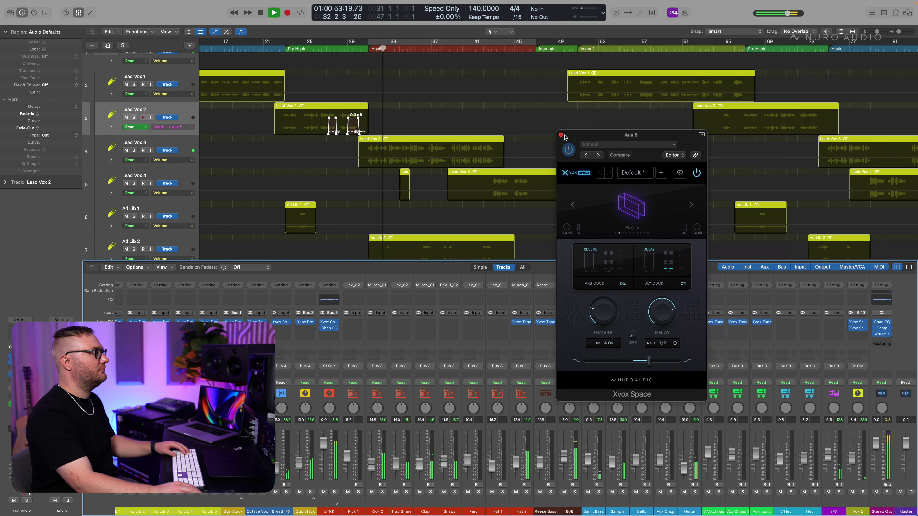
pyautogui.click(561, 135)
pyautogui.click(558, 277)
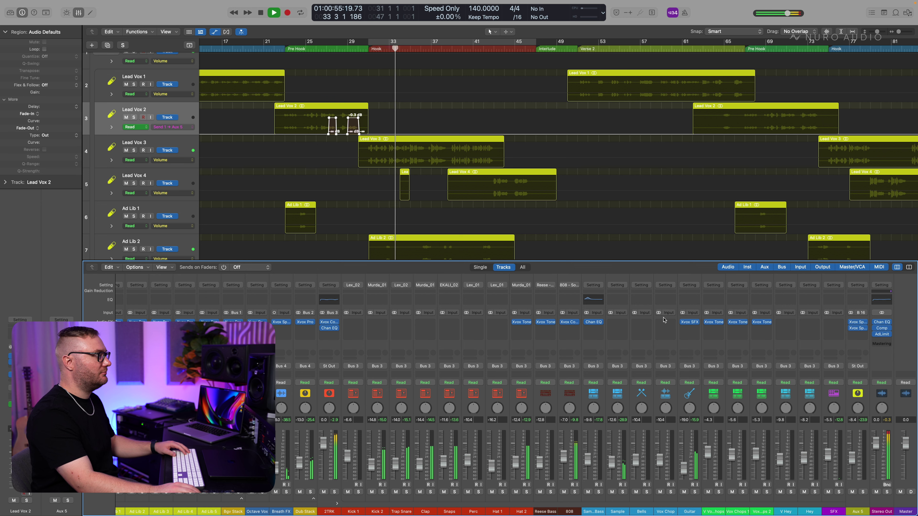
# Step: Copy both Lead Vox 2 send throws to the second Pre Hook near bars 71 and 73, and nudge them slightly later
pyautogui.moveTo(336, 131); pyautogui.dragTo(796, 133)
pyautogui.doubleClick(788, 51)
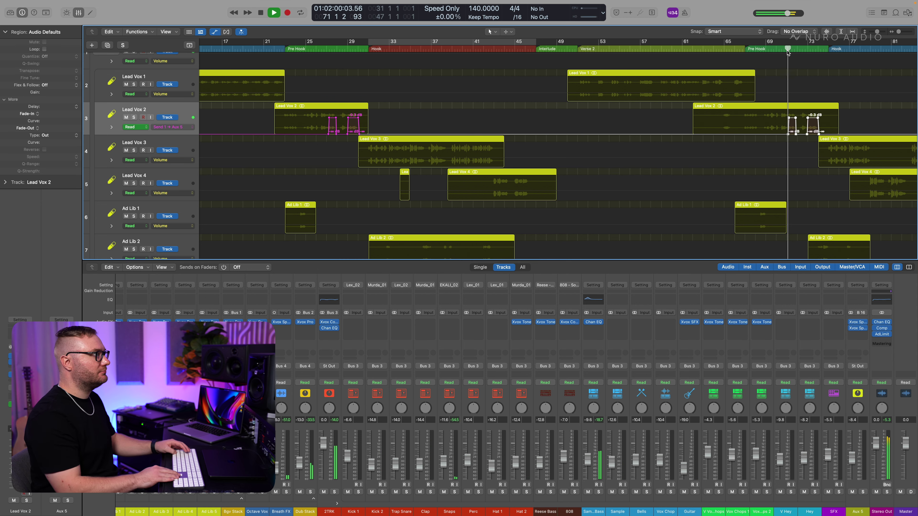
pyautogui.press('super+Right')
pyautogui.press('super+Right')
pyautogui.press('super+Right')
pyautogui.press('super+Right')
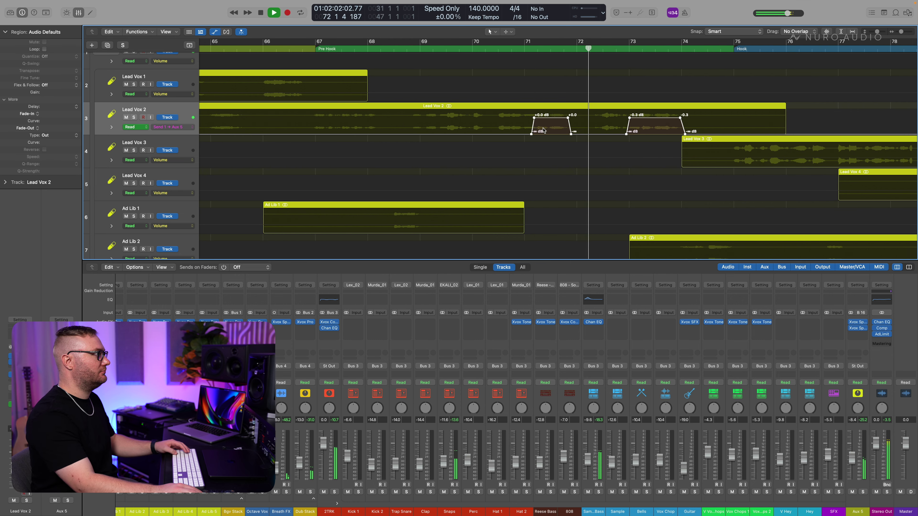
pyautogui.moveTo(534, 130); pyautogui.dragTo(537, 127)
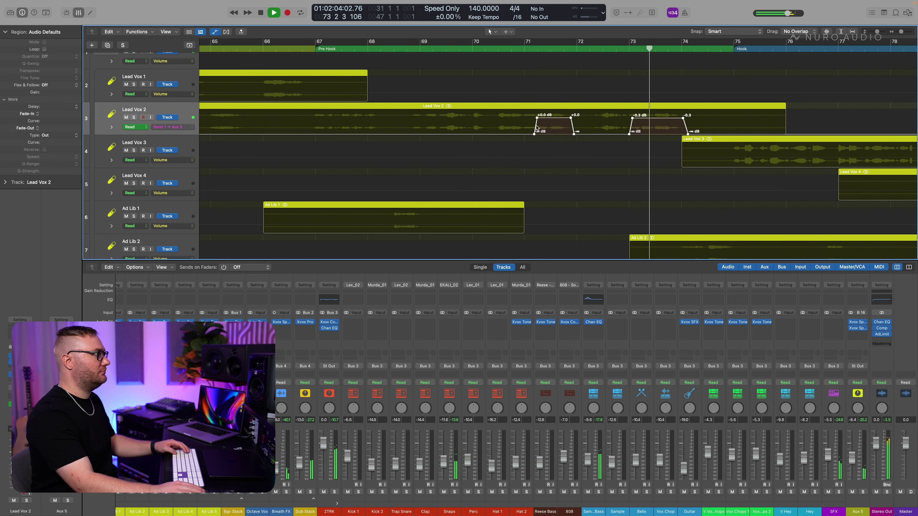
# Step: Hide the track automation and the mixer to show the full arrangement
pyautogui.press('super+Left')
pyautogui.press('super+Left')
pyautogui.press('super+Left')
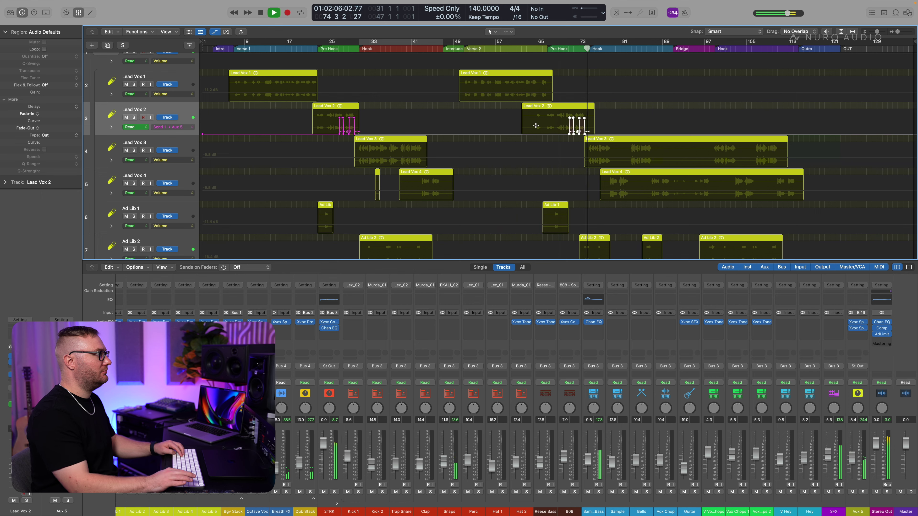
pyautogui.press('a')
pyautogui.press('x')
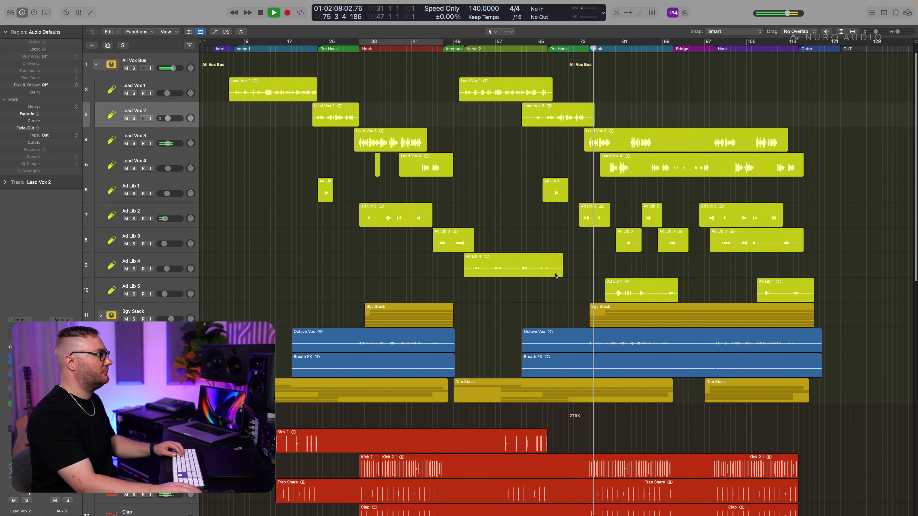
# Step: Listen to Lead Vox 1 in Verse 1 and place a playback marker on it at bar 13
pyautogui.scroll(-5, 435, 224)
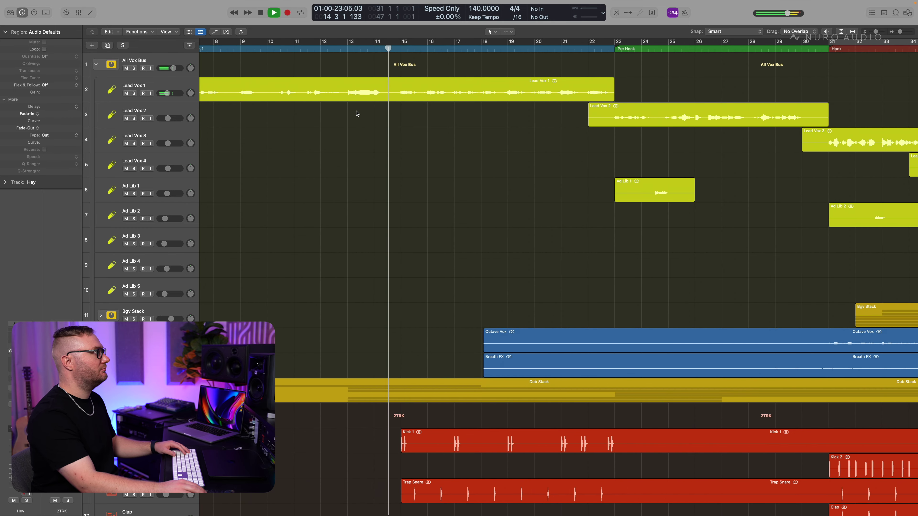
pyautogui.press('space')
pyautogui.moveTo(347, 95); pyautogui.dragTo(348, 95)
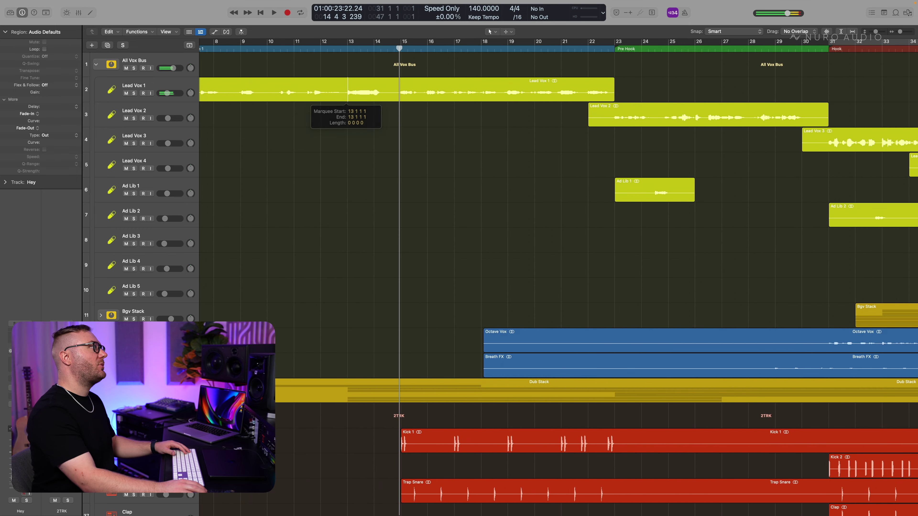
# Step: Create a Reverb Throw aux on Bus 17 for Lead Vox 1, with a copied Xvox Space set to strong reverb and no delay
pyautogui.click(125, 88)
pyautogui.press('x')
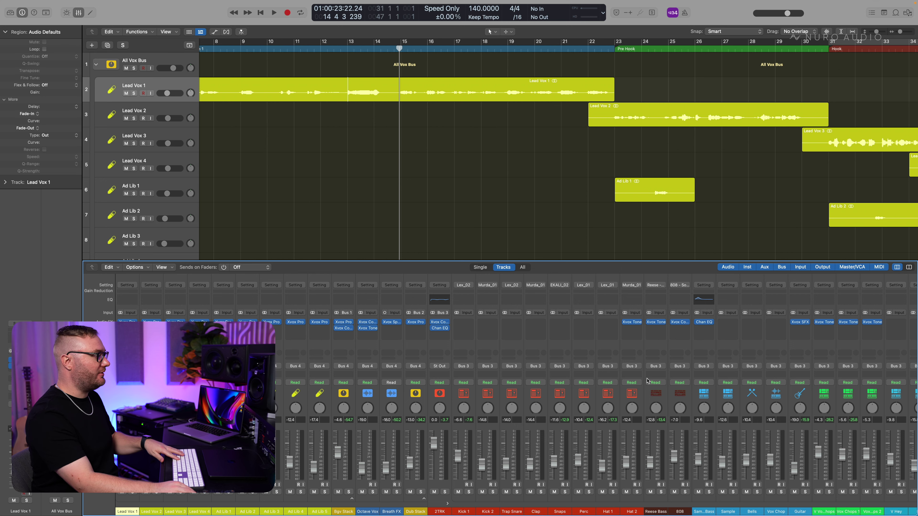
pyautogui.hscroll(10, 873, 434)
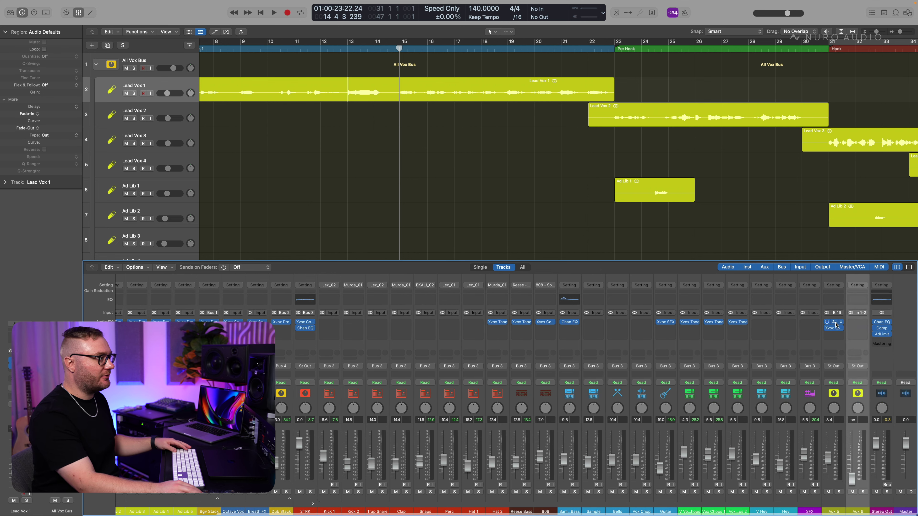
pyautogui.moveTo(859, 323); pyautogui.dragTo(858, 322)
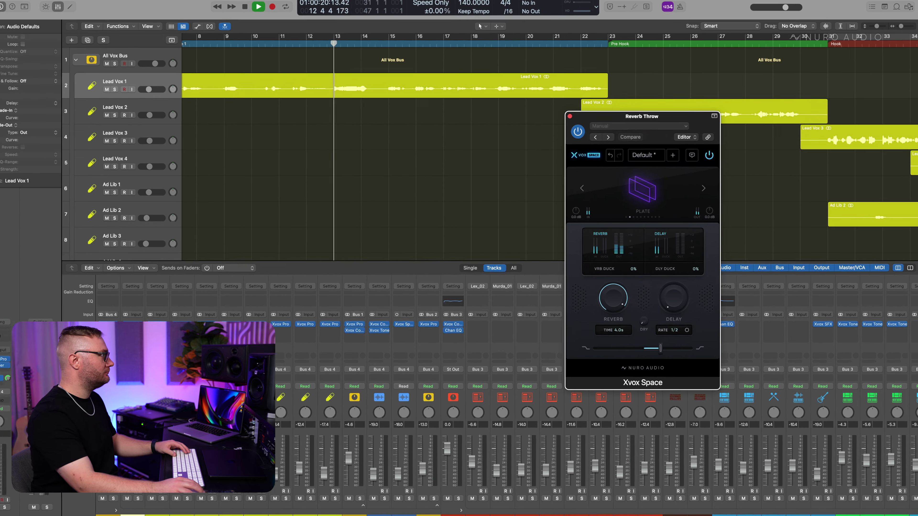
# Step: Switch the Reverb Throw's Xvox Space from Plate to Vibrant and audition it on Lead Vox 1 from bar 13
pyautogui.hscroll(-1, 722, 411)
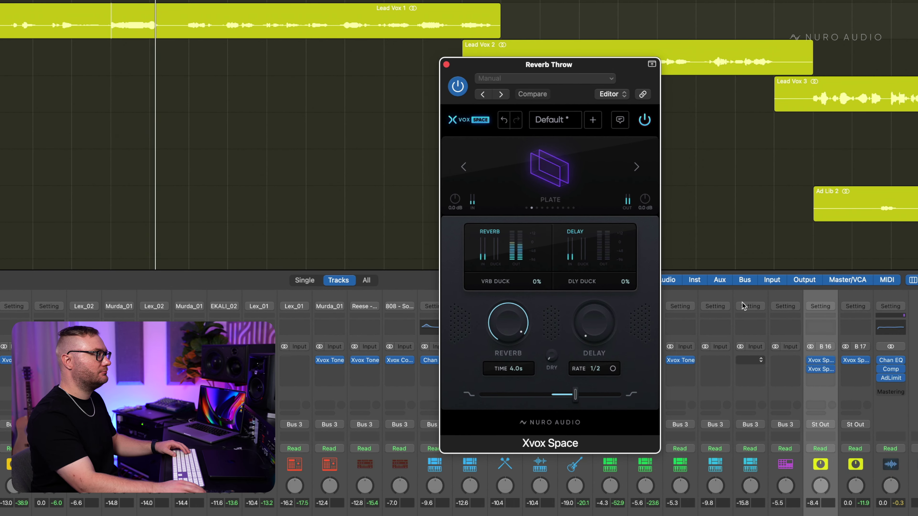
pyautogui.moveTo(626, 65); pyautogui.dragTo(678, 65)
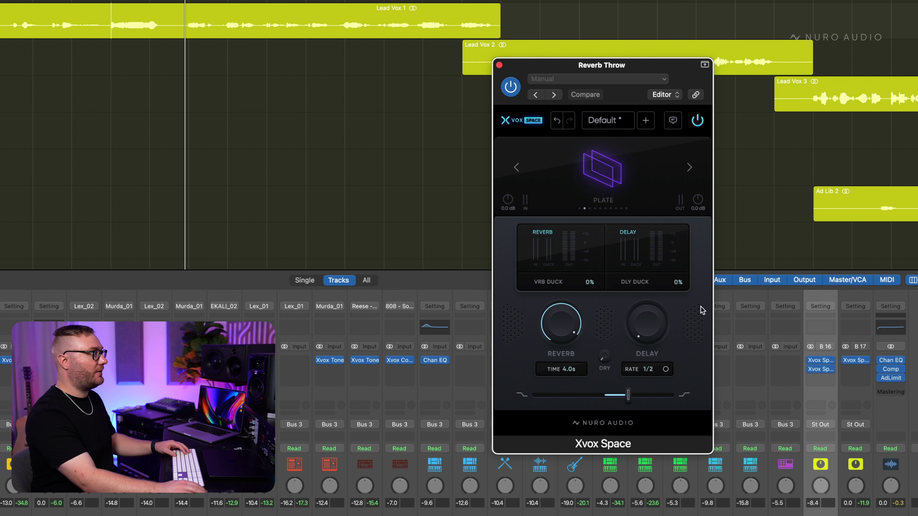
pyautogui.click(689, 168)
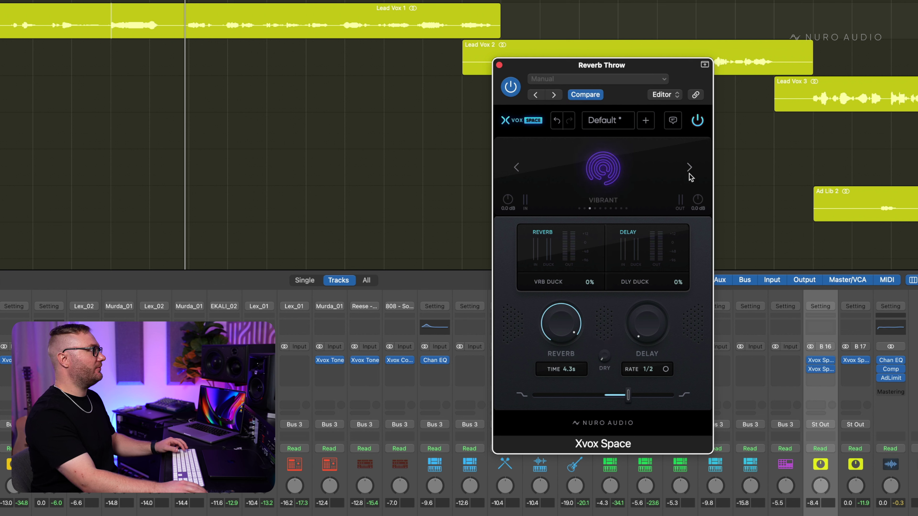
pyautogui.press('space')
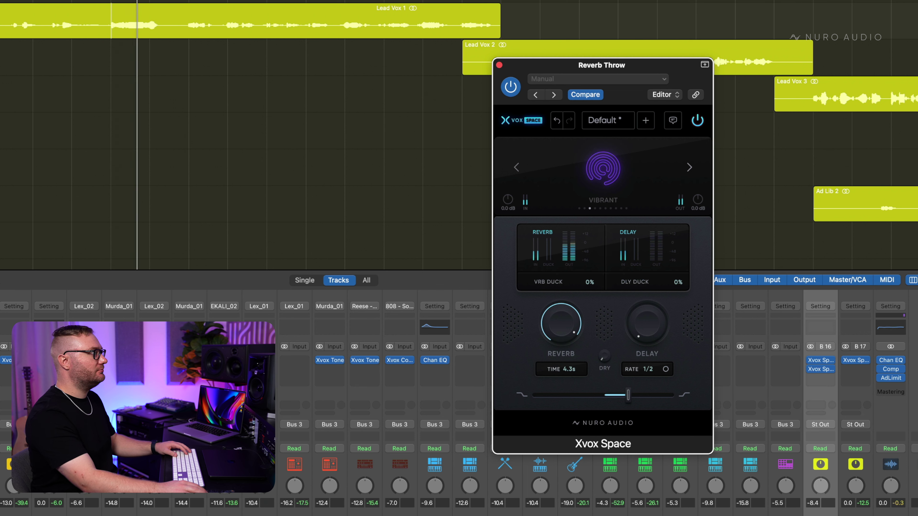
# Step: Audition the Reverb Throw's other Xvox Space modes on Lead Vox 1, including Chamber and Digital, and return to Vibrant
pyautogui.click(689, 168)
pyautogui.click(689, 168)
pyautogui.click(689, 168)
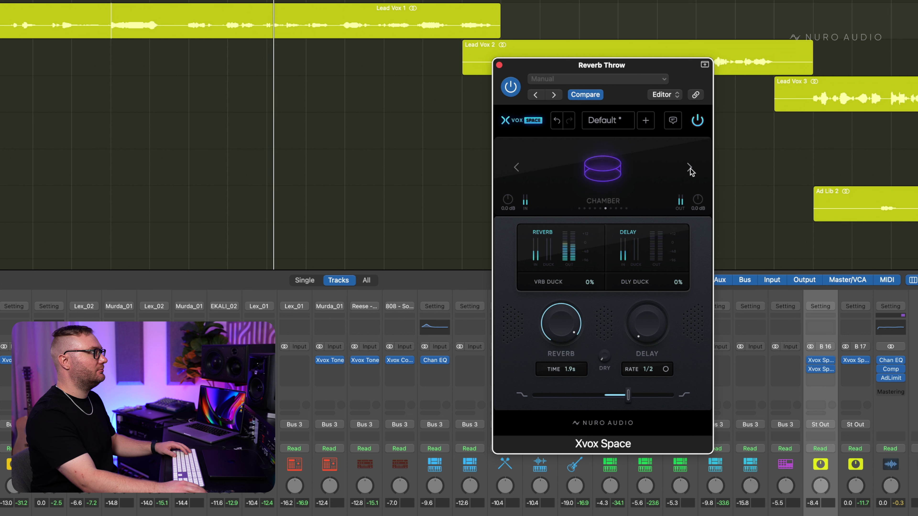
pyautogui.click(517, 167)
pyautogui.click(516, 168)
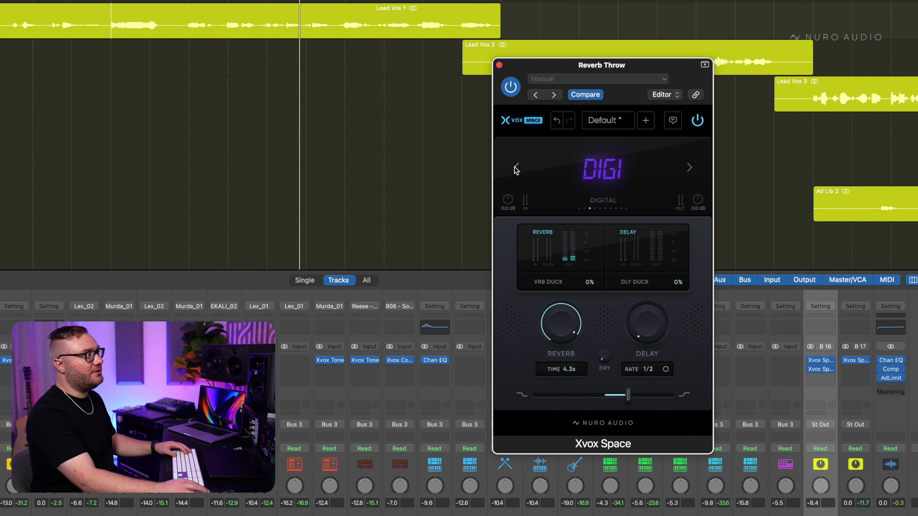
pyautogui.click(516, 167)
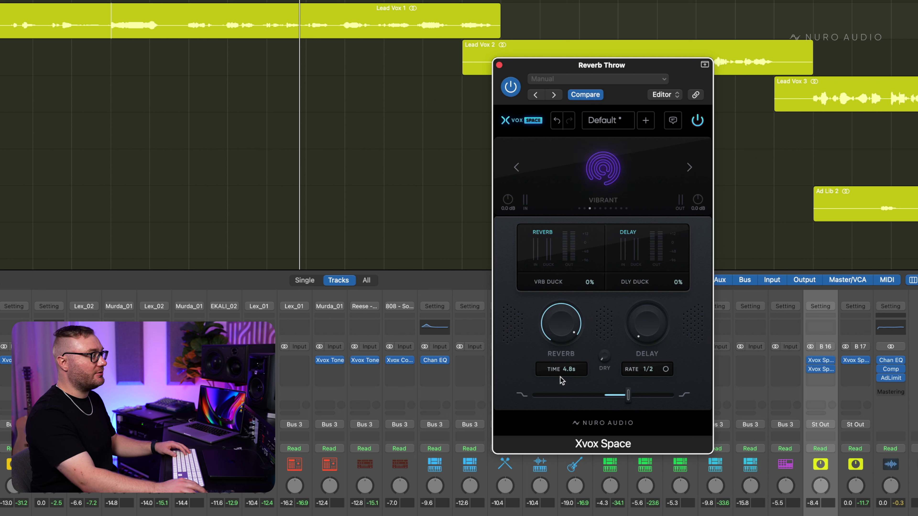
# Step: Set the Reverb Throw's Xvox Space tone slider to +14% during playback and close the plug-in window
pyautogui.press('space')
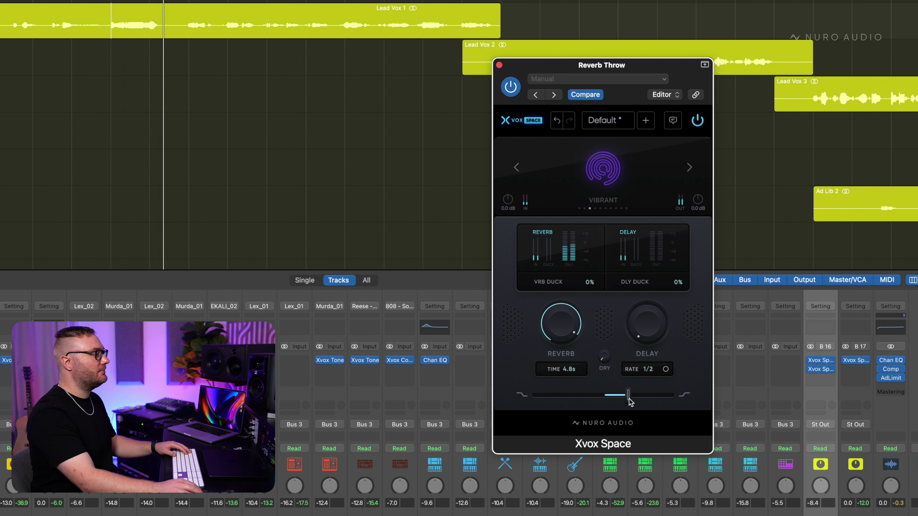
pyautogui.moveTo(629, 400); pyautogui.dragTo(613, 402)
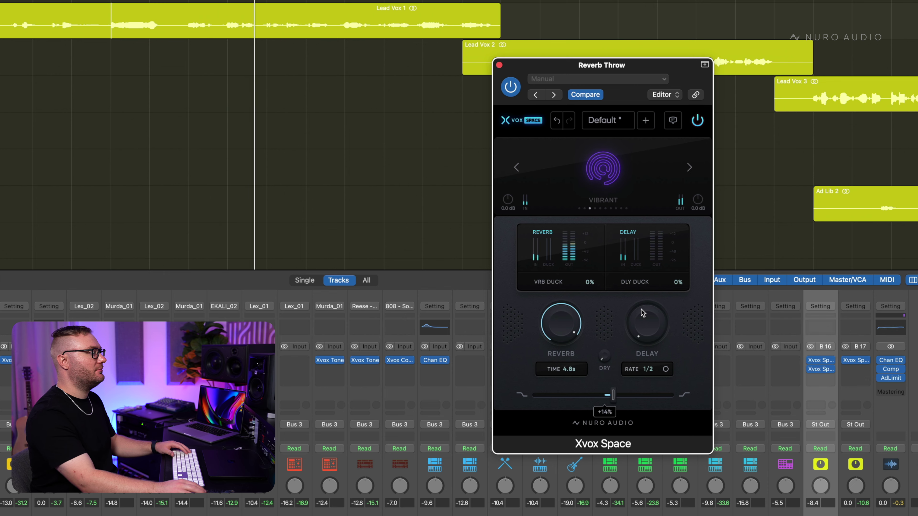
pyautogui.press('super+w')
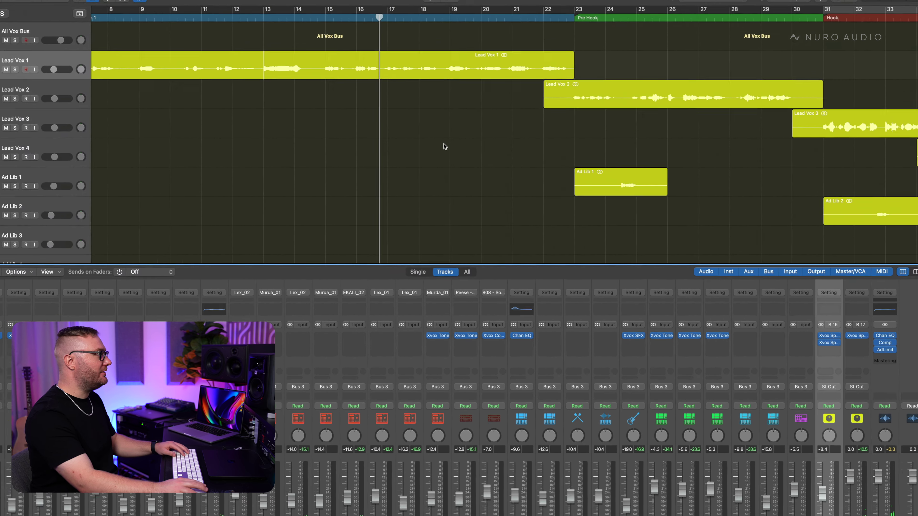
# Step: Place the Delay Throw and Reverb Throw tracks in the arrangement directly below Lead Vox 1 and show track automation
pyautogui.scroll(-12, 339, 121)
pyautogui.scroll(-5, 456, 214)
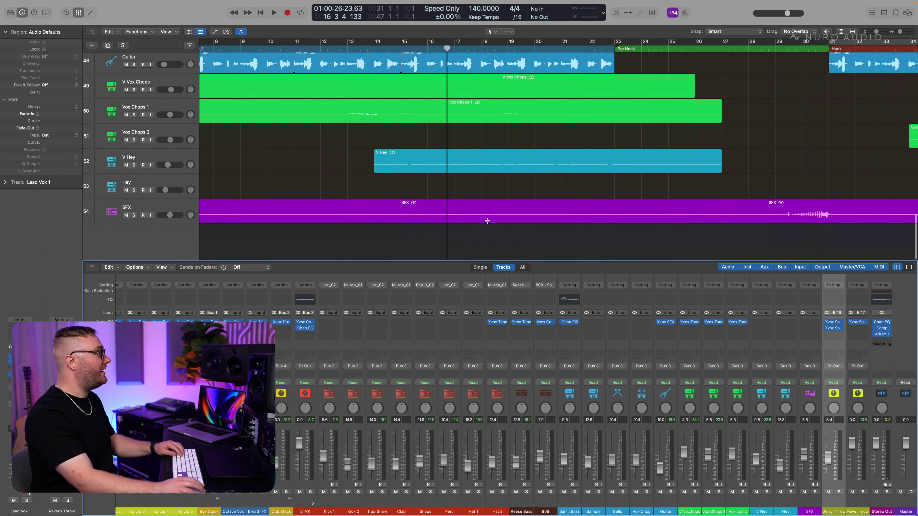
pyautogui.click(865, 467)
pyautogui.keyDown('shift'); pyautogui.click(842, 466); pyautogui.keyUp('shift')
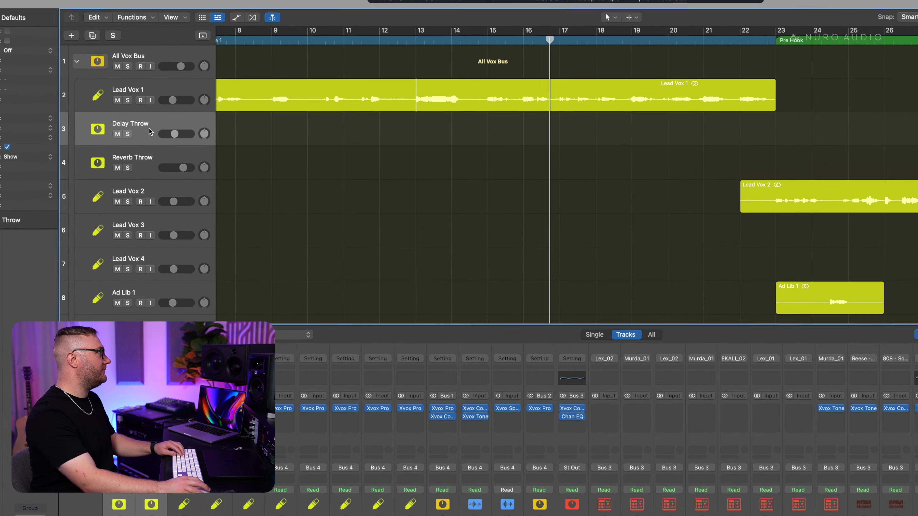
pyautogui.press('a')
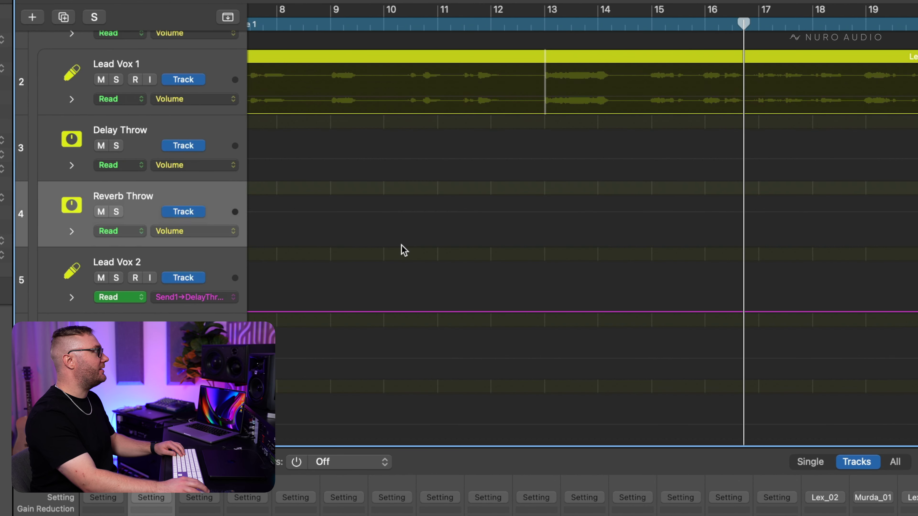
# Step: Automate the Reverb Throw volume from −∞ at bar 13 up to a peak midway through bar 14 and back to −∞ at bar 15
pyautogui.click(607, 211)
pyautogui.click(603, 212)
pyautogui.moveTo(544, 212); pyautogui.dragTo(544, 245)
pyautogui.press('space')
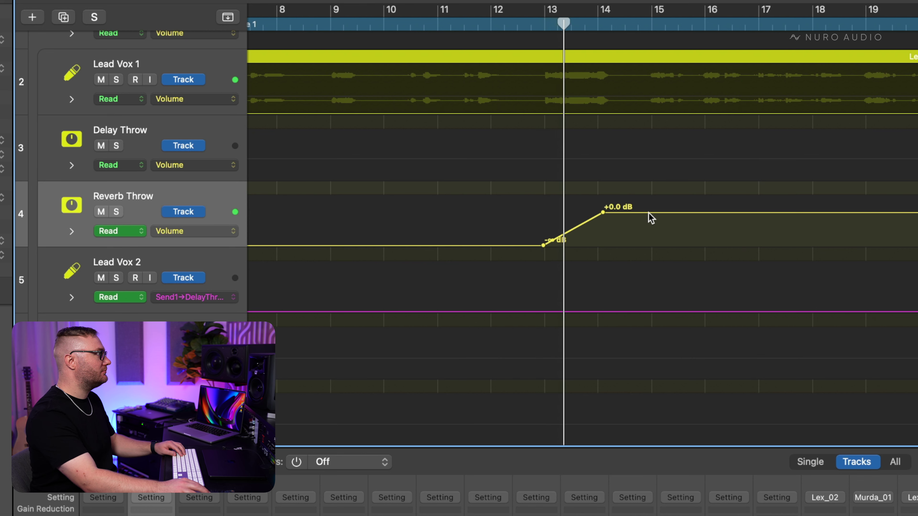
pyautogui.moveTo(649, 213); pyautogui.dragTo(654, 246)
pyautogui.moveTo(602, 212); pyautogui.dragTo(623, 220)
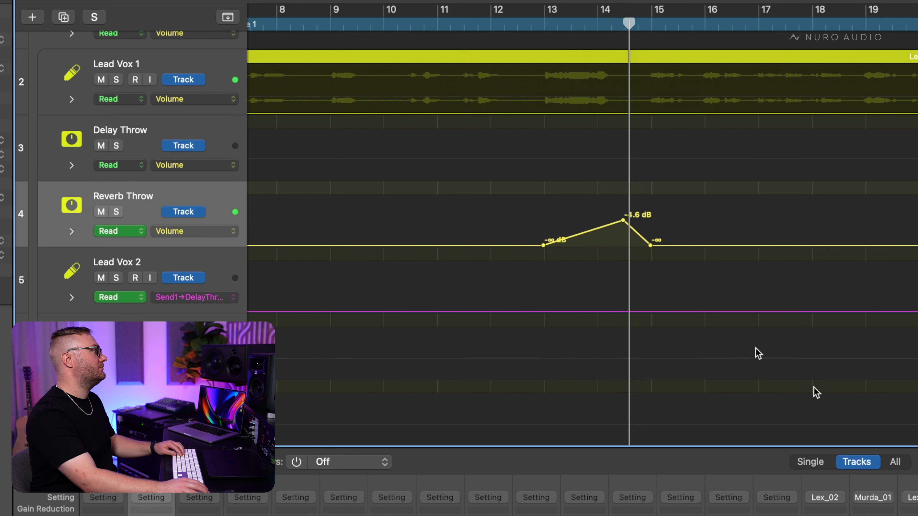
# Step: Lower the Reverb Throw automation peak to -12.9 dB and play the throw back from about bar 11
pyautogui.moveTo(623, 220); pyautogui.dragTo(623, 230)
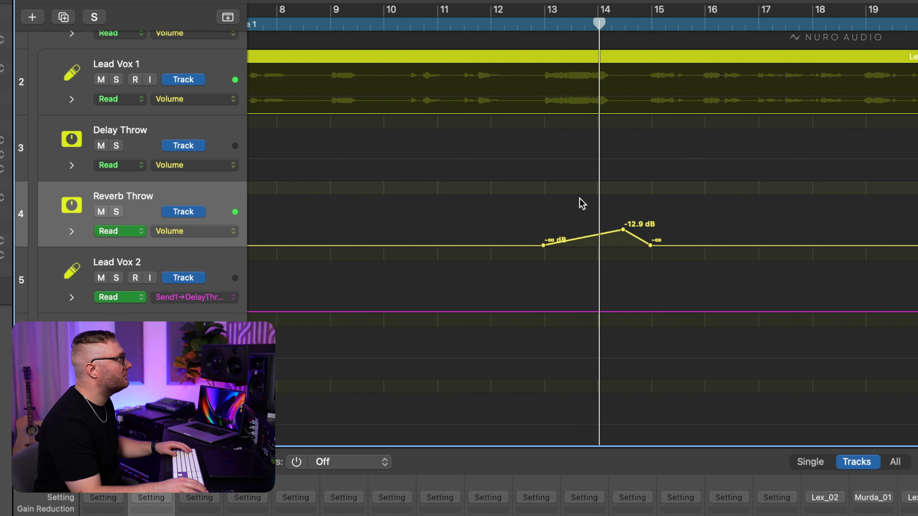
pyautogui.press('space')
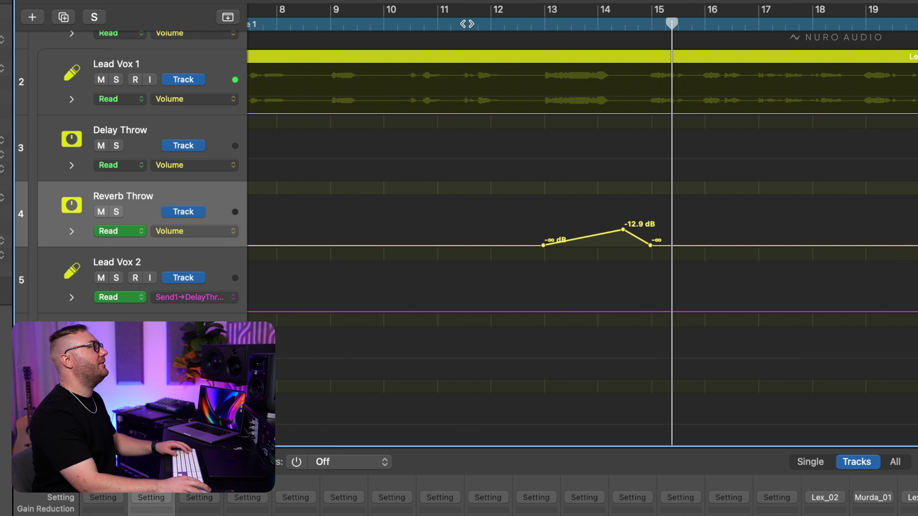
pyautogui.click(465, 24)
pyautogui.click(439, 25)
pyautogui.press('space')
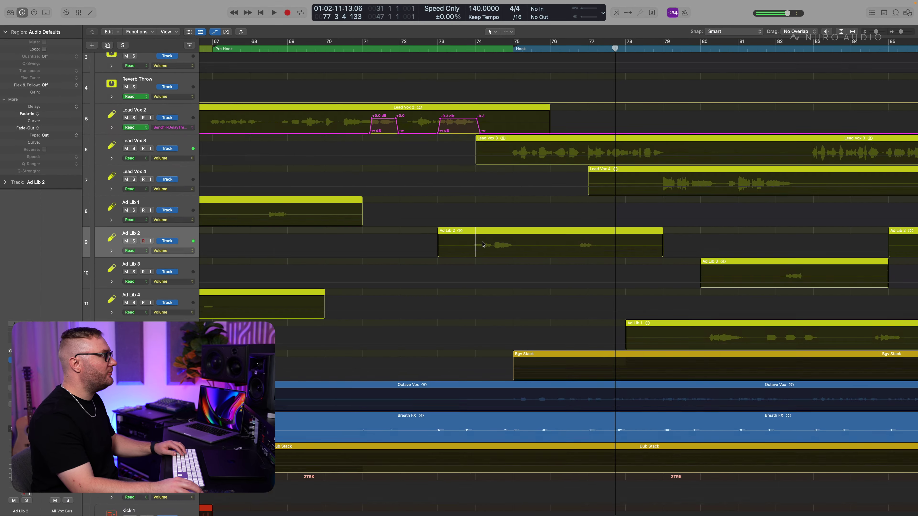
# Step: Add volume automation points around the Ad Lib 2 phrase at bar 74 and raise the level between them
pyautogui.scroll(1, 482, 244)
pyautogui.click(469, 253)
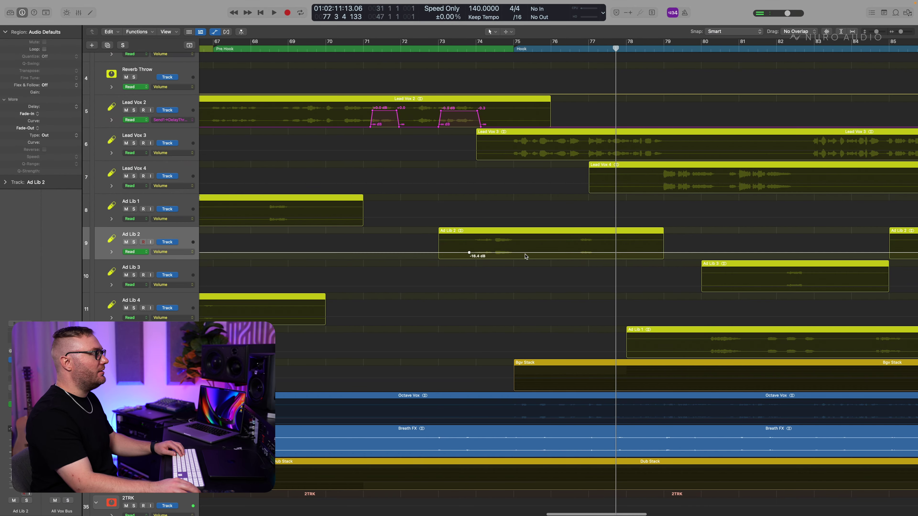
pyautogui.click(474, 253)
pyautogui.click(520, 252)
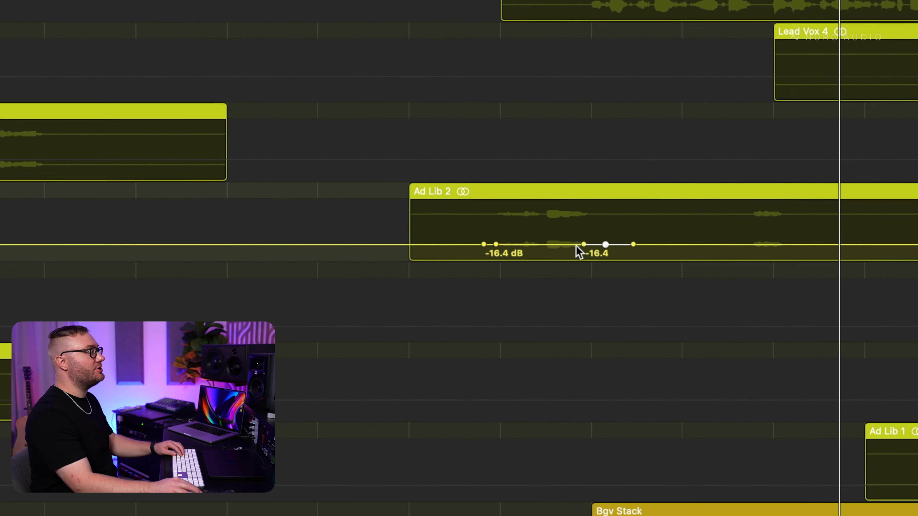
pyautogui.moveTo(578, 243); pyautogui.dragTo(618, 234)
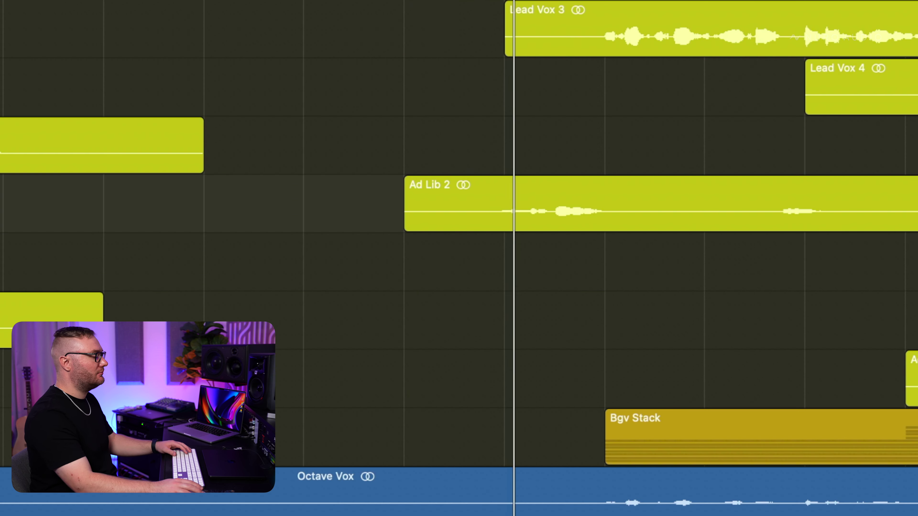
# Step: Set the raised Ad Lib 2 section to -13.4 dB, lower its opening point to -18.5 dB, and audition the phrase
pyautogui.press('a')
pyautogui.moveTo(567, 235); pyautogui.dragTo(567, 240)
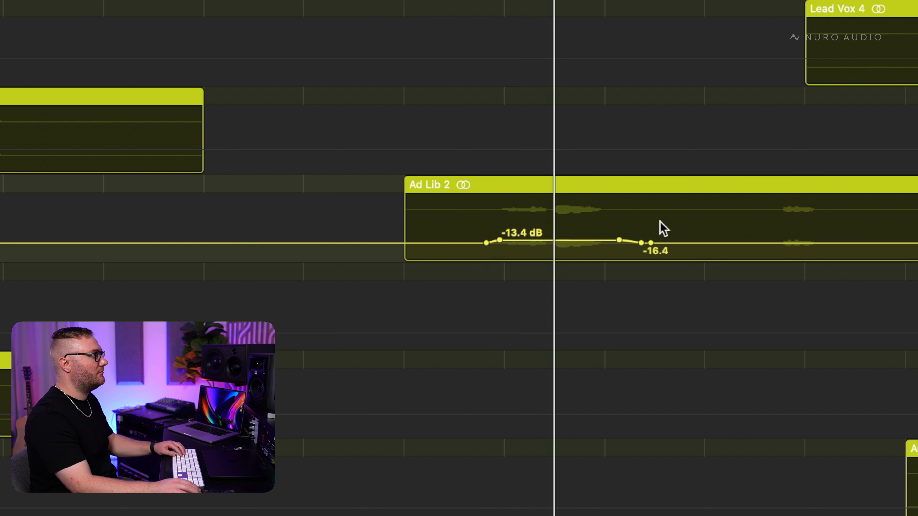
pyautogui.moveTo(499, 240); pyautogui.dragTo(500, 249)
pyautogui.press('space')
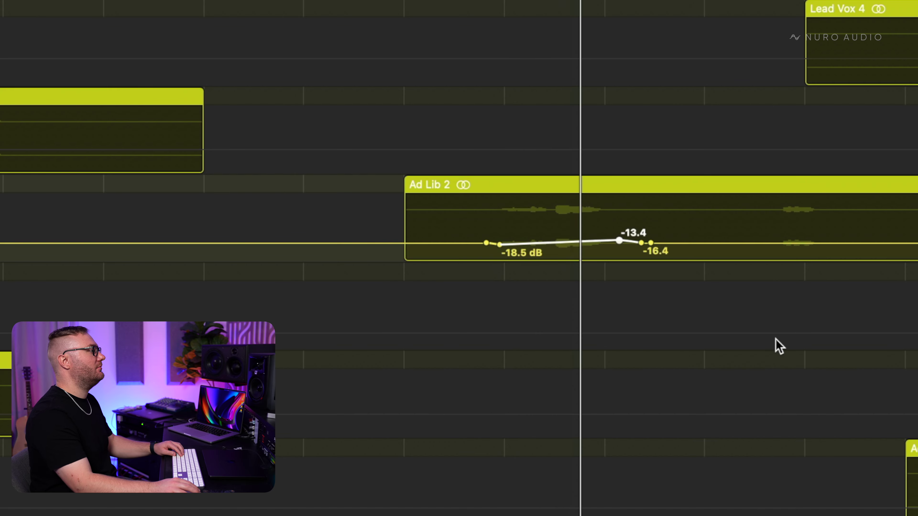
# Step: Hide the track automation, zoom out to the full arrangement and stop playback
pyautogui.press('a')
pyautogui.press('super+Left')
pyautogui.press('super+Left')
pyautogui.press('super+Left')
pyautogui.press('super+Left')
pyautogui.press('super+Left')
pyautogui.press('super+Left')
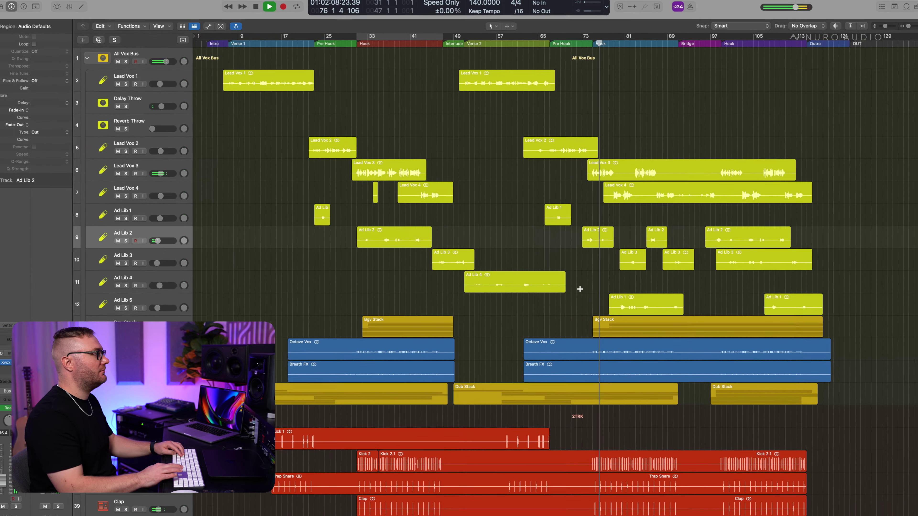
pyautogui.press('space')
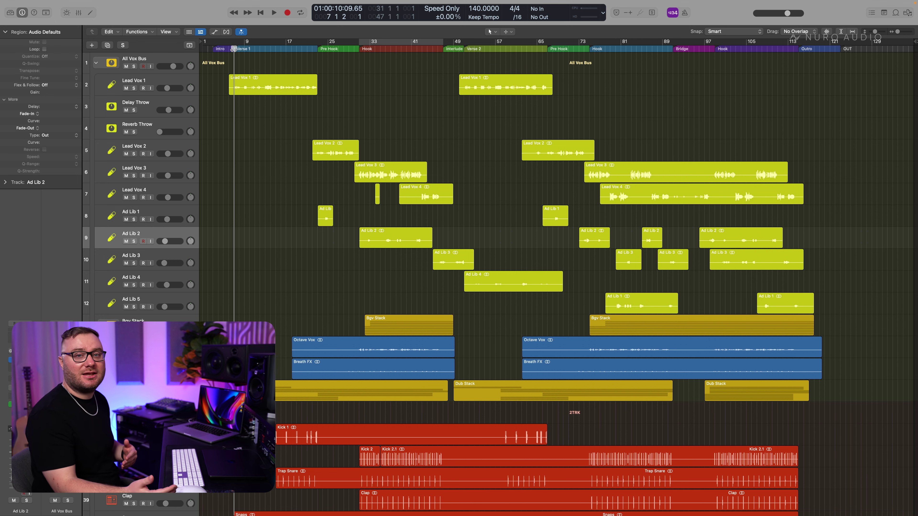
# Step: Cycle the first Hook from bar 31 to 47 and play it with the mixer's channel plug-ins bypassed
pyautogui.scroll(-10, 281, 130)
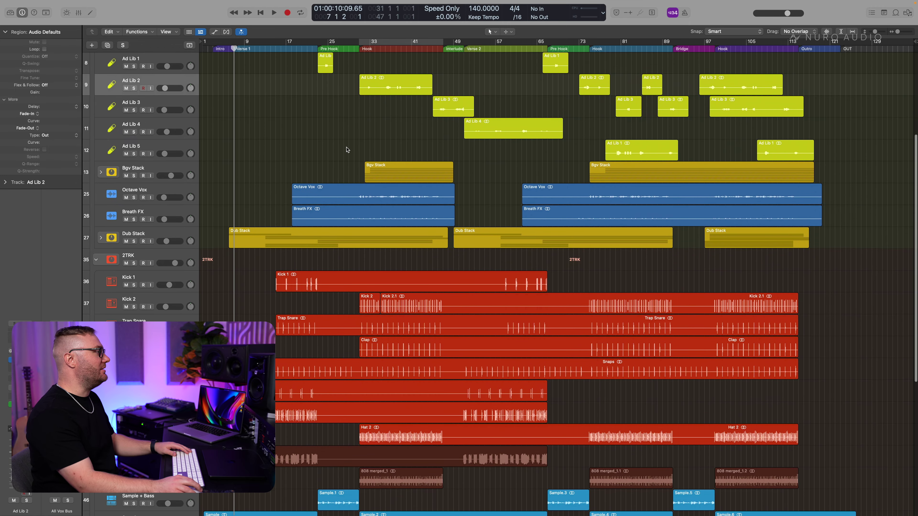
pyautogui.scroll(-5, 347, 149)
pyautogui.click(357, 50)
pyautogui.moveTo(356, 49); pyautogui.dragTo(359, 49)
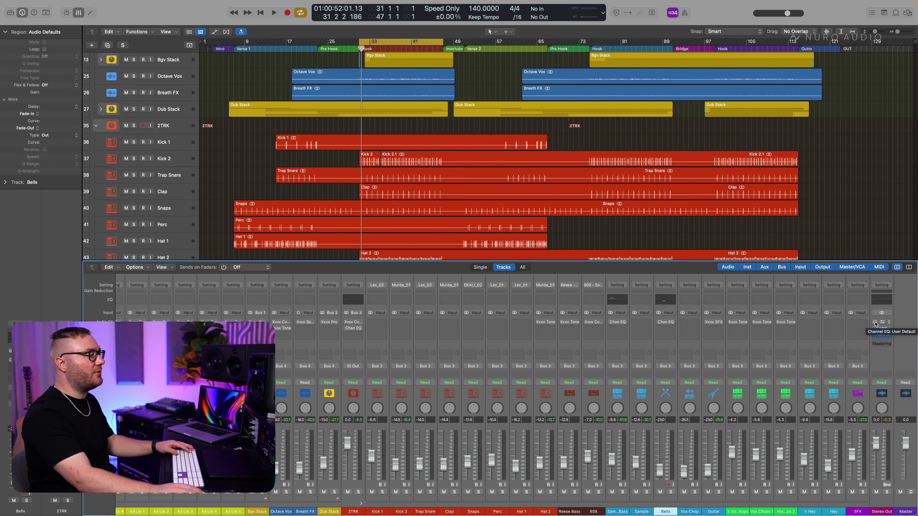
pyautogui.press('space')
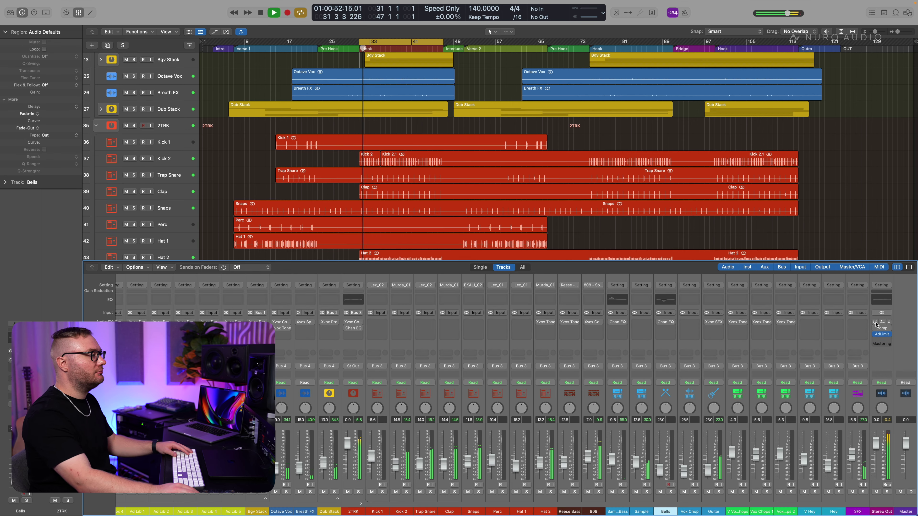
# Step: Compare the looping Hook with the mixer's plug-ins active and bypassed
pyautogui.press('super+z')
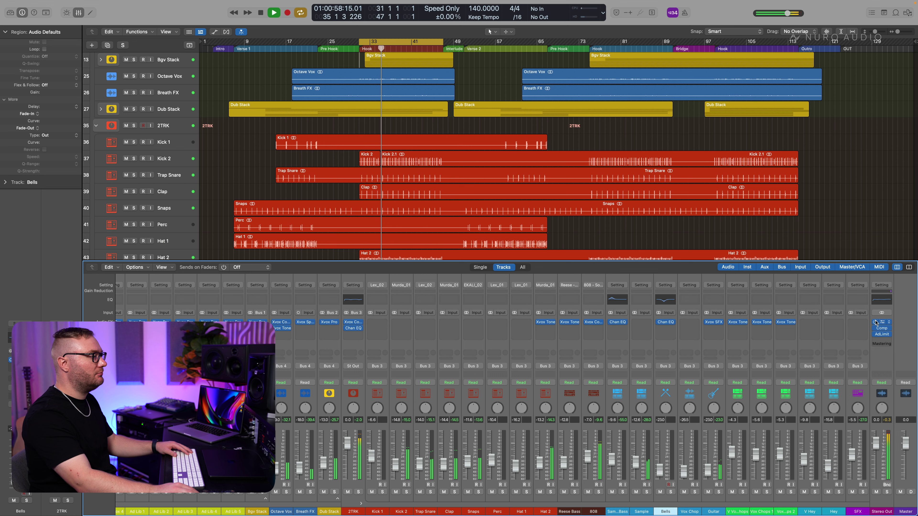
pyautogui.click(875, 322)
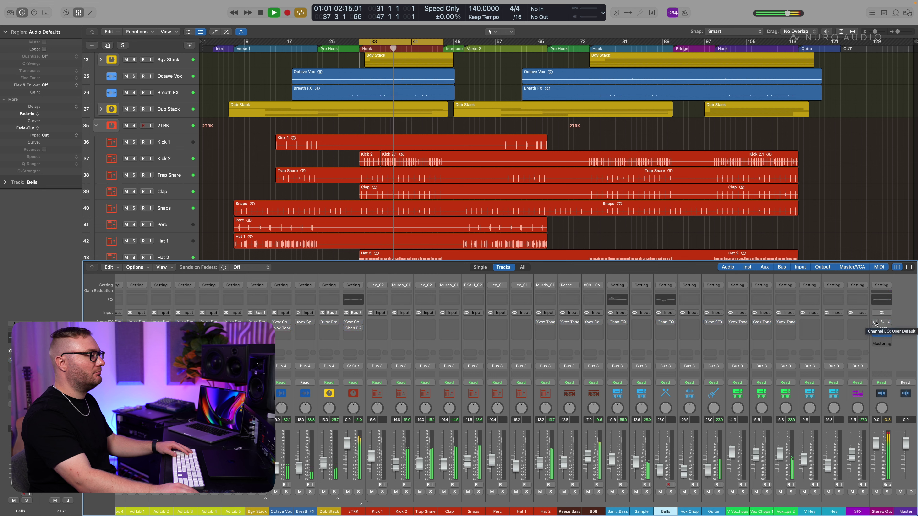
pyautogui.hscroll(-5, 875, 323)
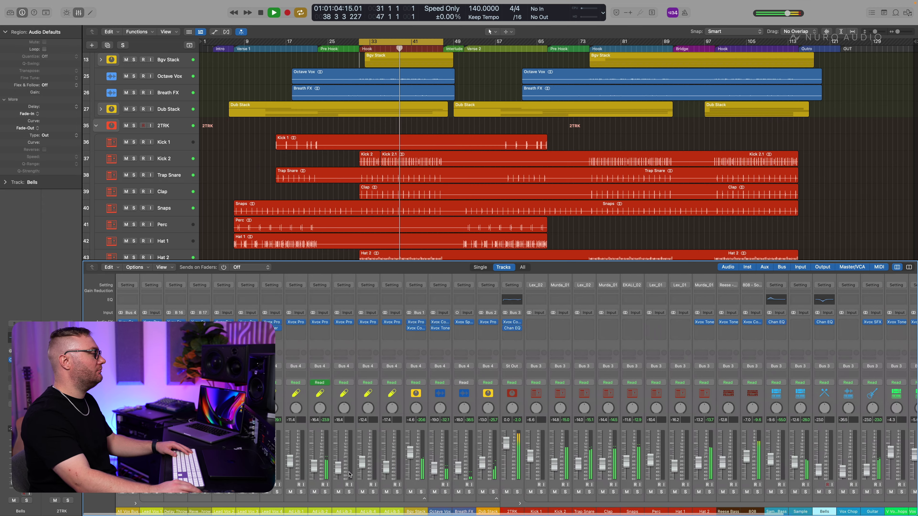
# Step: Review the channel strips from All Vox Bus through the vocal stacks and beat to Stereo Out, and hide the mixer
pyautogui.click(127, 511)
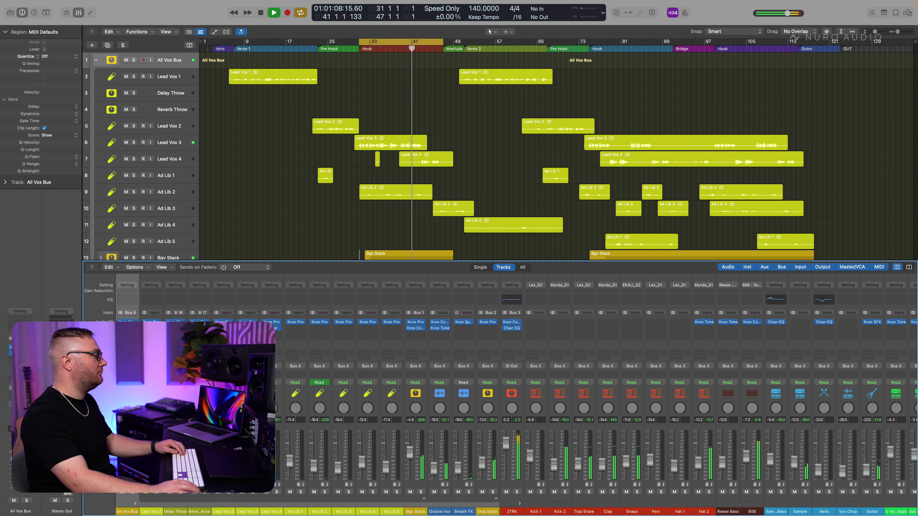
pyautogui.hscroll(1, 414, 434)
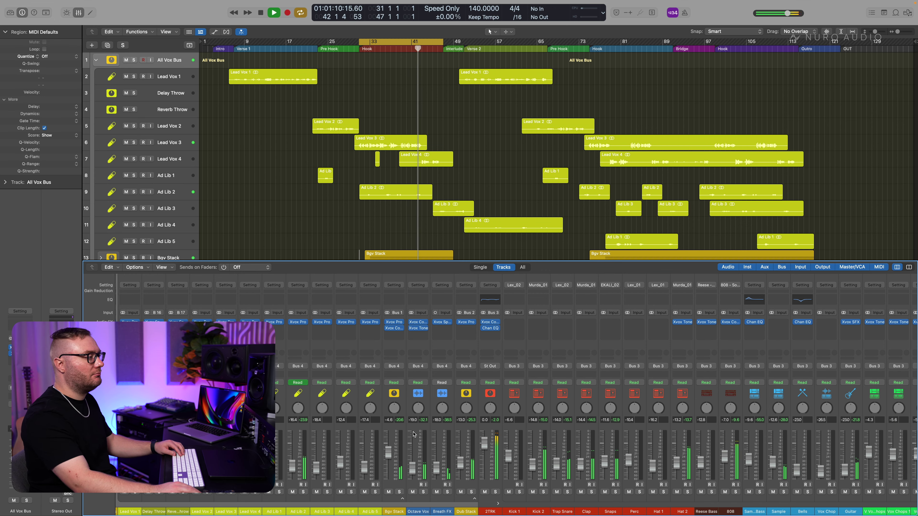
pyautogui.hscroll(6, 414, 434)
pyautogui.hscroll(-3, 490, 330)
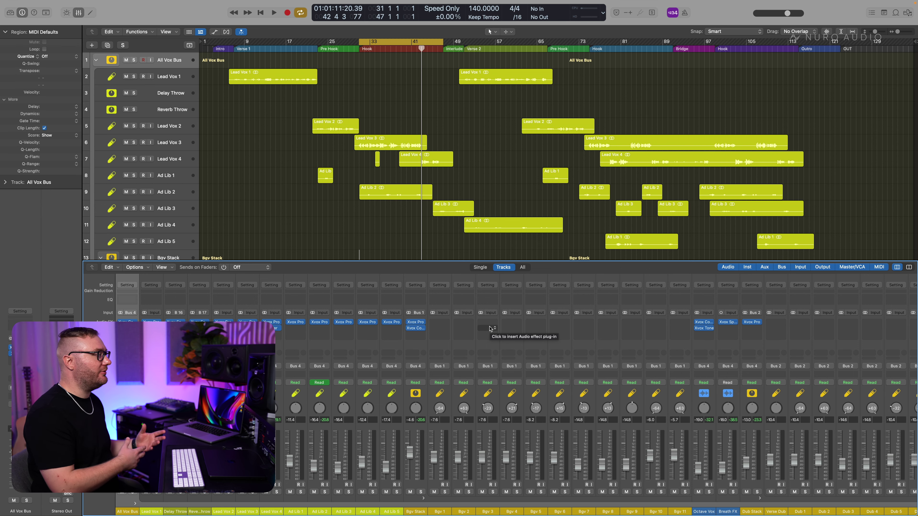
pyautogui.hscroll(15, 485, 331)
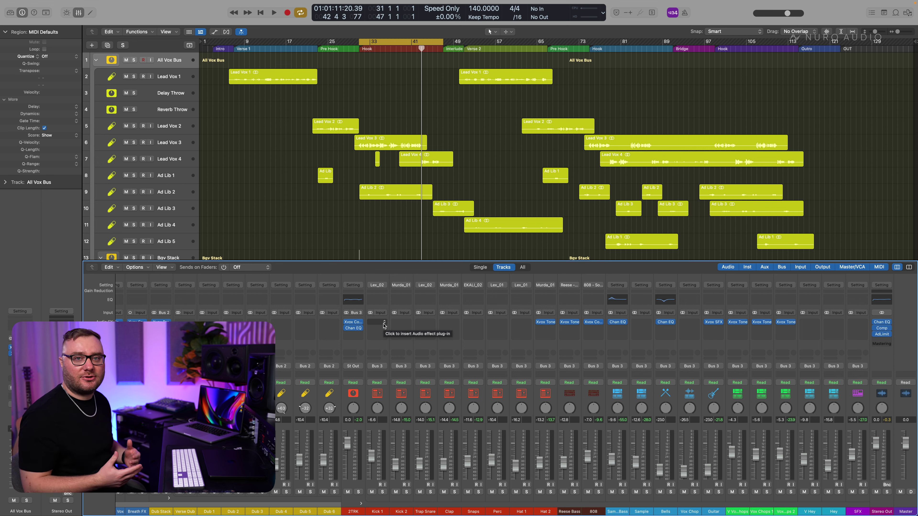
pyautogui.press('x')
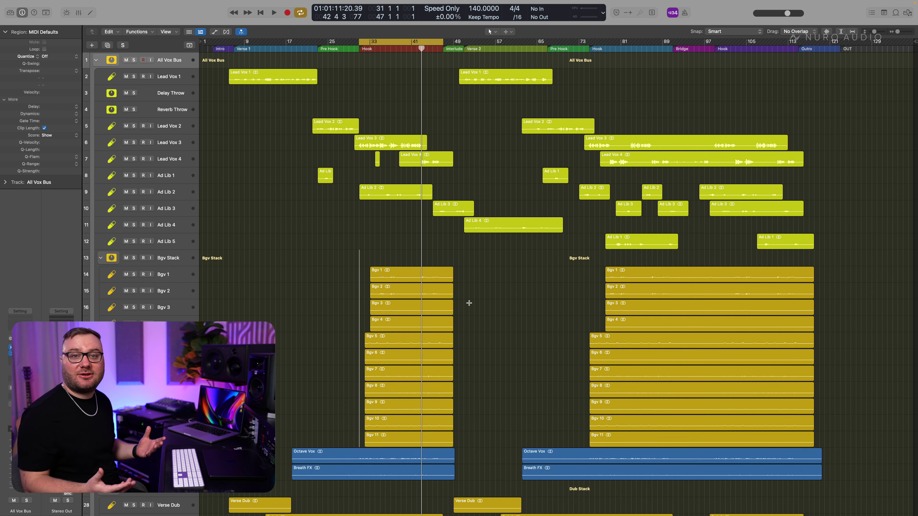